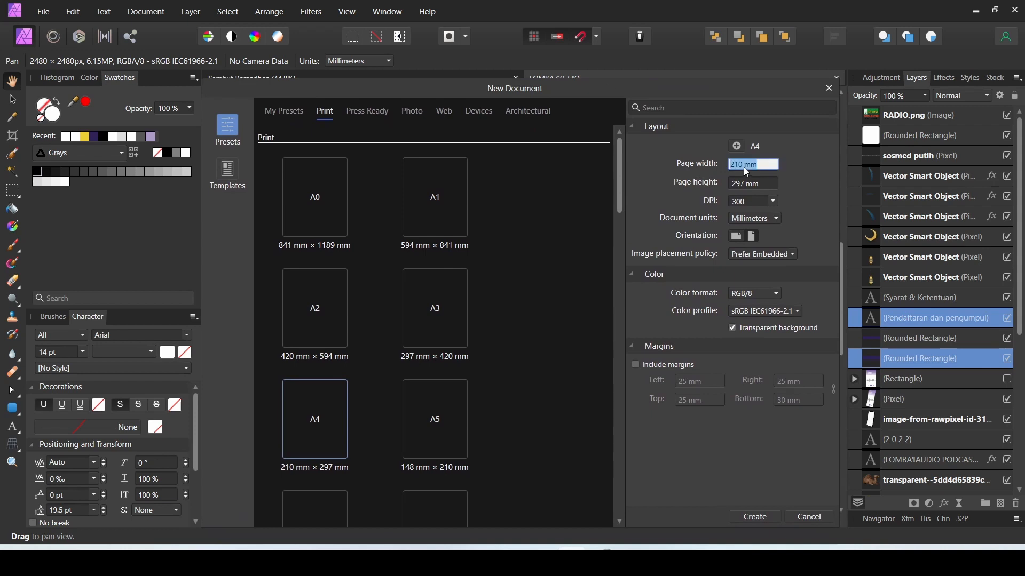
Create a new document 1080 px wide and 1080 px high with pixels as the document units.
{"action": "left_click", "coordinate": [743, 166]}
{"action": "type", "text": "1080"}
{"action": "left_click", "coordinate": [749, 220]}
{"action": "left_click", "coordinate": [753, 235]}
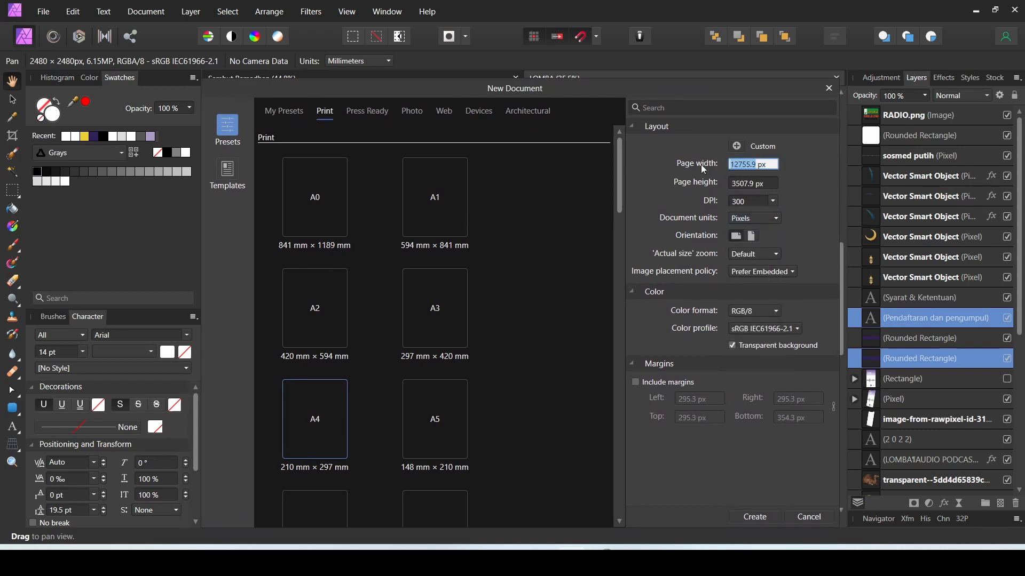
{"action": "type", "text": "1080"}
{"action": "left_click", "coordinate": [749, 186]}
{"action": "type", "text": "1080"}
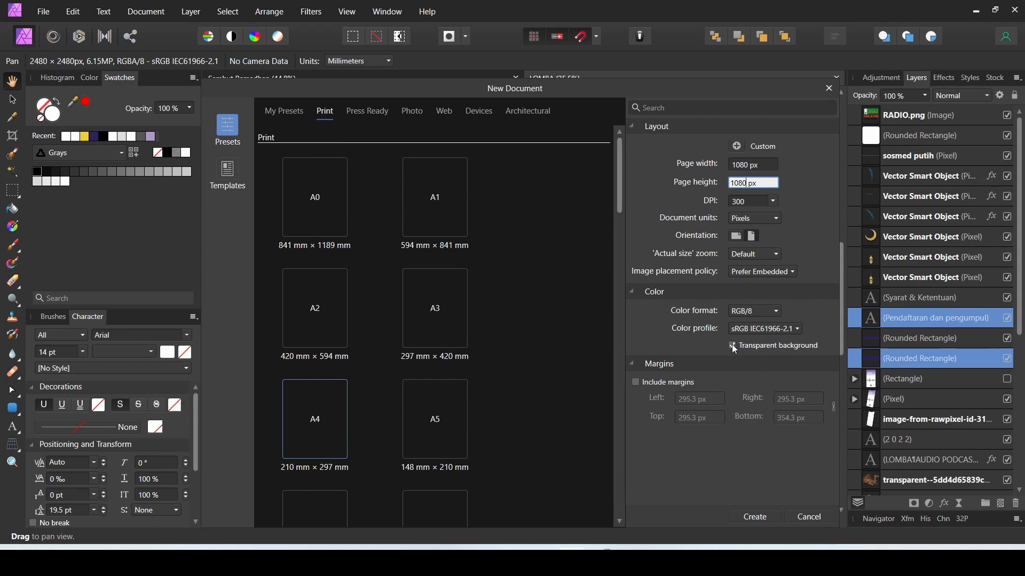
{"action": "left_click", "coordinate": [762, 519]}
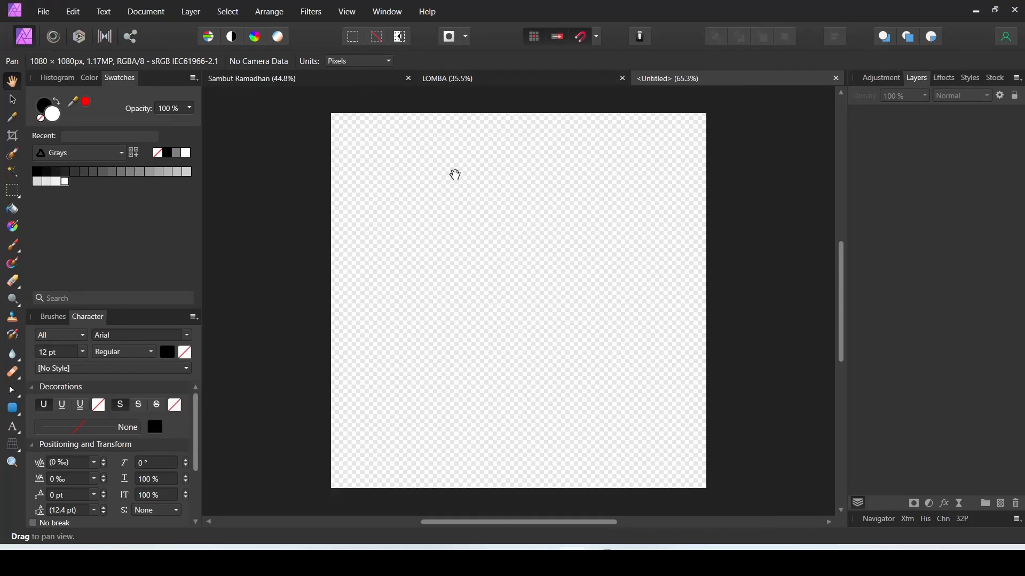
Copy the yellow background layer from the Sambut Ramadhan document and paste it into the new untitled document.
{"action": "left_click", "coordinate": [362, 81]}
{"action": "left_click", "coordinate": [12, 100]}
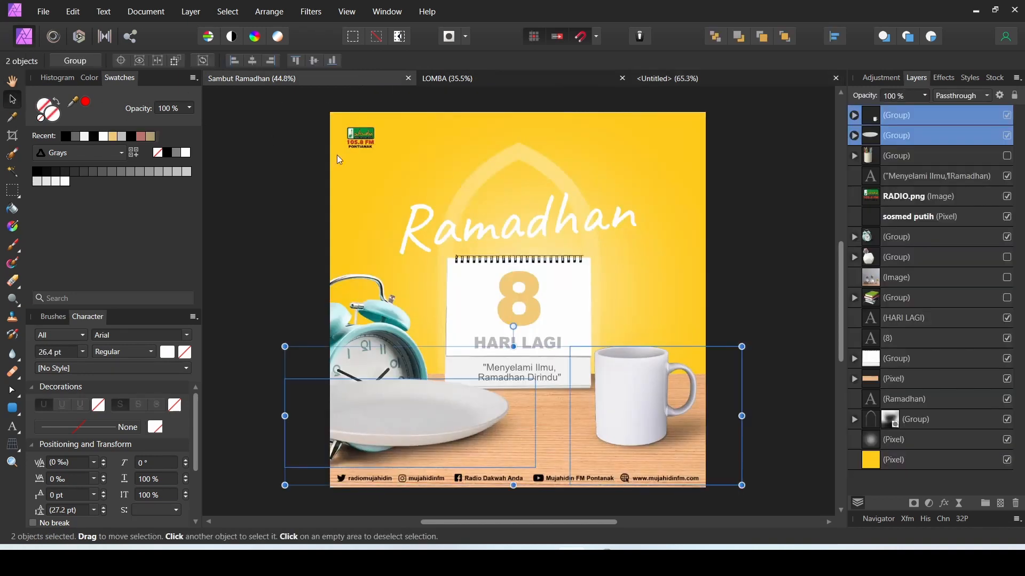
{"action": "left_click", "coordinate": [402, 147]}
{"action": "left_click_drag", "start_coordinate": [407, 142], "coordinate": [453, 137]}
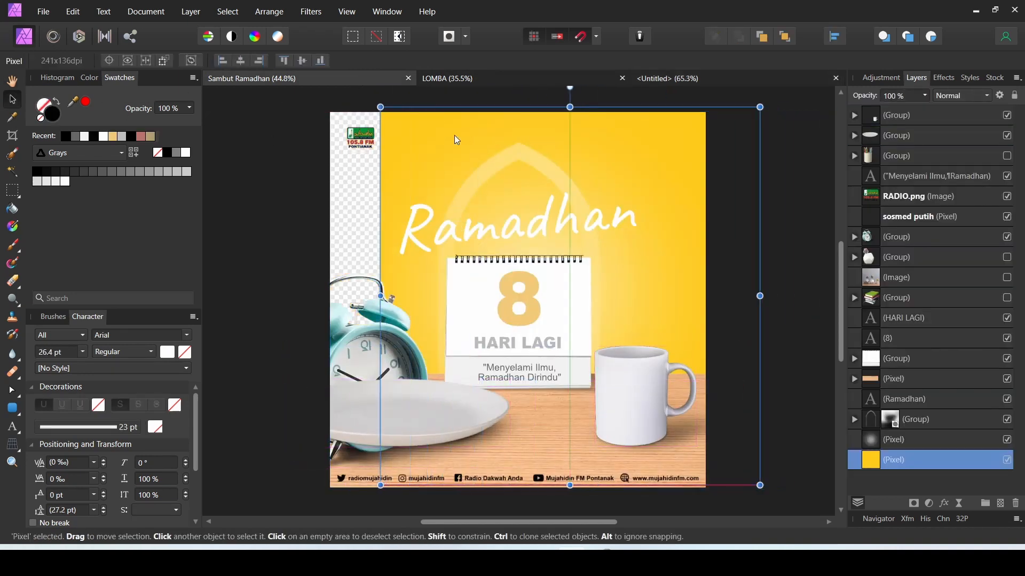
{"action": "left_click", "coordinate": [524, 78]}
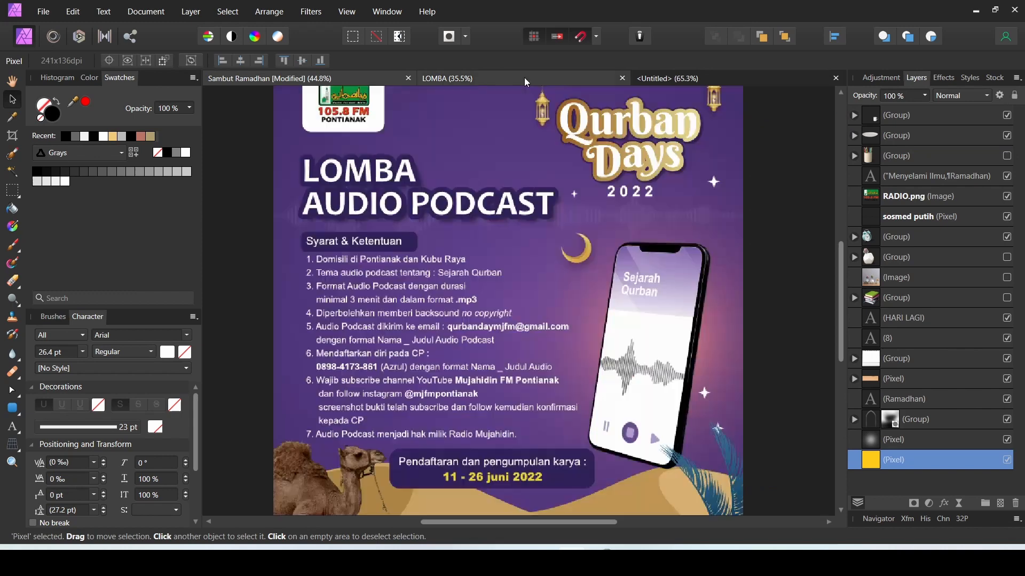
{"action": "key", "text": "h"}
{"action": "left_click", "coordinate": [671, 85]}
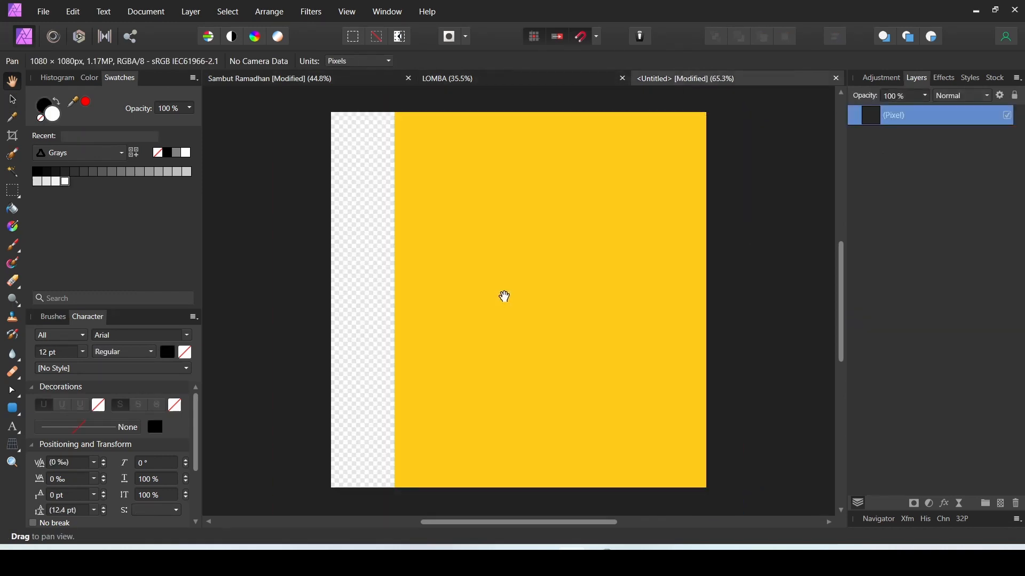
Align the pasted yellow background with the canvas's upper-left corner and scale it down to cover exactly the whole canvas.
{"action": "left_click", "coordinate": [20, 100]}
{"action": "left_click_drag", "start_coordinate": [508, 259], "coordinate": [444, 268]}
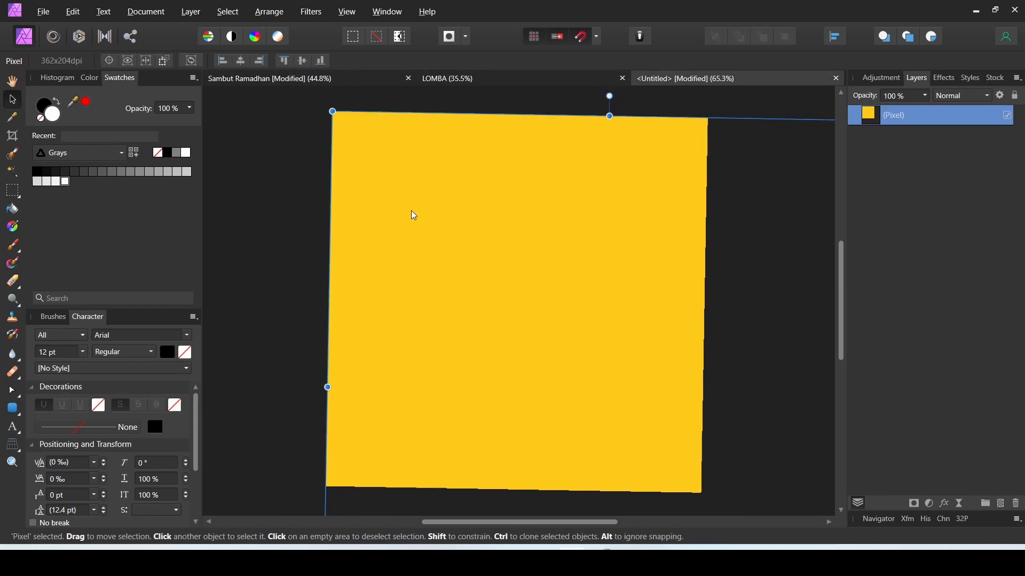
{"action": "scroll", "coordinate": [414, 216], "scroll_direction": "down", "scroll_amount": 3}
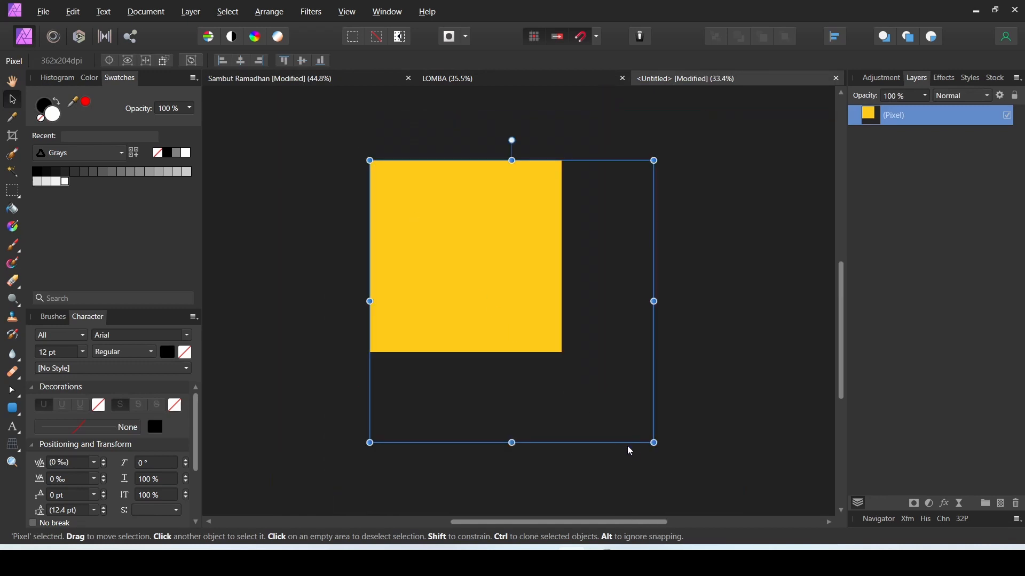
{"action": "left_click_drag", "start_coordinate": [652, 441], "coordinate": [565, 352]}
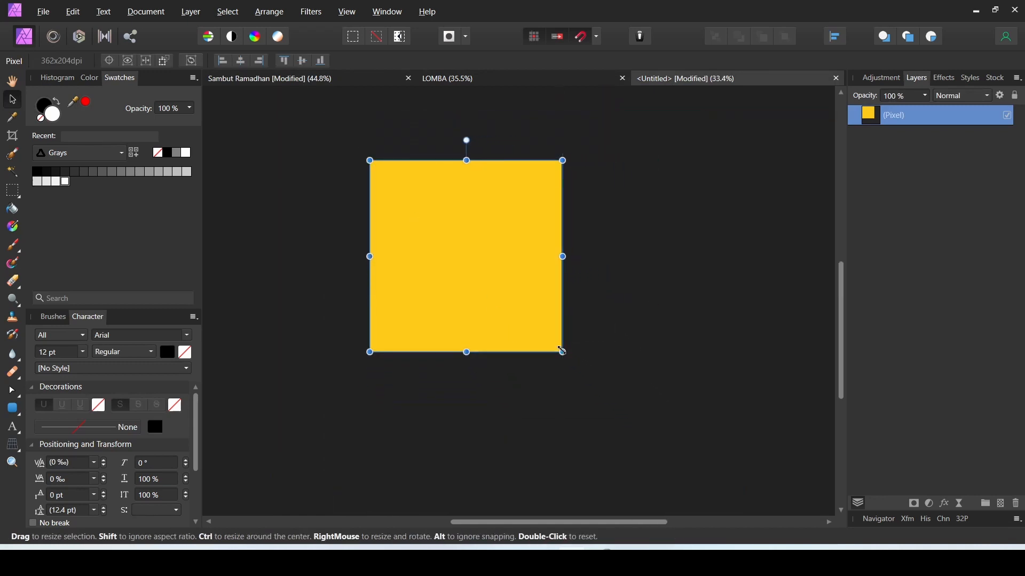
{"action": "left_click", "coordinate": [581, 341]}
{"action": "left_click", "coordinate": [508, 314]}
{"action": "scroll", "coordinate": [507, 314], "scroll_direction": "up", "scroll_amount": 2}
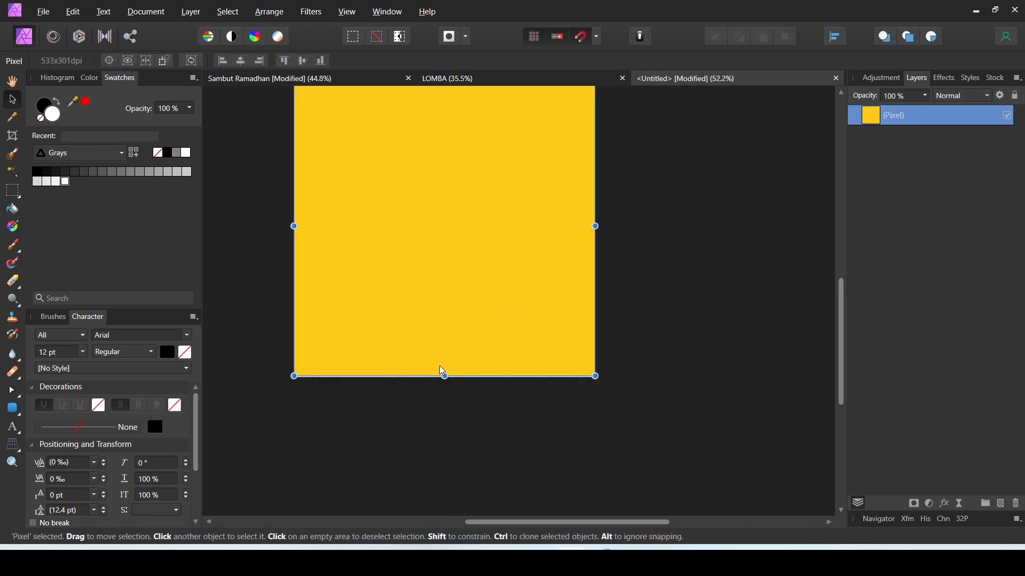
{"action": "left_click_drag", "start_coordinate": [446, 377], "coordinate": [449, 382]}
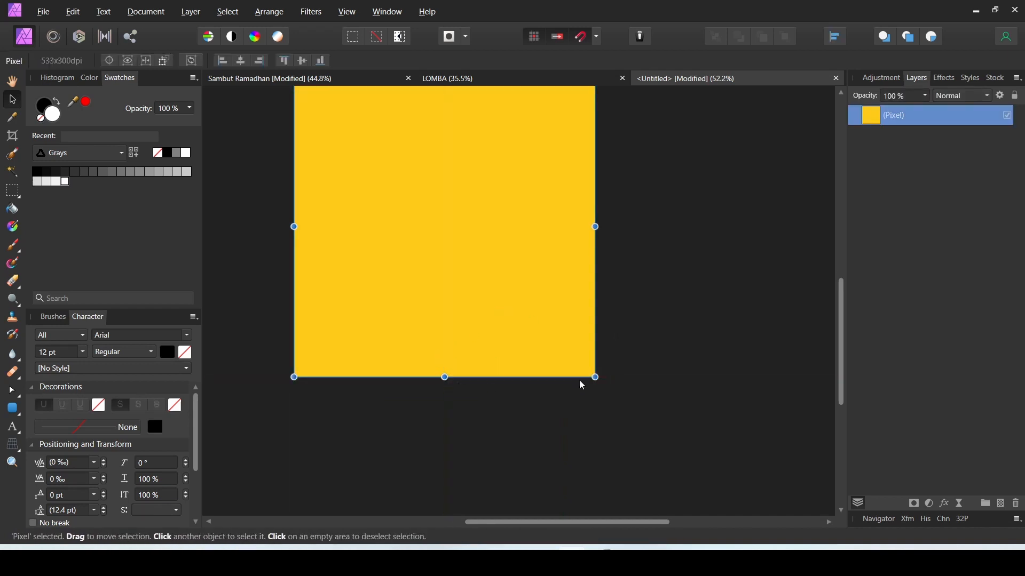
{"action": "left_click", "coordinate": [622, 338]}
{"action": "scroll", "coordinate": [420, 253], "scroll_direction": "up", "scroll_amount": 1}
{"action": "scroll", "coordinate": [570, 309], "scroll_direction": "up", "scroll_amount": 1}
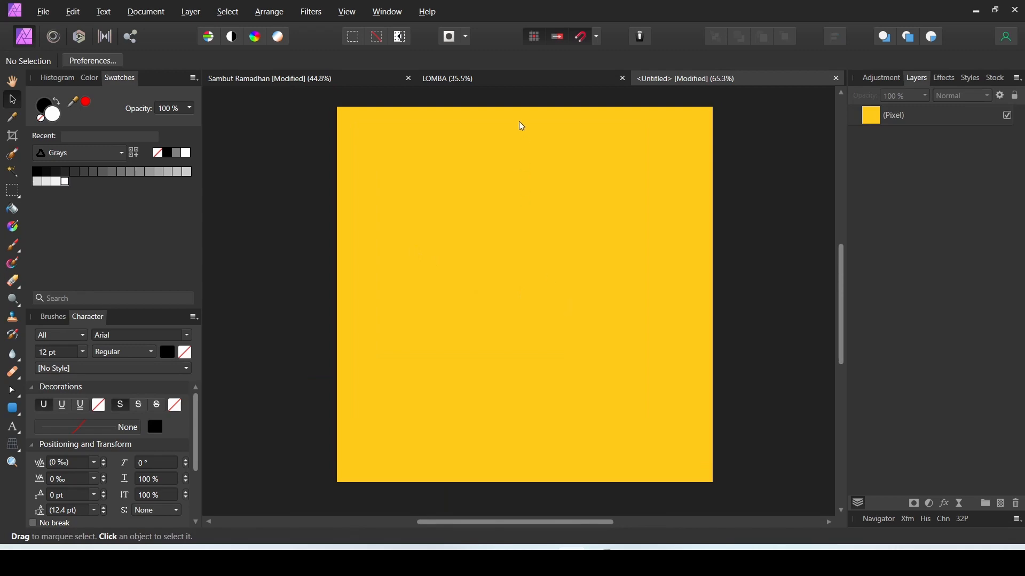
Copy the white social media strip from the foot of the LOMBA poster into the untitled document.
{"action": "left_click", "coordinate": [486, 81]}
{"action": "scroll", "coordinate": [485, 460], "scroll_direction": "down", "scroll_amount": 4}
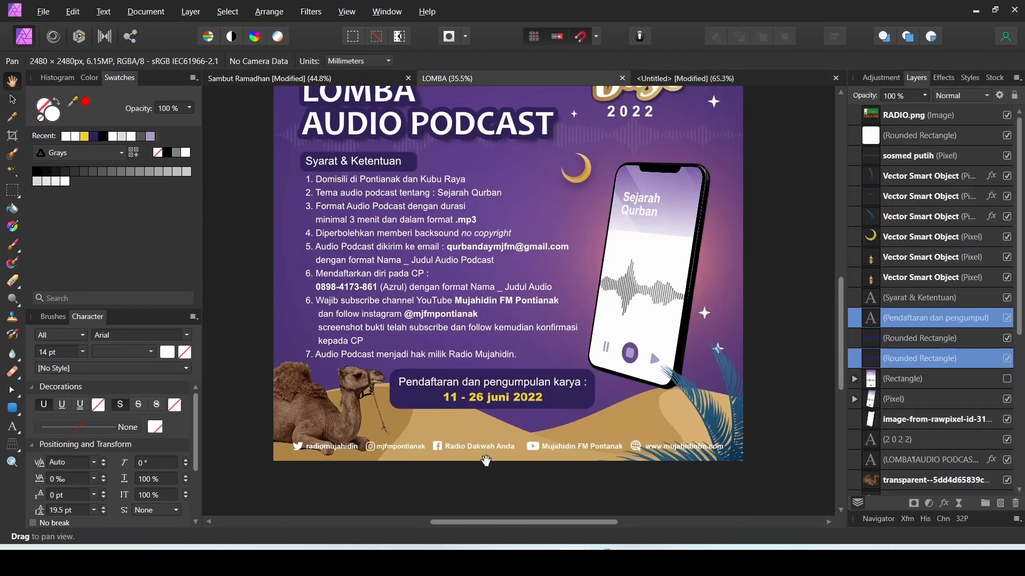
{"action": "left_click", "coordinate": [10, 99]}
{"action": "left_click", "coordinate": [451, 449]}
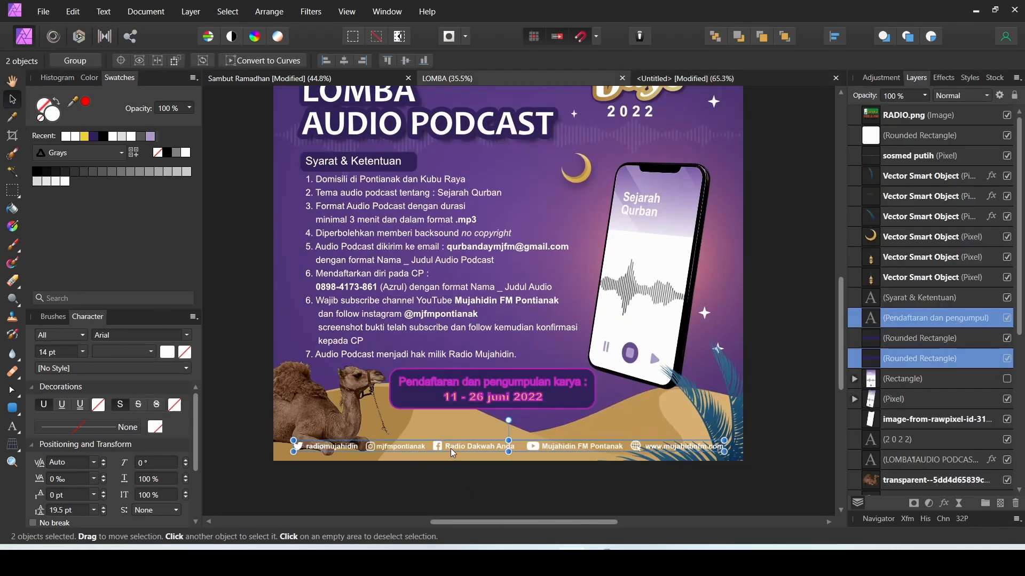
{"action": "left_click", "coordinate": [667, 80]}
{"action": "key", "text": "ctrl+v"}
Move the social media strip to the canvas's bottom edge and scale it down to fit within the canvas width.
{"action": "left_click_drag", "start_coordinate": [507, 308], "coordinate": [486, 467]}
{"action": "scroll", "coordinate": [377, 380], "scroll_direction": "down", "scroll_amount": 2}
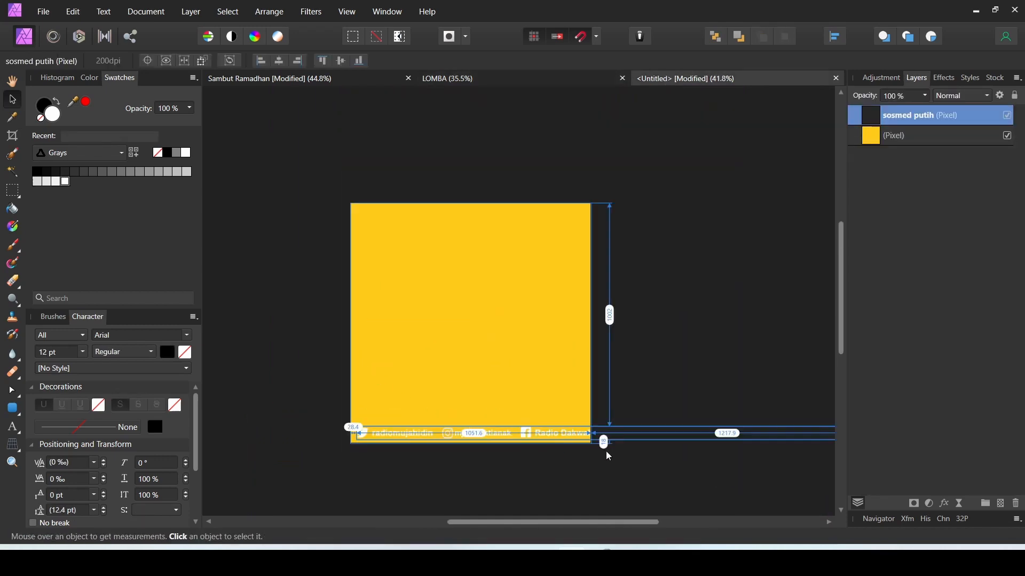
{"action": "scroll", "coordinate": [462, 398], "scroll_direction": "down", "scroll_amount": 3}
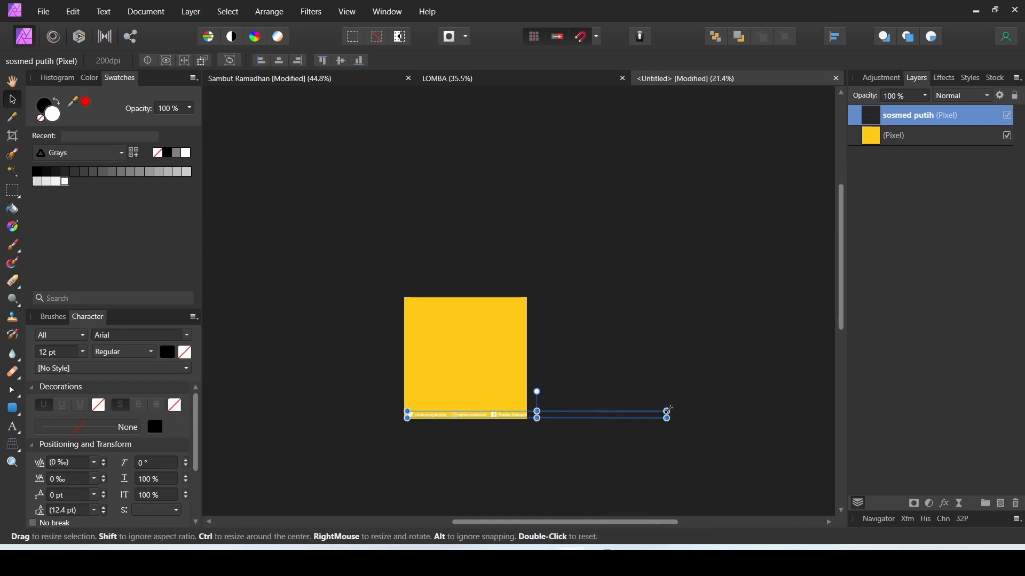
{"action": "left_click_drag", "start_coordinate": [670, 411], "coordinate": [530, 442]}
{"action": "scroll", "coordinate": [487, 428], "scroll_direction": "up", "scroll_amount": 5}
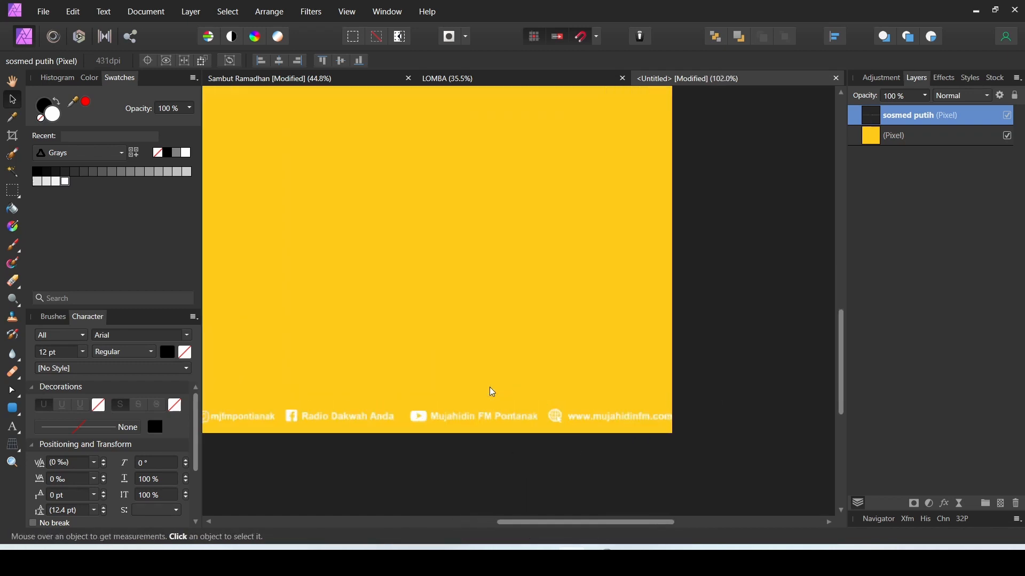
{"action": "scroll", "coordinate": [599, 403], "scroll_direction": "down", "scroll_amount": 2}
{"action": "scroll", "coordinate": [536, 407], "scroll_direction": "up", "scroll_amount": 2}
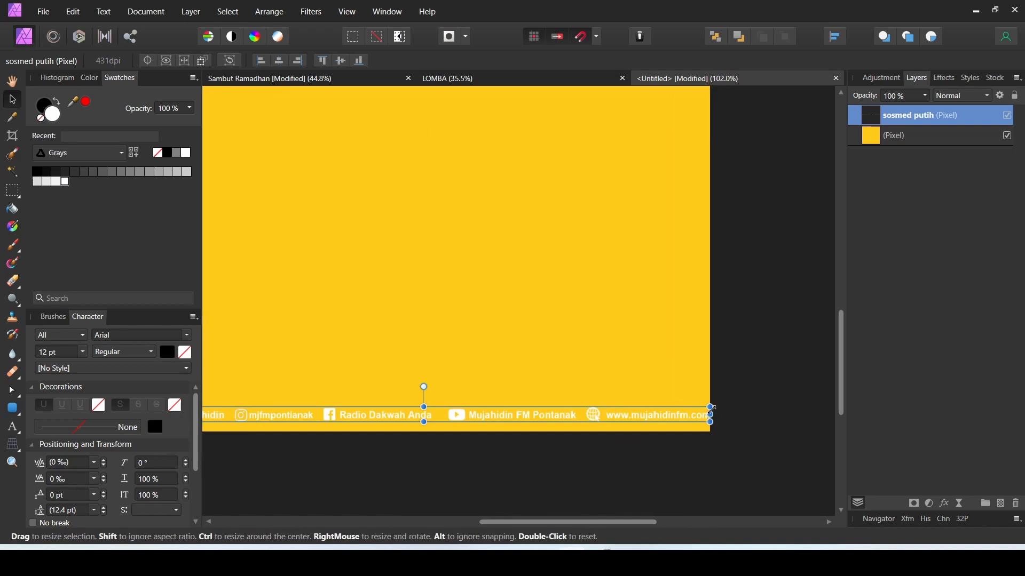
{"action": "left_click_drag", "start_coordinate": [711, 408], "coordinate": [685, 414]}
{"action": "left_click", "coordinate": [752, 416]}
{"action": "scroll", "coordinate": [538, 352], "scroll_direction": "down", "scroll_amount": 2}
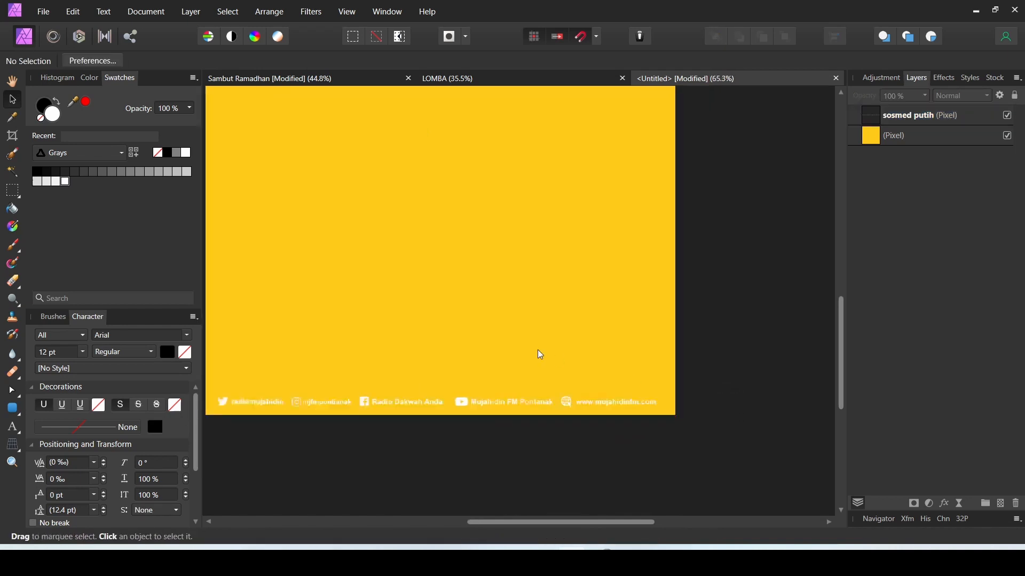
{"action": "scroll", "coordinate": [489, 335], "scroll_direction": "down", "scroll_amount": 1}
{"action": "scroll", "coordinate": [480, 315], "scroll_direction": "down", "scroll_amount": 1}
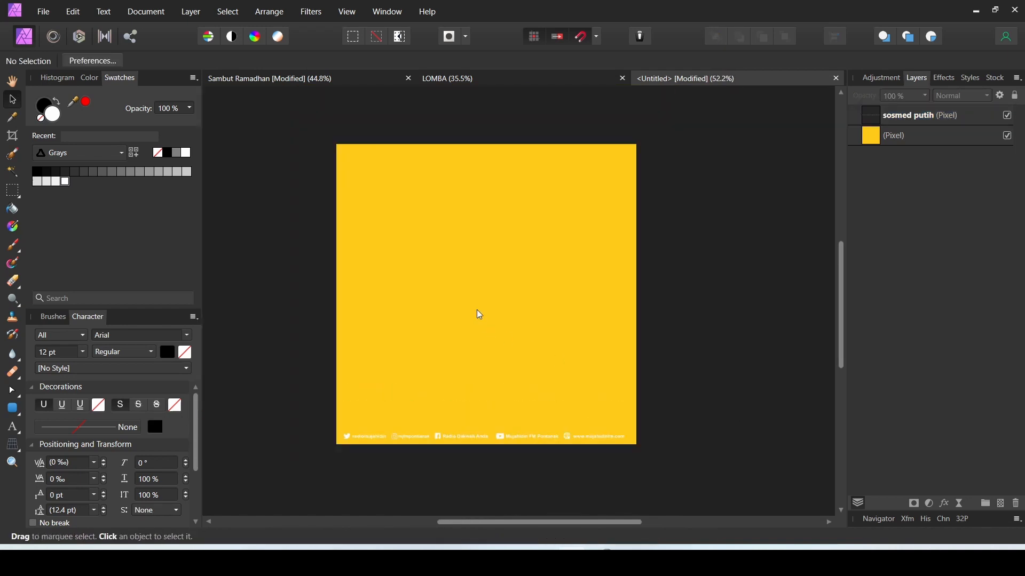
{"action": "scroll", "coordinate": [481, 315], "scroll_direction": "up", "scroll_amount": 1}
{"action": "left_click", "coordinate": [444, 79]}
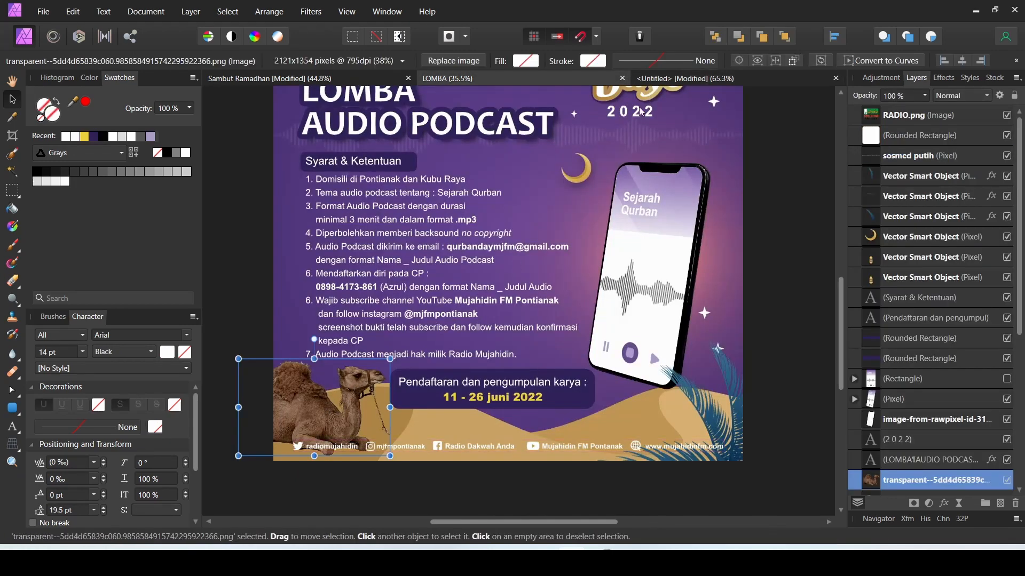
{"action": "left_click", "coordinate": [685, 79]}
Switch to Chrome and search Google Images for "kambing png".
{"action": "left_click", "coordinate": [513, 563]}
{"action": "left_click", "coordinate": [457, 209]}
{"action": "type", "text": "kambing png"}
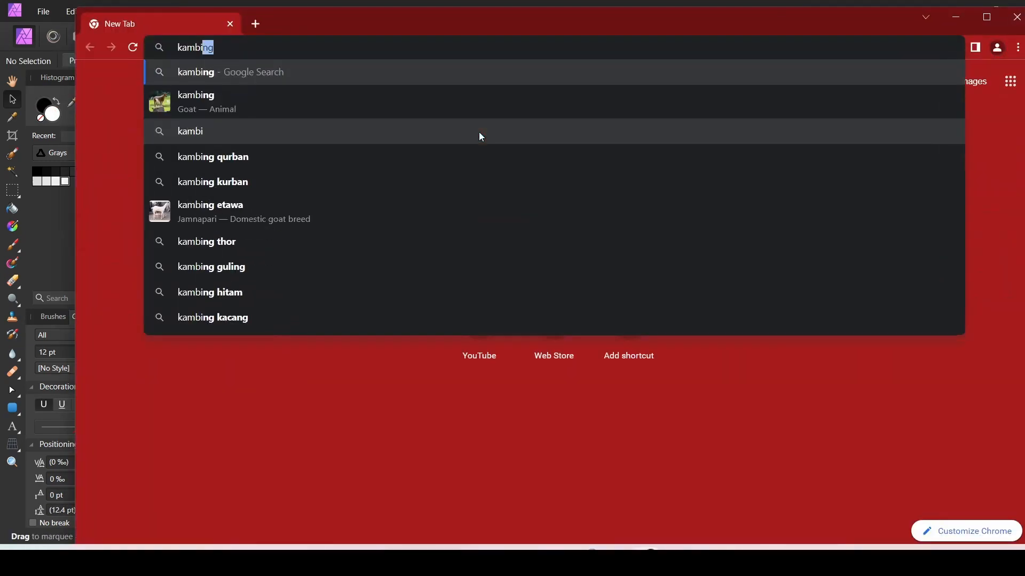
{"action": "key", "text": "Return"}
{"action": "left_click", "coordinate": [987, 17]}
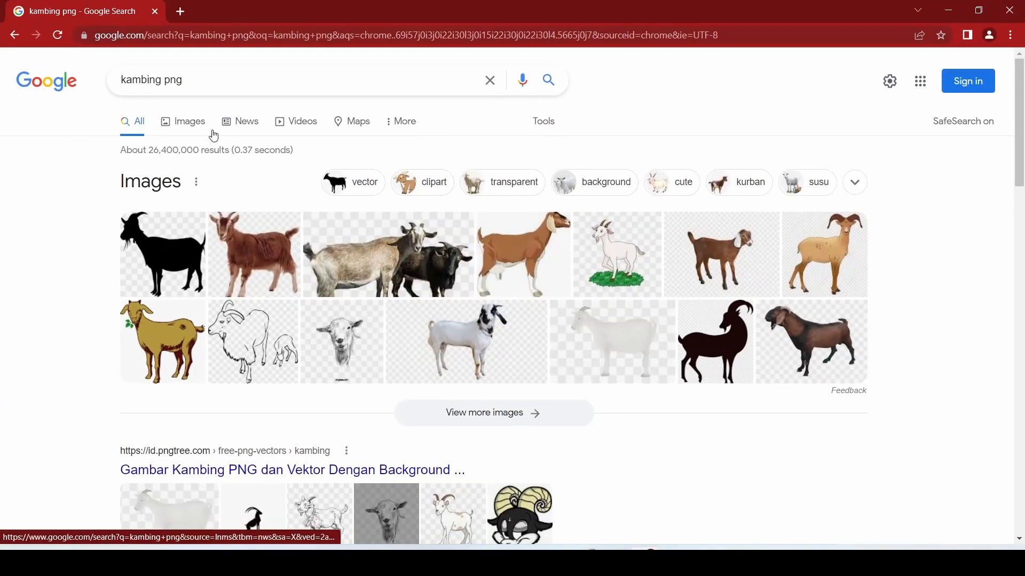
{"action": "left_click", "coordinate": [196, 125]}
Choose the white "Kambing Liar, Jamnapari, Aqiqah" goat image and open its download page on pngdownload.id.
{"action": "left_click", "coordinate": [507, 256]}
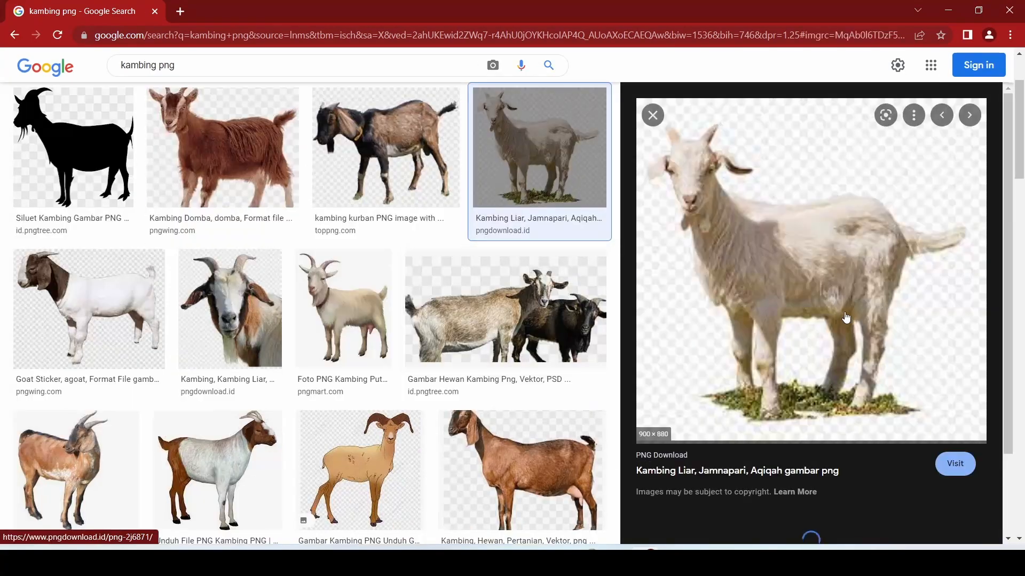
{"action": "left_click", "coordinate": [755, 414]}
{"action": "scroll", "coordinate": [563, 169], "scroll_direction": "down", "scroll_amount": 10}
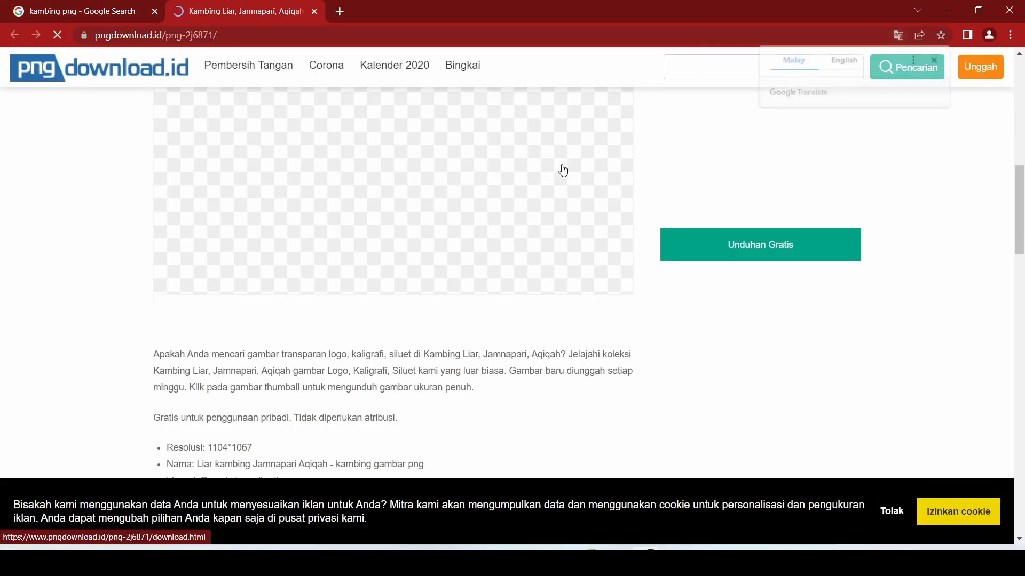
{"action": "scroll", "coordinate": [562, 169], "scroll_direction": "up", "scroll_amount": 3}
{"action": "left_click", "coordinate": [936, 63]}
{"action": "scroll", "coordinate": [552, 261], "scroll_direction": "up", "scroll_amount": 1}
{"action": "left_click", "coordinate": [553, 262]}
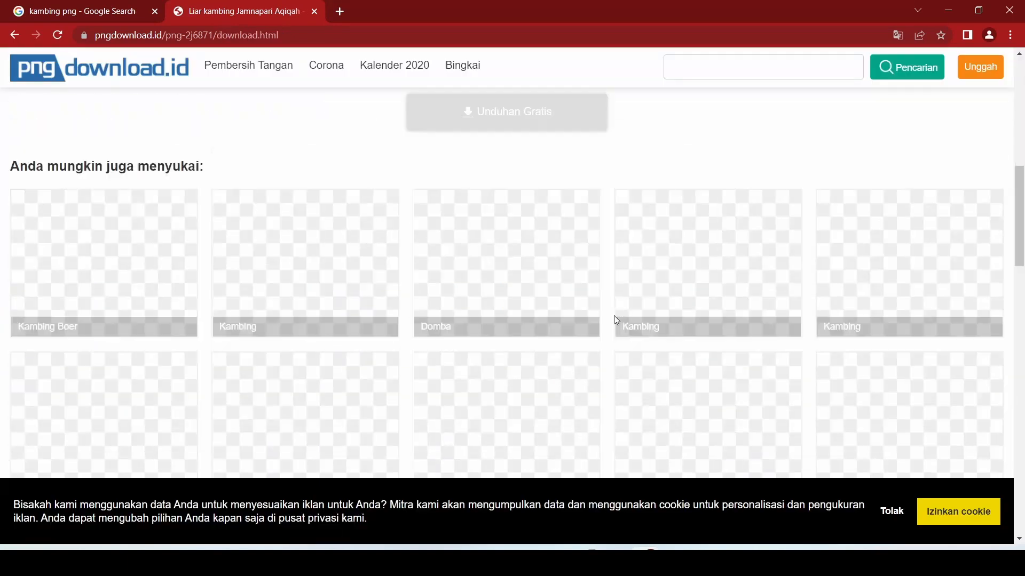
Complete the robot check, download the goat PNG and show the file in its folder.
{"action": "scroll", "coordinate": [614, 315], "scroll_direction": "up", "scroll_amount": 5}
{"action": "scroll", "coordinate": [613, 315], "scroll_direction": "down", "scroll_amount": 2}
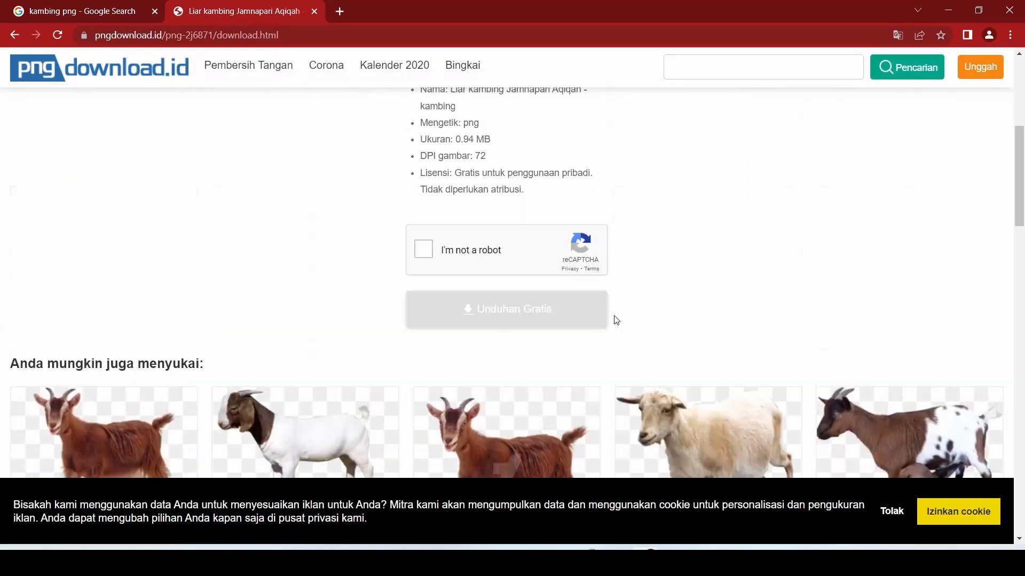
{"action": "left_click", "coordinate": [540, 320]}
{"action": "left_click", "coordinate": [141, 527]}
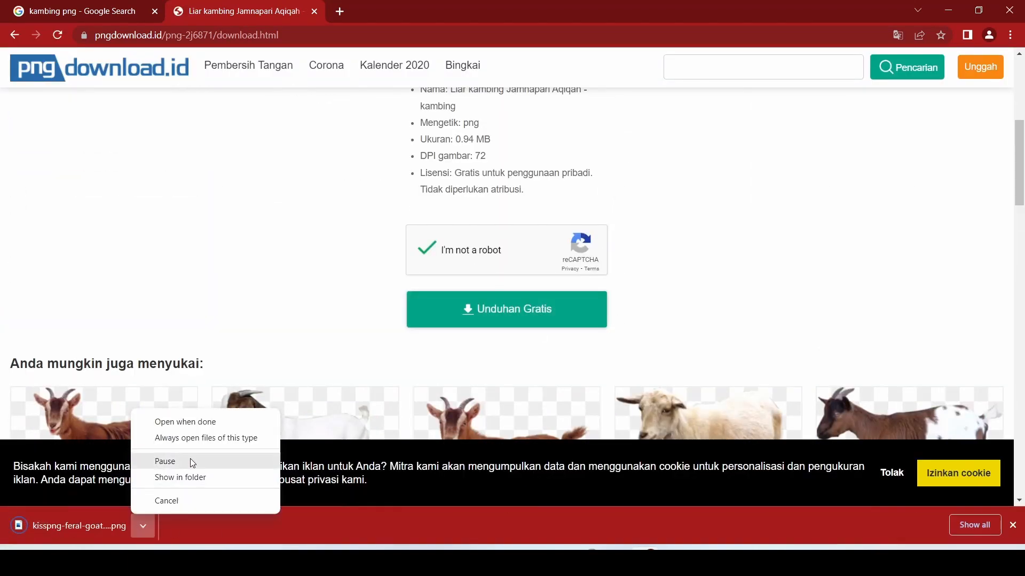
{"action": "left_click", "coordinate": [141, 526]}
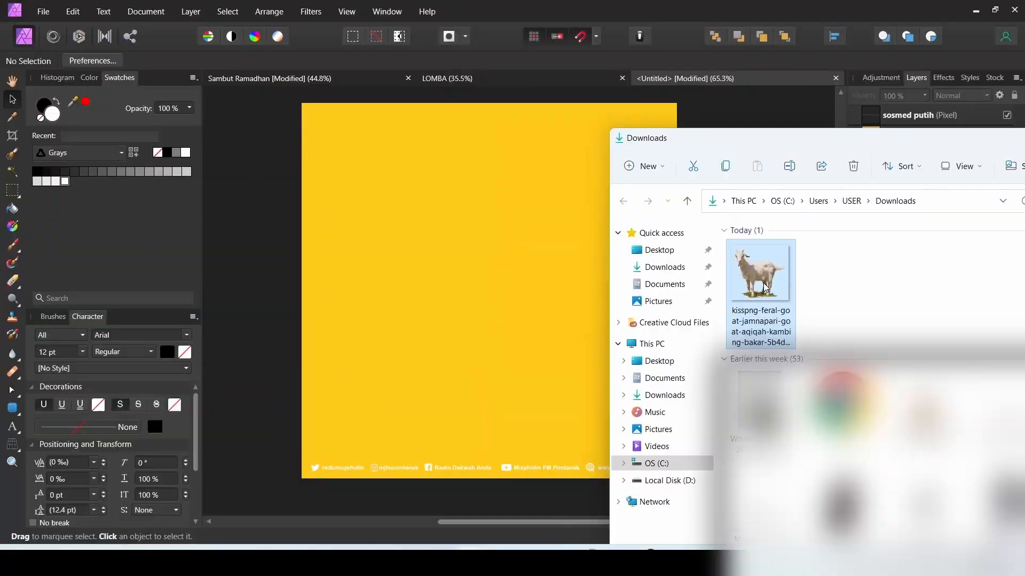
Place the downloaded goat PNG in the untitled document, scale it down and position it near the middle of the canvas.
{"action": "left_click_drag", "start_coordinate": [760, 272], "coordinate": [475, 278]}
{"action": "left_click_drag", "start_coordinate": [521, 313], "coordinate": [388, 143]}
{"action": "left_click_drag", "start_coordinate": [344, 107], "coordinate": [489, 282]}
{"action": "left_click_drag", "start_coordinate": [580, 368], "coordinate": [463, 283]}
{"action": "left_click_drag", "start_coordinate": [380, 158], "coordinate": [441, 290]}
{"action": "left_click_drag", "start_coordinate": [565, 350], "coordinate": [509, 339]}
{"action": "left_click", "coordinate": [714, 284]}
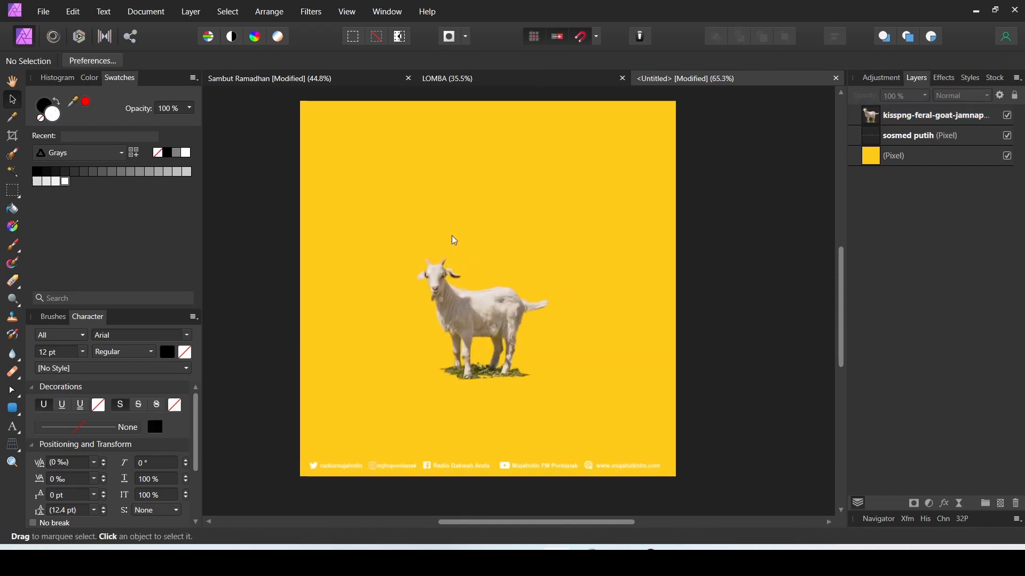
Add the art text "Idul Adha" above the goat, select all of it and bring up its typography options.
{"action": "left_click", "coordinate": [13, 427]}
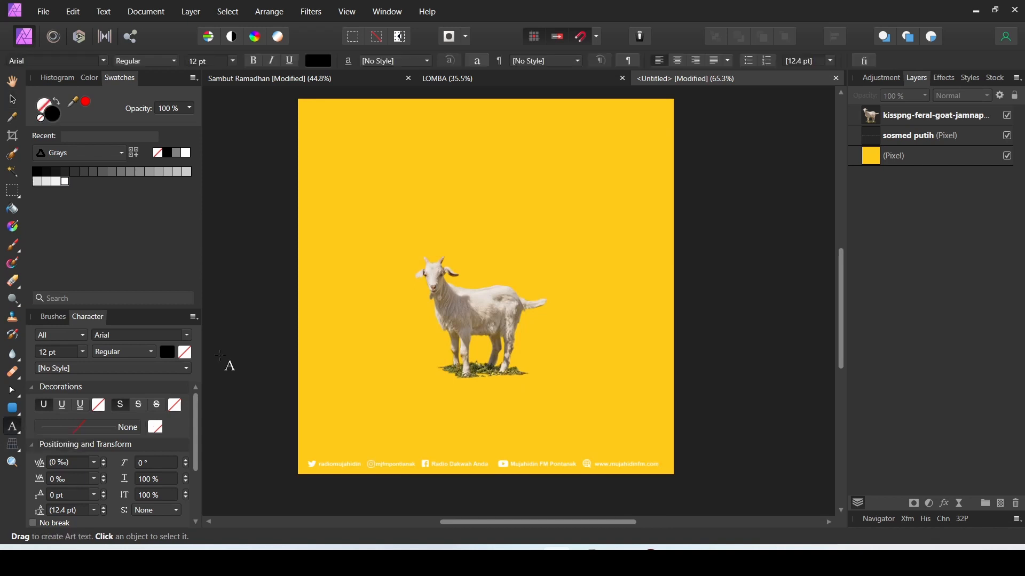
{"action": "left_click", "coordinate": [398, 219]}
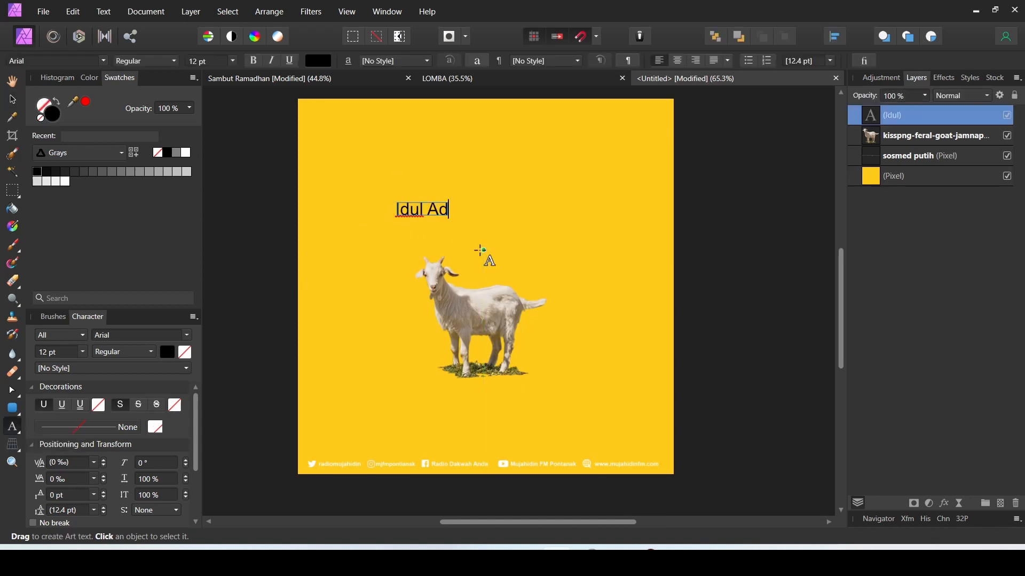
{"action": "key", "text": "ctrl+a"}
{"action": "scroll", "coordinate": [137, 430], "scroll_direction": "down", "scroll_amount": 3}
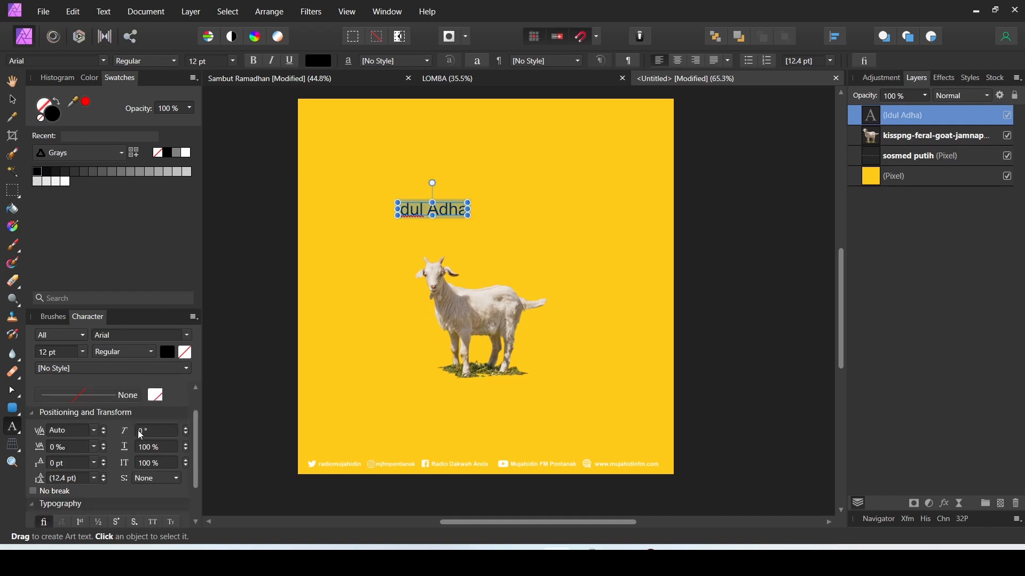
{"action": "scroll", "coordinate": [107, 470], "scroll_direction": "down", "scroll_amount": 5}
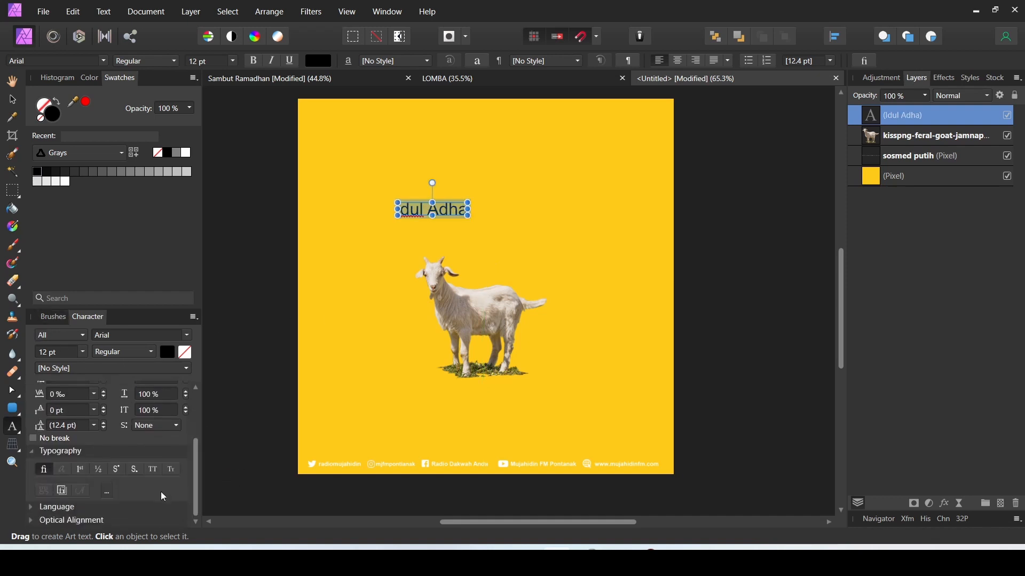
Set the spelling language of the "Idul Adha" text to None.
{"action": "left_click", "coordinate": [162, 452]}
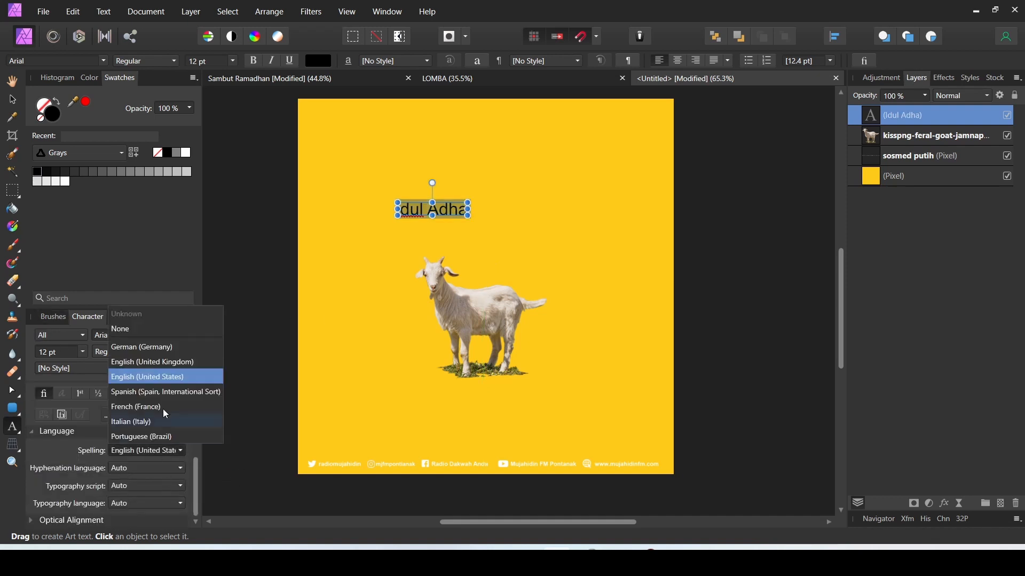
{"action": "left_click", "coordinate": [146, 328]}
{"action": "scroll", "coordinate": [165, 335], "scroll_direction": "up", "scroll_amount": 5}
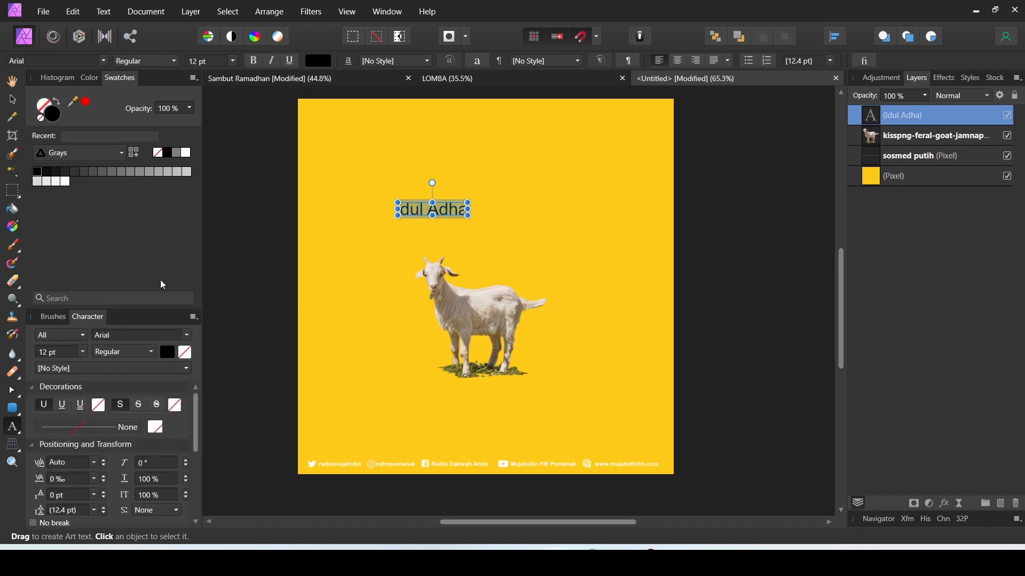
Change the font of the "Idul Adha" text to Berkshire Swash.
{"action": "left_click", "coordinate": [104, 61]}
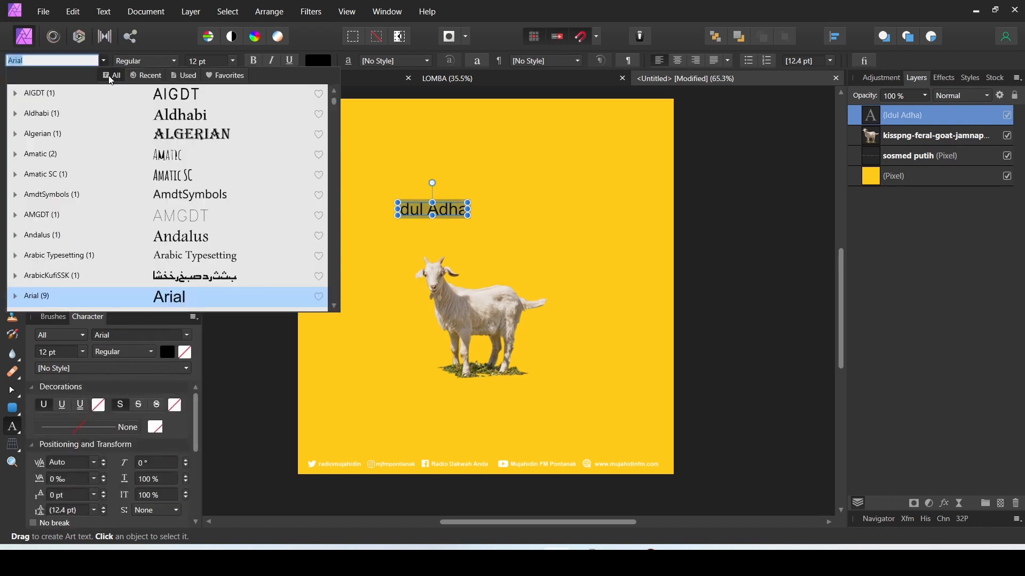
{"action": "scroll", "coordinate": [128, 134], "scroll_direction": "up", "scroll_amount": 1}
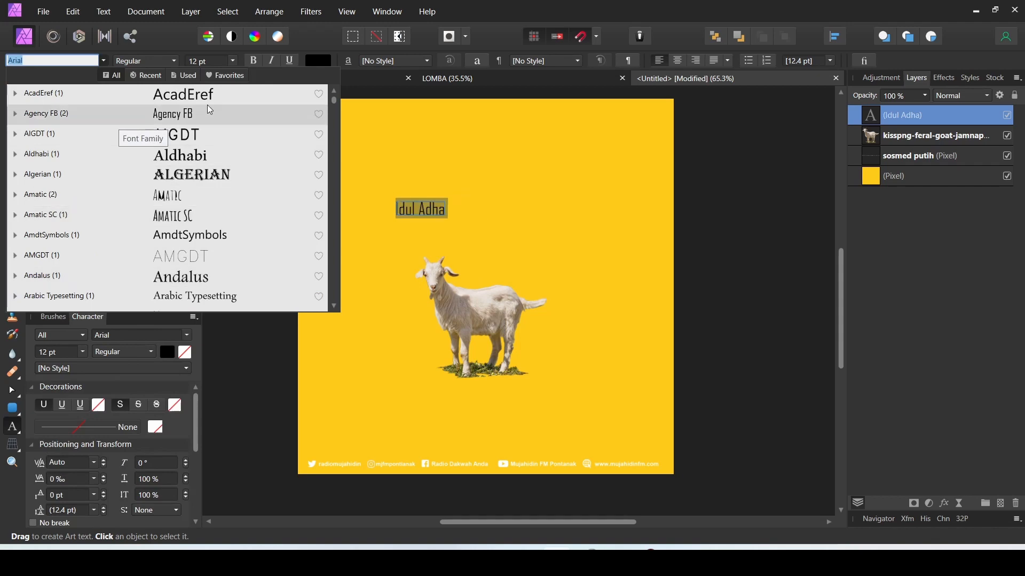
{"action": "scroll", "coordinate": [190, 241], "scroll_direction": "down", "scroll_amount": 2}
{"action": "scroll", "coordinate": [190, 241], "scroll_direction": "down", "scroll_amount": 1}
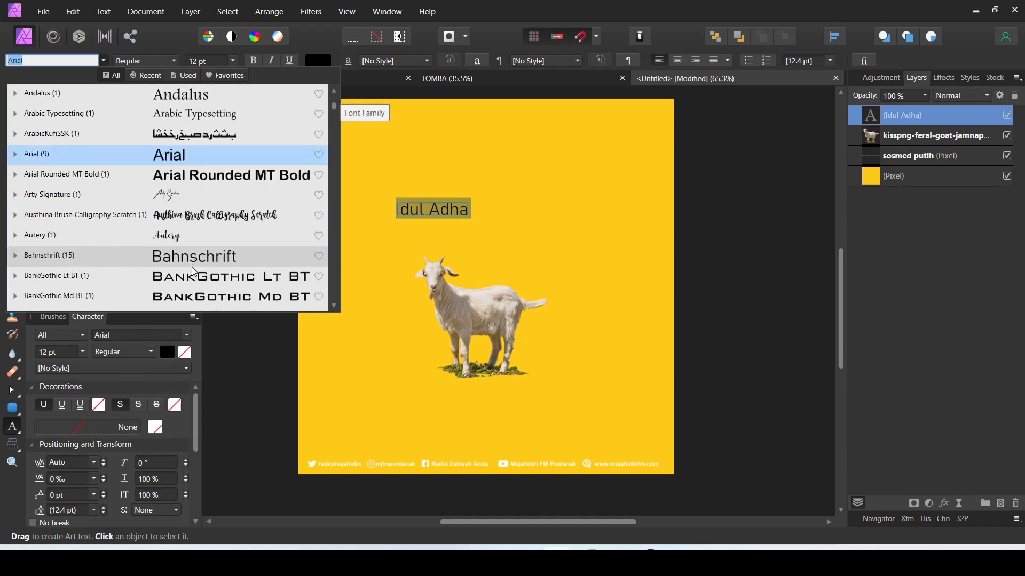
{"action": "scroll", "coordinate": [191, 243], "scroll_direction": "down", "scroll_amount": 1}
{"action": "scroll", "coordinate": [190, 247], "scroll_direction": "down", "scroll_amount": 2}
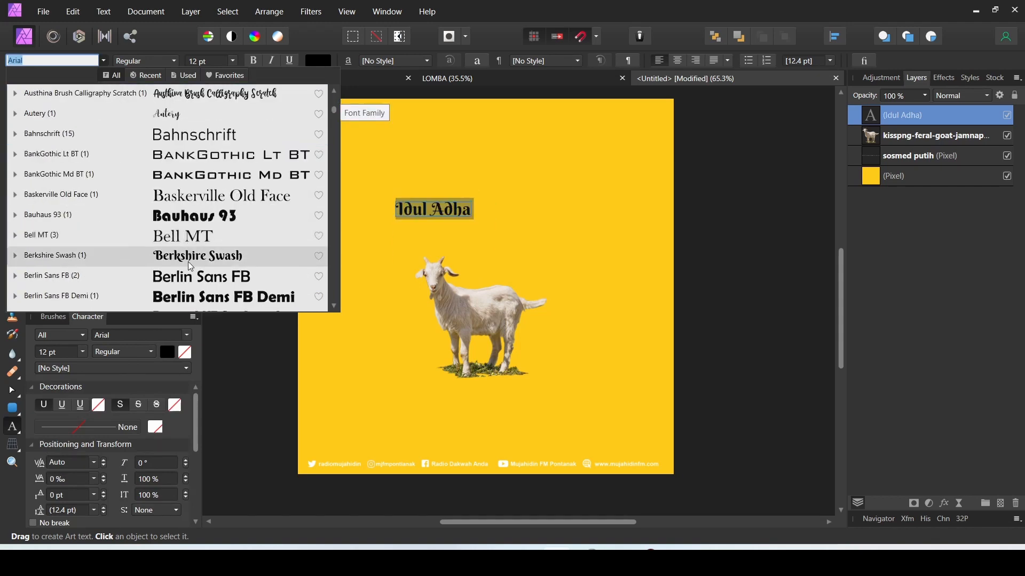
{"action": "left_click", "coordinate": [187, 206]}
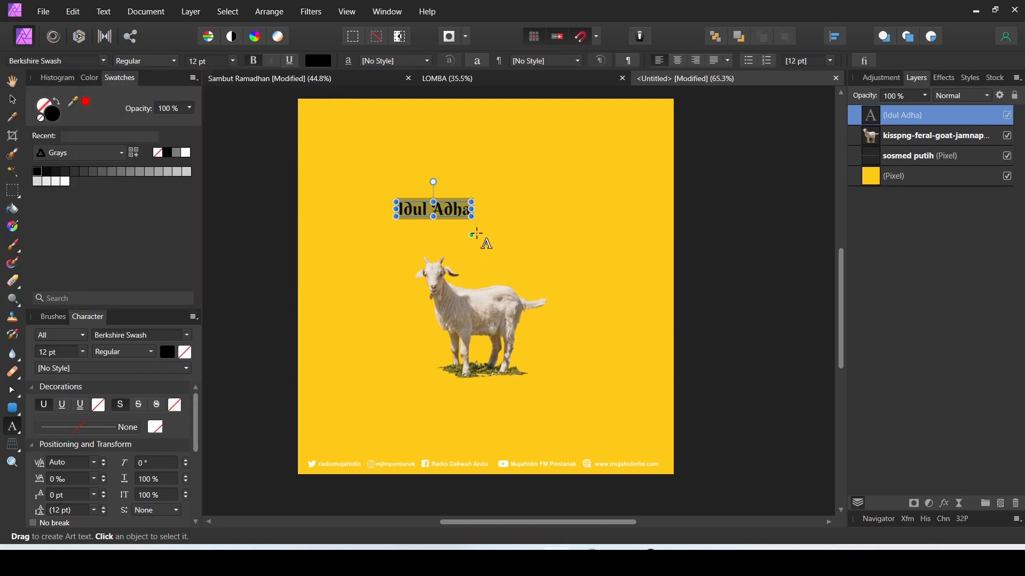
Enlarge the "Idul Adha" text to about 37.2 pt and break it into two lines after "Idul".
{"action": "left_click_drag", "start_coordinate": [473, 218], "coordinate": [618, 323]}
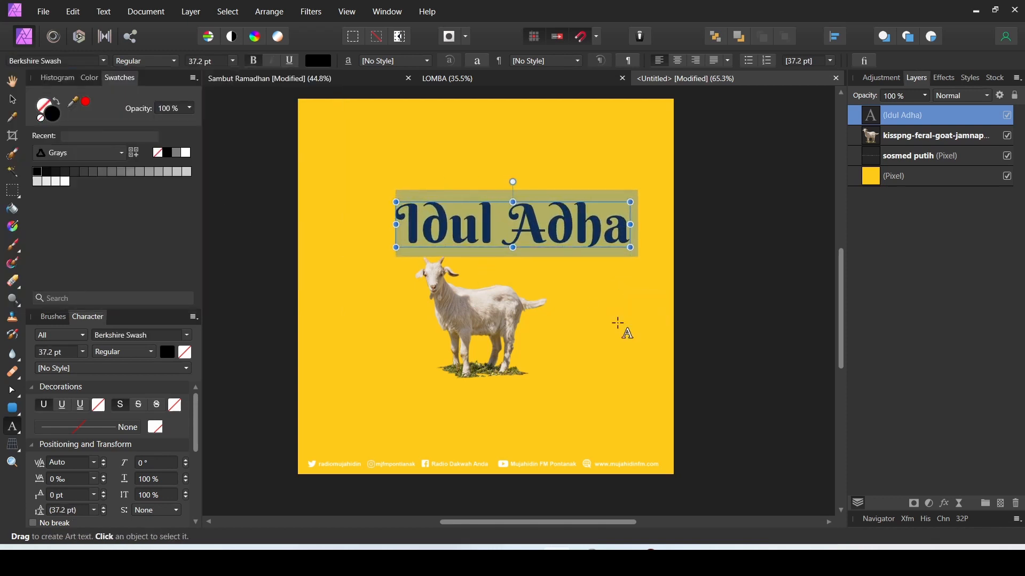
{"action": "left_click", "coordinate": [507, 228]}
{"action": "key", "text": "BackSpace"}
{"action": "key", "text": "Return"}
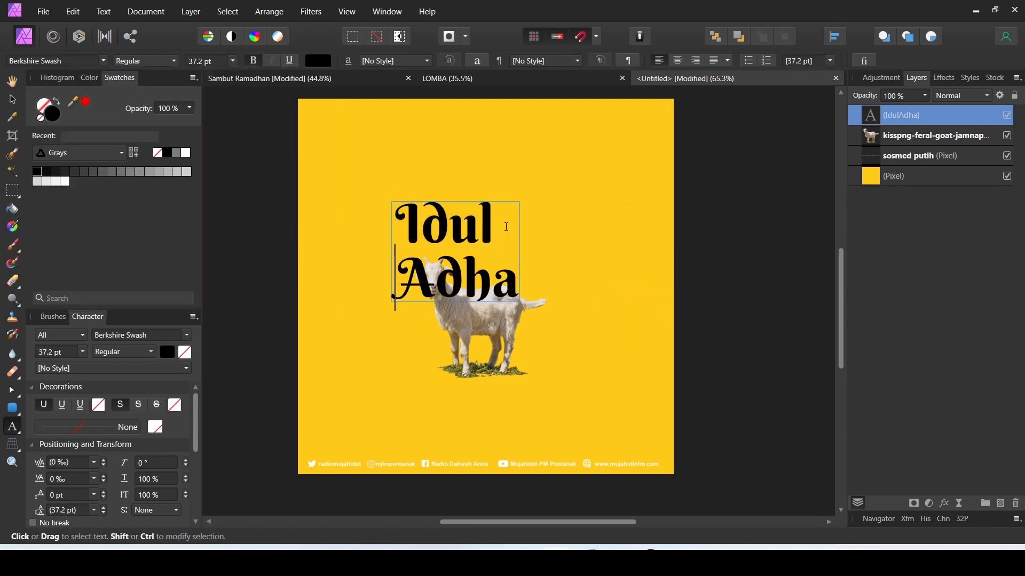
{"action": "key", "text": "Escape"}
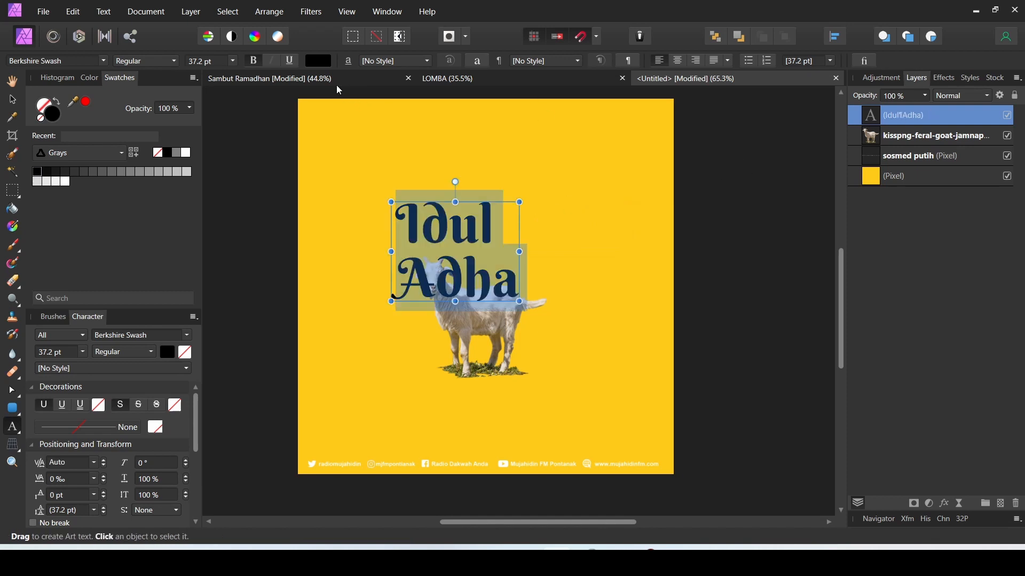
Centre-align the two-line title and scale it up to about 51.3 pt.
{"action": "left_click", "coordinate": [678, 61]}
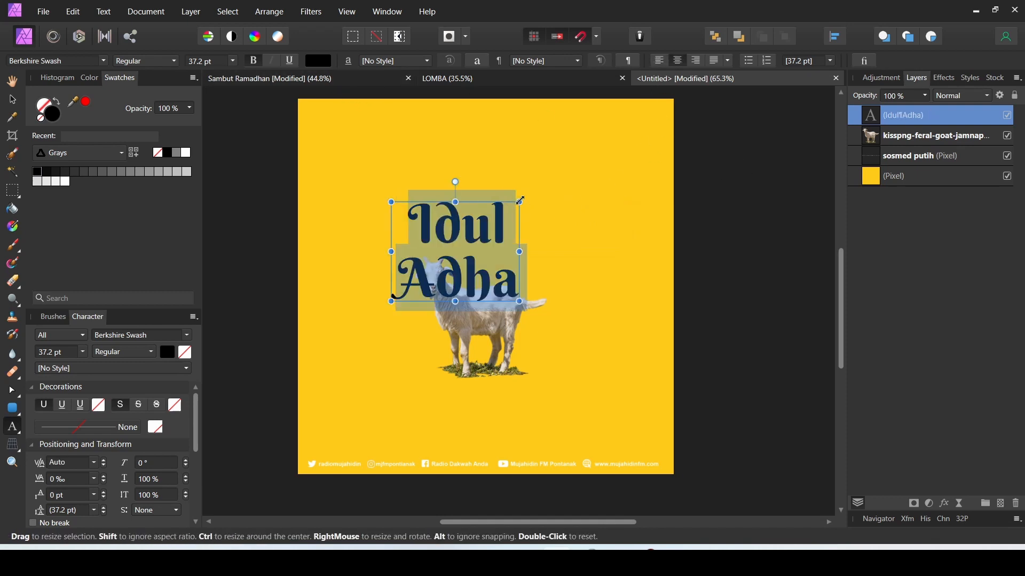
{"action": "left_click_drag", "start_coordinate": [519, 202], "coordinate": [568, 163]}
{"action": "key", "text": "v"}
{"action": "scroll", "coordinate": [536, 280], "scroll_direction": "up", "scroll_amount": 1}
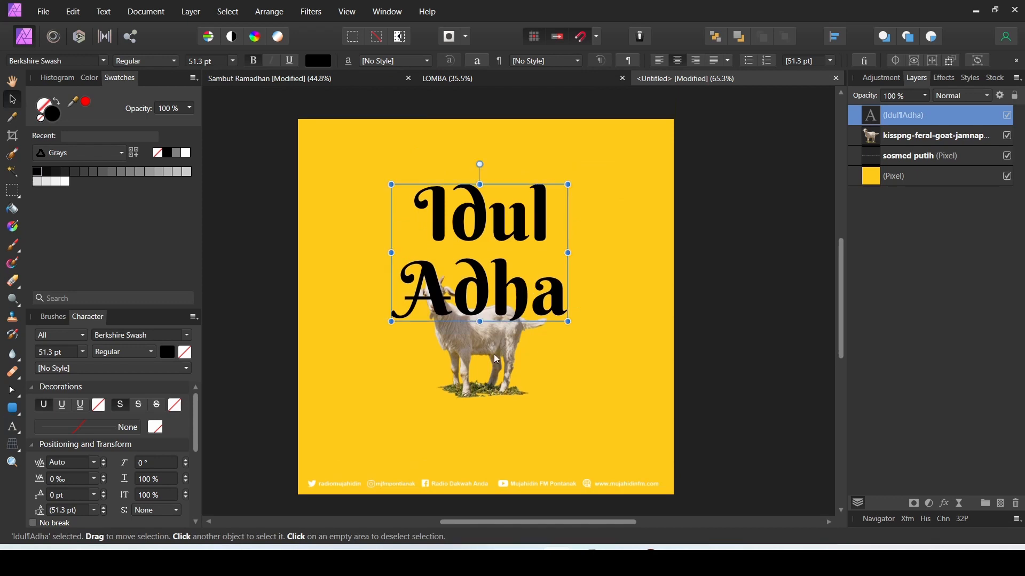
Move the goat layer above the title layer and reposition title and goat so the goat overlaps the lower edge of "Adha".
{"action": "left_click", "coordinate": [492, 361]}
{"action": "left_click_drag", "start_coordinate": [931, 137], "coordinate": [895, 109]}
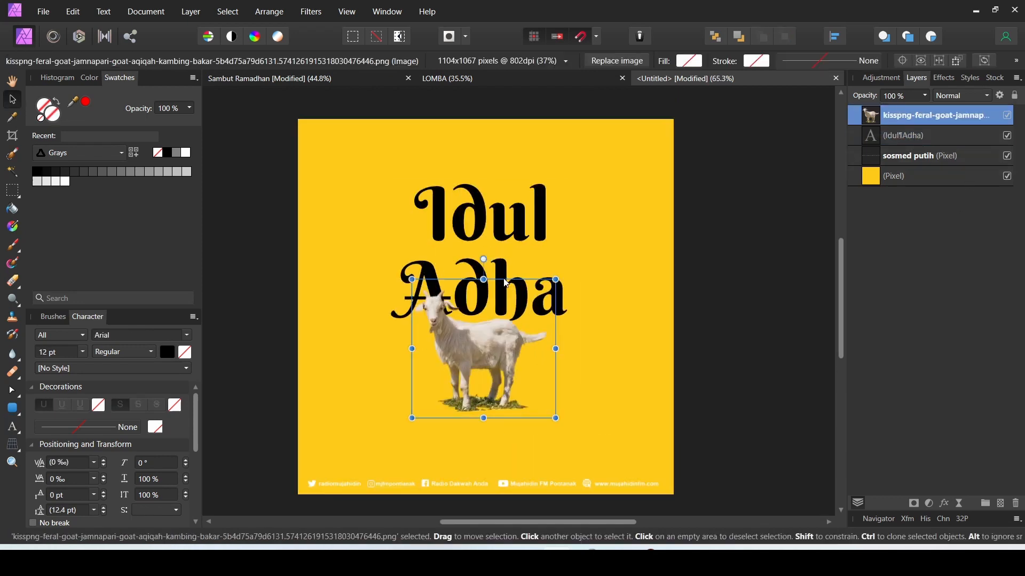
{"action": "left_click_drag", "start_coordinate": [498, 268], "coordinate": [502, 276]}
{"action": "left_click_drag", "start_coordinate": [493, 338], "coordinate": [502, 357]}
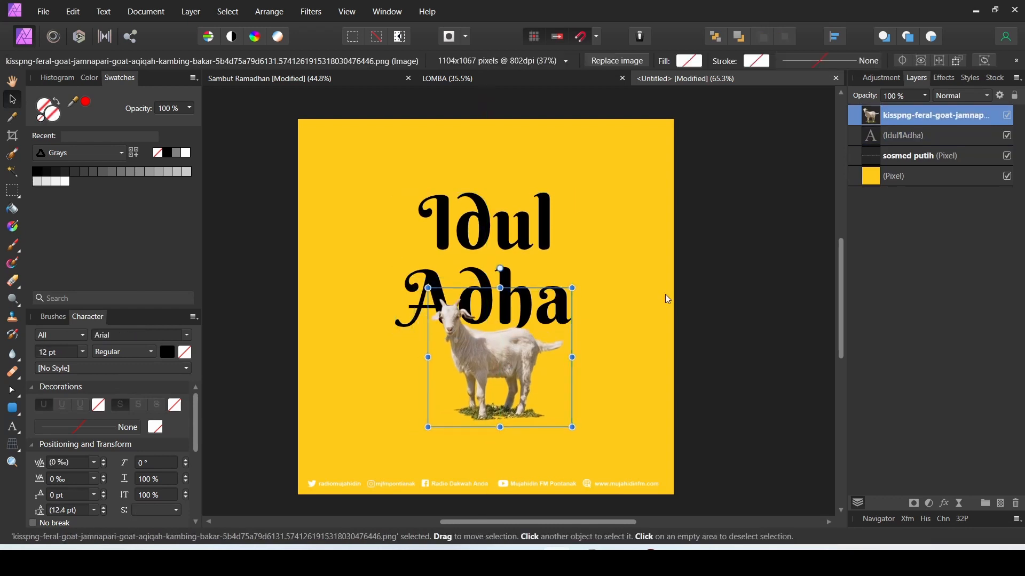
{"action": "left_click", "coordinate": [693, 290]}
{"action": "scroll", "coordinate": [454, 216], "scroll_direction": "down", "scroll_amount": 6}
{"action": "scroll", "coordinate": [481, 231], "scroll_direction": "up", "scroll_amount": 5}
{"action": "scroll", "coordinate": [480, 234], "scroll_direction": "down", "scroll_amount": 2}
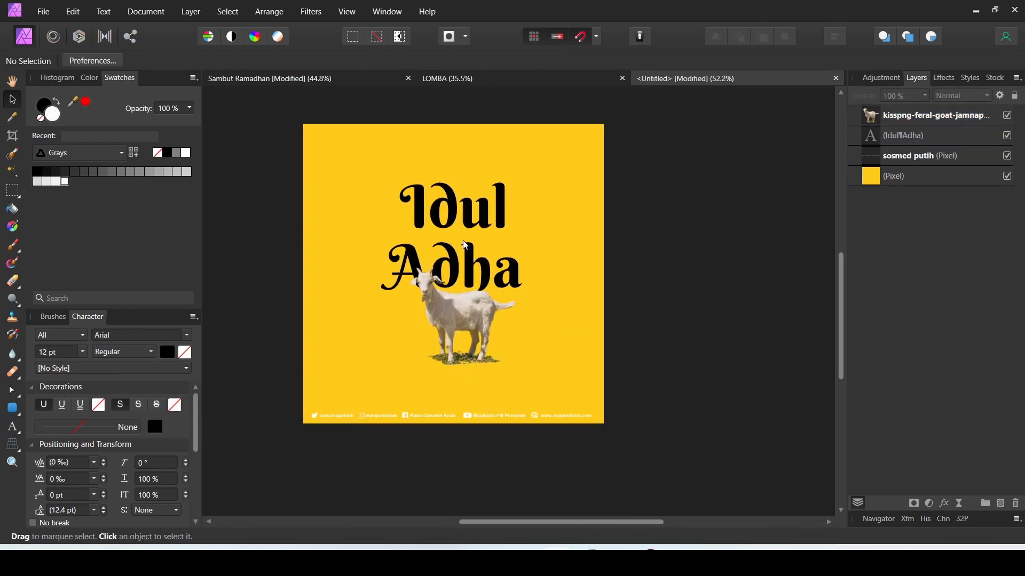
{"action": "scroll", "coordinate": [475, 240], "scroll_direction": "up", "scroll_amount": 2}
{"action": "scroll", "coordinate": [467, 246], "scroll_direction": "down", "scroll_amount": 3}
{"action": "scroll", "coordinate": [466, 246], "scroll_direction": "up", "scroll_amount": 2}
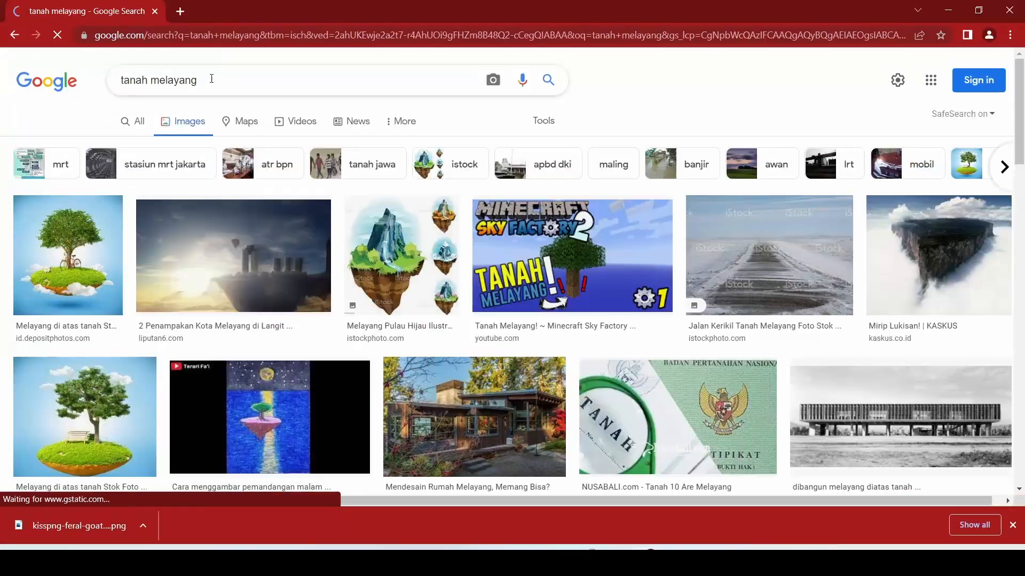
Search Google Images for "tanah melayang png" and open the PNGEgg page of the grassy floating island "Pulau, pulau, mengapung png".
{"action": "type", "text": "png"}
{"action": "key", "text": "Return"}
{"action": "scroll", "coordinate": [565, 290], "scroll_direction": "down", "scroll_amount": 1}
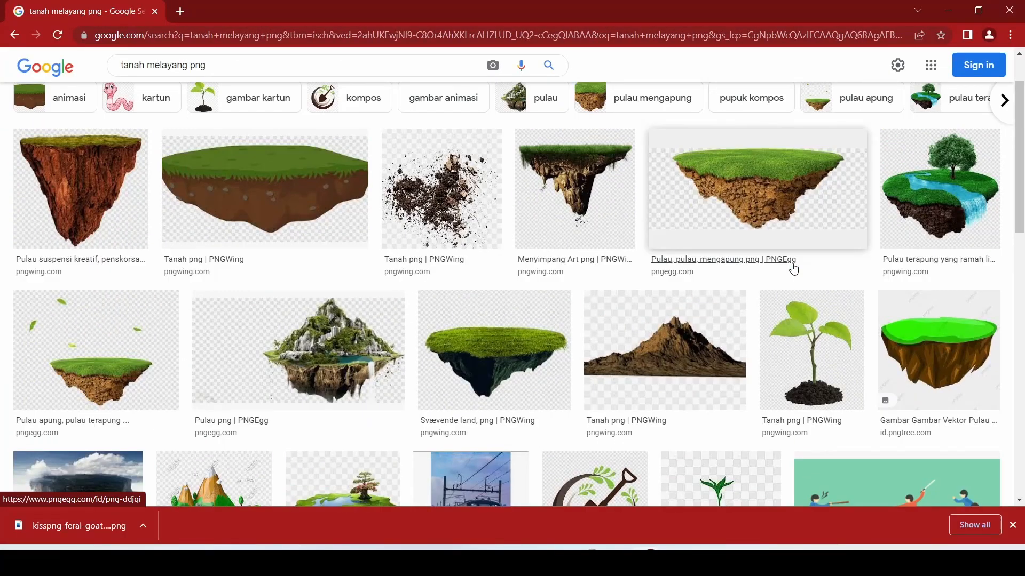
{"action": "scroll", "coordinate": [794, 269], "scroll_direction": "down", "scroll_amount": 2}
{"action": "scroll", "coordinate": [789, 268], "scroll_direction": "up", "scroll_amount": 2}
{"action": "left_click", "coordinate": [789, 268]}
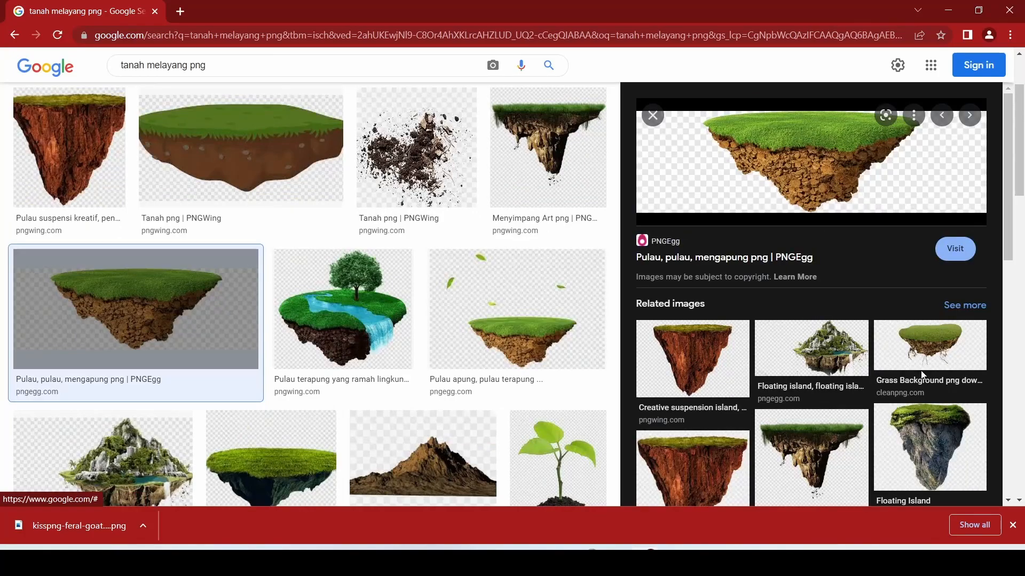
{"action": "left_click", "coordinate": [792, 260]}
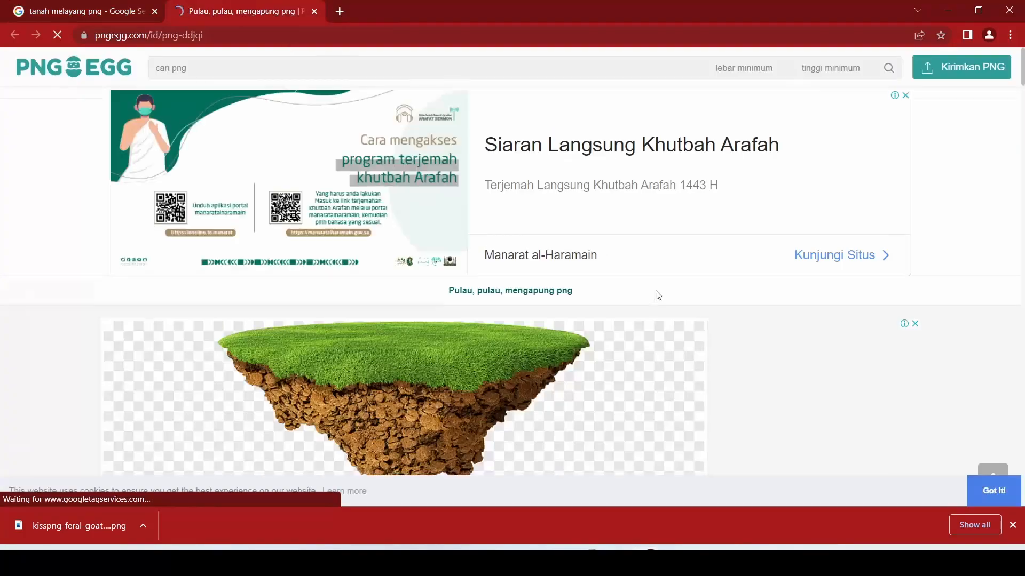
Open the floating island's free download page and complete the human check to download the PNG.
{"action": "scroll", "coordinate": [657, 293], "scroll_direction": "down", "scroll_amount": 9}
{"action": "left_click", "coordinate": [566, 350]}
{"action": "left_click", "coordinate": [622, 174]}
{"action": "scroll", "coordinate": [584, 296], "scroll_direction": "down", "scroll_amount": 3}
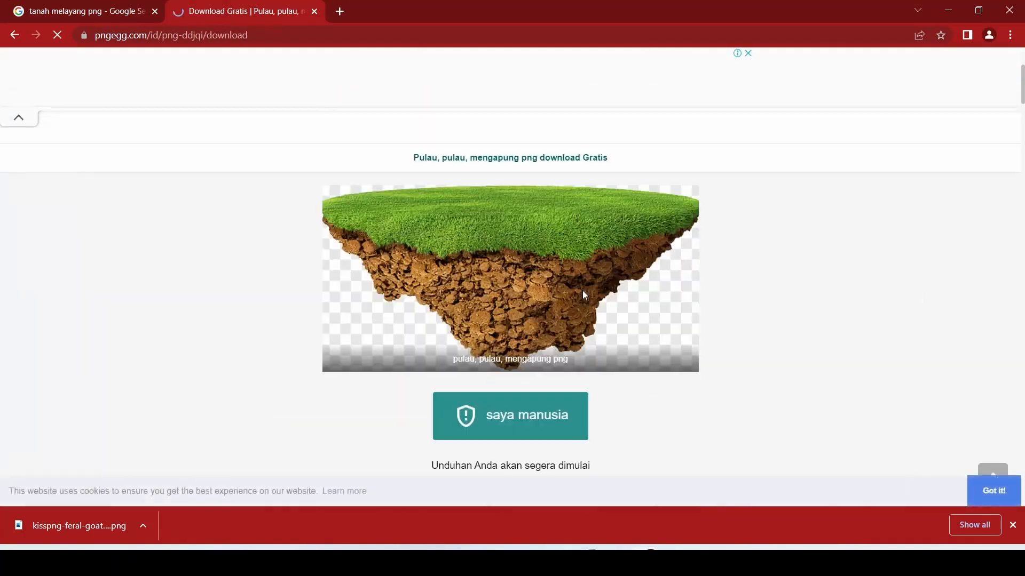
{"action": "scroll", "coordinate": [553, 247], "scroll_direction": "down", "scroll_amount": 3}
{"action": "scroll", "coordinate": [554, 246], "scroll_direction": "up", "scroll_amount": 1}
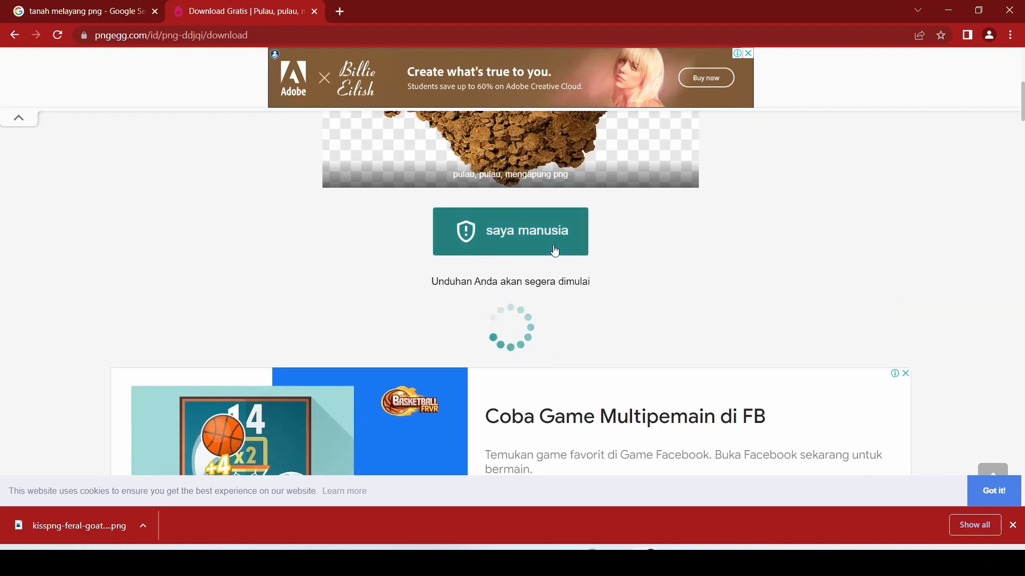
{"action": "left_click", "coordinate": [554, 250]}
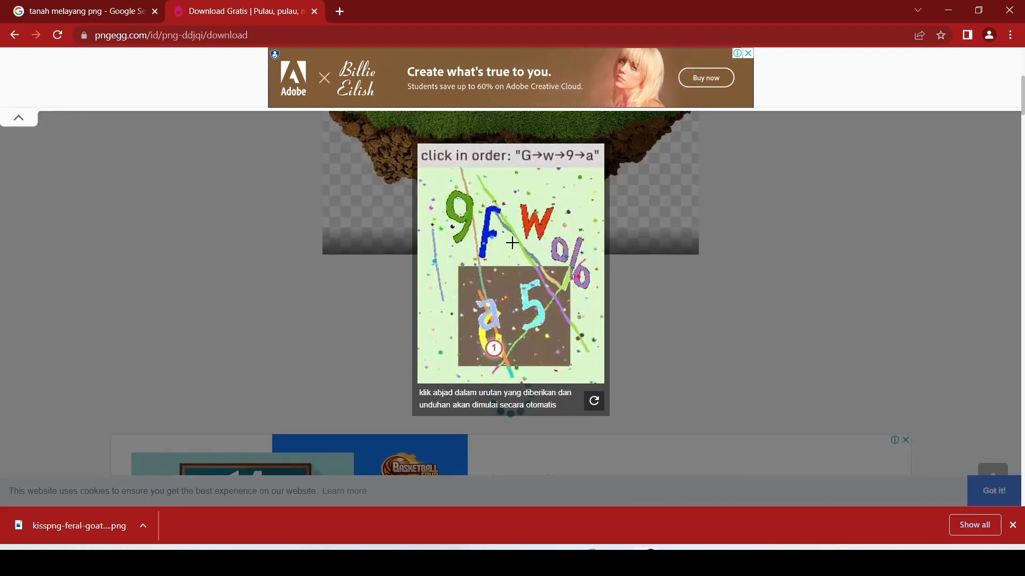
{"action": "left_click", "coordinate": [502, 300]}
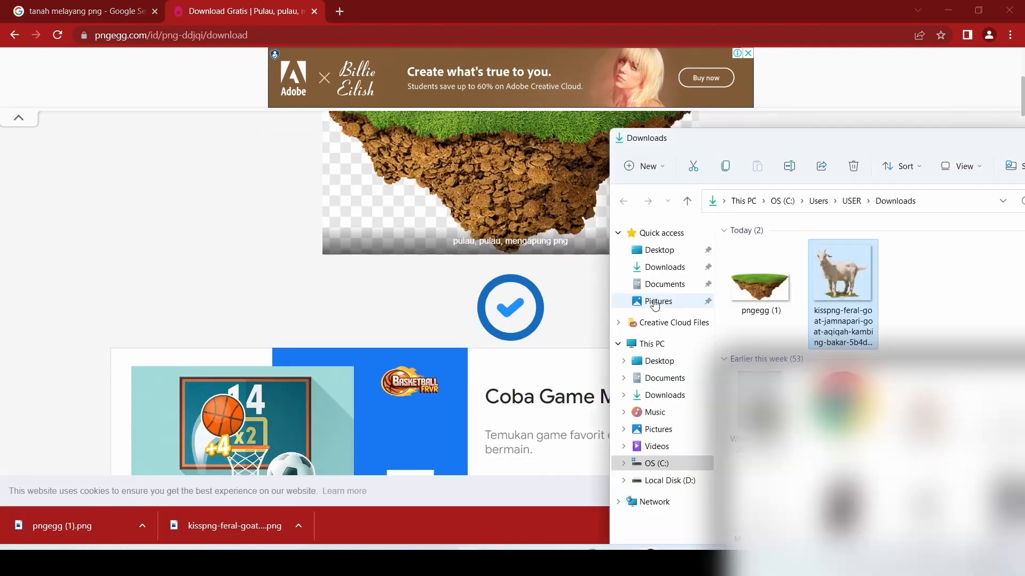
Place the downloaded pngegg (1).png in the Affinity Photo document, then scale and position the island across the canvas bottom beneath the goat.
{"action": "left_click", "coordinate": [949, 10]}
{"action": "left_click_drag", "start_coordinate": [778, 259], "coordinate": [537, 287]}
{"action": "left_click_drag", "start_coordinate": [434, 282], "coordinate": [453, 401]}
{"action": "left_click_drag", "start_coordinate": [544, 367], "coordinate": [505, 400]}
{"action": "left_click_drag", "start_coordinate": [569, 371], "coordinate": [612, 351]}
{"action": "mouse_move", "coordinate": [560, 381]}
{"action": "left_mouse_down"}
{"action": "mouse_move", "coordinate": [537, 396]}
{"action": "mouse_move", "coordinate": [549, 396]}
{"action": "left_mouse_up"}
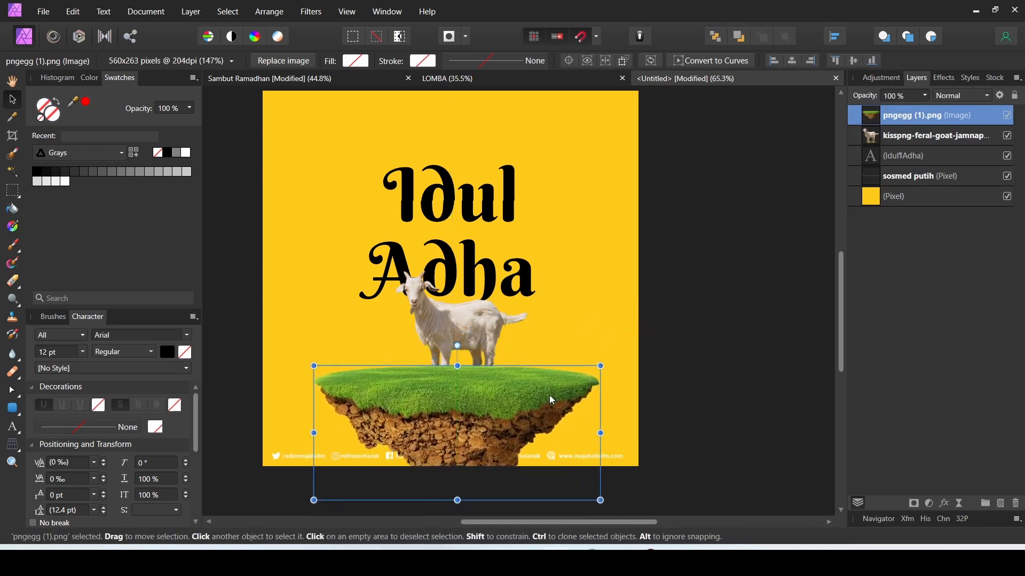
Move the goat layer above the island layer and shift the goat slightly up so it stands on the grass.
{"action": "left_click", "coordinate": [475, 336]}
{"action": "left_click_drag", "start_coordinate": [909, 139], "coordinate": [907, 113]}
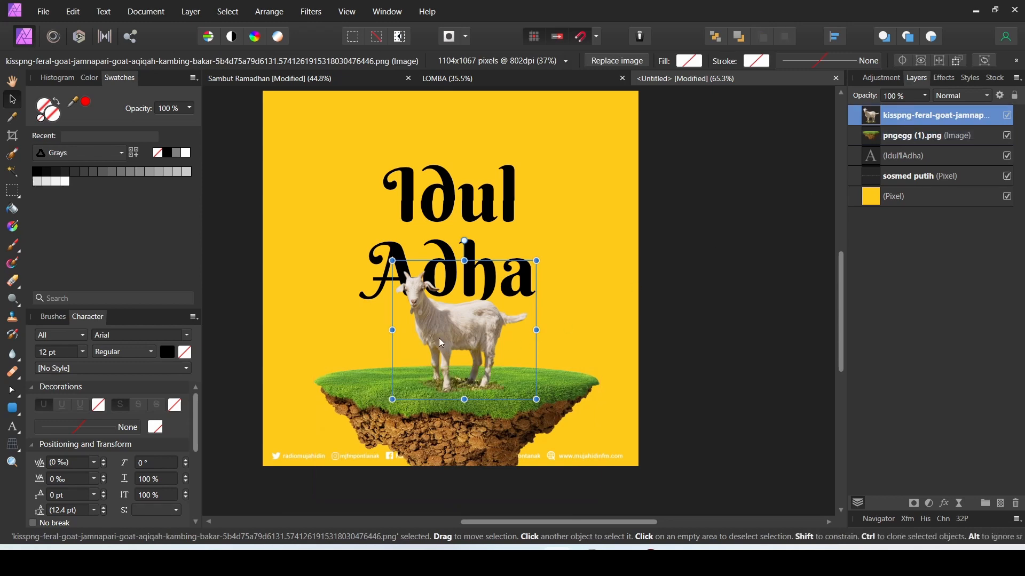
{"action": "left_click_drag", "start_coordinate": [439, 338], "coordinate": [445, 329]}
{"action": "left_click", "coordinate": [648, 275]}
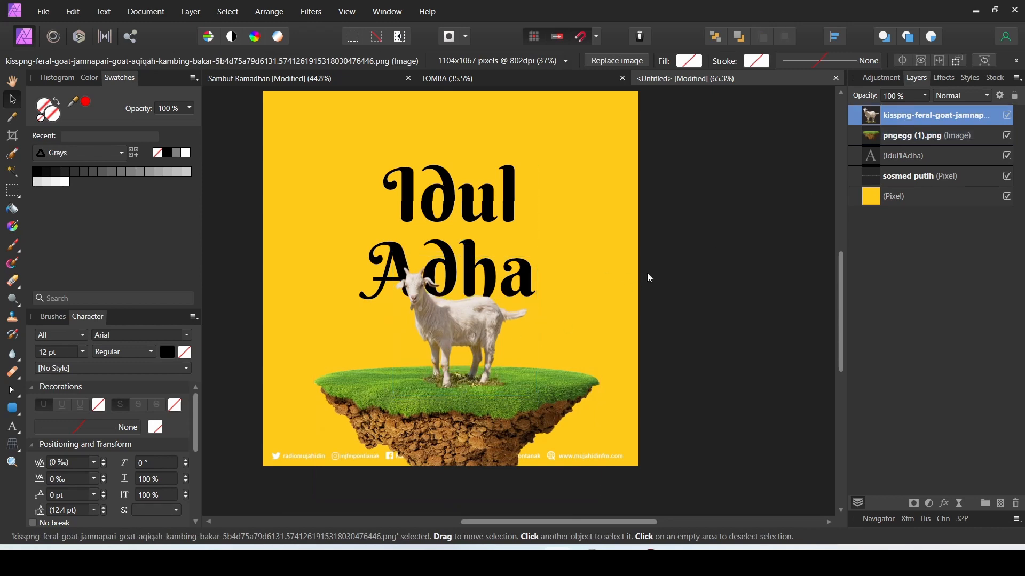
{"action": "scroll", "coordinate": [481, 296], "scroll_direction": "down", "scroll_amount": 5}
{"action": "scroll", "coordinate": [481, 296], "scroll_direction": "up", "scroll_amount": 4}
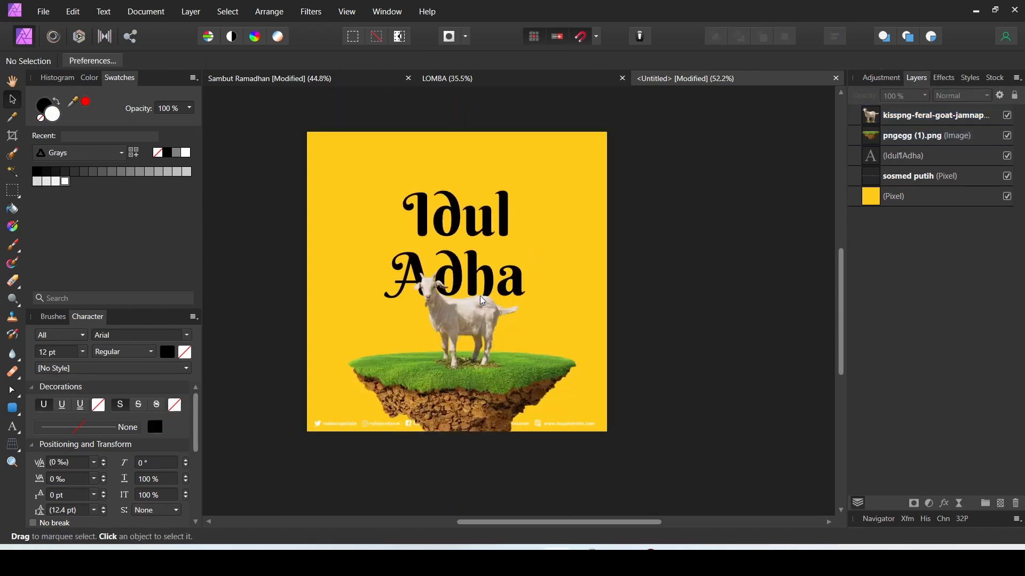
Select the yellow background layer and set up the Paint Brush with white (FFFFFF) as its colour.
{"action": "left_click", "coordinate": [521, 250]}
{"action": "left_click", "coordinate": [551, 336]}
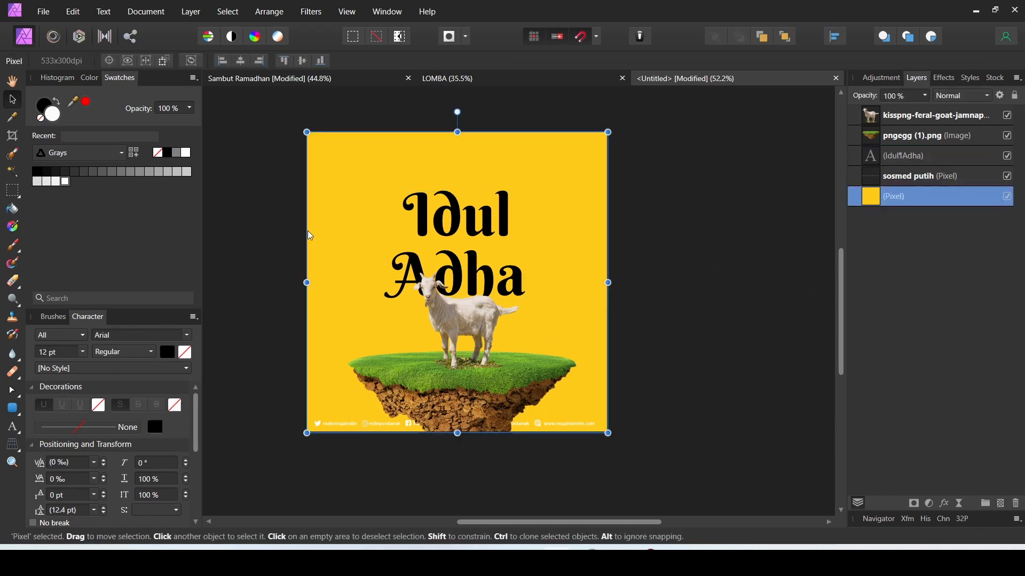
{"action": "left_click", "coordinate": [12, 244]}
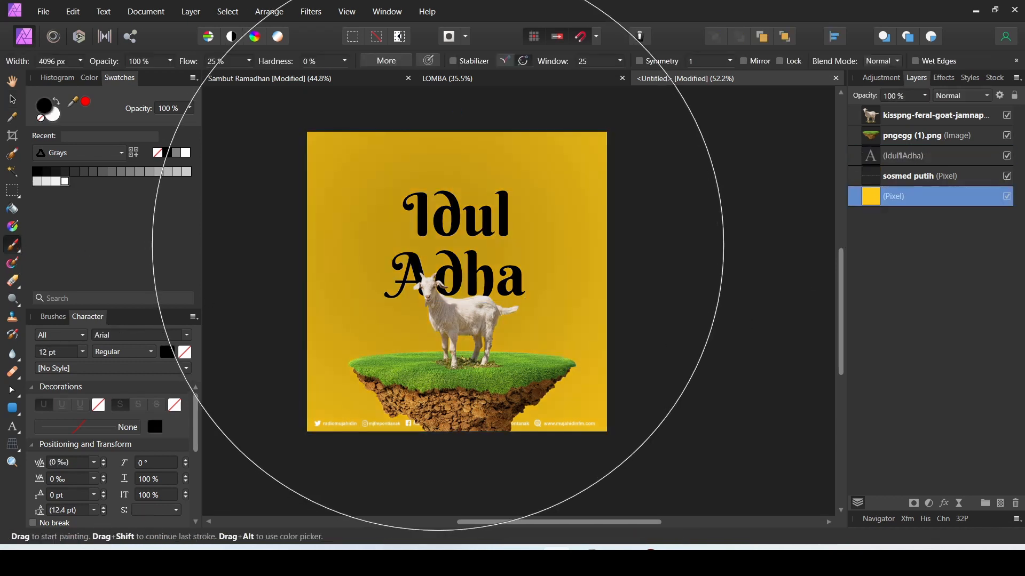
{"action": "double_click", "coordinate": [47, 110]}
{"action": "left_click", "coordinate": [525, 254]}
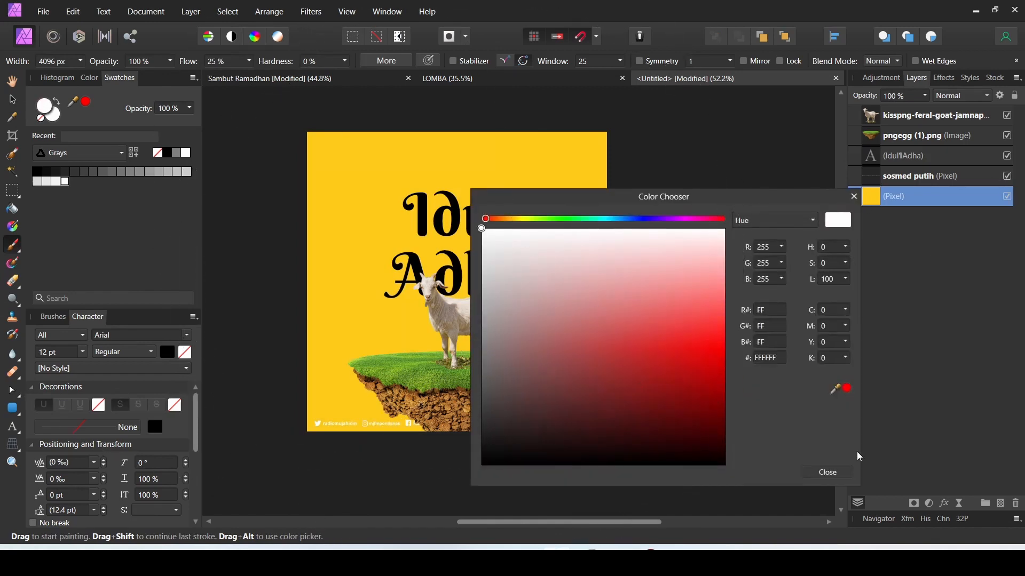
{"action": "left_click", "coordinate": [836, 470]}
Reduce the brush width to about 1817 px and paint a soft white glow behind the goat on the yellow background.
{"action": "key", "text": "bracketleft"}
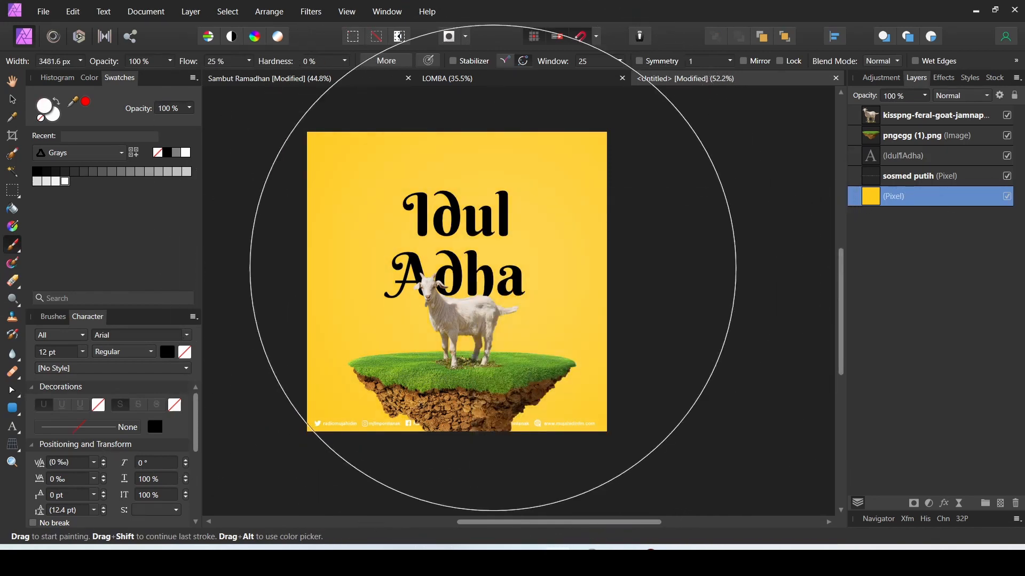
{"action": "key", "text": "bracketleft"}
{"action": "key", "text": "bracketleft"}
{"action": "key", "text": "bracketleft"}
{"action": "key", "text": "bracketleft"}
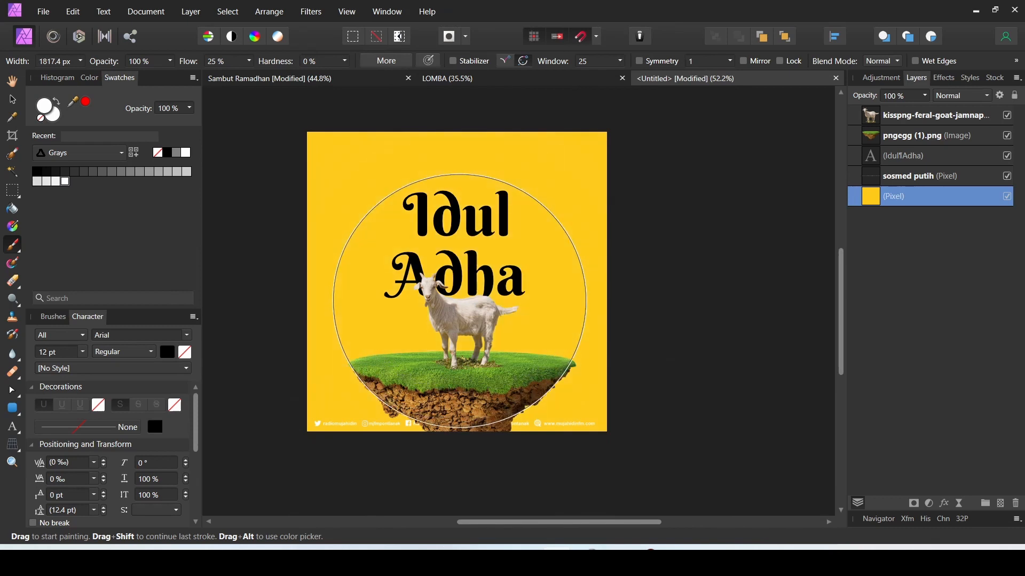
{"action": "left_click", "coordinate": [459, 301]}
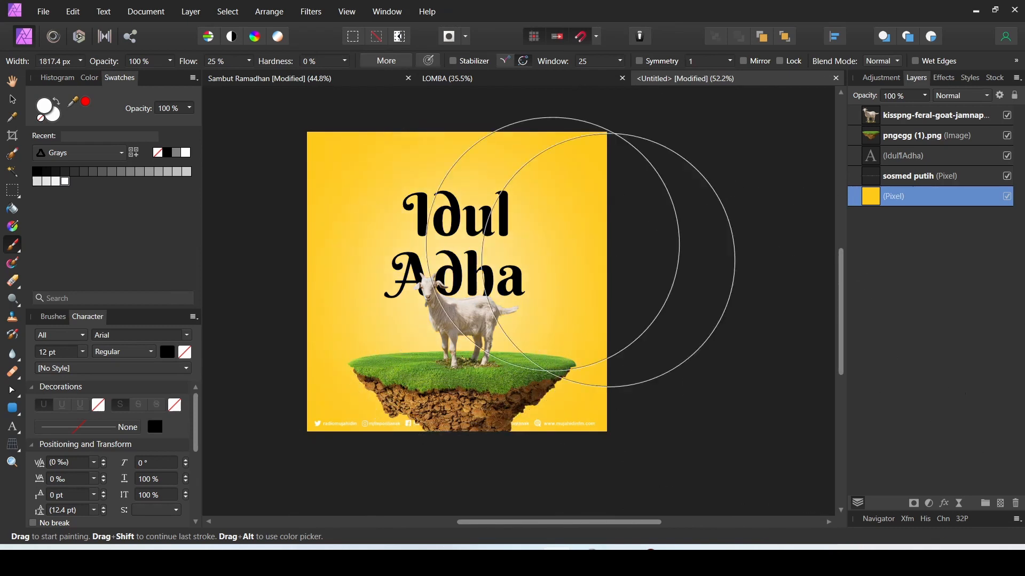
{"action": "left_click", "coordinate": [16, 101]}
{"action": "scroll", "coordinate": [467, 235], "scroll_direction": "down", "scroll_amount": 3}
{"action": "scroll", "coordinate": [467, 251], "scroll_direction": "up", "scroll_amount": 3}
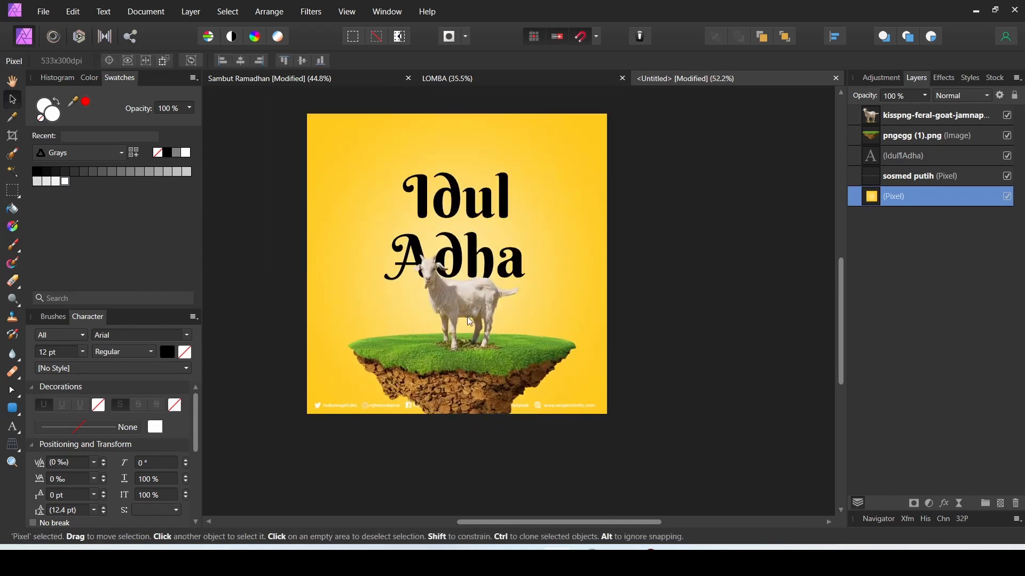
Select the goat and island together, scale both down to fit above the social media strip, and centre them horizontally.
{"action": "left_click", "coordinate": [470, 322]}
{"action": "left_click", "coordinate": [463, 380], "text": "shift"}
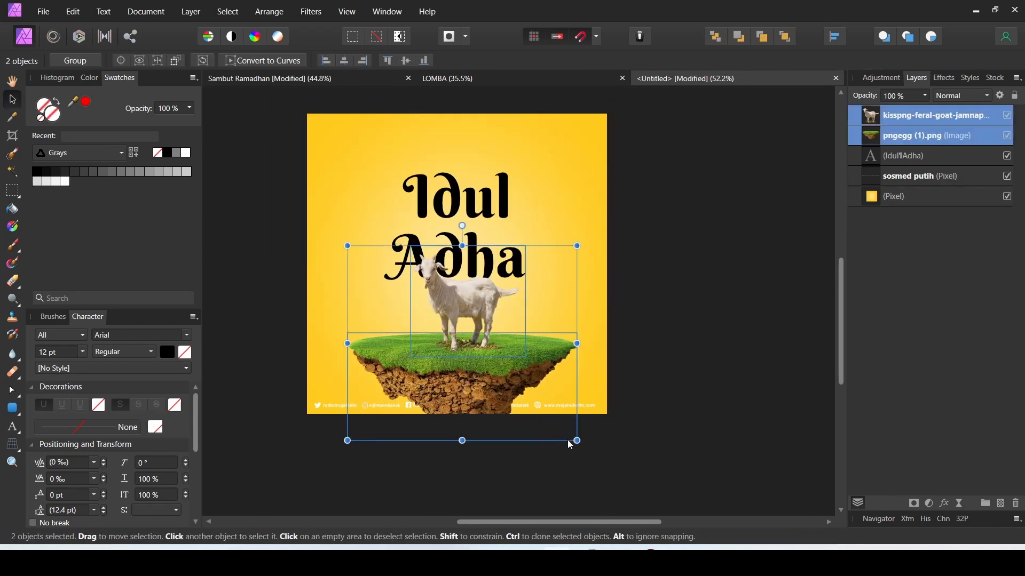
{"action": "left_click_drag", "start_coordinate": [577, 441], "coordinate": [535, 402]}
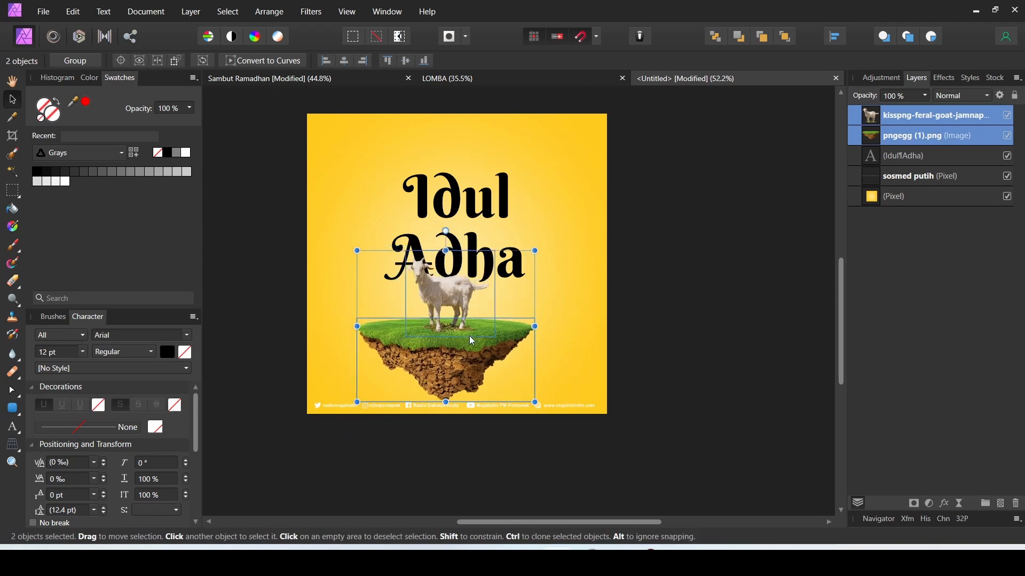
{"action": "left_click_drag", "start_coordinate": [472, 342], "coordinate": [478, 337]}
{"action": "left_click", "coordinate": [627, 306]}
{"action": "scroll", "coordinate": [534, 264], "scroll_direction": "down", "scroll_amount": 3}
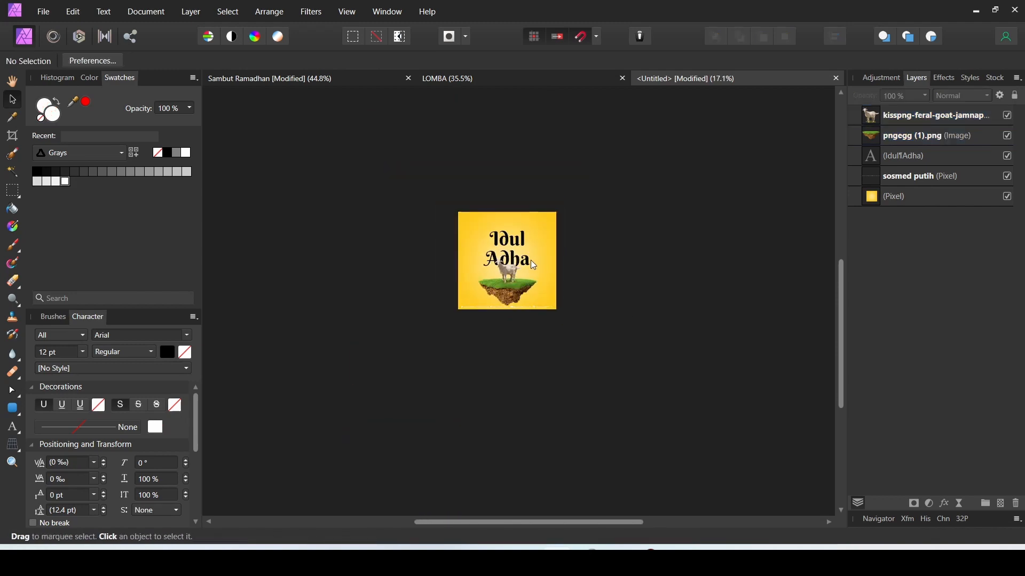
{"action": "scroll", "coordinate": [534, 265], "scroll_direction": "up", "scroll_amount": 5}
{"action": "scroll", "coordinate": [550, 277], "scroll_direction": "down", "scroll_amount": 2}
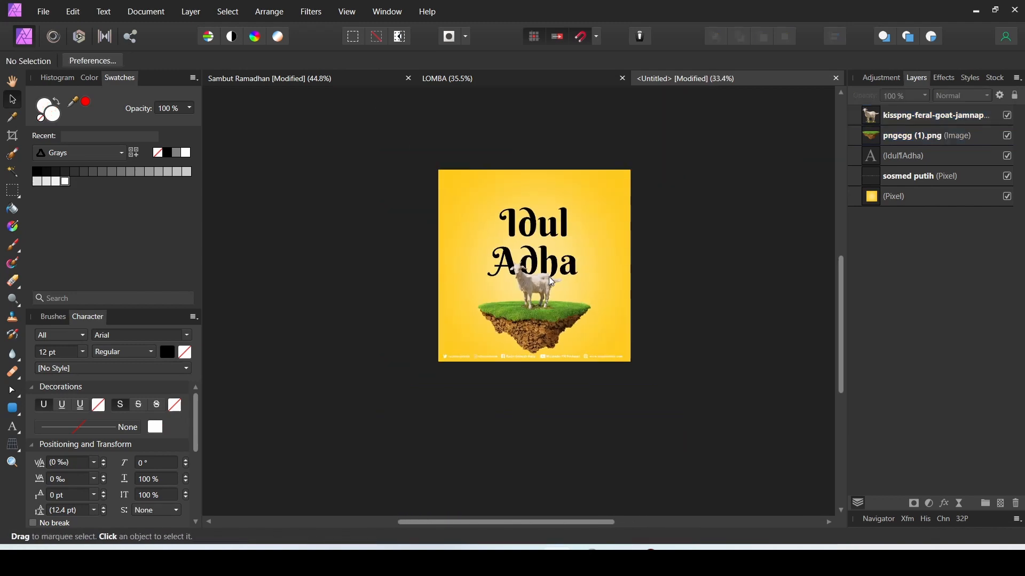
{"action": "scroll", "coordinate": [552, 282], "scroll_direction": "up", "scroll_amount": 3}
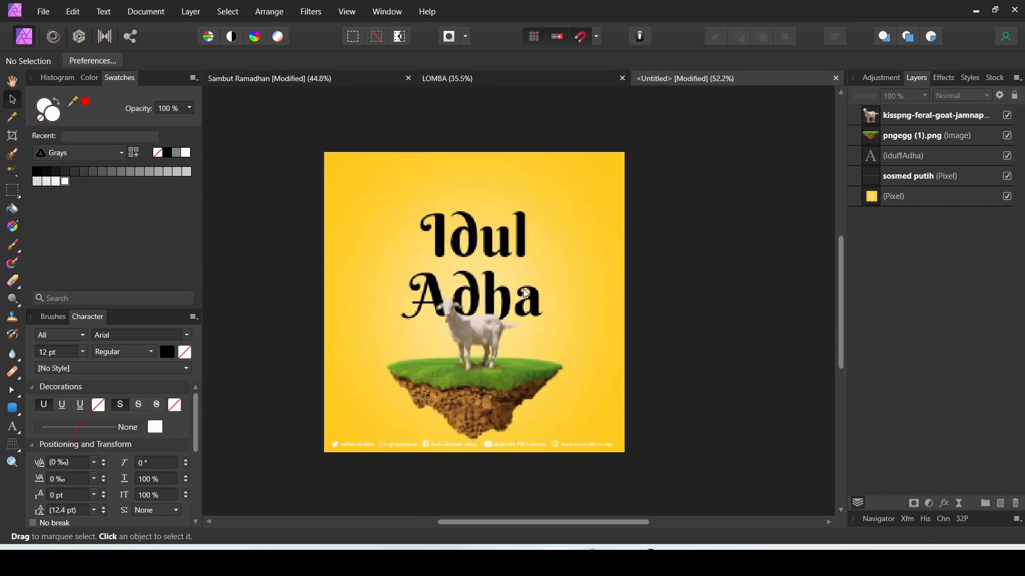
{"action": "scroll", "coordinate": [527, 294], "scroll_direction": "up", "scroll_amount": 1}
Copy the two hanging lanterns from the LOMBA document into the untitled post and place them across the upper canvas.
{"action": "left_click", "coordinate": [476, 81]}
{"action": "scroll", "coordinate": [565, 220], "scroll_direction": "up", "scroll_amount": 3}
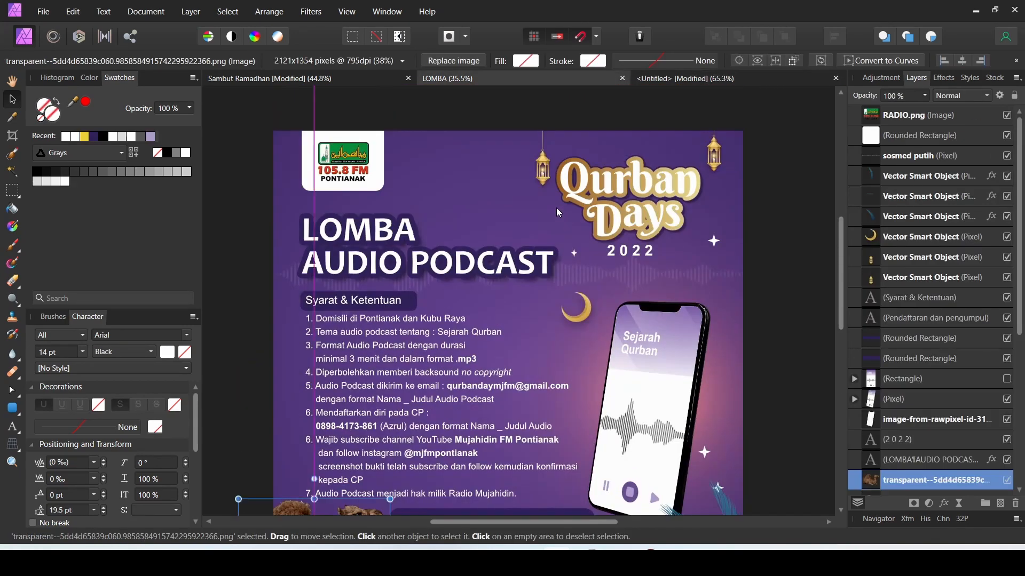
{"action": "left_click", "coordinate": [543, 165]}
{"action": "left_click", "coordinate": [715, 163], "text": "shift"}
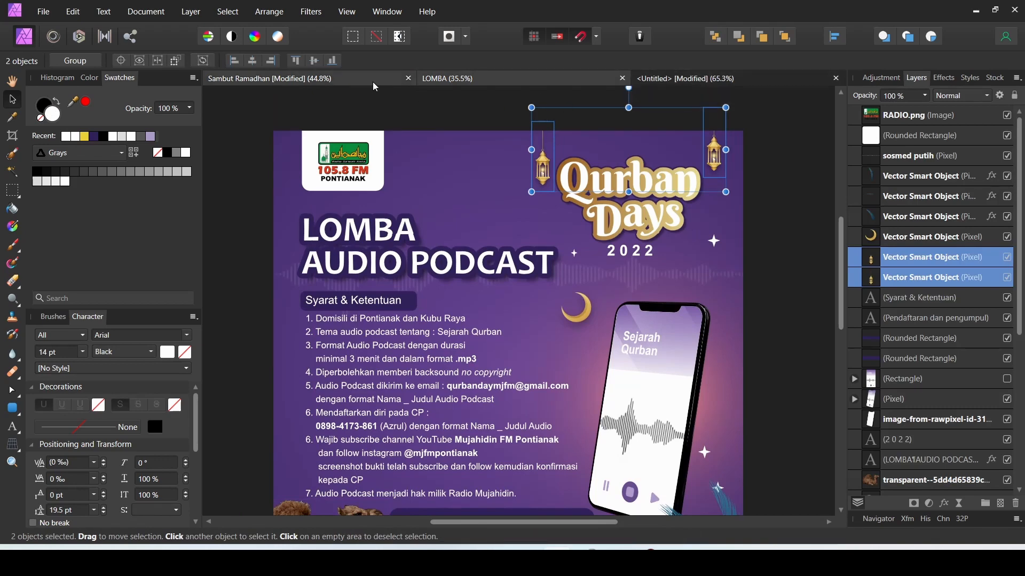
{"action": "left_click", "coordinate": [714, 79]}
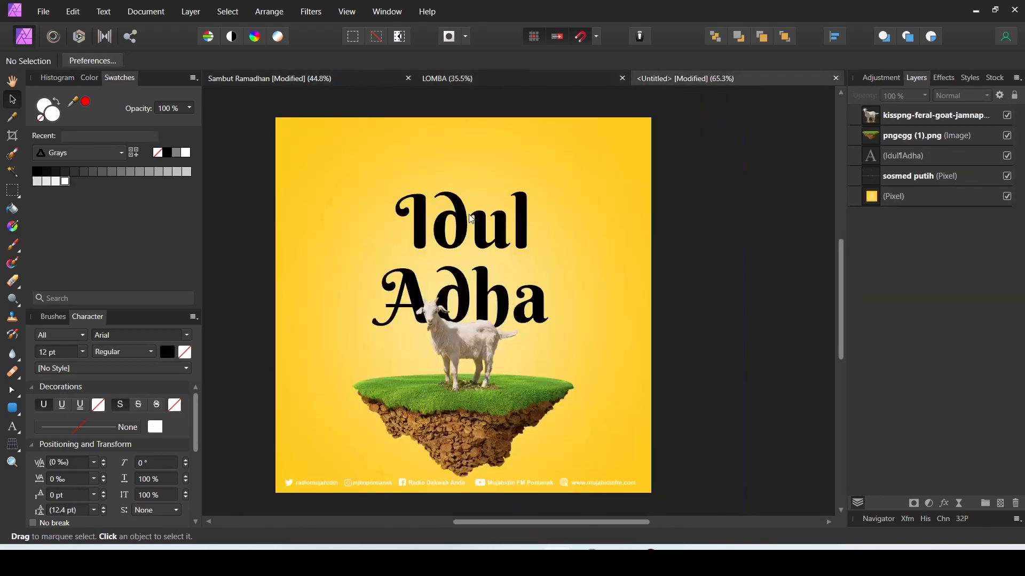
{"action": "key", "text": "ctrl+v"}
{"action": "left_click_drag", "start_coordinate": [526, 208], "coordinate": [543, 220]}
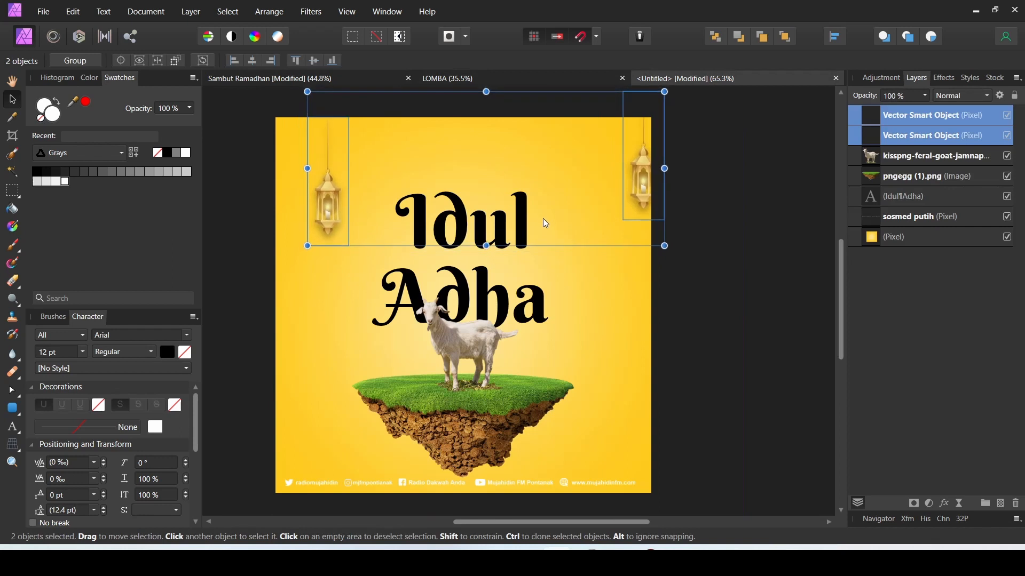
{"action": "left_click", "coordinate": [691, 249]}
Position one lantern on each side of the title, shrink the right one, and hang the left one slightly lower.
{"action": "left_click_drag", "start_coordinate": [649, 188], "coordinate": [569, 212]}
{"action": "left_click_drag", "start_coordinate": [328, 217], "coordinate": [371, 213]}
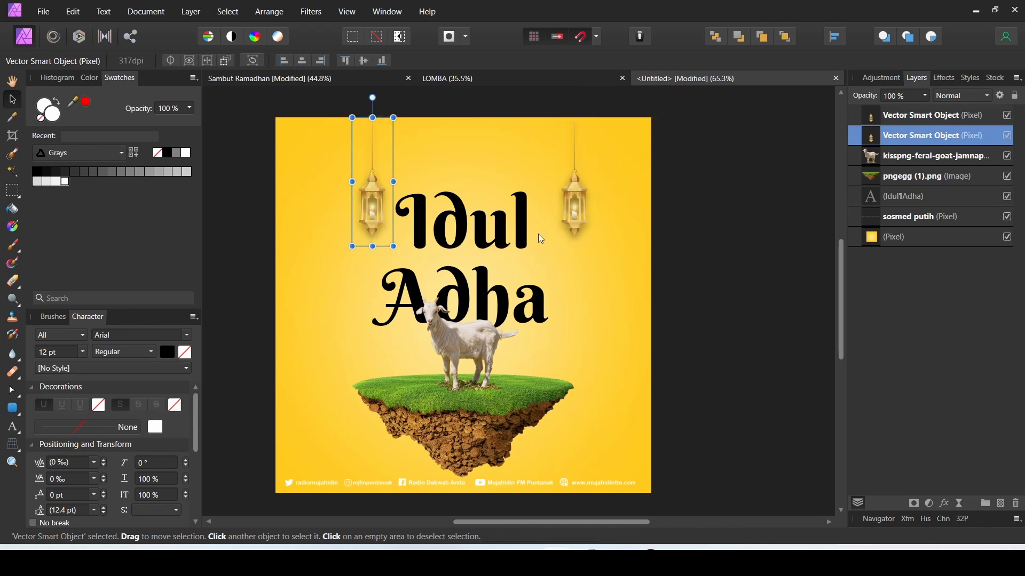
{"action": "left_click", "coordinate": [573, 211]}
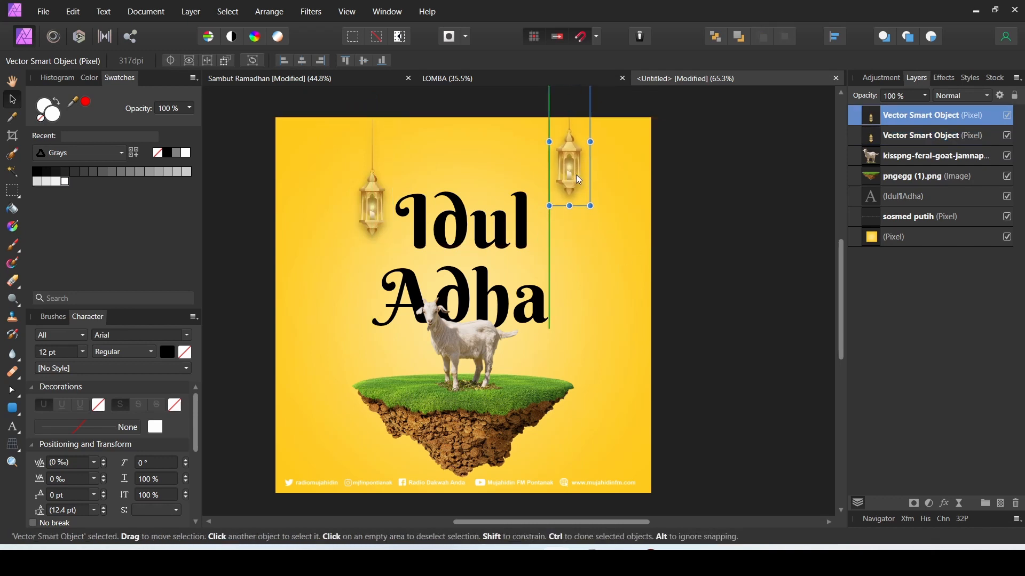
{"action": "mouse_move", "coordinate": [576, 175]}
{"action": "left_mouse_down"}
{"action": "mouse_move", "coordinate": [586, 189]}
{"action": "mouse_move", "coordinate": [579, 171]}
{"action": "left_mouse_up"}
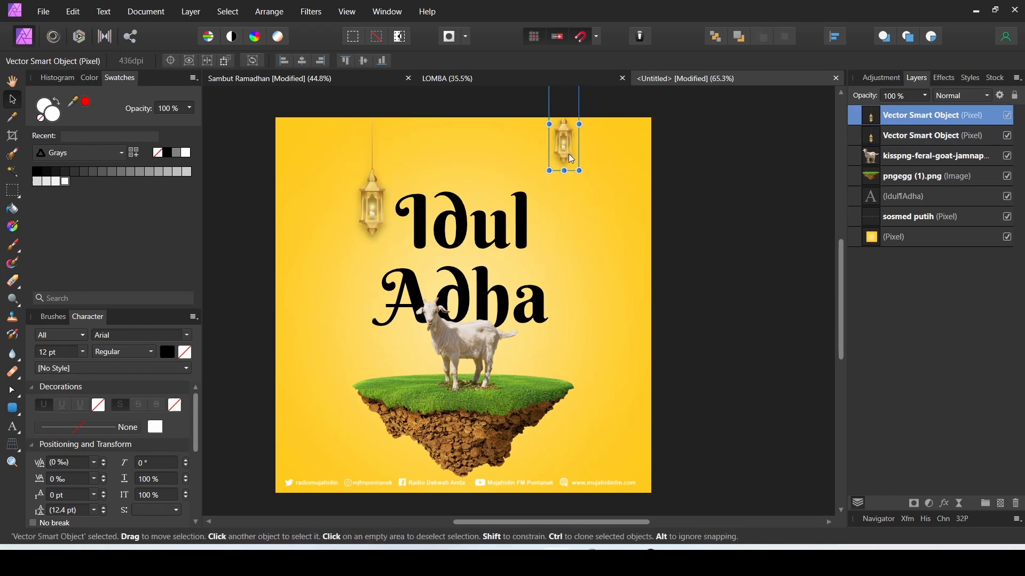
{"action": "left_click_drag", "start_coordinate": [567, 210], "coordinate": [561, 191]}
{"action": "mouse_move", "coordinate": [372, 212]}
{"action": "left_mouse_down"}
{"action": "mouse_move", "coordinate": [375, 233]}
{"action": "mouse_move", "coordinate": [372, 221]}
{"action": "left_mouse_up"}
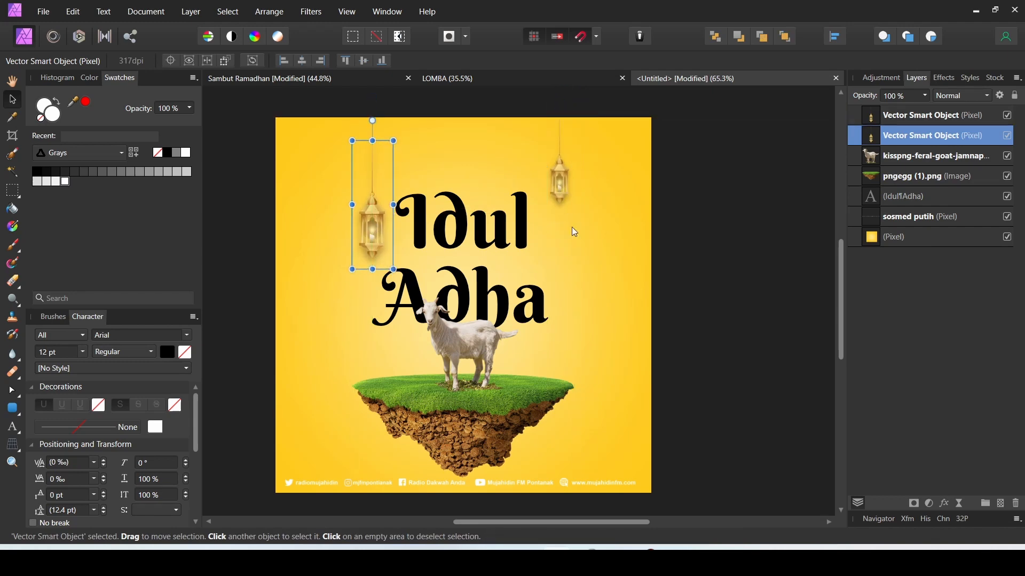
{"action": "left_click", "coordinate": [572, 227]}
{"action": "scroll", "coordinate": [451, 192], "scroll_direction": "up", "scroll_amount": 3}
{"action": "scroll", "coordinate": [532, 224], "scroll_direction": "down", "scroll_amount": 5}
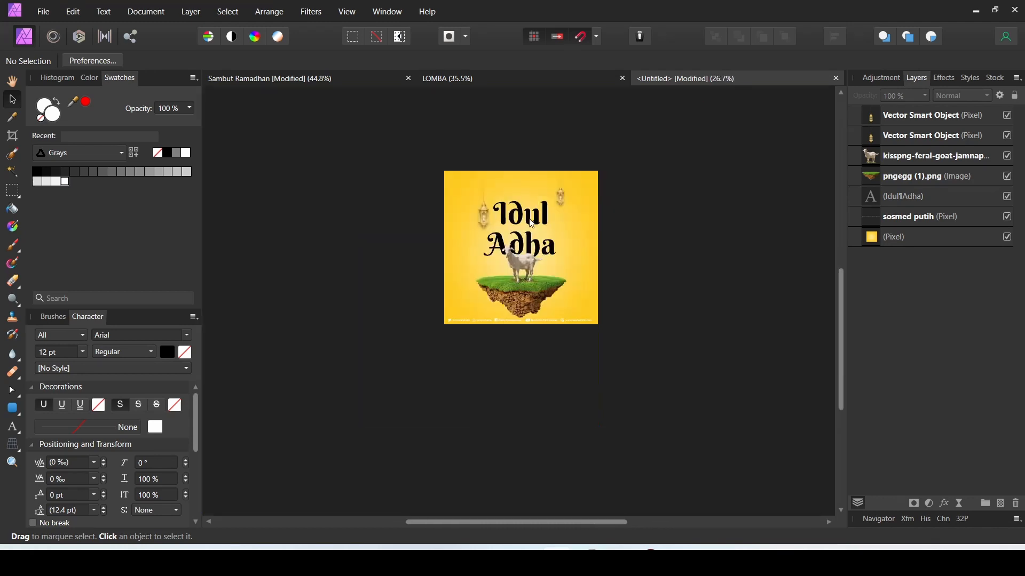
{"action": "scroll", "coordinate": [510, 238], "scroll_direction": "up", "scroll_amount": 4}
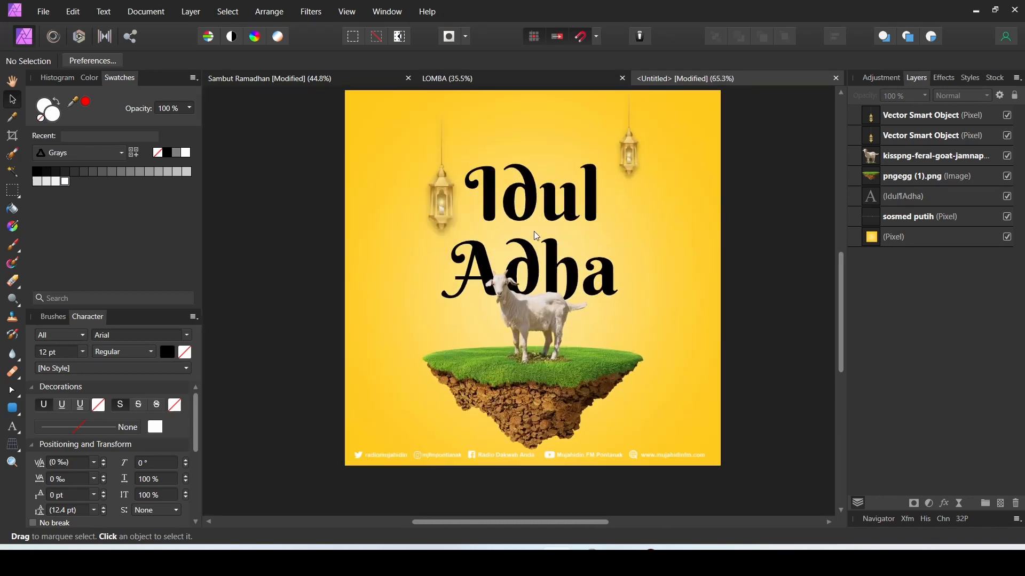
{"action": "scroll", "coordinate": [524, 225], "scroll_direction": "down", "scroll_amount": 2}
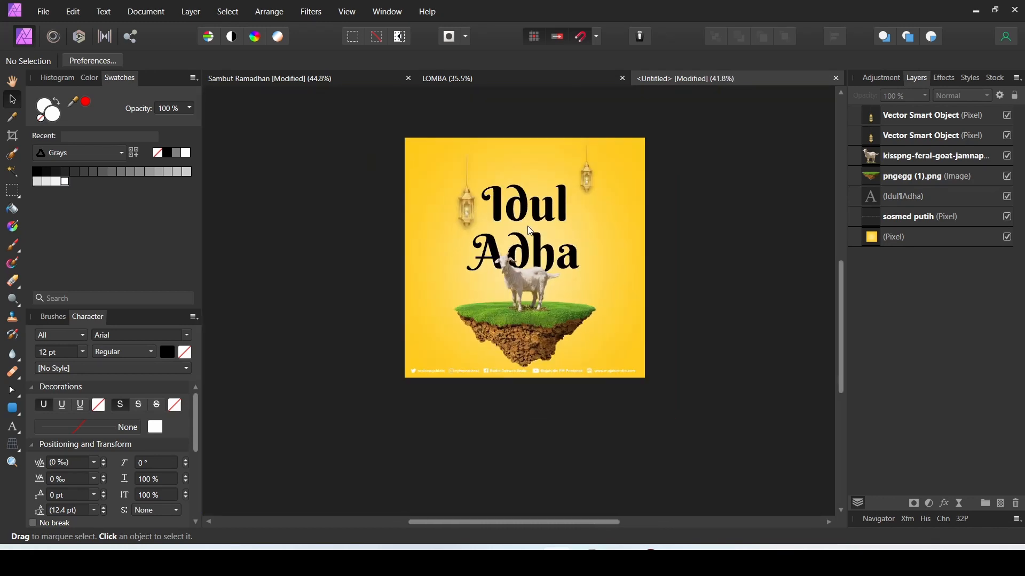
{"action": "scroll", "coordinate": [524, 238], "scroll_direction": "up", "scroll_amount": 2}
{"action": "scroll", "coordinate": [525, 238], "scroll_direction": "up", "scroll_amount": 1}
{"action": "scroll", "coordinate": [528, 214], "scroll_direction": "down", "scroll_amount": 2}
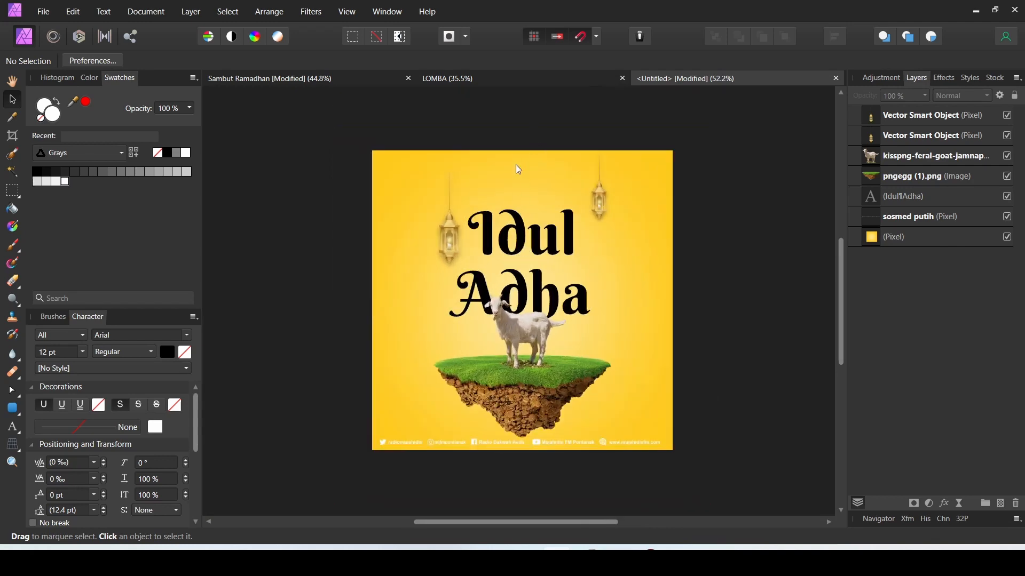
Change the text colour of the Idul Adha title to white.
{"action": "left_click", "coordinate": [518, 231]}
{"action": "scroll", "coordinate": [522, 277], "scroll_direction": "up", "scroll_amount": 1}
{"action": "scroll", "coordinate": [522, 277], "scroll_direction": "up", "scroll_amount": 1}
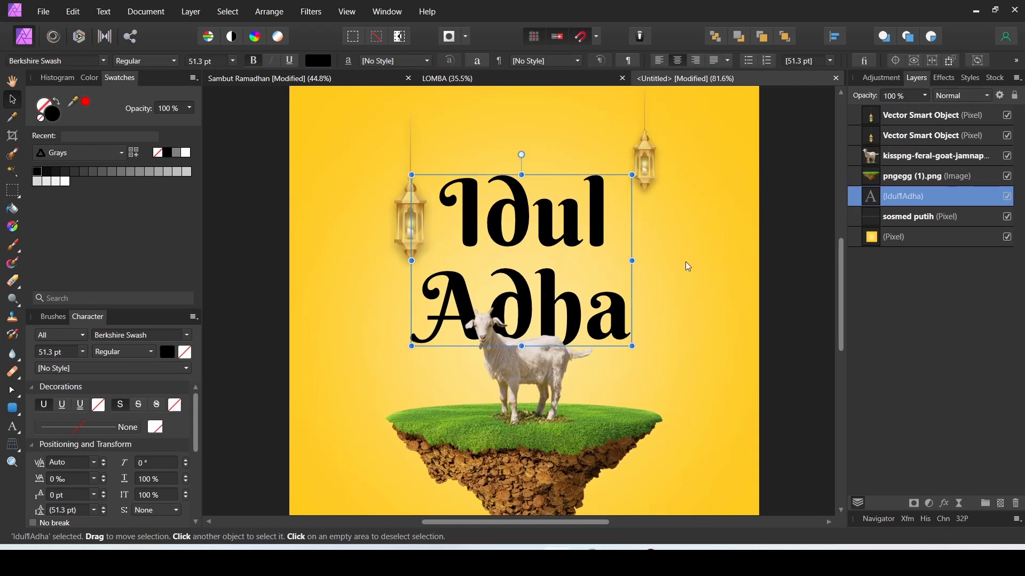
{"action": "left_click", "coordinate": [315, 61]}
{"action": "left_click", "coordinate": [298, 208]}
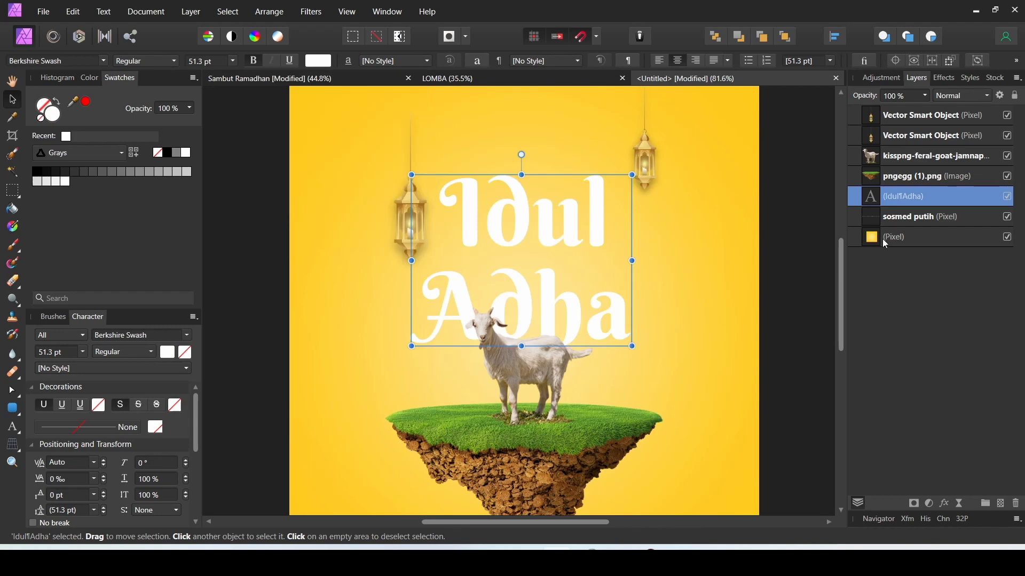
Duplicate the Idul Adha title layer.
{"action": "left_click", "coordinate": [898, 216]}
{"action": "left_click", "coordinate": [899, 200]}
{"action": "left_click", "coordinate": [562, 80]}
{"action": "left_click", "coordinate": [695, 81]}
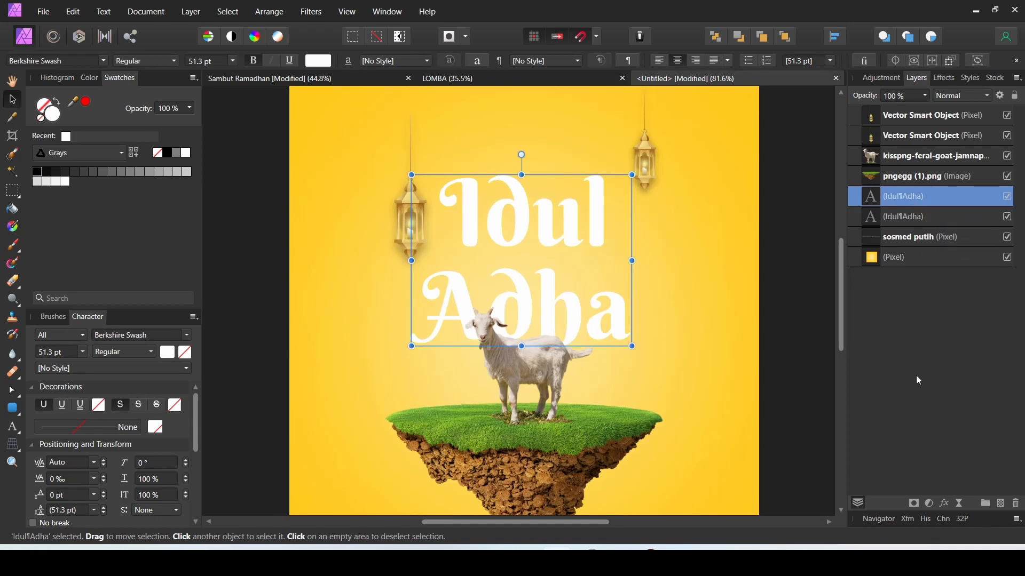
Add an Outline layer effect with a radius of about 18.3 px to the lower Idul Adha copy.
{"action": "left_click", "coordinate": [913, 224]}
{"action": "left_click", "coordinate": [945, 503]}
{"action": "left_click", "coordinate": [321, 199]}
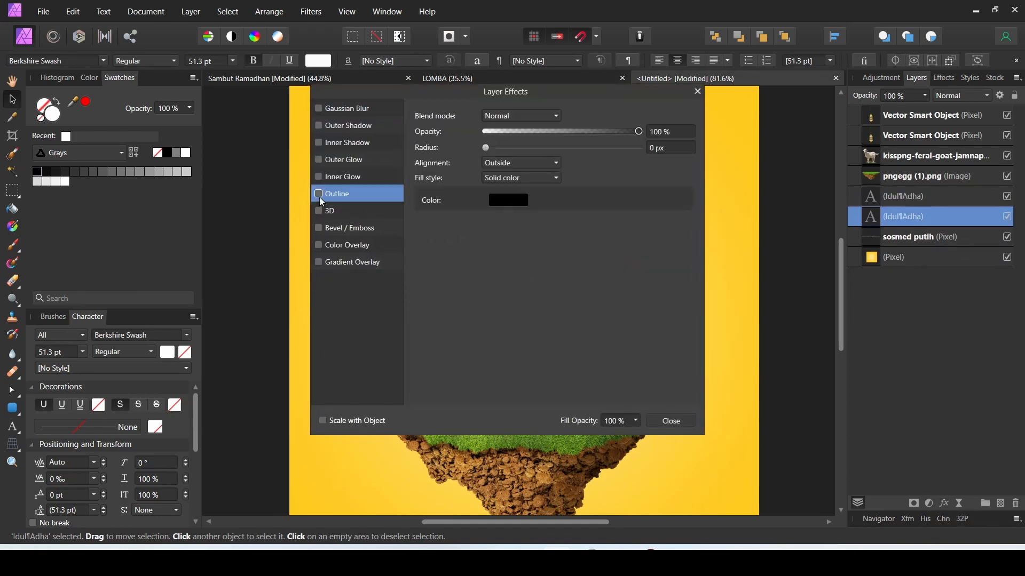
{"action": "left_click", "coordinate": [318, 194]}
{"action": "left_click_drag", "start_coordinate": [420, 97], "coordinate": [800, 152]}
{"action": "left_click_drag", "start_coordinate": [899, 209], "coordinate": [947, 205]}
Set the outline and text colour of the lower Idul Adha copy to teal green and close the layer effects.
{"action": "left_click", "coordinate": [895, 257]}
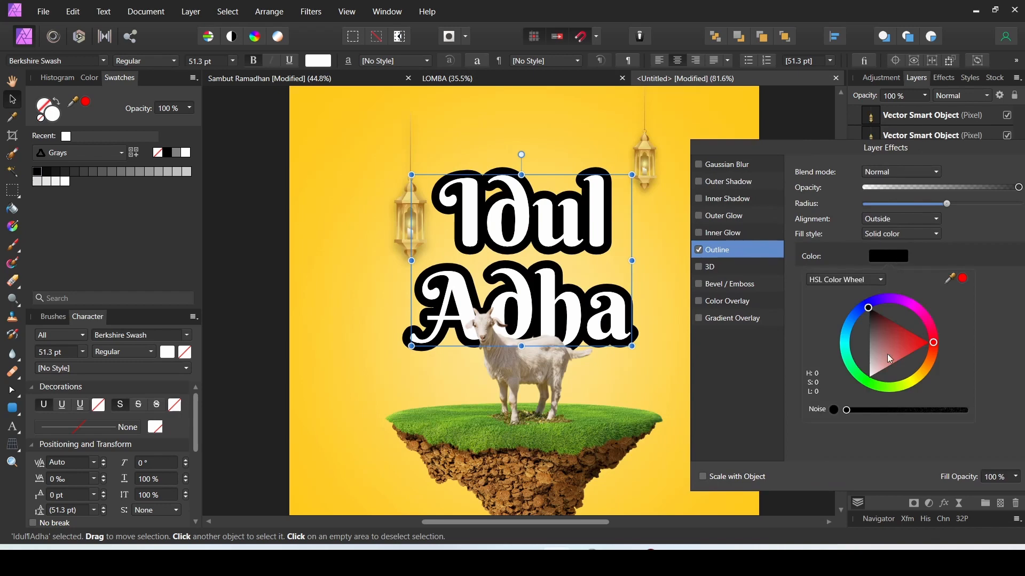
{"action": "left_click", "coordinate": [890, 387]}
{"action": "mouse_move", "coordinate": [885, 355]}
{"action": "left_mouse_down"}
{"action": "mouse_move", "coordinate": [867, 346]}
{"action": "mouse_move", "coordinate": [884, 359]}
{"action": "mouse_move", "coordinate": [862, 353]}
{"action": "mouse_move", "coordinate": [844, 373]}
{"action": "left_mouse_up"}
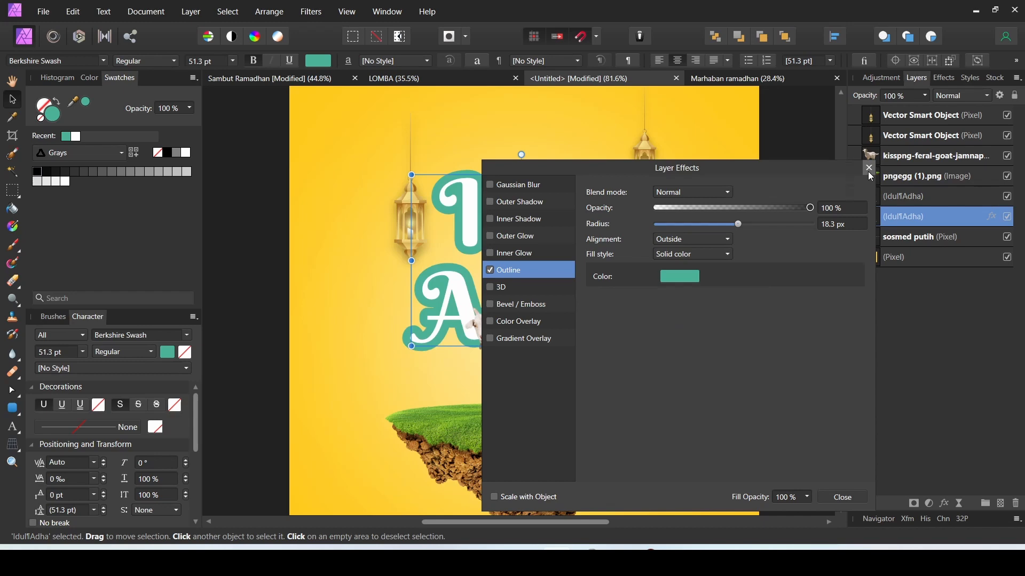
{"action": "left_click", "coordinate": [870, 172]}
{"action": "scroll", "coordinate": [537, 272], "scroll_direction": "down", "scroll_amount": 6}
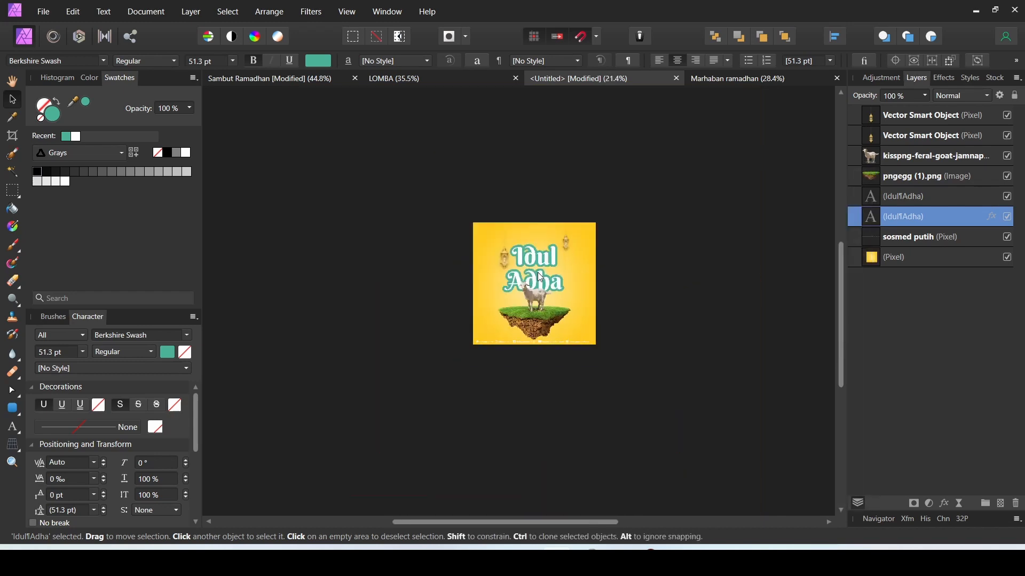
{"action": "scroll", "coordinate": [537, 272], "scroll_direction": "up", "scroll_amount": 4}
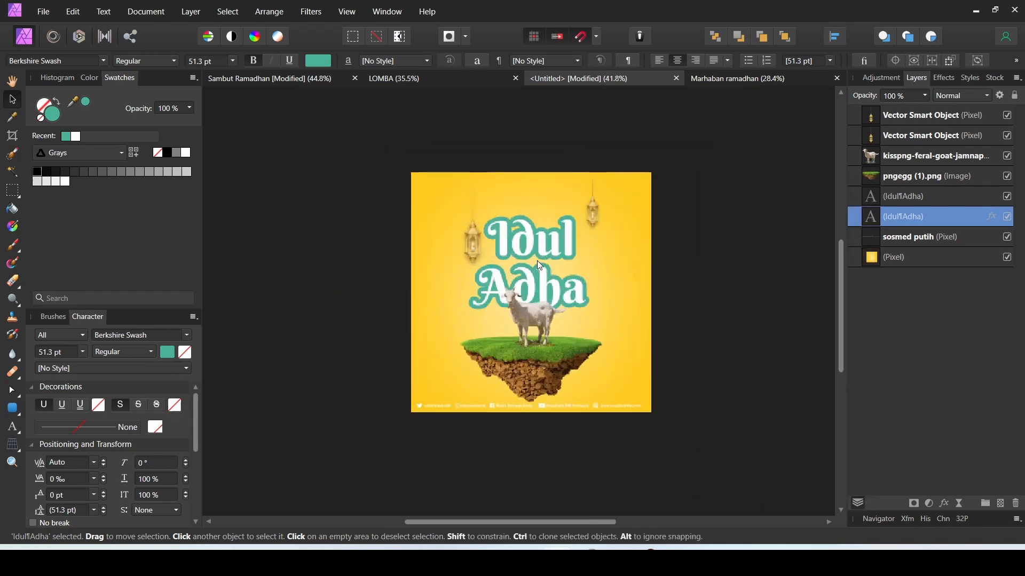
{"action": "scroll", "coordinate": [539, 266], "scroll_direction": "up", "scroll_amount": 1}
{"action": "scroll", "coordinate": [536, 268], "scroll_direction": "up", "scroll_amount": 1}
{"action": "scroll", "coordinate": [535, 268], "scroll_direction": "down", "scroll_amount": 1}
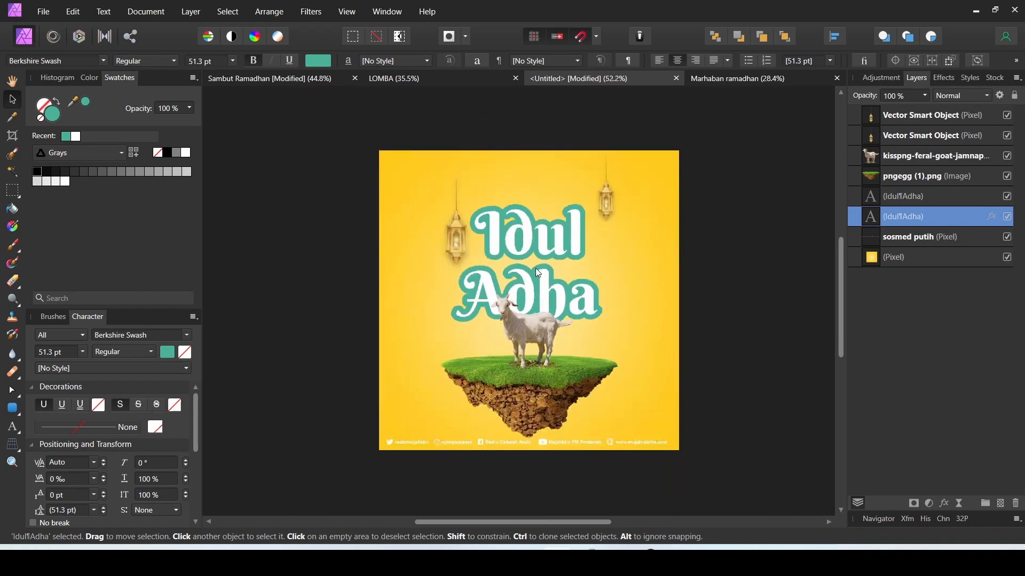
{"action": "scroll", "coordinate": [536, 268], "scroll_direction": "up", "scroll_amount": 1}
Select all text of the upper white Idul Adha title and reduce its leading override to 43.3 pt.
{"action": "double_click", "coordinate": [530, 243]}
{"action": "left_click_drag", "start_coordinate": [462, 224], "coordinate": [628, 333]}
{"action": "scroll", "coordinate": [90, 469], "scroll_direction": "down", "scroll_amount": 1}
{"action": "scroll", "coordinate": [68, 461], "scroll_direction": "up", "scroll_amount": 4}
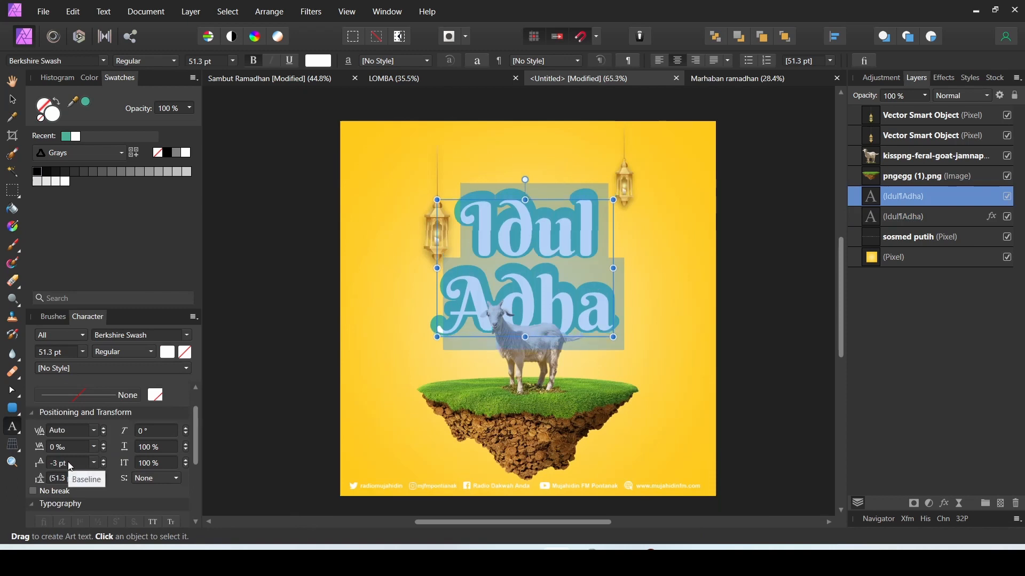
{"action": "scroll", "coordinate": [68, 462], "scroll_direction": "down", "scroll_amount": 4}
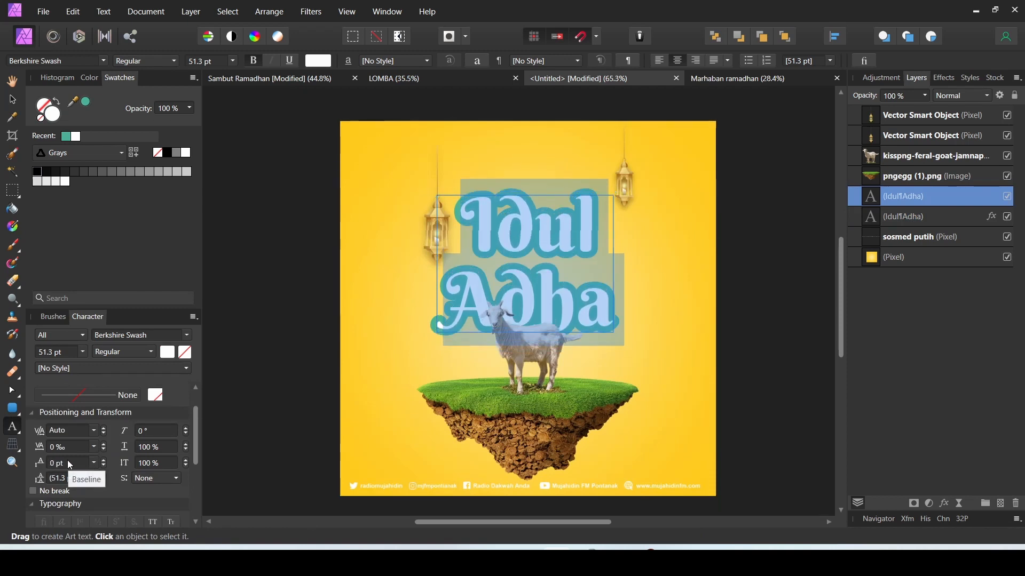
{"action": "scroll", "coordinate": [61, 479], "scroll_direction": "up", "scroll_amount": 1}
{"action": "scroll", "coordinate": [60, 479], "scroll_direction": "down", "scroll_amount": 12}
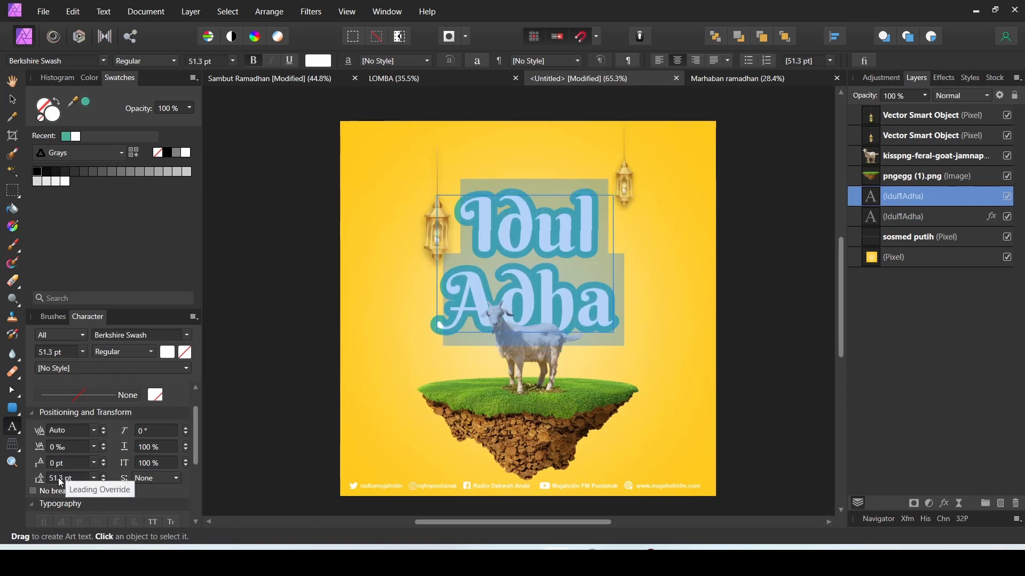
{"action": "scroll", "coordinate": [61, 479], "scroll_direction": "up", "scroll_amount": 2}
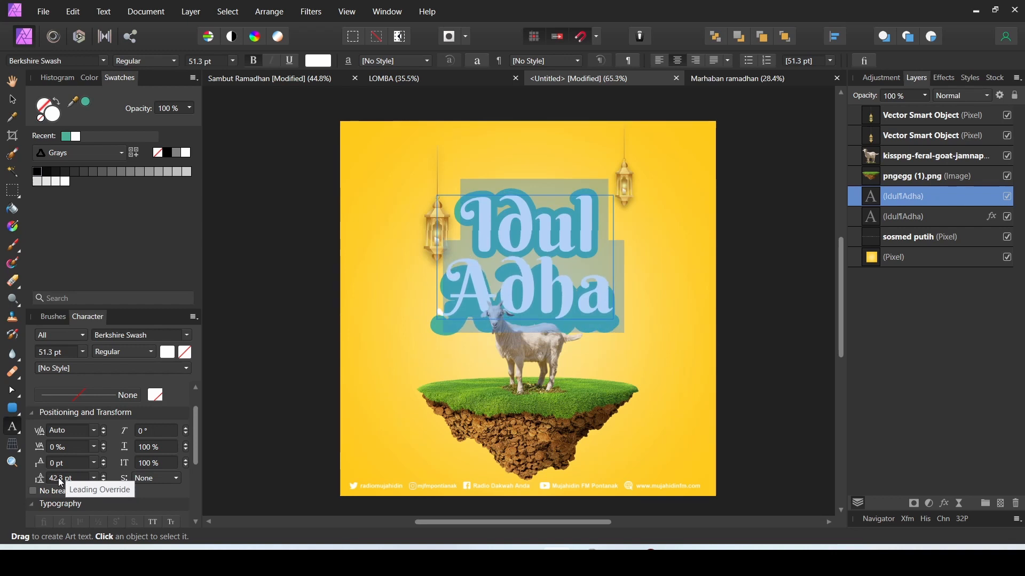
{"action": "scroll", "coordinate": [70, 482], "scroll_direction": "up", "scroll_amount": 1}
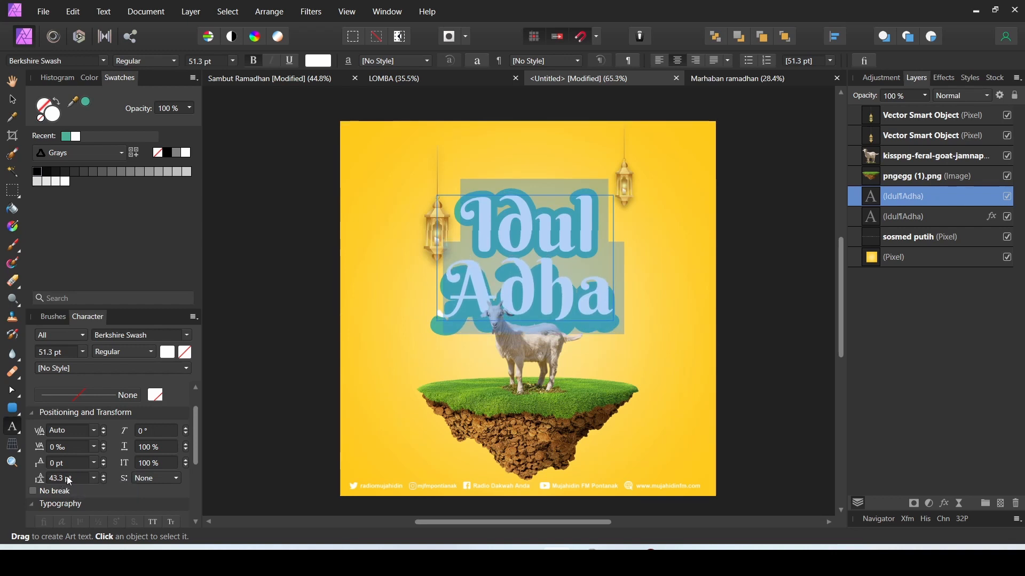
Apply the same 43.3 pt leading override to the teal outlined Idul Adha copy beneath.
{"action": "left_click", "coordinate": [73, 480]}
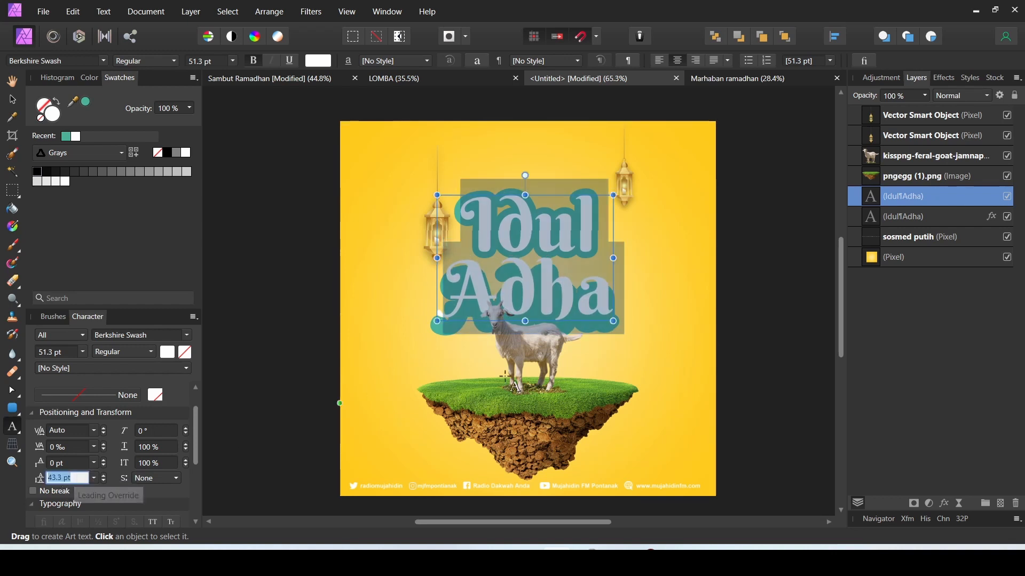
{"action": "left_click", "coordinate": [913, 217]}
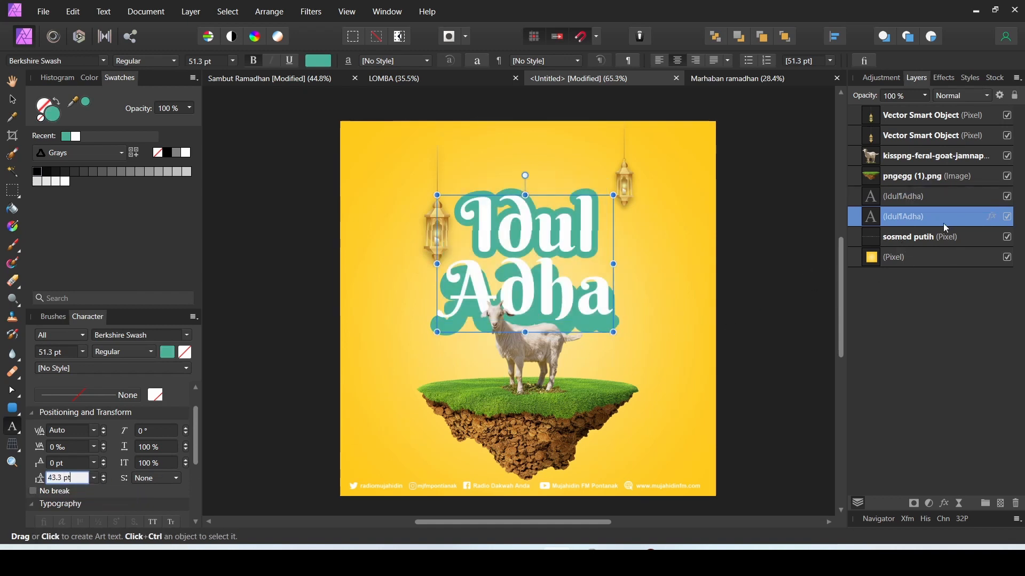
{"action": "left_click", "coordinate": [933, 234]}
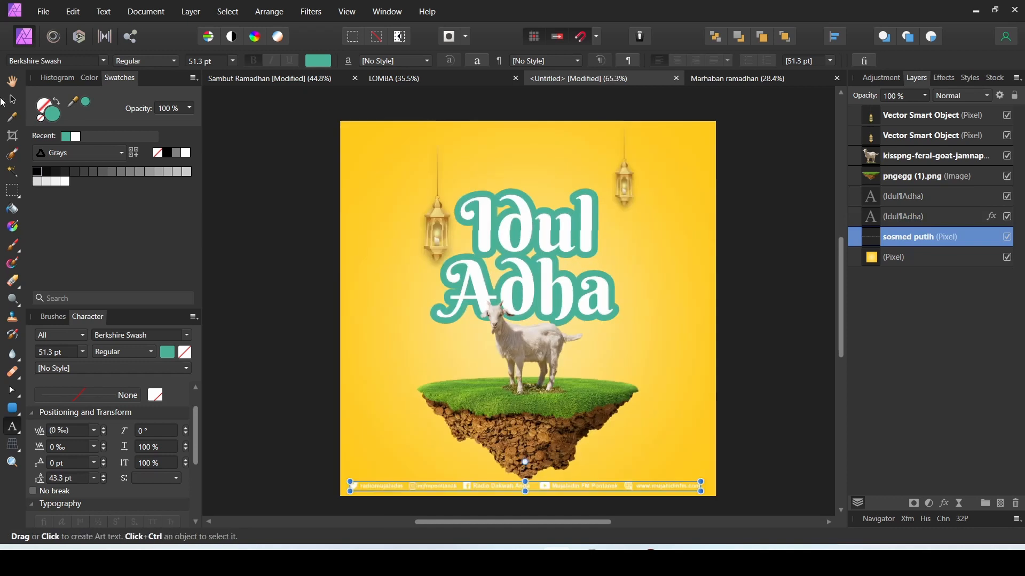
{"action": "left_click", "coordinate": [13, 103]}
{"action": "left_click", "coordinate": [551, 272]}
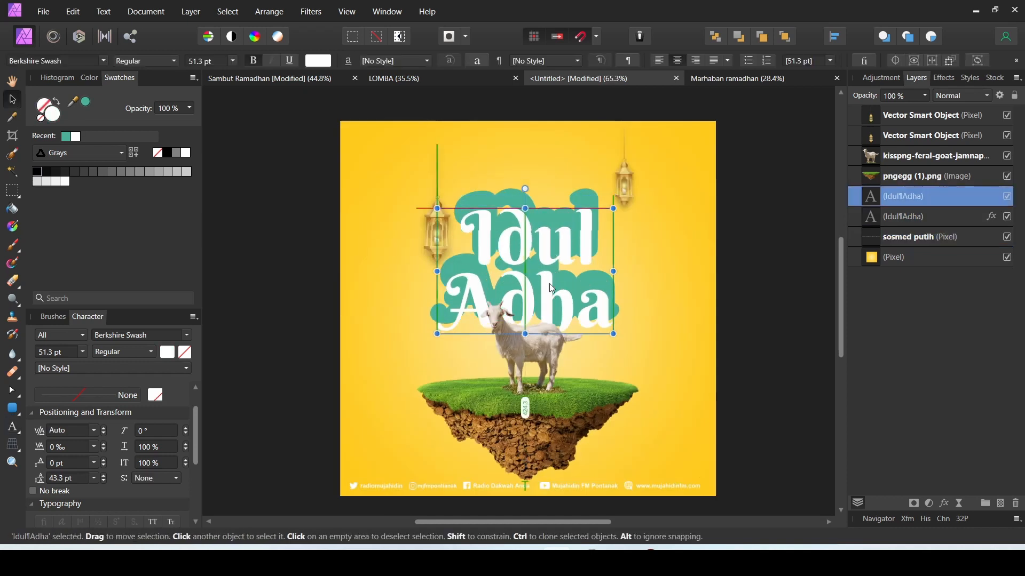
{"action": "left_click", "coordinate": [903, 213], "text": "shift"}
{"action": "left_click_drag", "start_coordinate": [545, 247], "coordinate": [546, 253]}
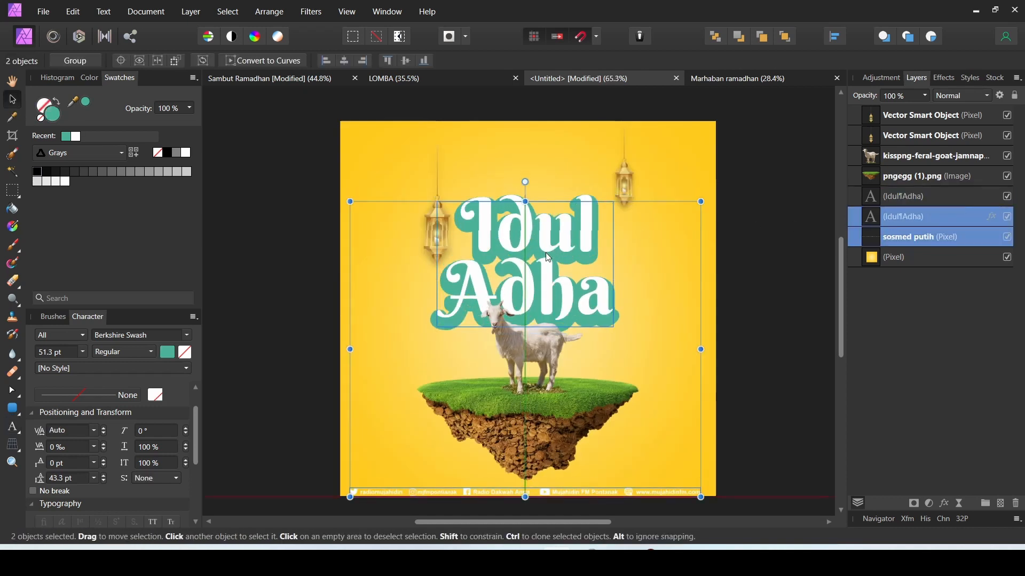
{"action": "key", "text": "ctrl+z"}
Add an Outer Shadow layer effect to the upper white Idul Adha title with 45% opacity, 5.7 px radius and 10 px offset.
{"action": "scroll", "coordinate": [548, 258], "scroll_direction": "up", "scroll_amount": 3}
{"action": "left_click", "coordinate": [515, 200]}
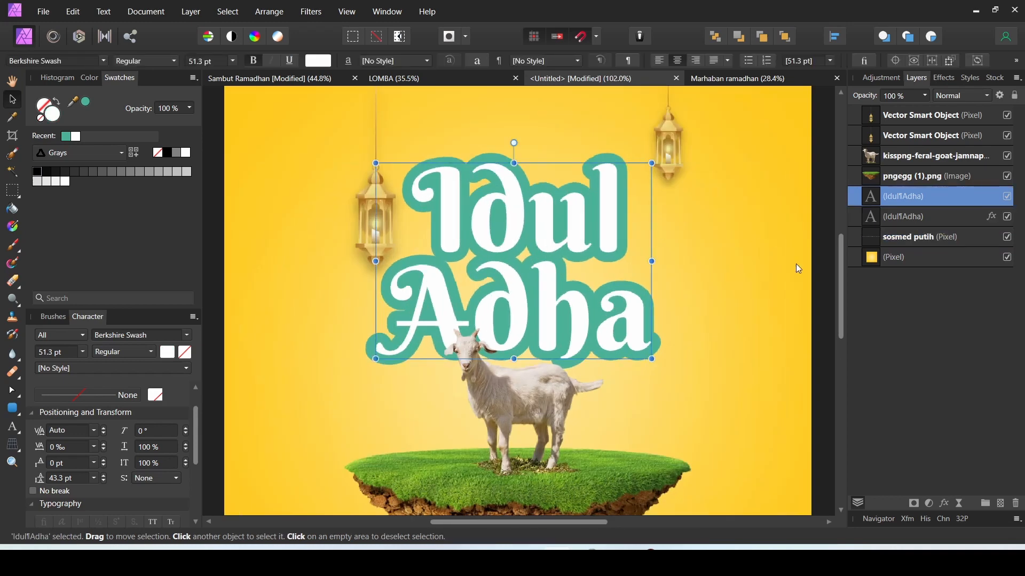
{"action": "left_click", "coordinate": [945, 503]}
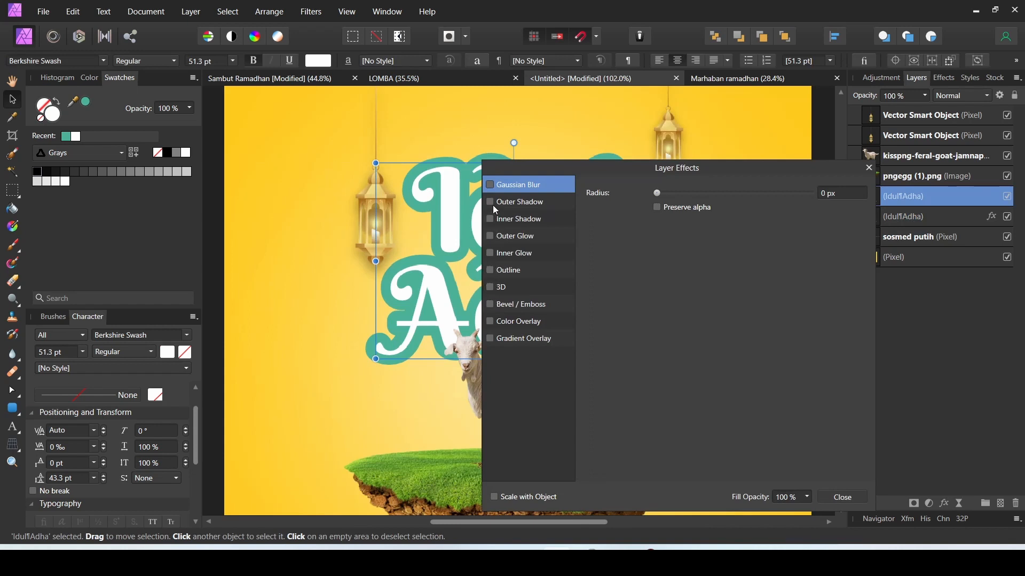
{"action": "left_click_drag", "start_coordinate": [545, 172], "coordinate": [718, 193]}
{"action": "left_click", "coordinate": [662, 224]}
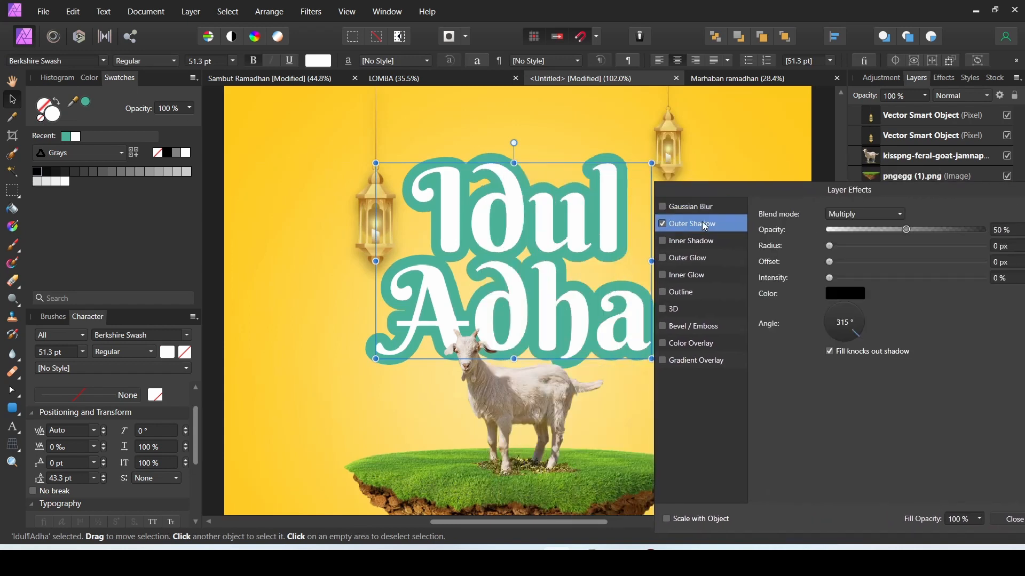
{"action": "left_click_drag", "start_coordinate": [906, 229], "coordinate": [983, 230]}
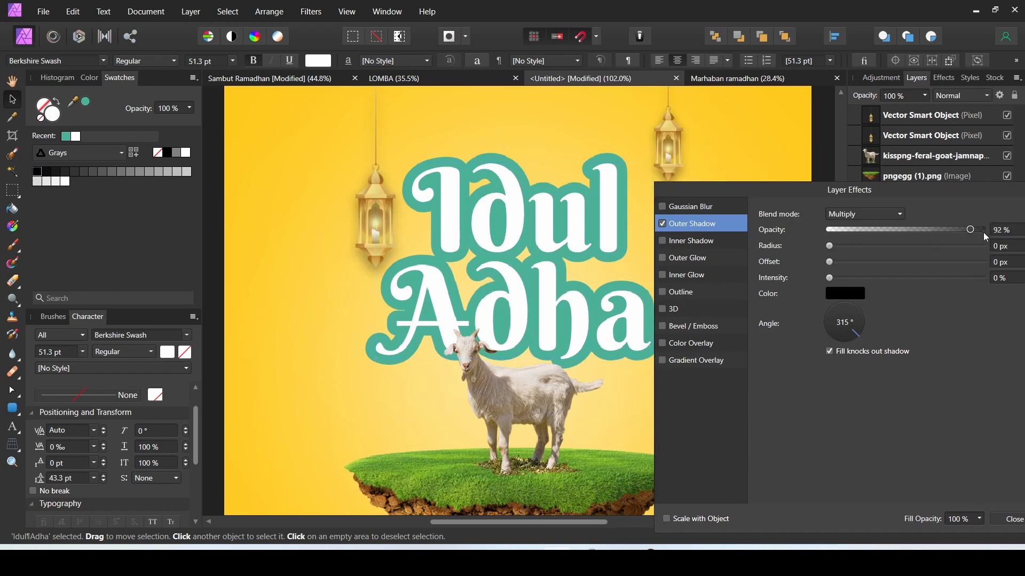
{"action": "left_click_drag", "start_coordinate": [848, 249], "coordinate": [926, 255]}
{"action": "left_click_drag", "start_coordinate": [841, 263], "coordinate": [898, 232]}
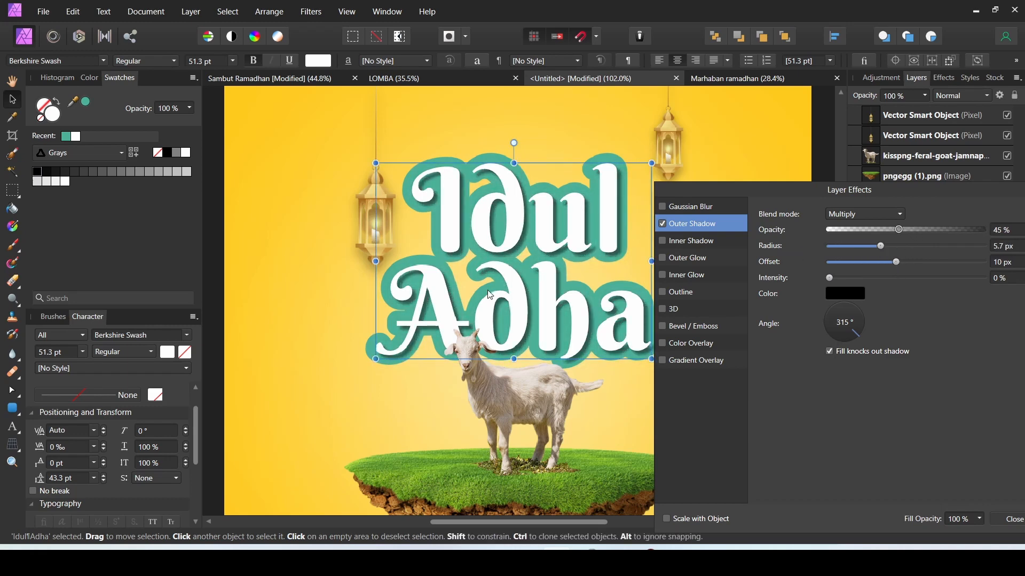
Examine the white title's shadow both close up and across the whole post.
{"action": "scroll", "coordinate": [445, 289], "scroll_direction": "down", "scroll_amount": 5}
{"action": "scroll", "coordinate": [447, 293], "scroll_direction": "up", "scroll_amount": 4}
{"action": "scroll", "coordinate": [453, 291], "scroll_direction": "down", "scroll_amount": 3}
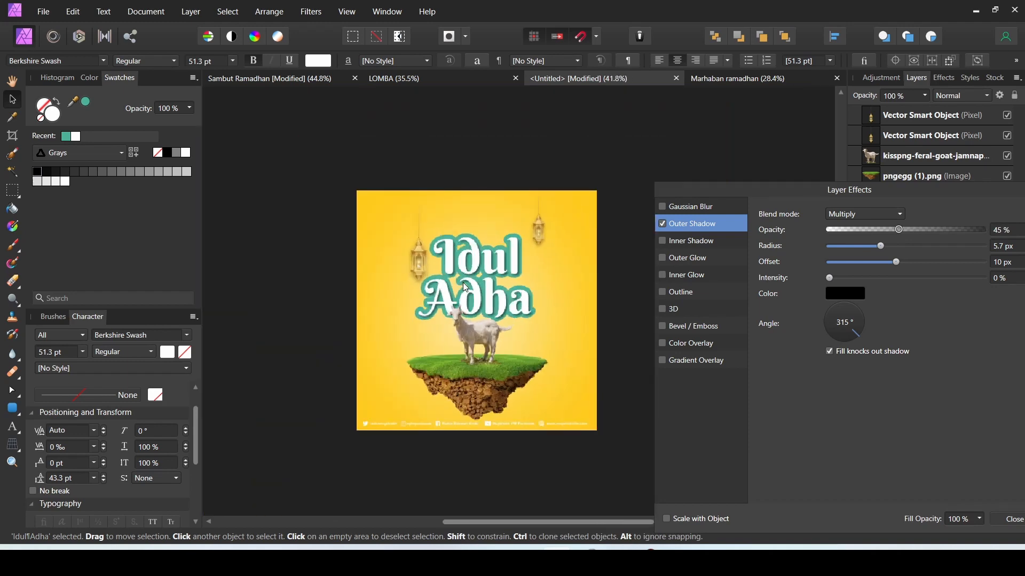
{"action": "scroll", "coordinate": [465, 288], "scroll_direction": "up", "scroll_amount": 5}
{"action": "scroll", "coordinate": [465, 287], "scroll_direction": "down", "scroll_amount": 5}
{"action": "scroll", "coordinate": [467, 287], "scroll_direction": "up", "scroll_amount": 2}
{"action": "scroll", "coordinate": [469, 286], "scroll_direction": "down", "scroll_amount": 2}
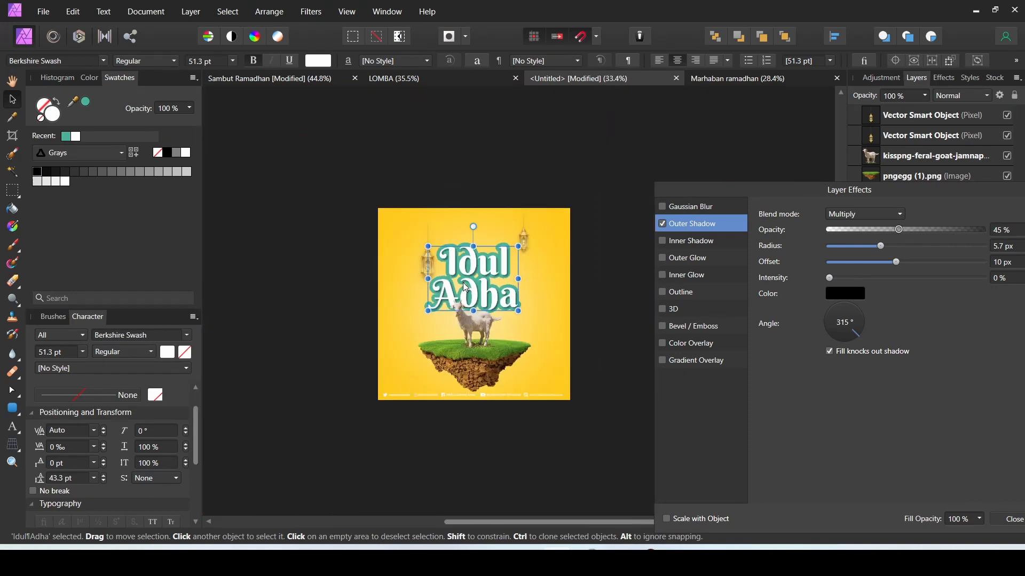
{"action": "scroll", "coordinate": [470, 286], "scroll_direction": "up", "scroll_amount": 1}
{"action": "scroll", "coordinate": [471, 285], "scroll_direction": "up", "scroll_amount": 4}
{"action": "scroll", "coordinate": [470, 285], "scroll_direction": "down", "scroll_amount": 4}
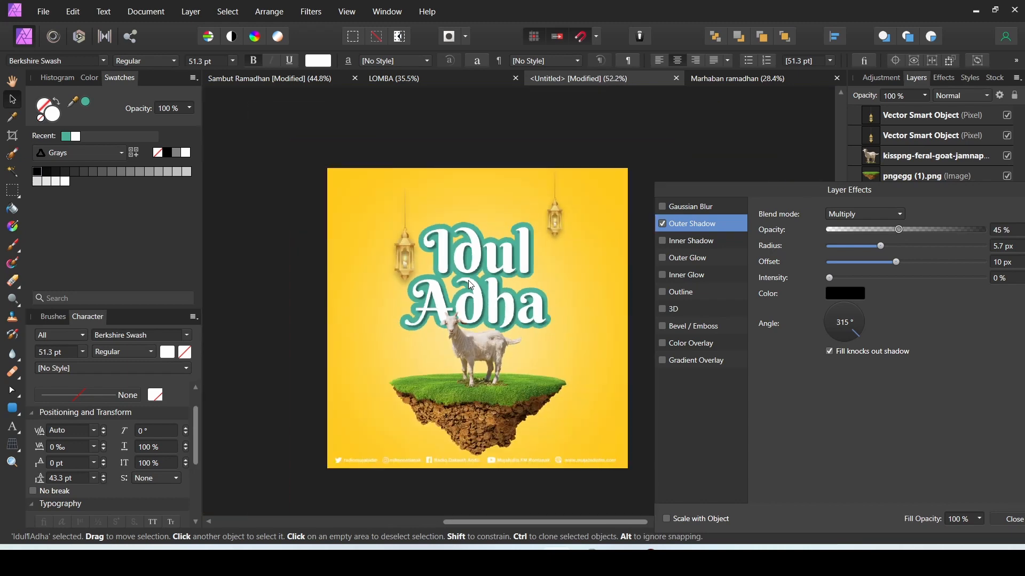
{"action": "scroll", "coordinate": [470, 285], "scroll_direction": "up", "scroll_amount": 3}
Reduce the white title's outer shadow to a 4.2 px radius and 6 px offset, and close the layer effects.
{"action": "left_click_drag", "start_coordinate": [887, 194], "coordinate": [884, 210]}
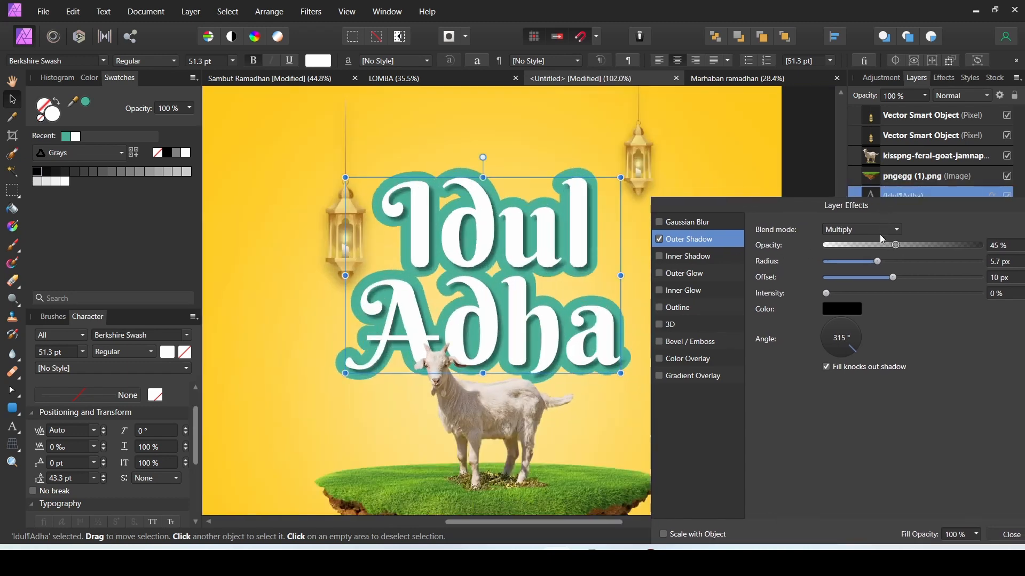
{"action": "mouse_move", "coordinate": [877, 261]}
{"action": "left_mouse_down"}
{"action": "mouse_move", "coordinate": [907, 262]}
{"action": "mouse_move", "coordinate": [870, 262]}
{"action": "mouse_move", "coordinate": [882, 278]}
{"action": "left_mouse_up"}
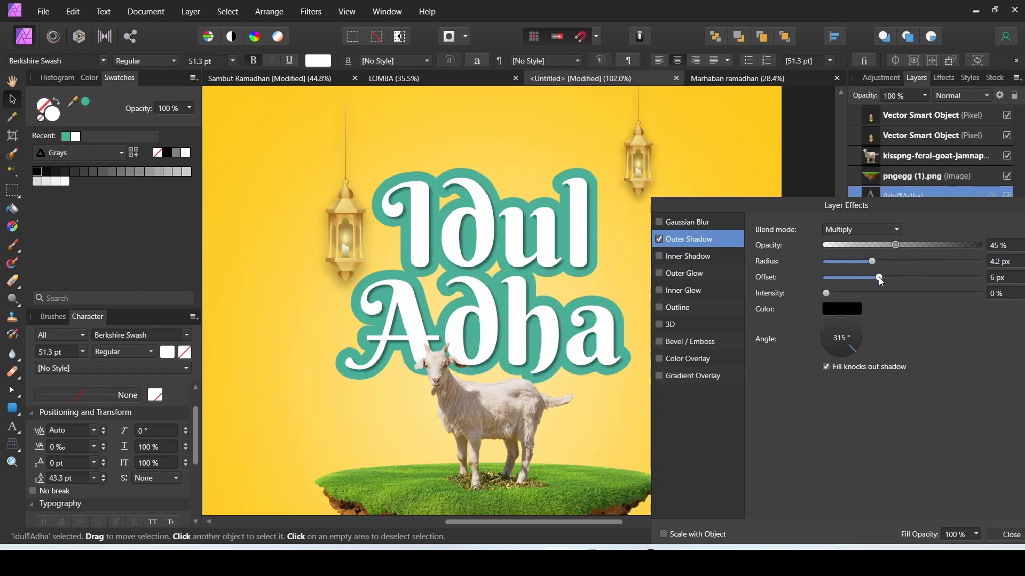
{"action": "left_click_drag", "start_coordinate": [892, 209], "coordinate": [744, 249]}
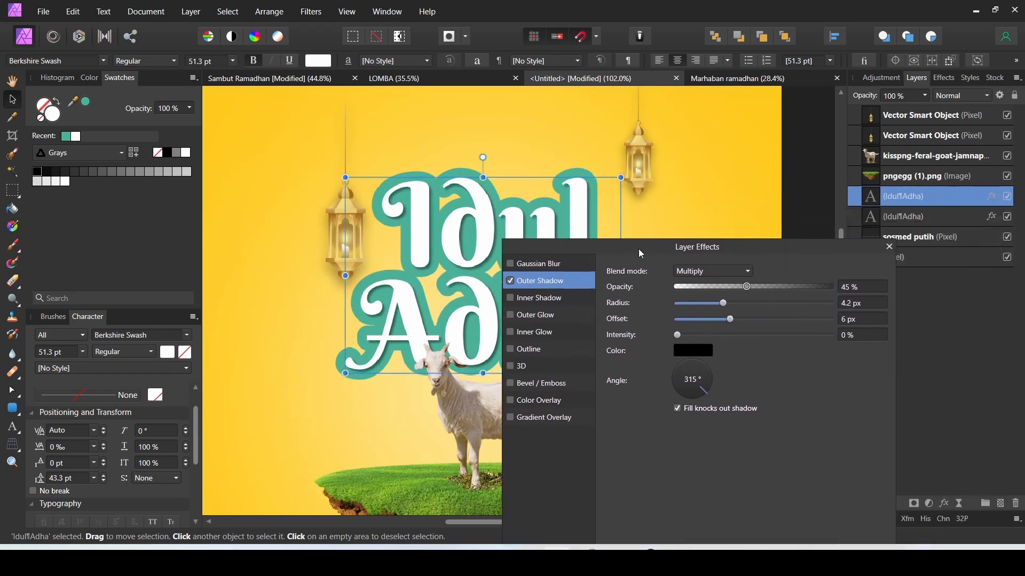
{"action": "left_click_drag", "start_coordinate": [641, 254], "coordinate": [657, 253]}
{"action": "left_click", "coordinate": [892, 219]}
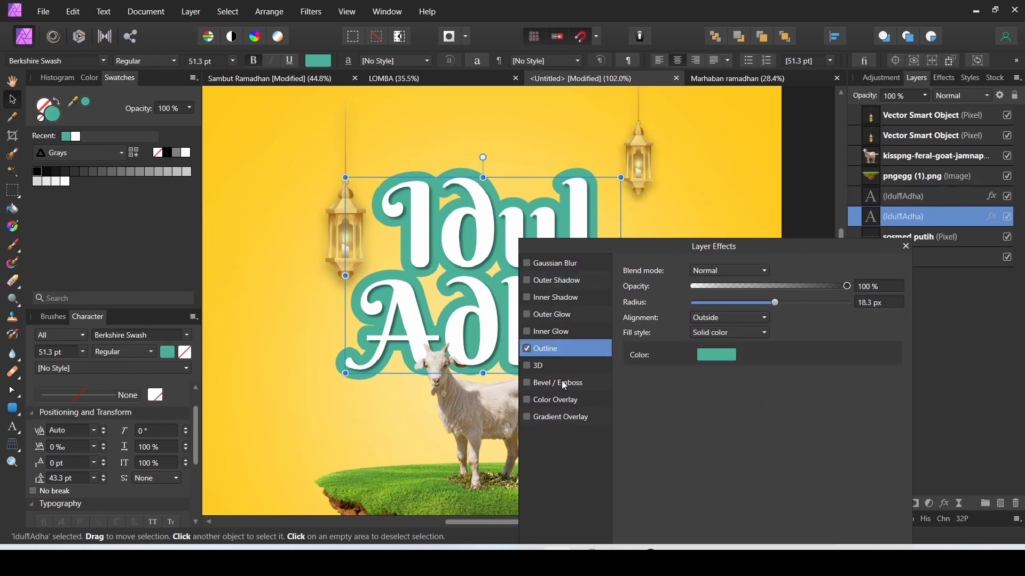
{"action": "left_click", "coordinate": [906, 247]}
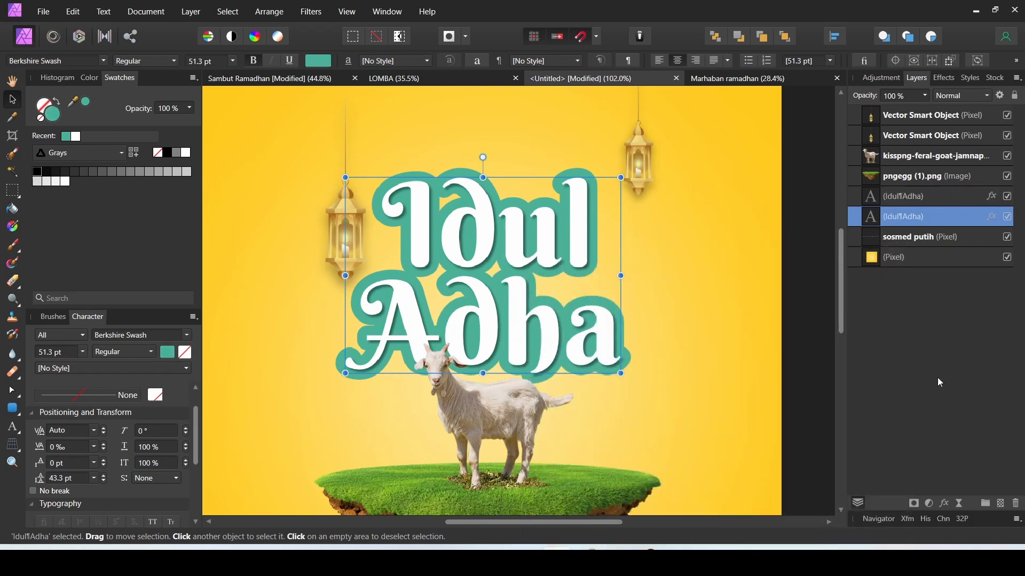
Rasterize the lower teal Idul Adha copy with its layer FX preserved, using a helper pixel layer beneath it that is deleted again.
{"action": "left_click", "coordinate": [1000, 505]}
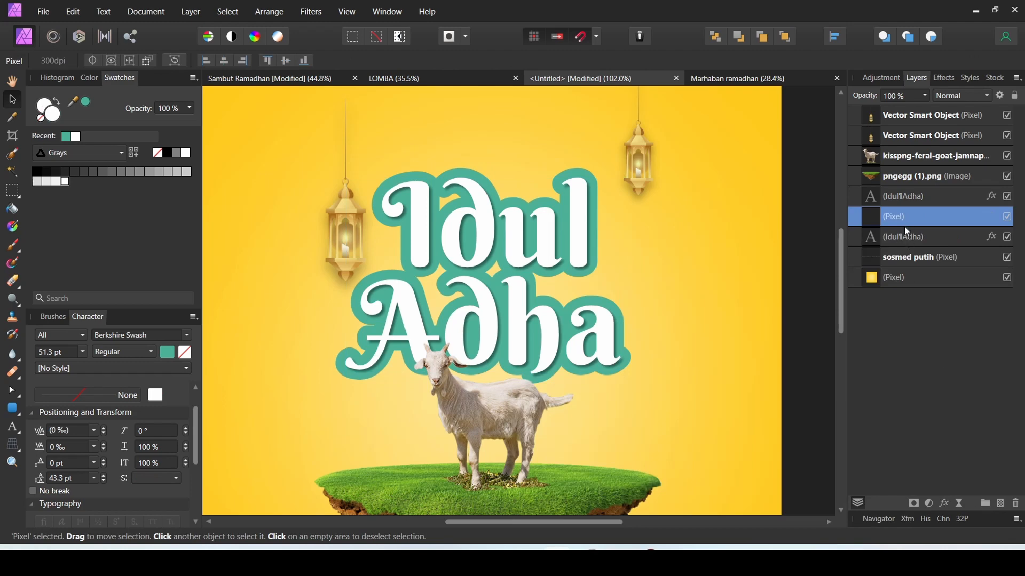
{"action": "left_click_drag", "start_coordinate": [892, 240], "coordinate": [875, 240]}
{"action": "right_click", "coordinate": [892, 220]}
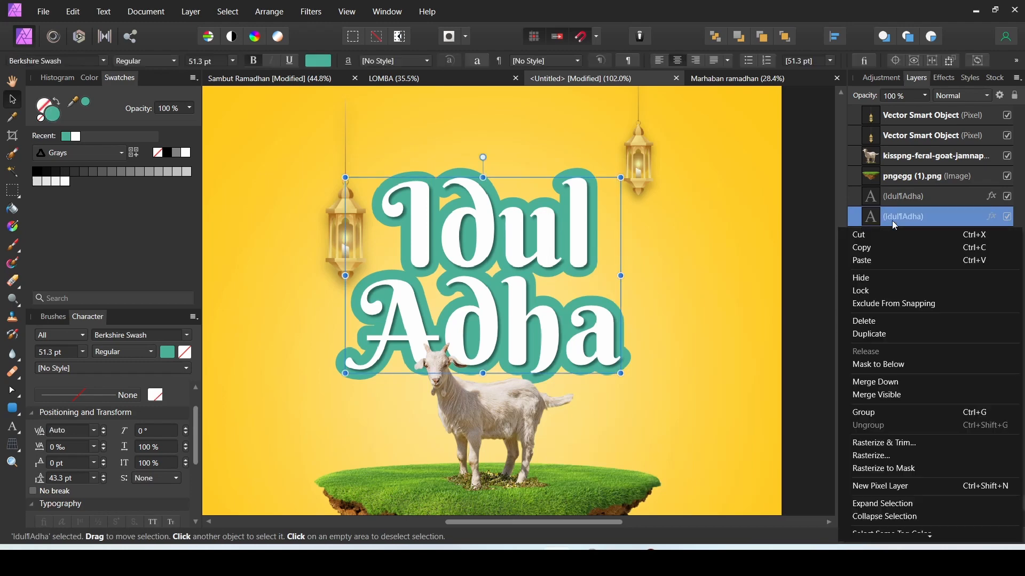
{"action": "left_click", "coordinate": [924, 455]}
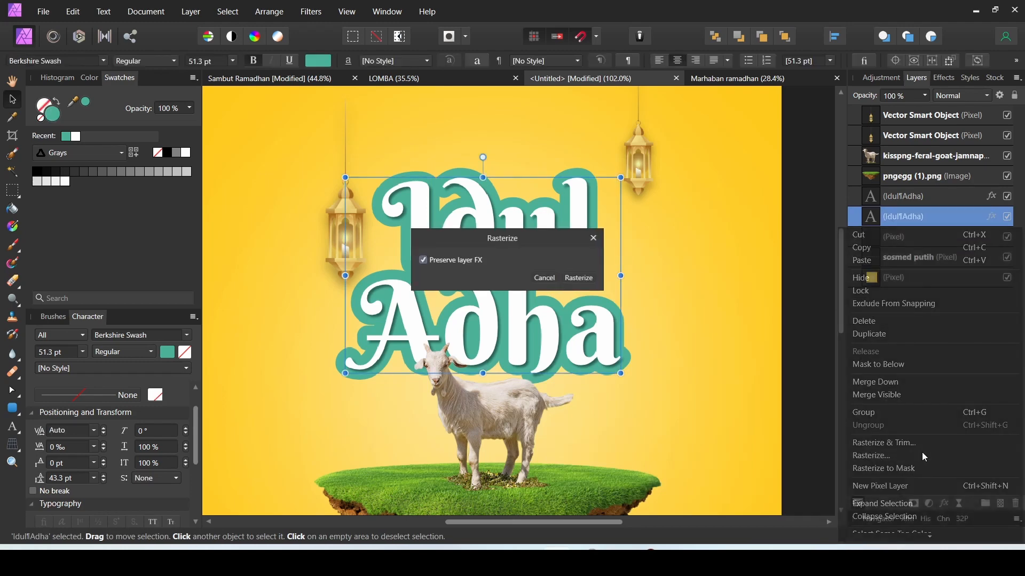
{"action": "left_click", "coordinate": [581, 276]}
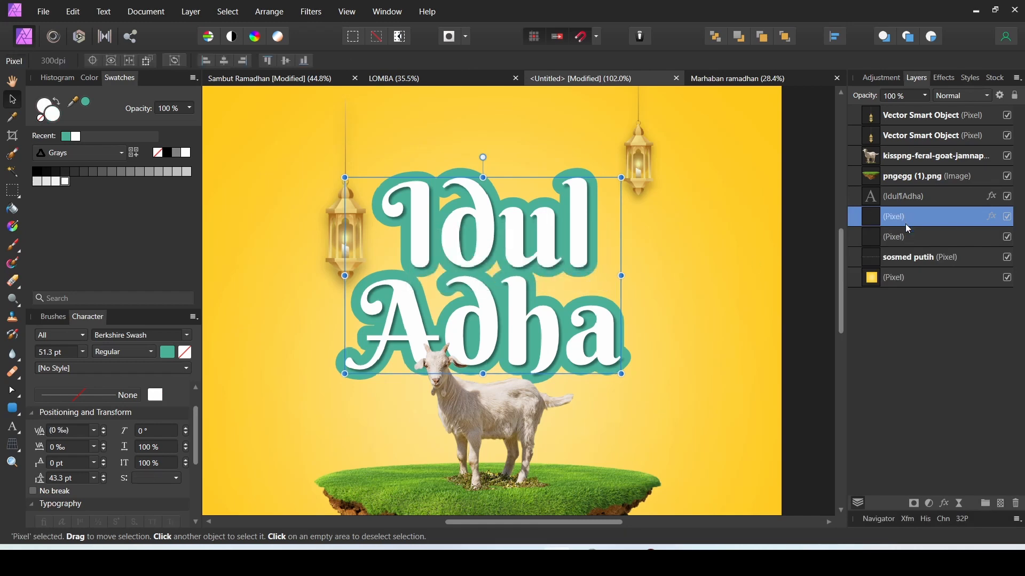
{"action": "left_click", "coordinate": [914, 237]}
{"action": "key", "text": "Delete"}
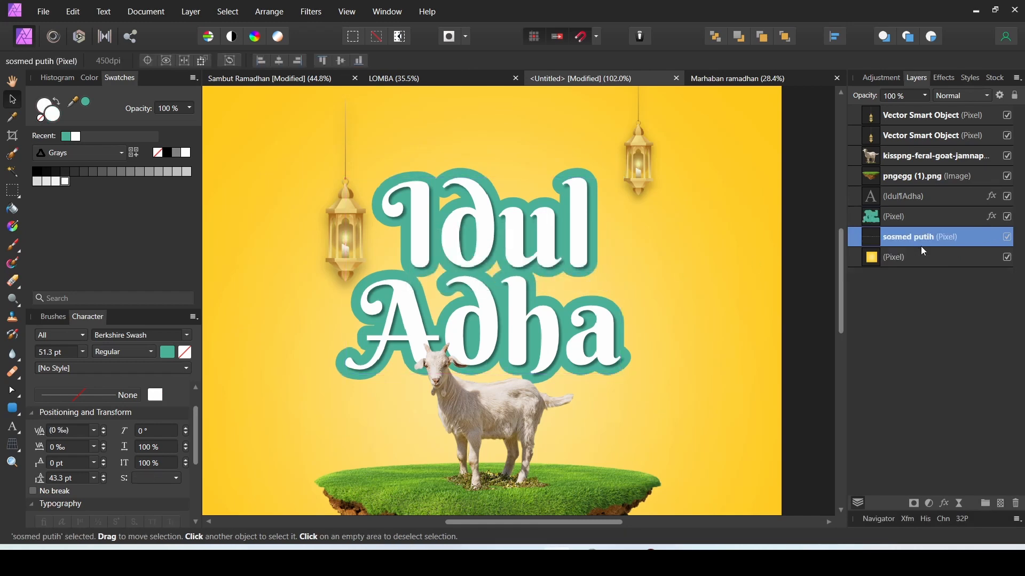
Bake the outline into the teal pixel title and duplicate it, placing the copy down and to the right.
{"action": "left_click", "coordinate": [892, 217]}
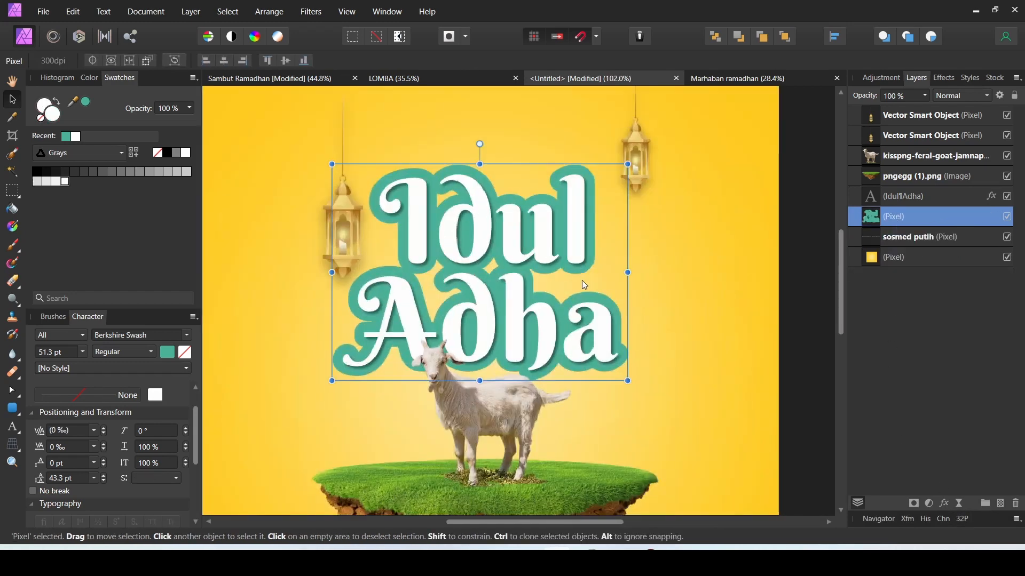
{"action": "scroll", "coordinate": [581, 284], "scroll_direction": "up", "scroll_amount": 3}
{"action": "left_click_drag", "start_coordinate": [615, 310], "coordinate": [745, 346]}
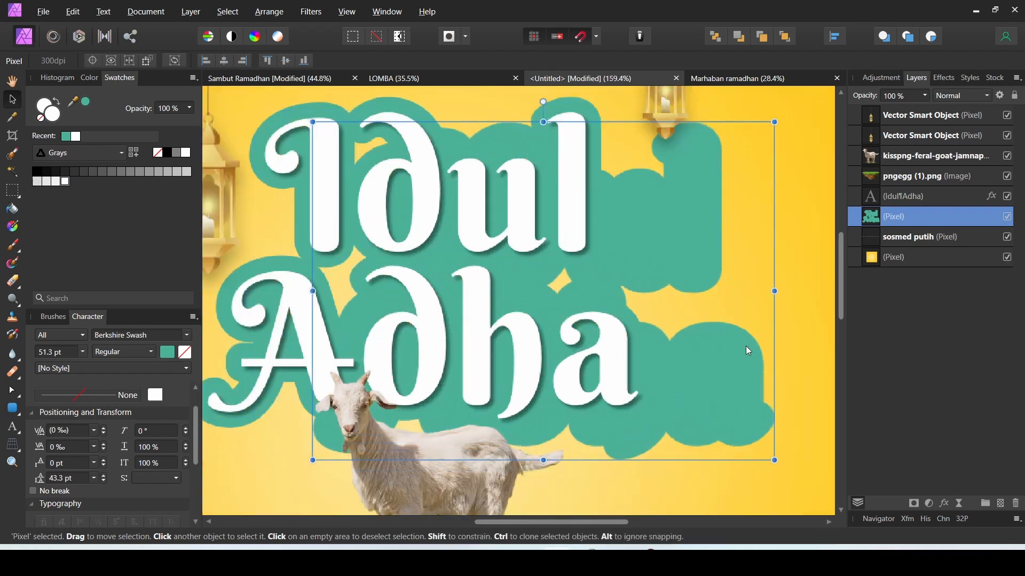
Add a linear Gradient Overlay to the duplicated teal shape and set its start stop to teal sampled from the title outline.
{"action": "left_click", "coordinate": [945, 504]}
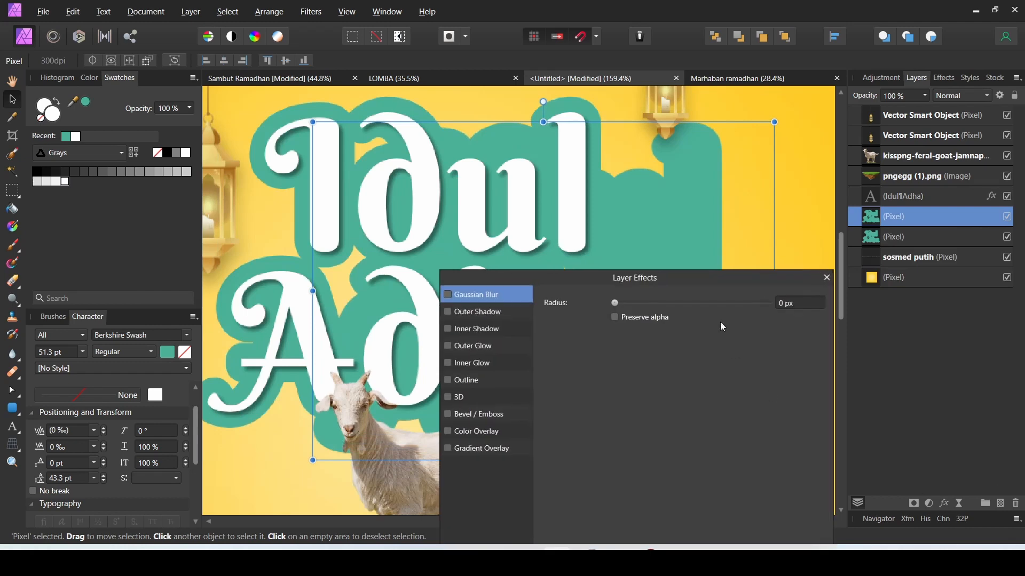
{"action": "left_click_drag", "start_coordinate": [671, 279], "coordinate": [860, 219]}
{"action": "left_click", "coordinate": [639, 375]}
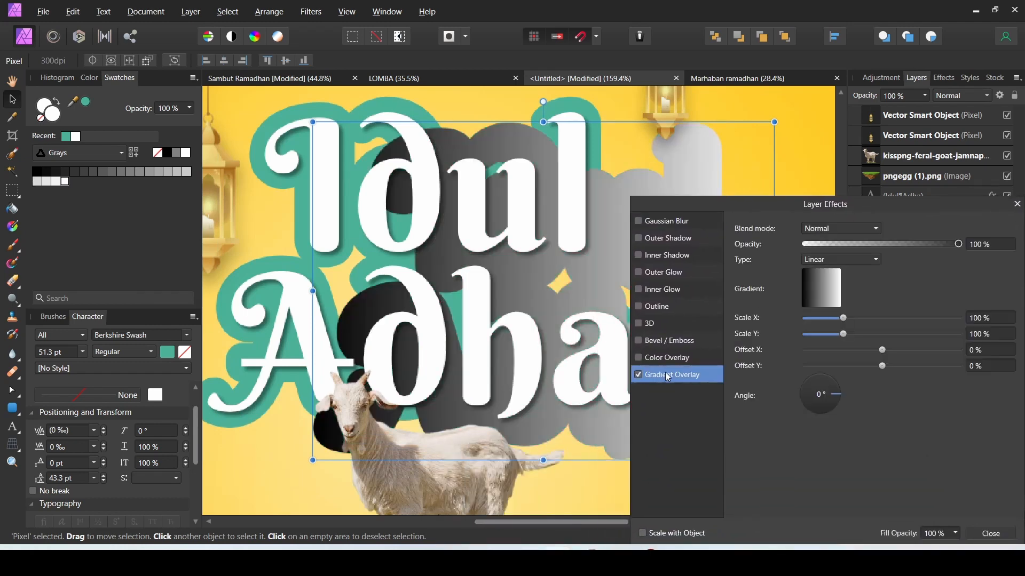
{"action": "left_click", "coordinate": [827, 303]}
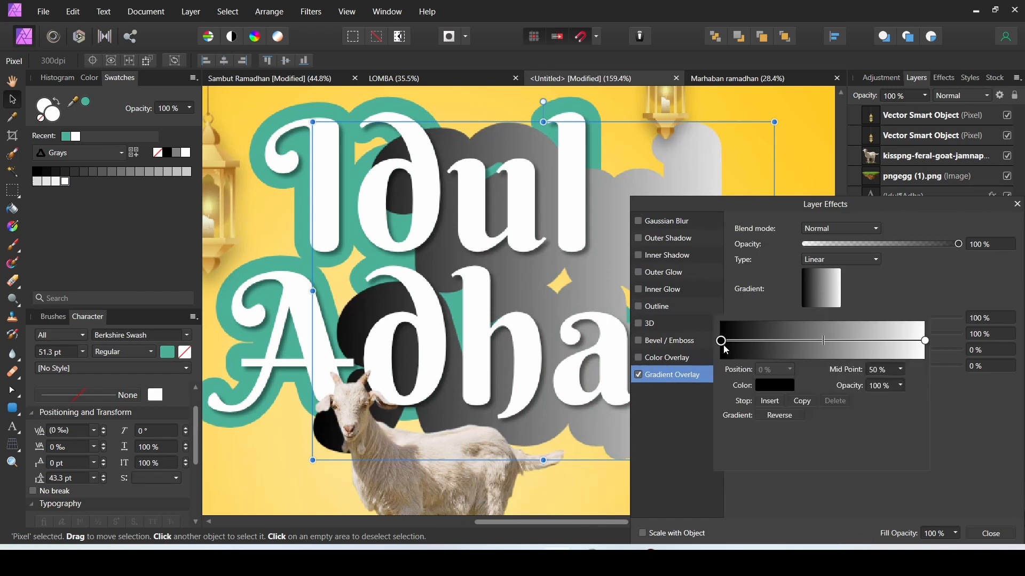
{"action": "left_click", "coordinate": [779, 385]}
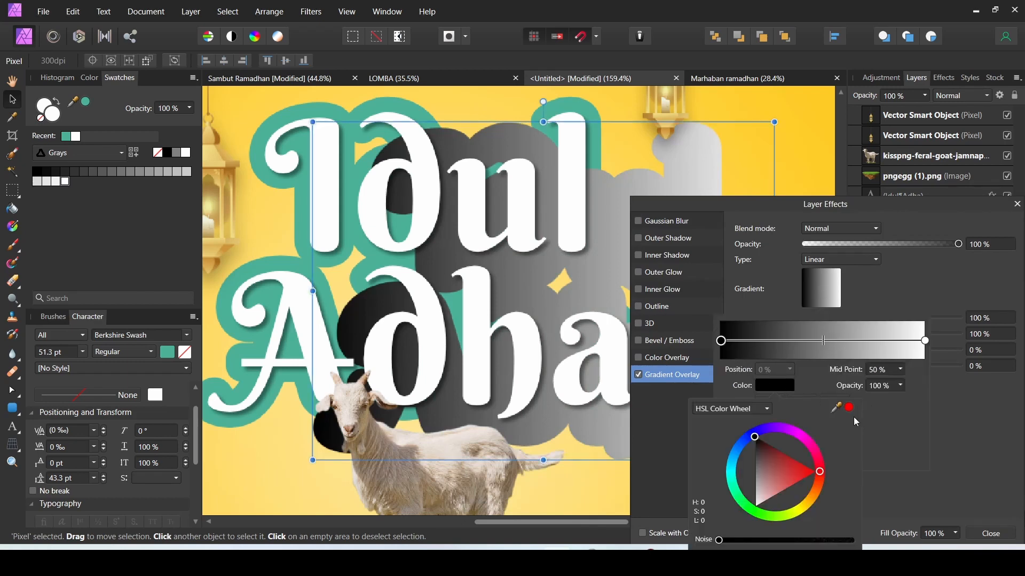
{"action": "left_click_drag", "start_coordinate": [836, 408], "coordinate": [319, 106]}
{"action": "left_click", "coordinate": [850, 409]}
Set the gradient overlay's end stop to a darker shade of the sampled teal.
{"action": "left_click", "coordinate": [925, 340]}
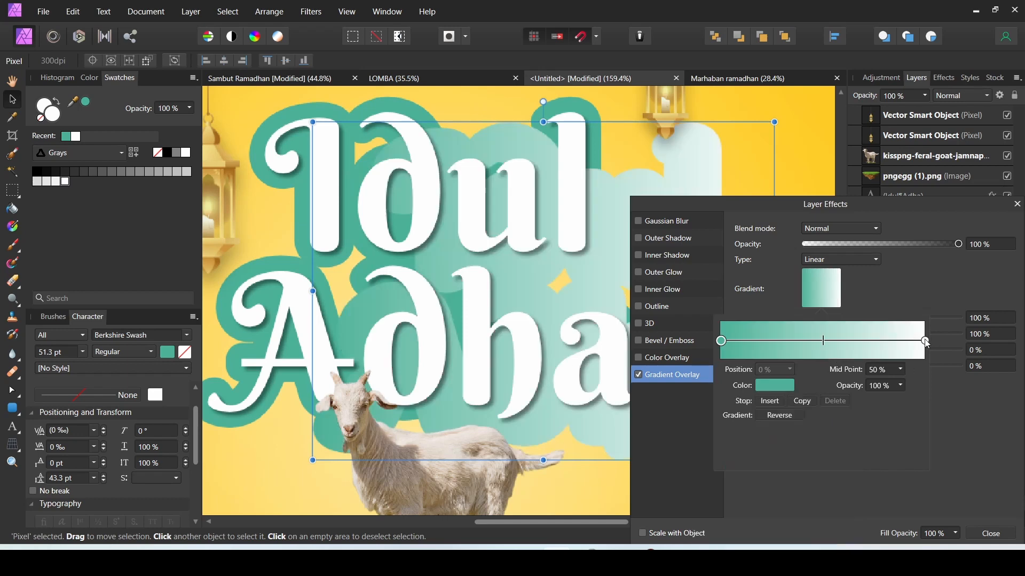
{"action": "left_click", "coordinate": [792, 387]}
{"action": "left_click_drag", "start_coordinate": [835, 408], "coordinate": [239, 370]}
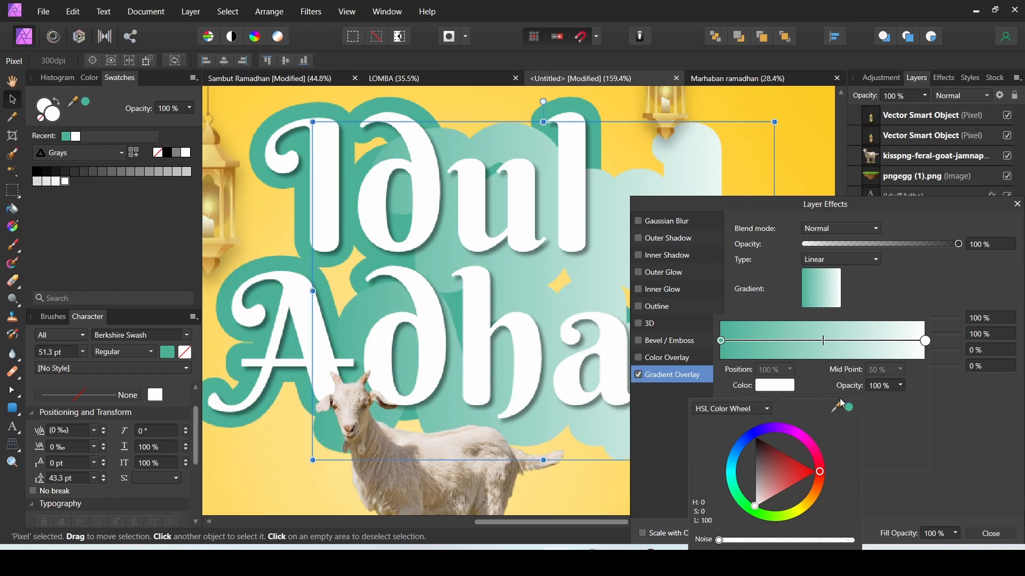
{"action": "left_click", "coordinate": [849, 409]}
{"action": "left_click_drag", "start_coordinate": [776, 478], "coordinate": [777, 483]}
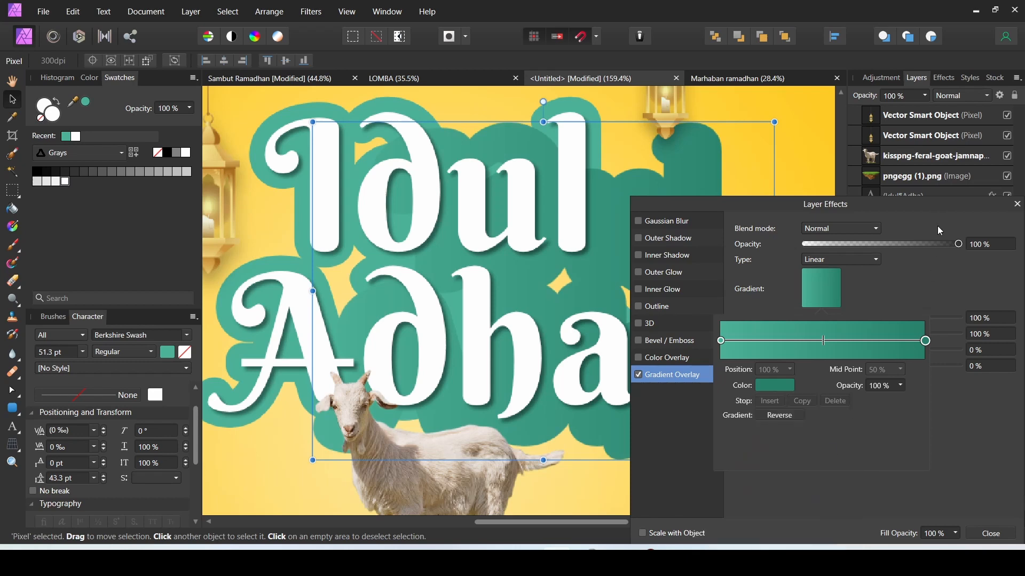
Close the layer effects and place the gradient copy beneath the original teal shape, offset slightly down and to the right.
{"action": "left_click_drag", "start_coordinate": [939, 206], "coordinate": [574, 397]}
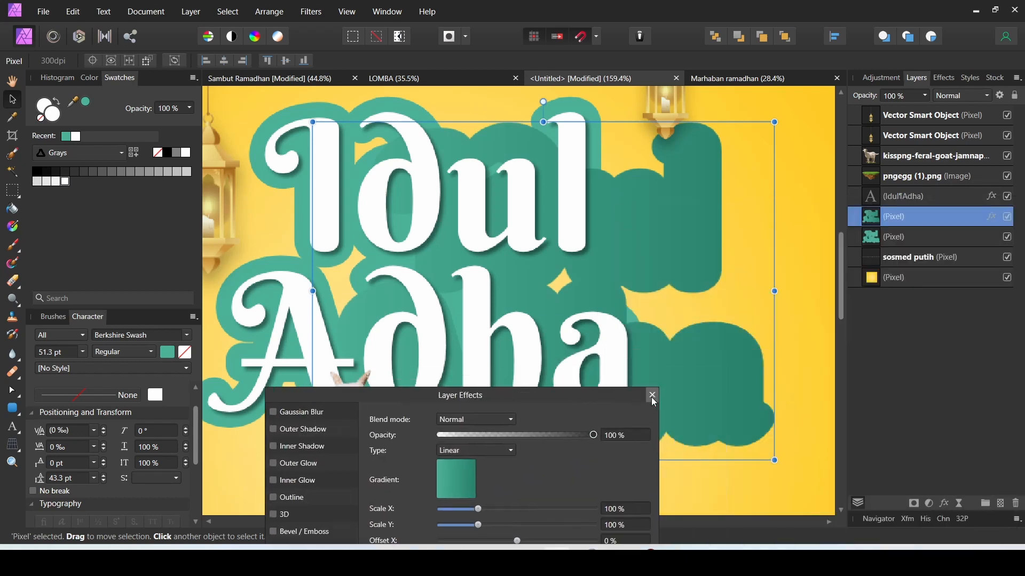
{"action": "left_click", "coordinate": [653, 395]}
{"action": "left_click", "coordinate": [881, 238]}
{"action": "scroll", "coordinate": [664, 395], "scroll_direction": "down", "scroll_amount": 5}
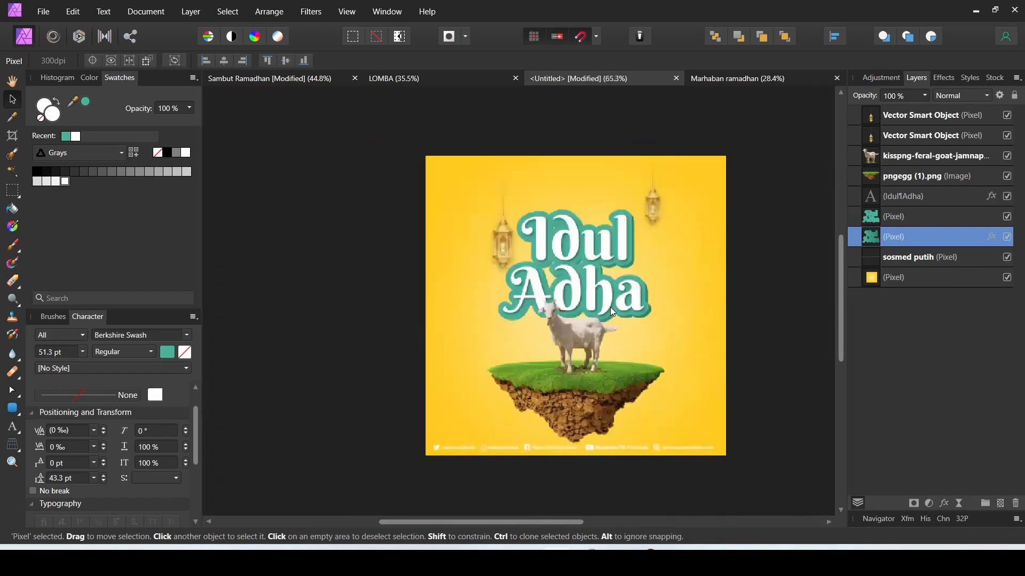
Examine the offset dark teal edge around the Idul Adha title close up and in the whole composition.
{"action": "scroll", "coordinate": [635, 312], "scroll_direction": "up", "scroll_amount": 5}
{"action": "scroll", "coordinate": [648, 326], "scroll_direction": "down", "scroll_amount": 2}
{"action": "scroll", "coordinate": [654, 331], "scroll_direction": "up", "scroll_amount": 4}
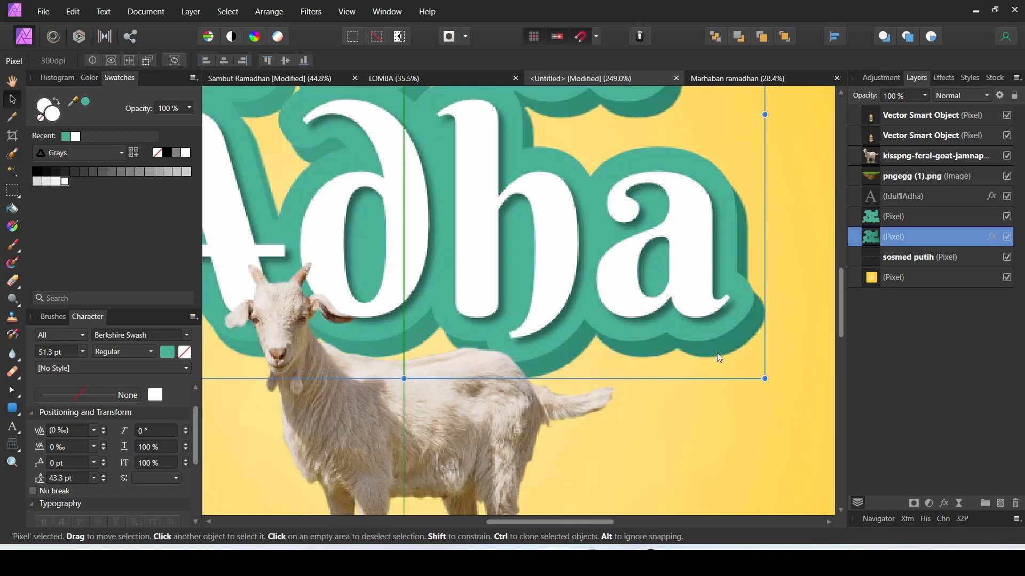
{"action": "scroll", "coordinate": [654, 299], "scroll_direction": "down", "scroll_amount": 6}
{"action": "scroll", "coordinate": [651, 291], "scroll_direction": "up", "scroll_amount": 5}
{"action": "scroll", "coordinate": [658, 296], "scroll_direction": "down", "scroll_amount": 4}
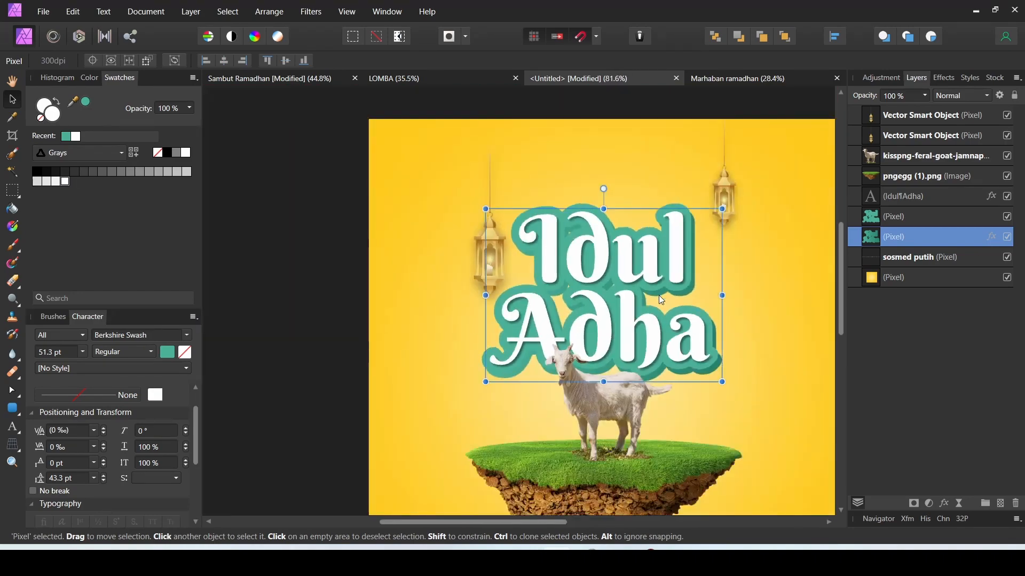
{"action": "scroll", "coordinate": [662, 296], "scroll_direction": "up", "scroll_amount": 5}
{"action": "scroll", "coordinate": [779, 460], "scroll_direction": "down", "scroll_amount": 1}
{"action": "scroll", "coordinate": [779, 460], "scroll_direction": "up", "scroll_amount": 3}
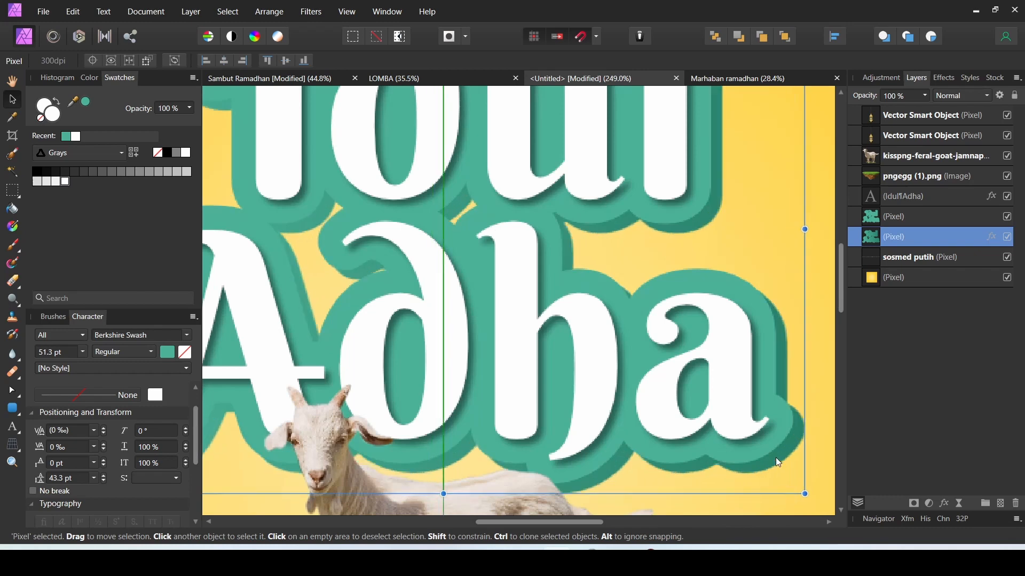
{"action": "scroll", "coordinate": [626, 328], "scroll_direction": "down", "scroll_amount": 5}
{"action": "scroll", "coordinate": [668, 361], "scroll_direction": "up", "scroll_amount": 4}
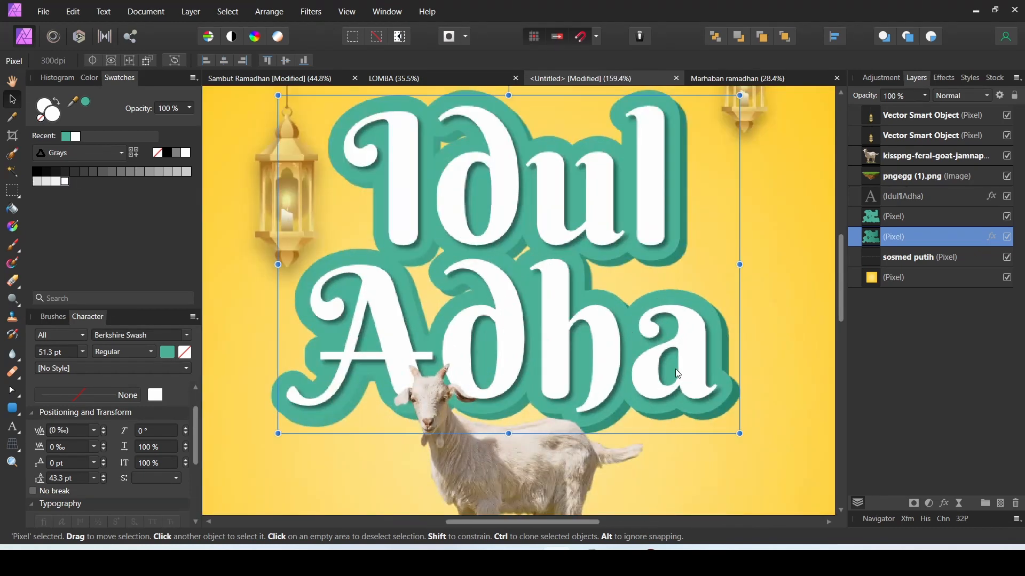
Nudge the gradient copy of the title shape slightly further down and to the right.
{"action": "key", "text": "Down"}
{"action": "key", "text": "Down"}
{"action": "key", "text": "Right"}
{"action": "key", "text": "Right"}
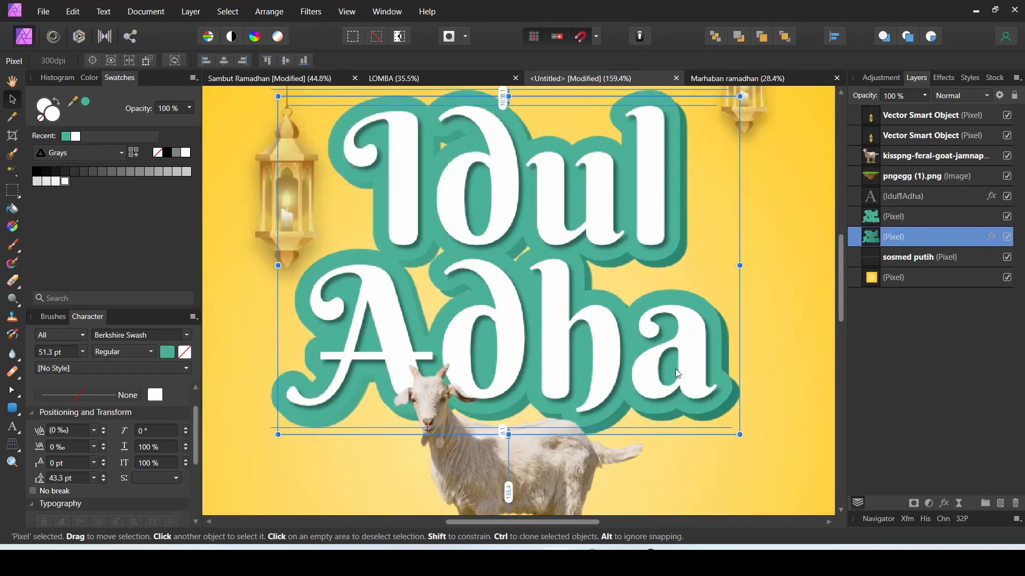
Examine the offset edge behind the title in the whole post and close up.
{"action": "left_click", "coordinate": [620, 285]}
{"action": "scroll", "coordinate": [620, 284], "scroll_direction": "down", "scroll_amount": 5}
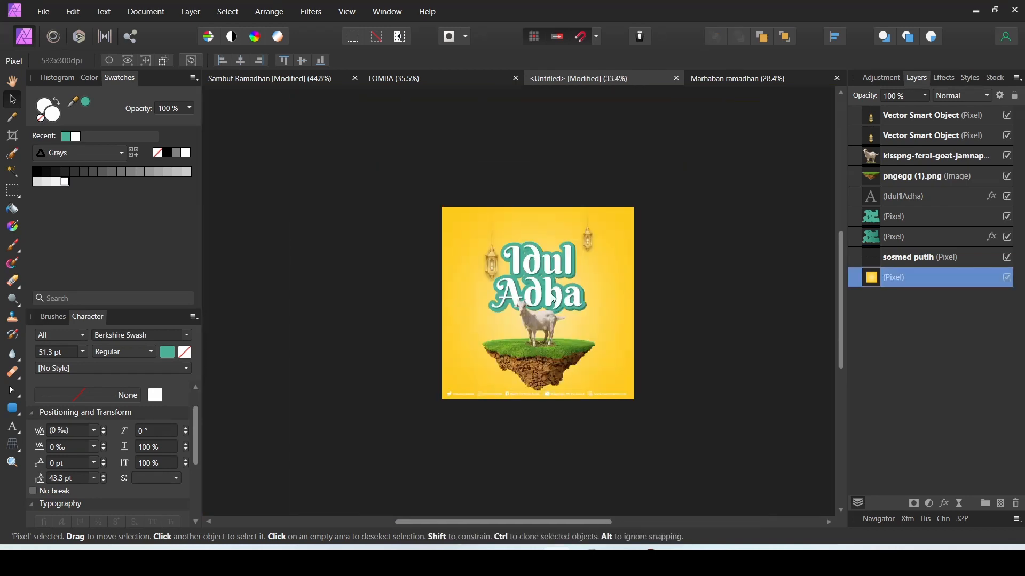
{"action": "scroll", "coordinate": [550, 318], "scroll_direction": "up", "scroll_amount": 2}
{"action": "scroll", "coordinate": [550, 320], "scroll_direction": "down", "scroll_amount": 2}
{"action": "scroll", "coordinate": [553, 323], "scroll_direction": "up", "scroll_amount": 1}
{"action": "scroll", "coordinate": [552, 323], "scroll_direction": "down", "scroll_amount": 1}
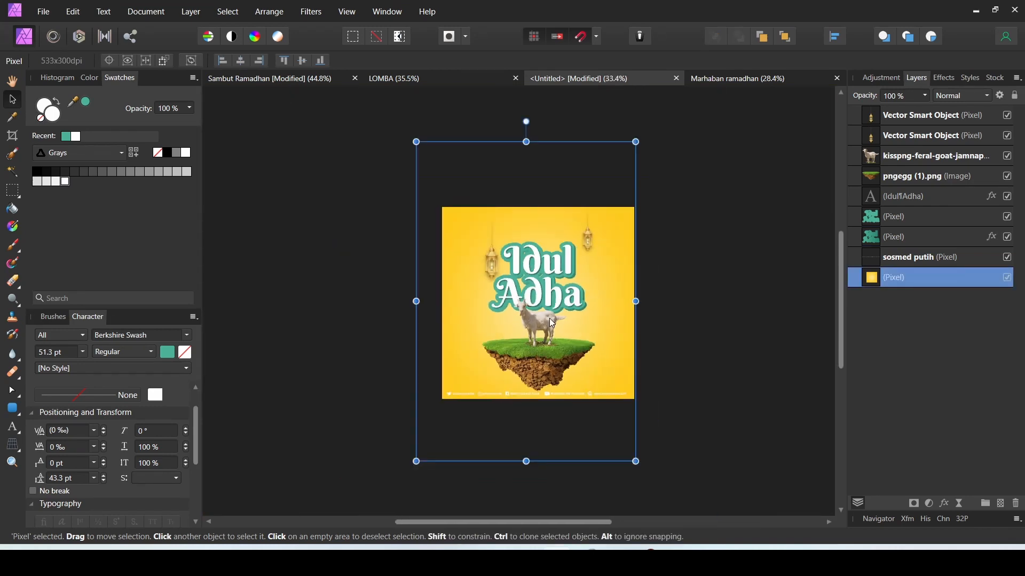
{"action": "scroll", "coordinate": [539, 315], "scroll_direction": "up", "scroll_amount": 4}
{"action": "scroll", "coordinate": [537, 311], "scroll_direction": "up", "scroll_amount": 6}
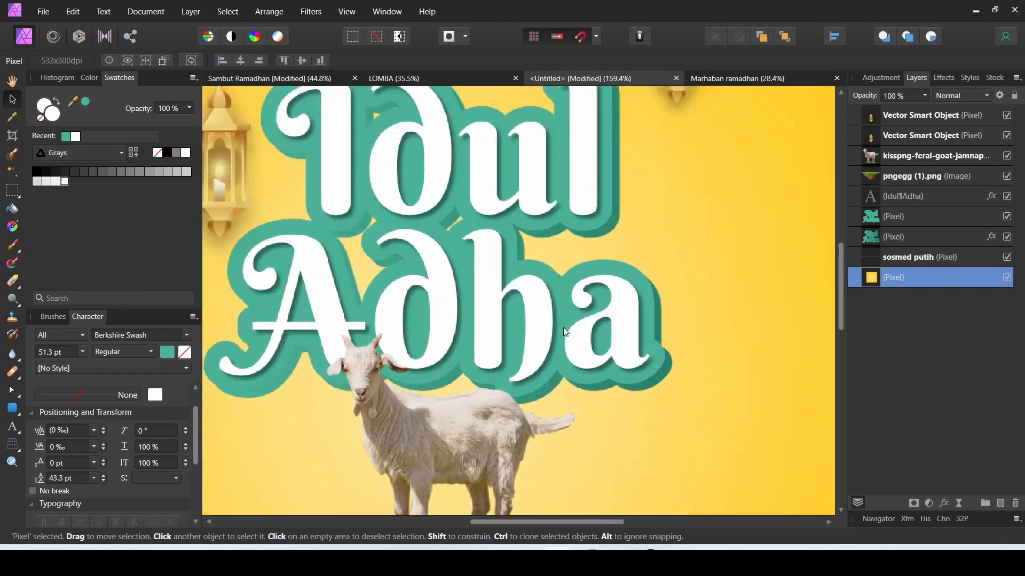
{"action": "left_click", "coordinate": [670, 402]}
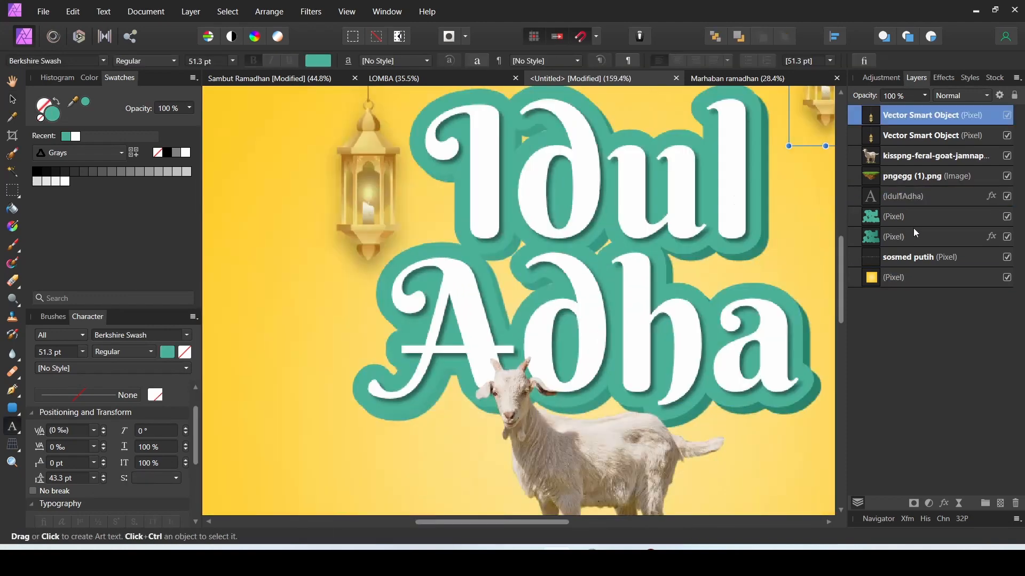
Add a 3D layer effect to the upper teal shape behind the title and show its settings.
{"action": "left_click", "coordinate": [914, 220]}
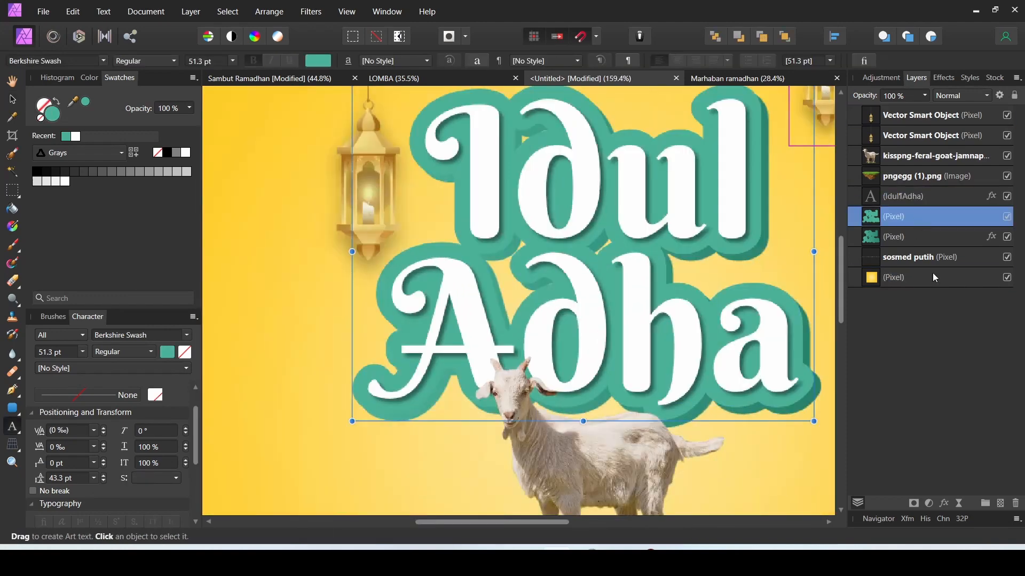
{"action": "left_click", "coordinate": [945, 504]}
{"action": "left_click_drag", "start_coordinate": [485, 392], "coordinate": [867, 225]}
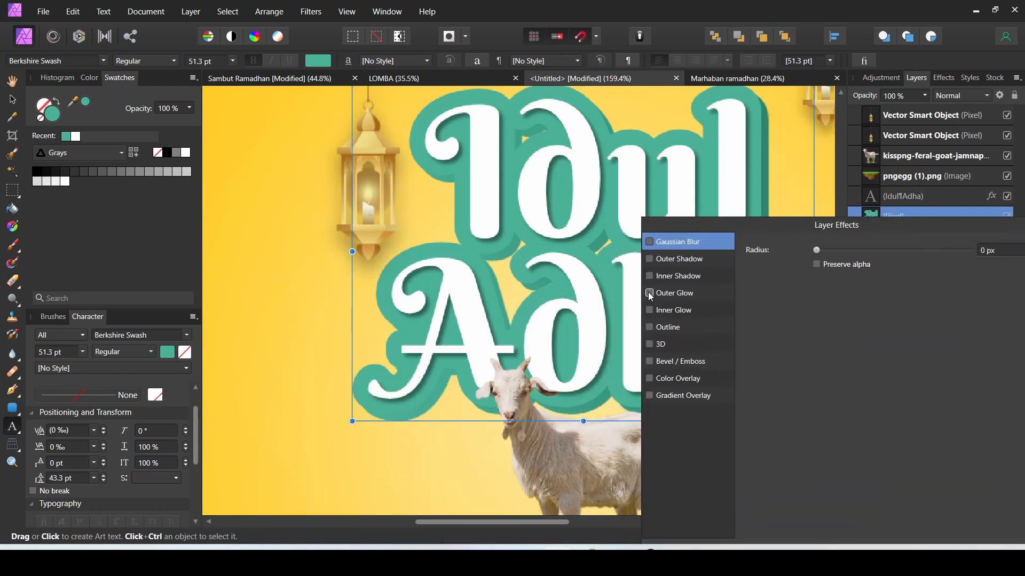
{"action": "left_click", "coordinate": [650, 344]}
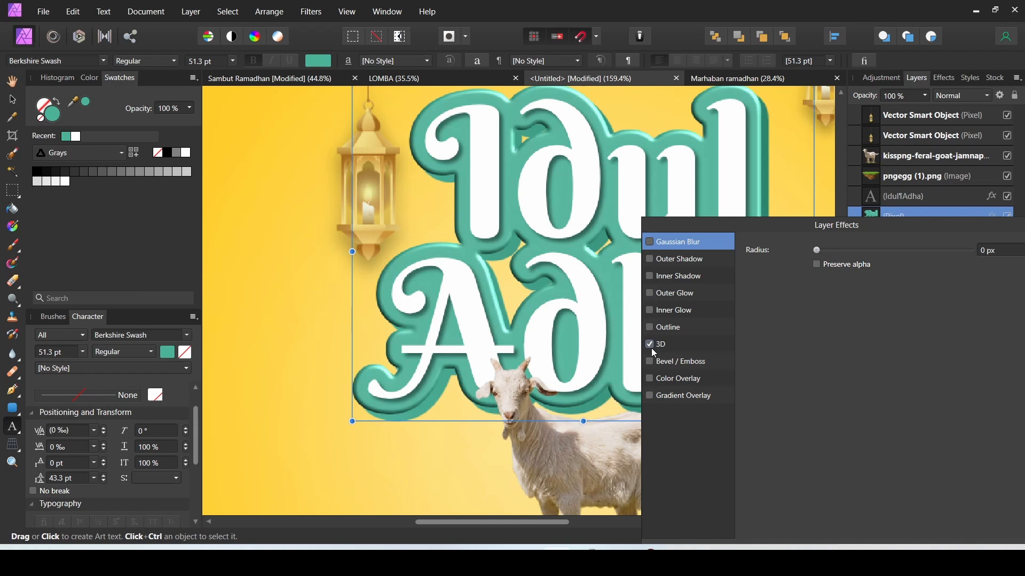
{"action": "left_click", "coordinate": [674, 349]}
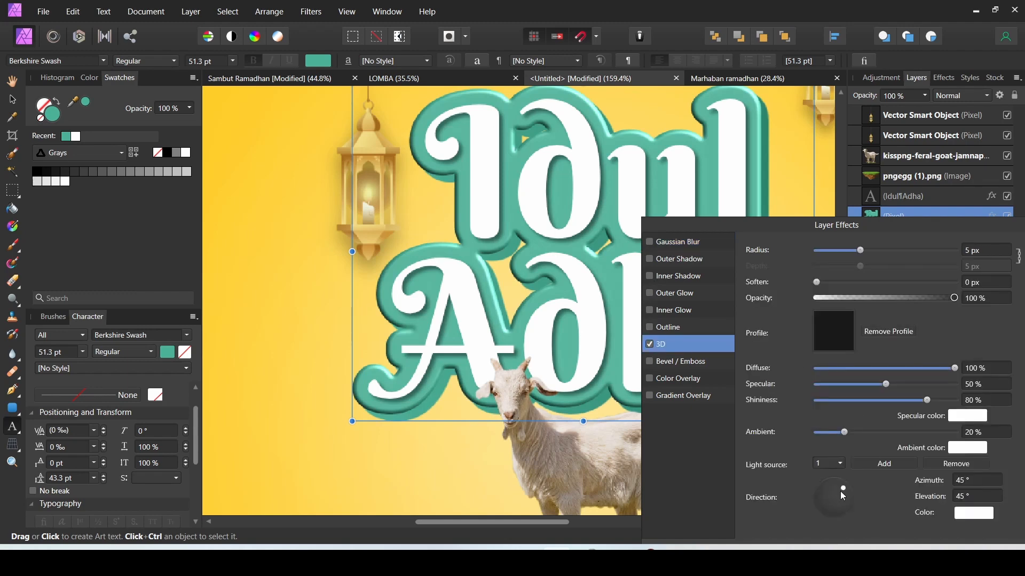
Aim the 3D effect's light source at about 164.5° azimuth and 44.6° elevation.
{"action": "left_click_drag", "start_coordinate": [840, 492], "coordinate": [825, 488]}
{"action": "scroll", "coordinate": [442, 273], "scroll_direction": "down", "scroll_amount": 5}
{"action": "scroll", "coordinate": [499, 277], "scroll_direction": "up", "scroll_amount": 3}
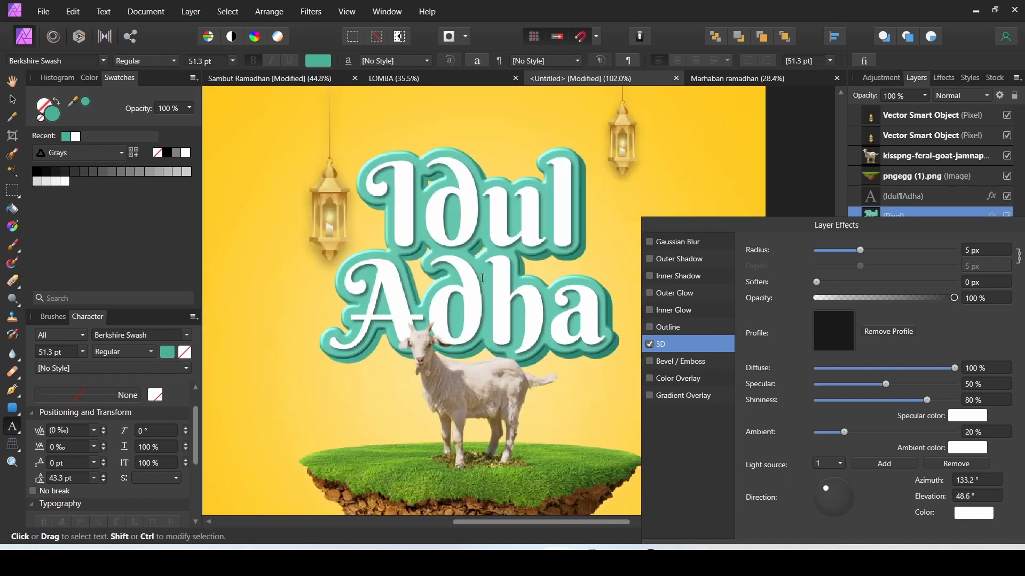
{"action": "key", "text": "Escape"}
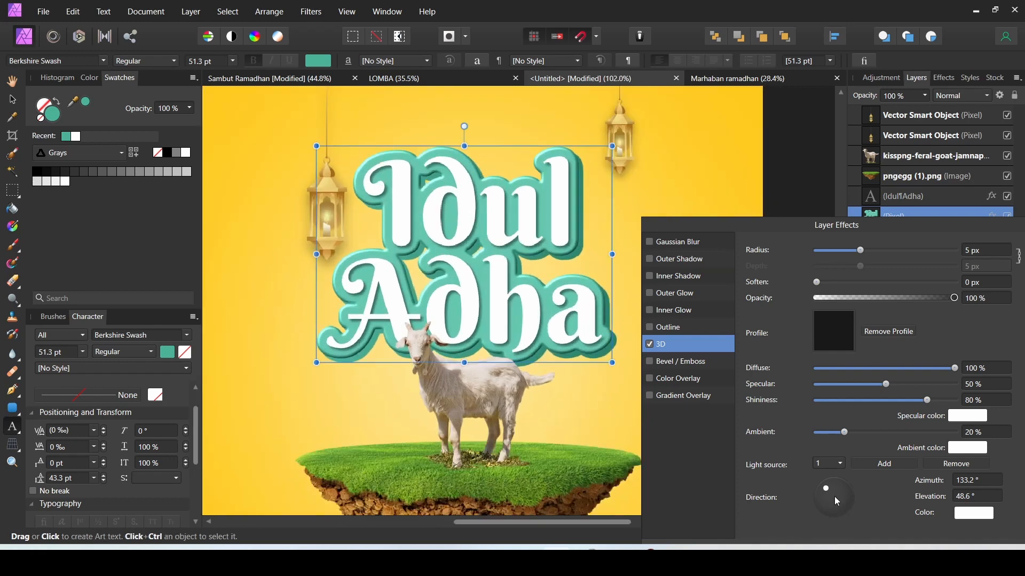
{"action": "left_click_drag", "start_coordinate": [834, 501], "coordinate": [821, 494]}
{"action": "scroll", "coordinate": [488, 311], "scroll_direction": "down", "scroll_amount": 2}
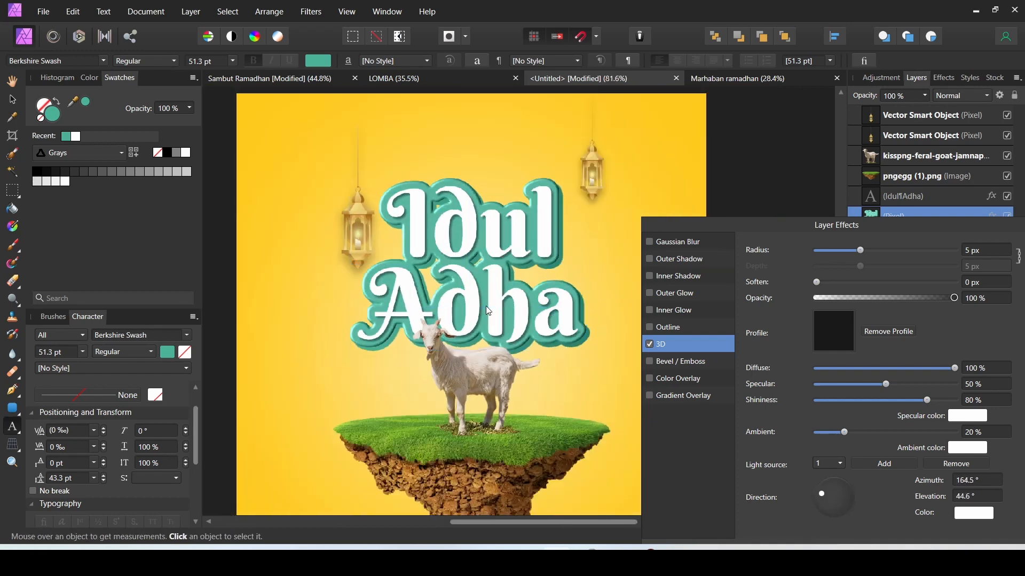
{"action": "scroll", "coordinate": [489, 311], "scroll_direction": "down", "scroll_amount": 1}
Set the 3D effect's radius to about 3.3 px, keeping soften at 0 px.
{"action": "left_click_drag", "start_coordinate": [830, 220], "coordinate": [766, 235]}
{"action": "scroll", "coordinate": [471, 335], "scroll_direction": "down", "scroll_amount": 3}
{"action": "scroll", "coordinate": [446, 309], "scroll_direction": "up", "scroll_amount": 7}
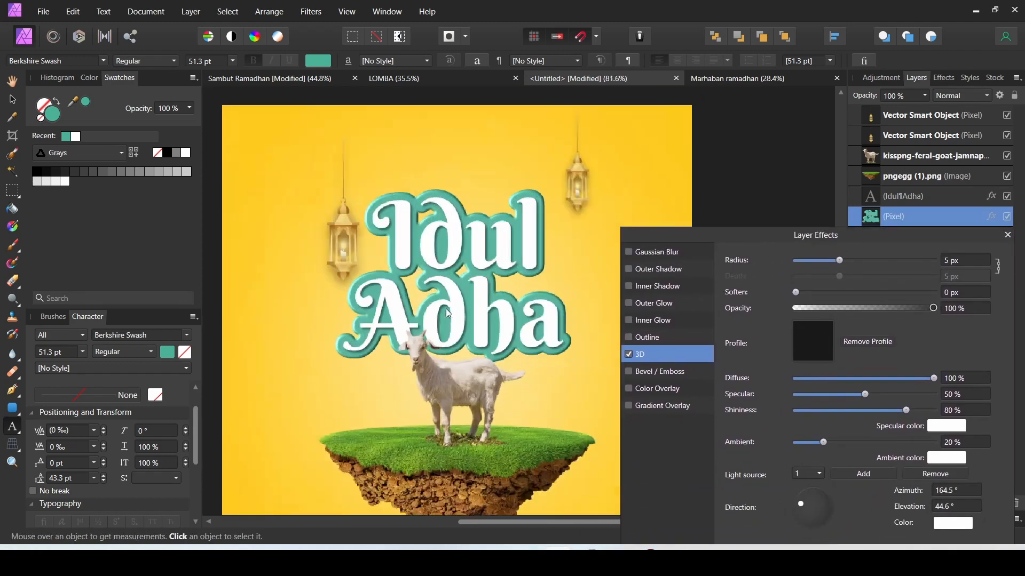
{"action": "scroll", "coordinate": [392, 280], "scroll_direction": "down", "scroll_amount": 1}
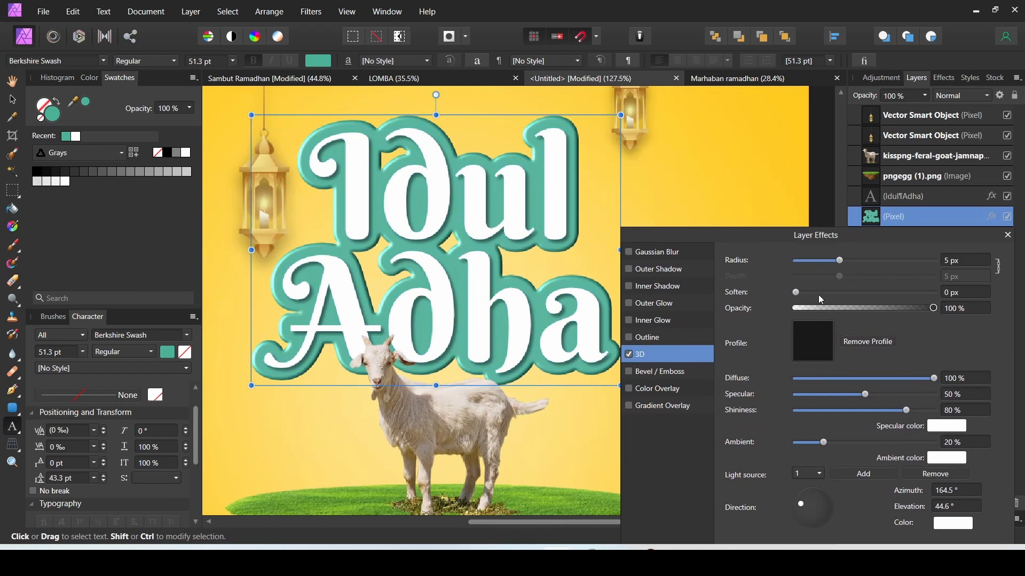
{"action": "left_click_drag", "start_coordinate": [830, 293], "coordinate": [627, 288]}
{"action": "mouse_move", "coordinate": [835, 268]}
{"action": "left_mouse_down"}
{"action": "mouse_move", "coordinate": [875, 267]}
{"action": "mouse_move", "coordinate": [768, 268]}
{"action": "mouse_move", "coordinate": [836, 275]}
{"action": "left_mouse_up"}
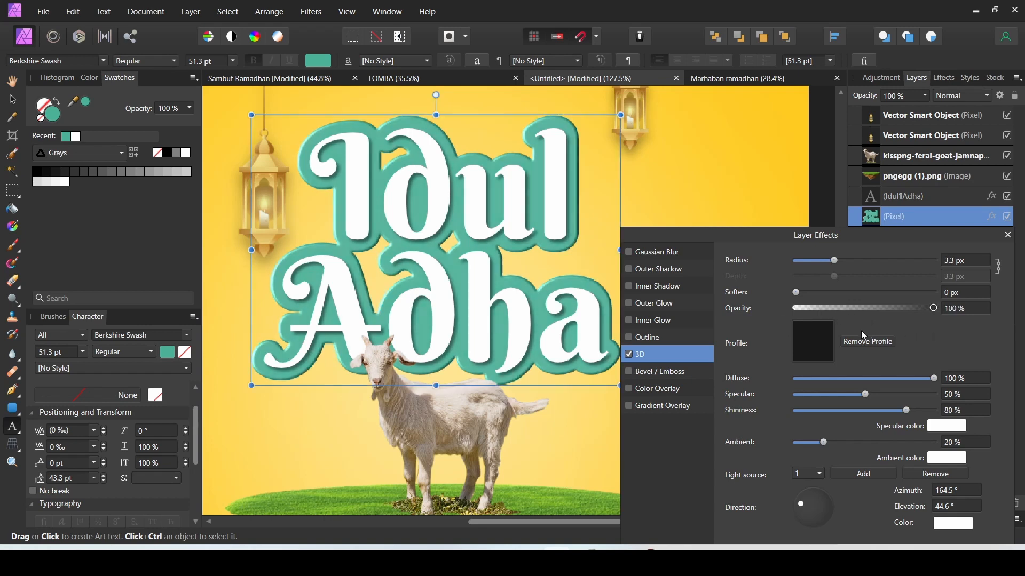
Try several standard profile curves on the 3D effect and remove the profile.
{"action": "left_click", "coordinate": [821, 351]}
{"action": "left_click", "coordinate": [846, 526]}
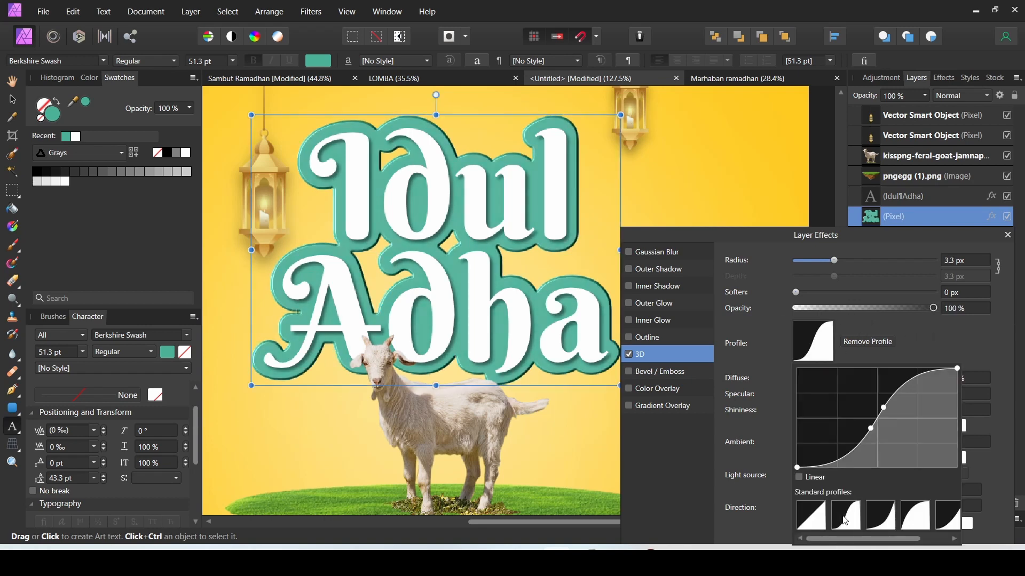
{"action": "left_click", "coordinate": [816, 518]}
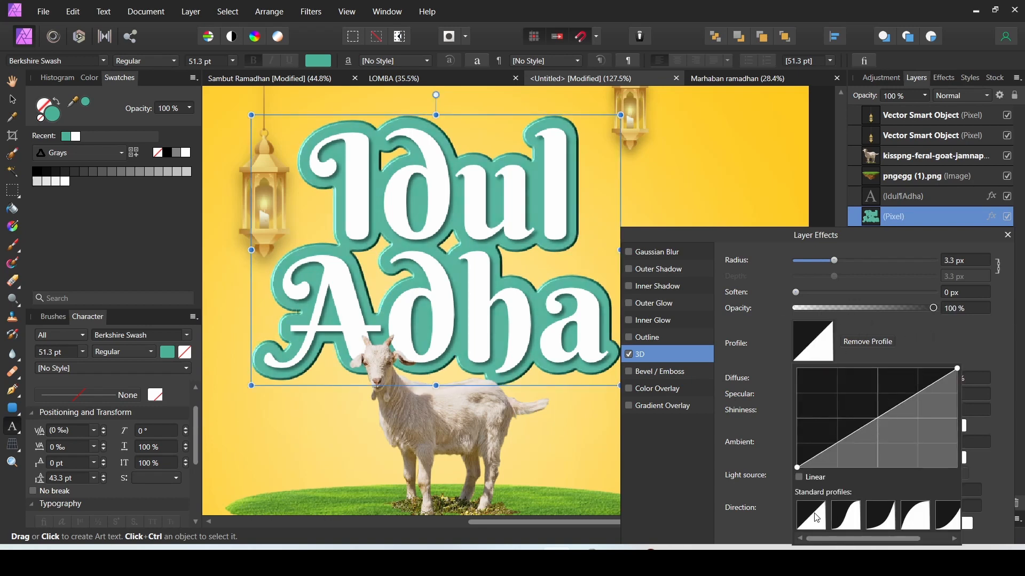
{"action": "left_click", "coordinate": [945, 516]}
{"action": "left_click", "coordinate": [873, 343]}
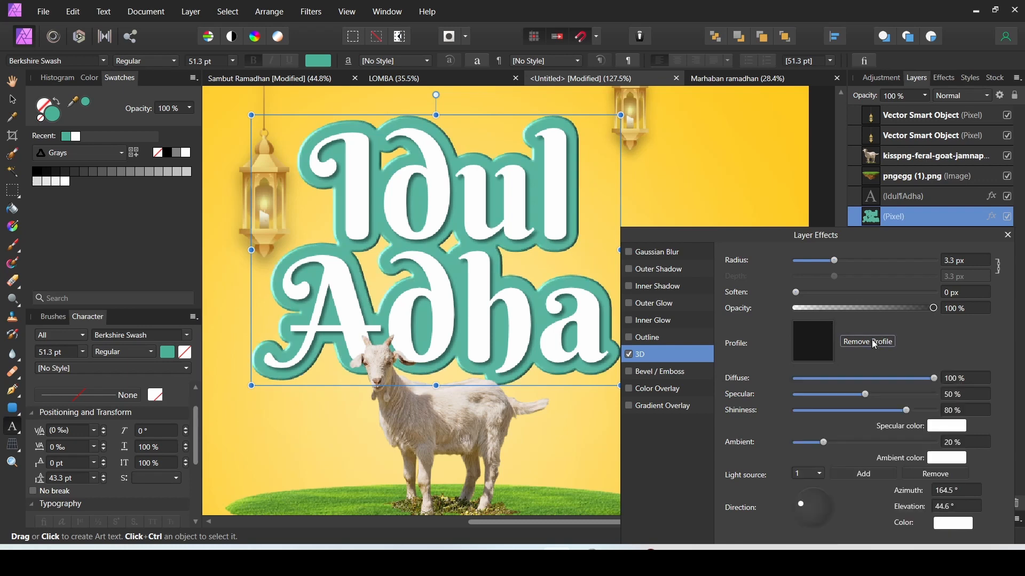
Set the 3D effect's specular to 44%, shininess to 33% and ambient to 32%, with a sampled teal specular colour.
{"action": "left_click_drag", "start_coordinate": [856, 379], "coordinate": [991, 410]}
{"action": "mouse_move", "coordinate": [866, 397]}
{"action": "left_mouse_down"}
{"action": "mouse_move", "coordinate": [803, 395]}
{"action": "mouse_move", "coordinate": [967, 411]}
{"action": "mouse_move", "coordinate": [810, 421]}
{"action": "mouse_move", "coordinate": [815, 435]}
{"action": "mouse_move", "coordinate": [926, 432]}
{"action": "mouse_move", "coordinate": [835, 430]}
{"action": "mouse_move", "coordinate": [820, 443]}
{"action": "mouse_move", "coordinate": [850, 448]}
{"action": "mouse_move", "coordinate": [840, 444]}
{"action": "left_mouse_up"}
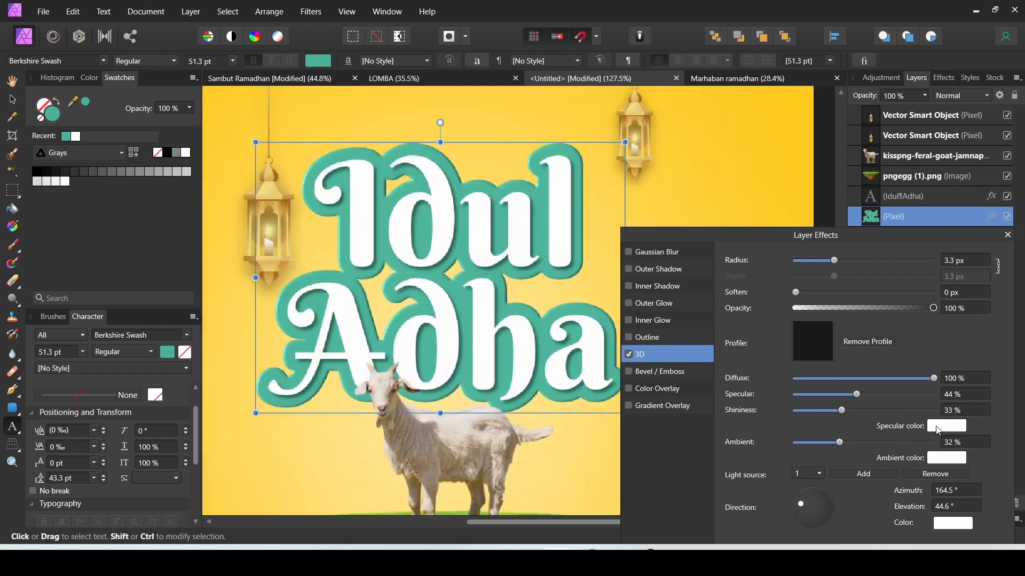
{"action": "left_click", "coordinate": [939, 427]}
{"action": "left_click_drag", "start_coordinate": [992, 275], "coordinate": [319, 61]}
{"action": "left_click", "coordinate": [1006, 269]}
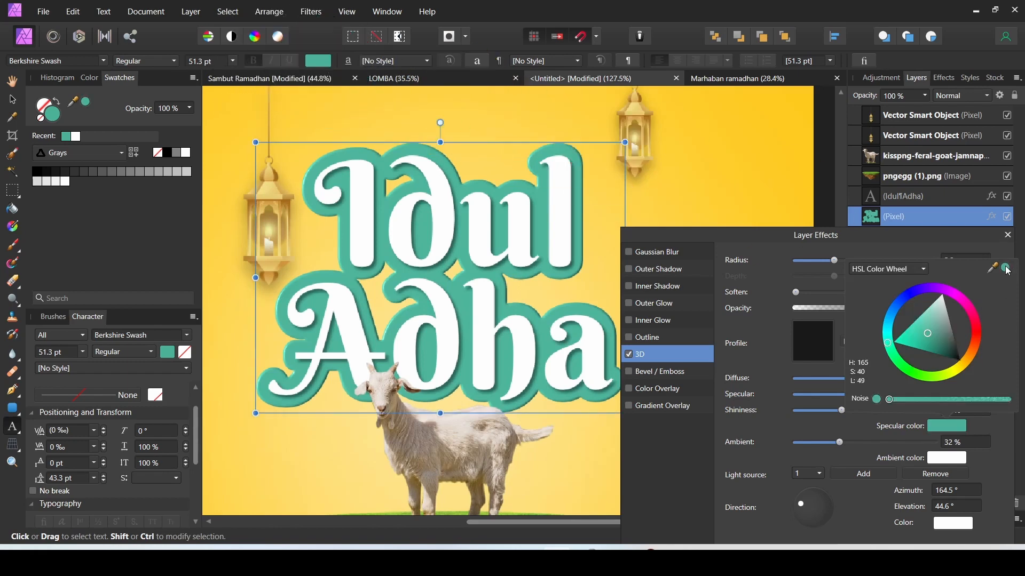
{"action": "left_click", "coordinate": [994, 434]}
Set the 3D effect's ambient colour to the same teal sampled from the text colour swatch.
{"action": "left_click", "coordinate": [946, 458]}
{"action": "left_click_drag", "start_coordinate": [1007, 301], "coordinate": [319, 61]}
{"action": "left_click", "coordinate": [1007, 301]}
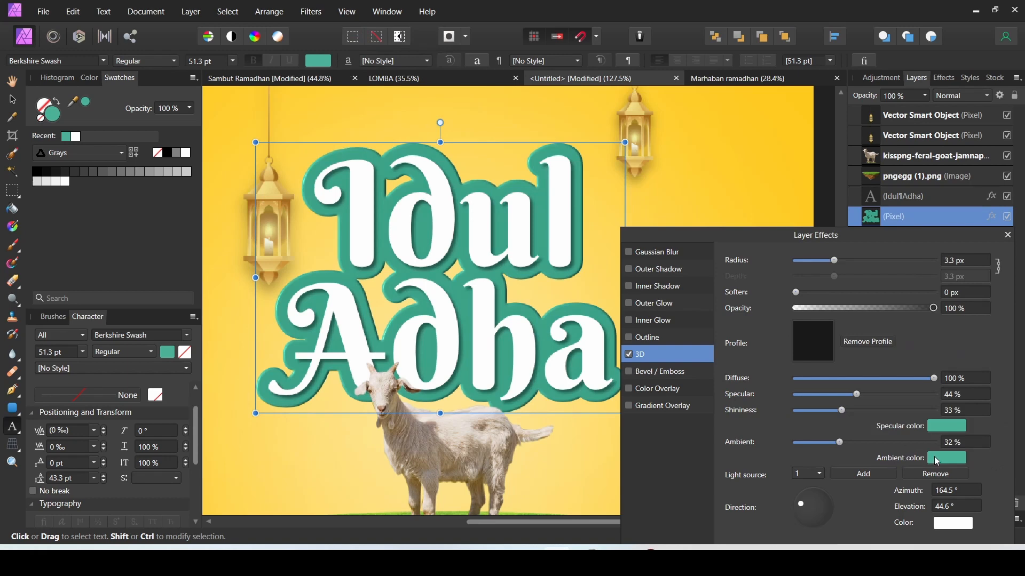
{"action": "left_click", "coordinate": [938, 463]}
{"action": "left_click_drag", "start_coordinate": [894, 436], "coordinate": [1005, 435]}
Examine the 3D teal outline in the composition and close up, and close the layer effects.
{"action": "left_click_drag", "start_coordinate": [850, 236], "coordinate": [868, 173]}
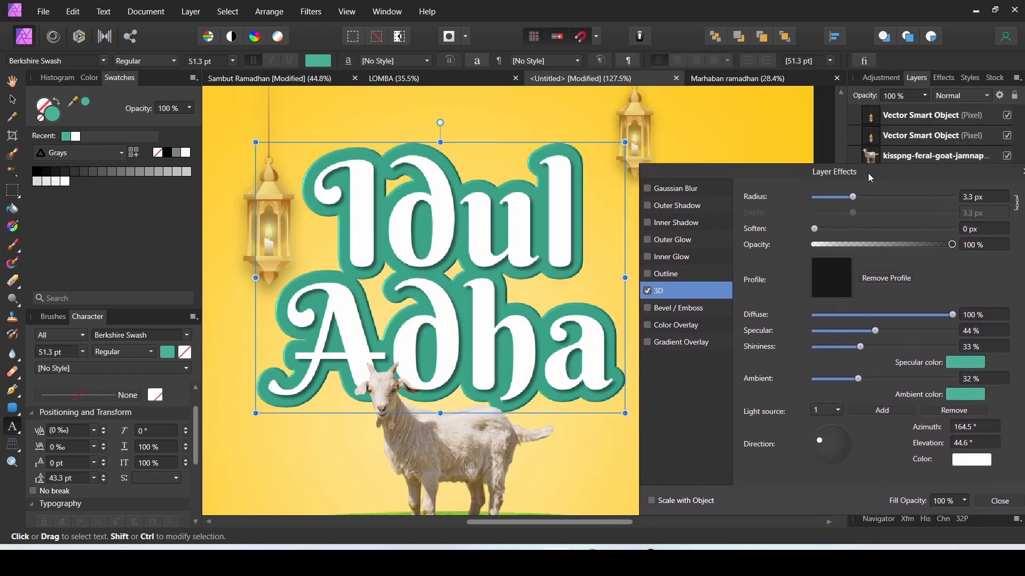
{"action": "scroll", "coordinate": [451, 331], "scroll_direction": "down", "scroll_amount": 5}
{"action": "scroll", "coordinate": [450, 331], "scroll_direction": "up", "scroll_amount": 6}
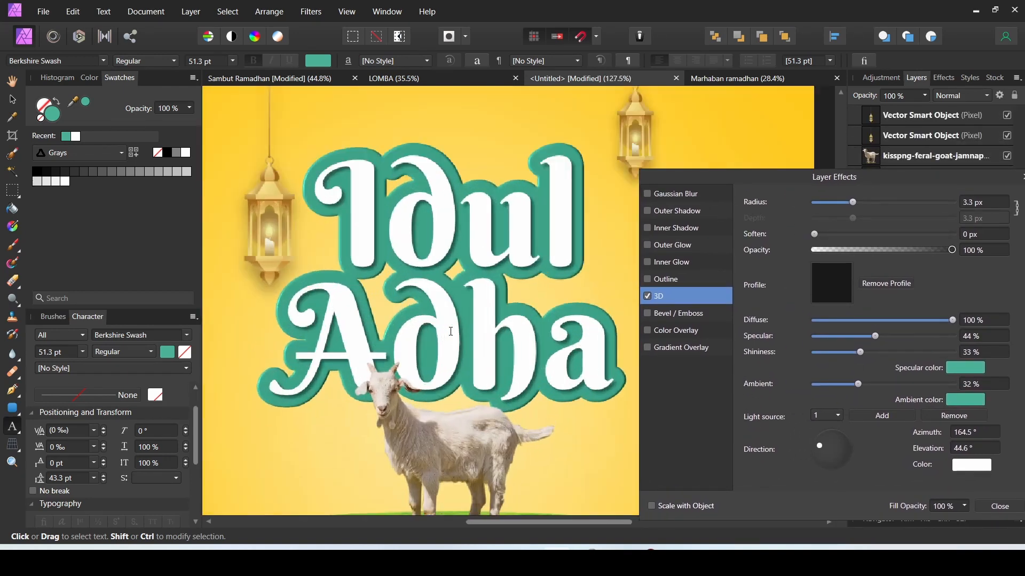
{"action": "scroll", "coordinate": [450, 331], "scroll_direction": "down", "scroll_amount": 1}
{"action": "scroll", "coordinate": [451, 332], "scroll_direction": "up", "scroll_amount": 2}
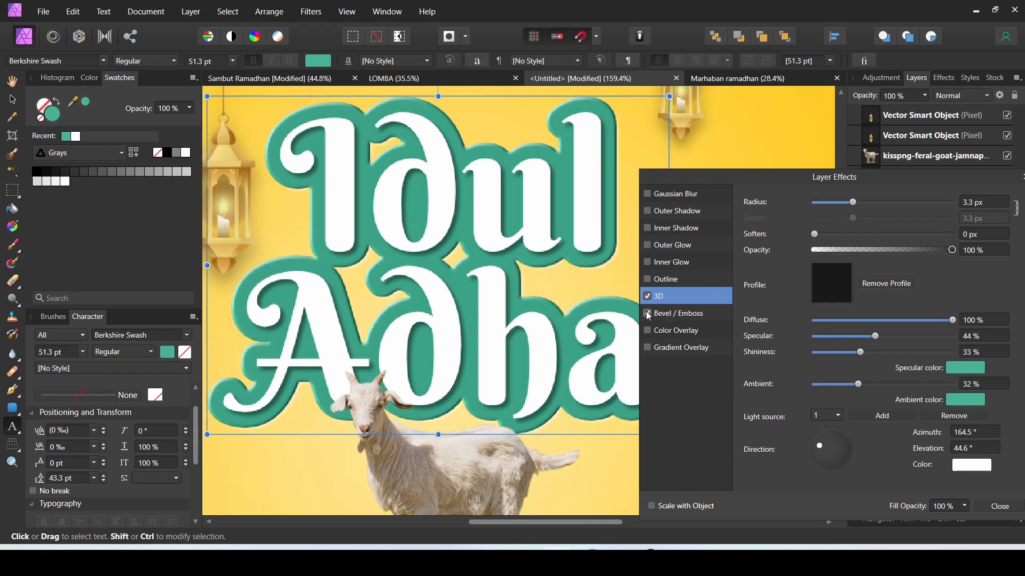
{"action": "scroll", "coordinate": [473, 304], "scroll_direction": "down", "scroll_amount": 4}
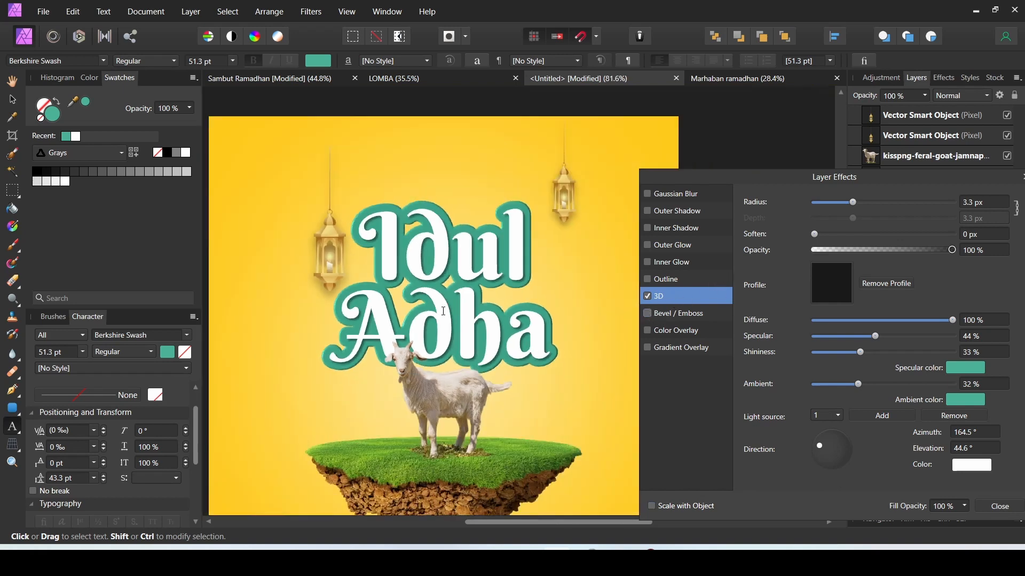
{"action": "scroll", "coordinate": [472, 303], "scroll_direction": "up", "scroll_amount": 3}
{"action": "left_click", "coordinate": [1003, 506]}
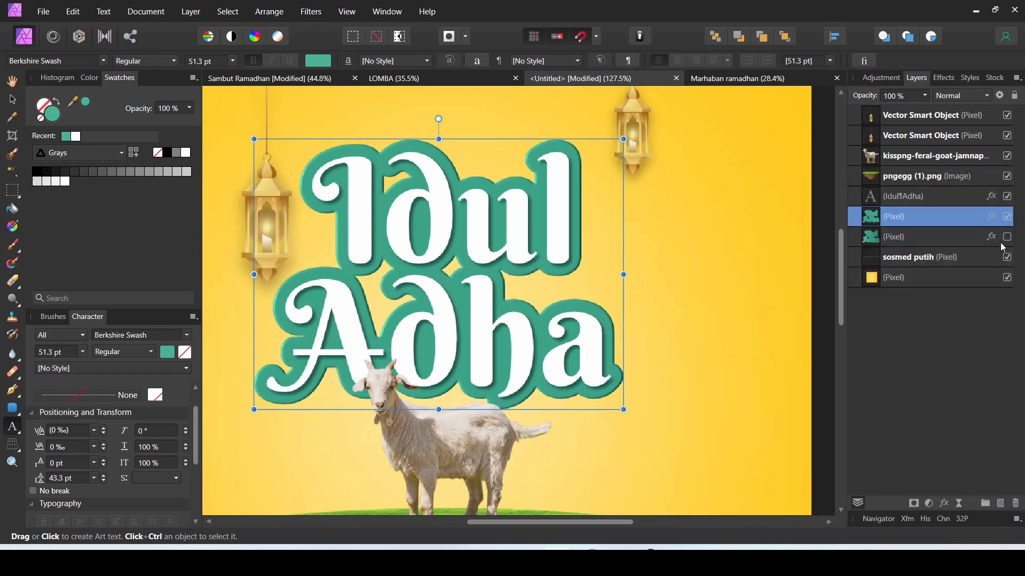
Set the end stop of the lower teal copy's gradient overlay to the dark green sampled from the outline's shaded edge.
{"action": "left_click", "coordinate": [1007, 238]}
{"action": "left_click", "coordinate": [993, 238]}
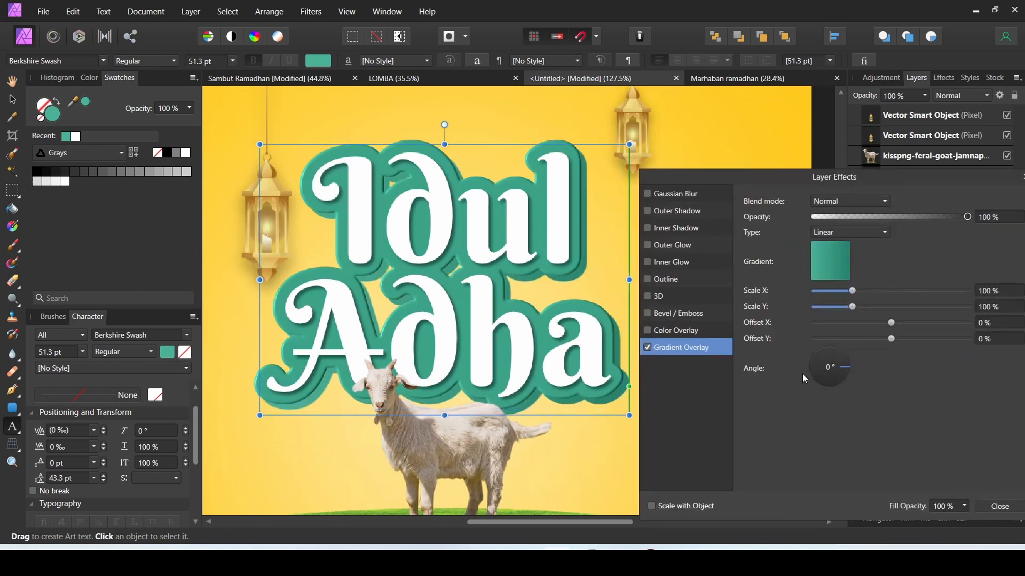
{"action": "scroll", "coordinate": [620, 380], "scroll_direction": "up", "scroll_amount": 6}
{"action": "left_click", "coordinate": [829, 262]}
{"action": "left_click", "coordinate": [935, 314]}
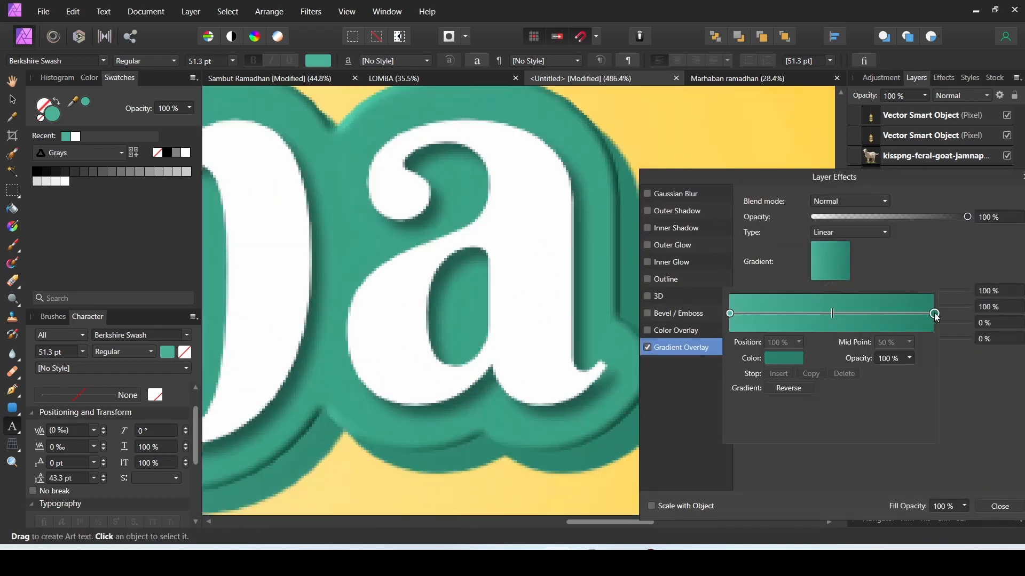
{"action": "left_click", "coordinate": [781, 357]}
{"action": "left_click_drag", "start_coordinate": [846, 380], "coordinate": [619, 259]}
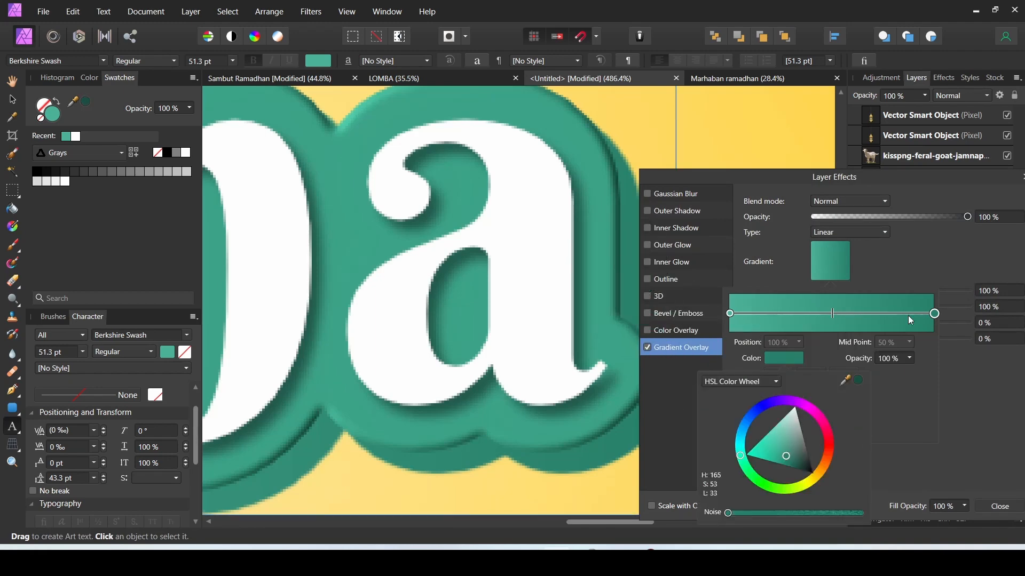
{"action": "left_click", "coordinate": [856, 381]}
{"action": "scroll", "coordinate": [534, 343], "scroll_direction": "down", "scroll_amount": 9}
{"action": "scroll", "coordinate": [454, 300], "scroll_direction": "up", "scroll_amount": 4}
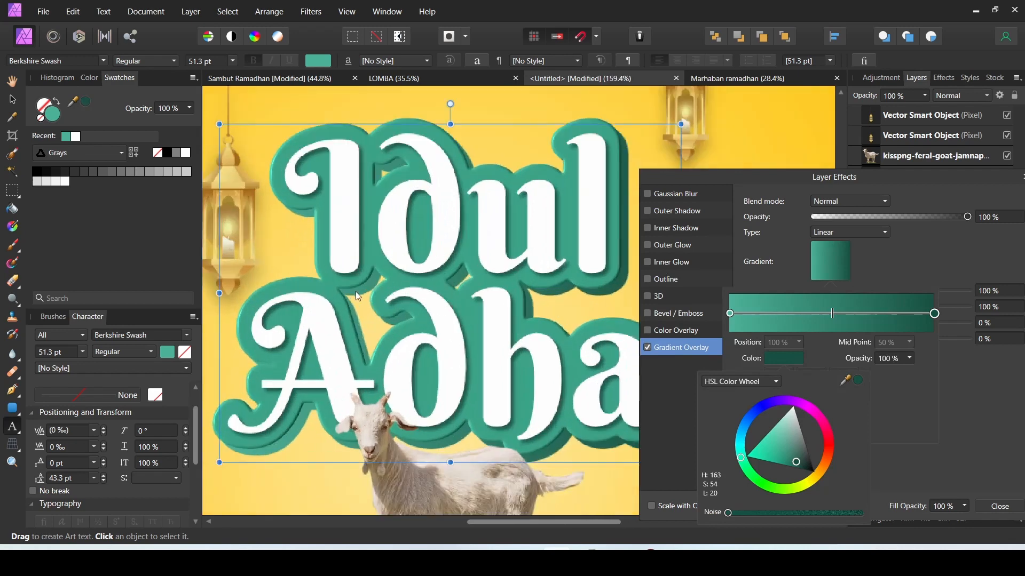
Set the gradient overlay's start stop to the same dark green and close the layer effects.
{"action": "left_click", "coordinate": [732, 318]}
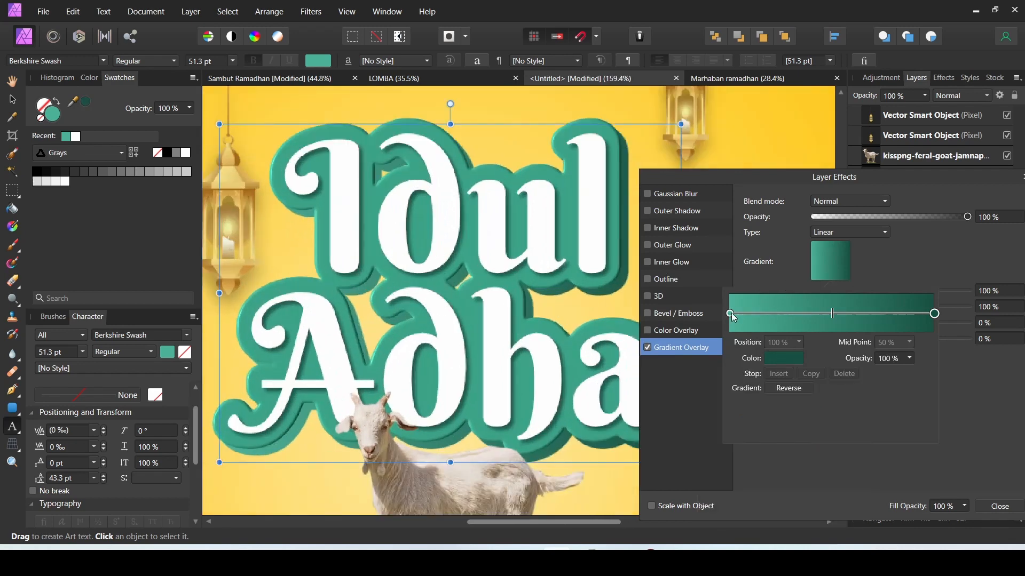
{"action": "left_click", "coordinate": [731, 314]}
{"action": "left_click", "coordinate": [784, 358]}
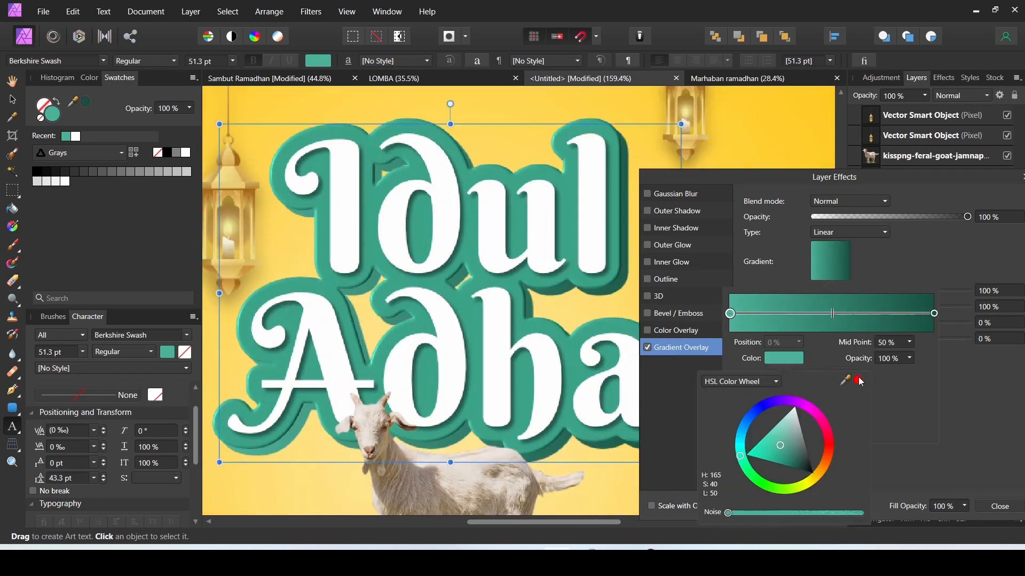
{"action": "left_click_drag", "start_coordinate": [859, 381], "coordinate": [934, 312]}
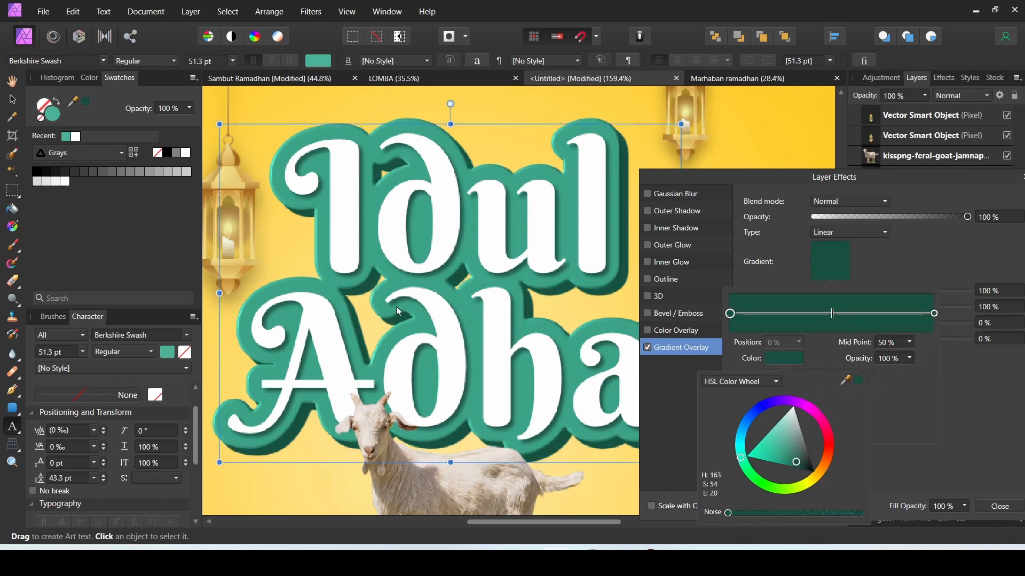
{"action": "scroll", "coordinate": [397, 308], "scroll_direction": "down", "scroll_amount": 3}
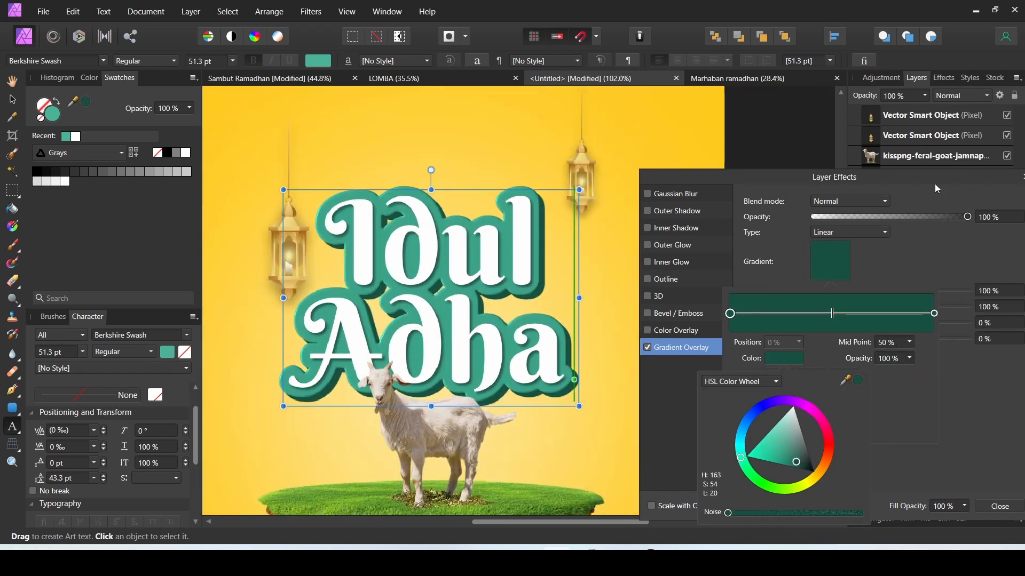
{"action": "left_click", "coordinate": [935, 185]}
{"action": "left_click", "coordinate": [935, 184]}
{"action": "left_click_drag", "start_coordinate": [935, 180], "coordinate": [851, 218]}
{"action": "left_click", "coordinate": [944, 215]}
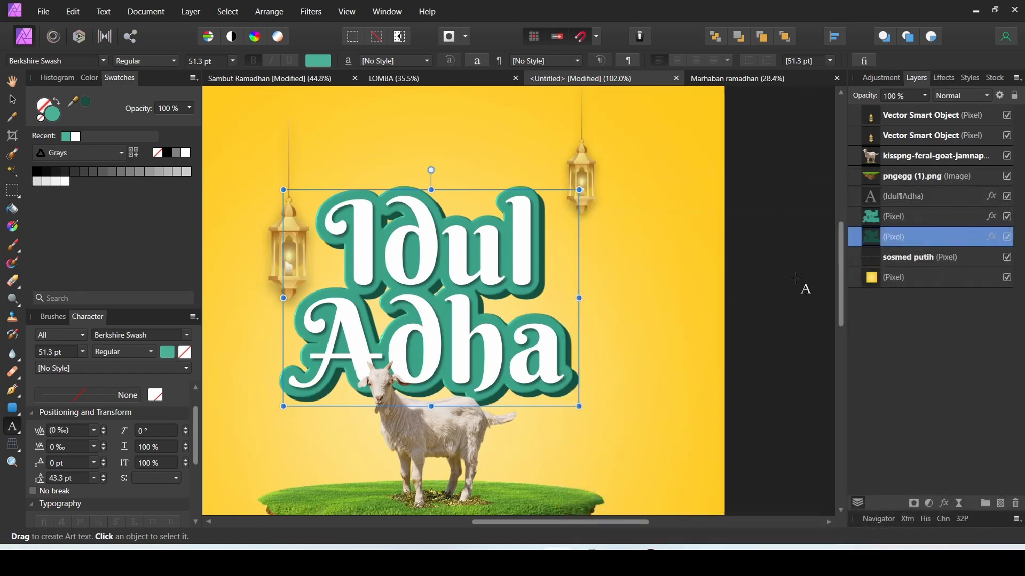
Nudge the lower dark green outline copy slightly behind the title and deselect it.
{"action": "scroll", "coordinate": [565, 326], "scroll_direction": "up", "scroll_amount": 2}
{"action": "left_click", "coordinate": [12, 100]}
{"action": "scroll", "coordinate": [563, 337], "scroll_direction": "up", "scroll_amount": 1}
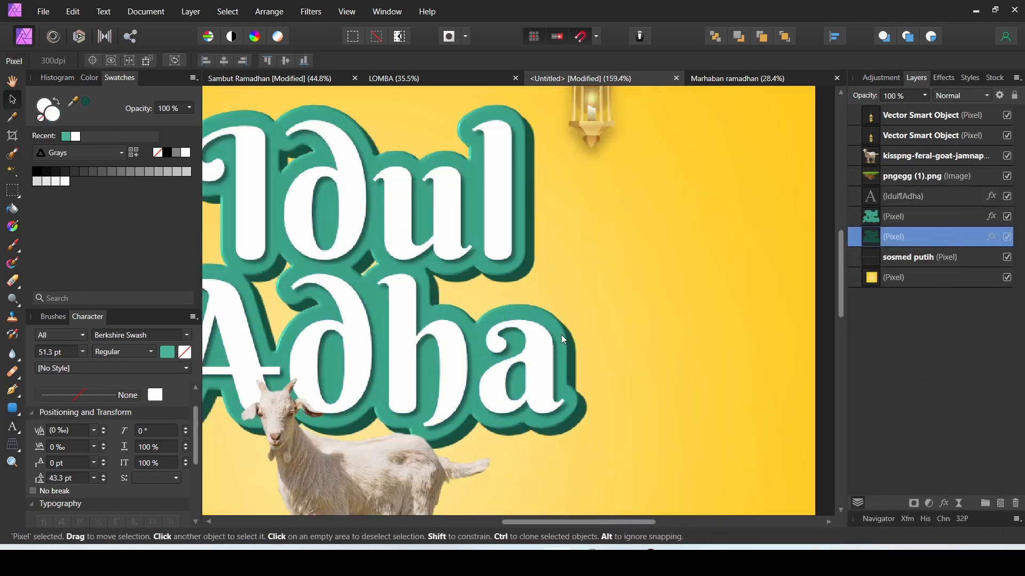
{"action": "left_click_drag", "start_coordinate": [567, 341], "coordinate": [568, 338]}
{"action": "scroll", "coordinate": [550, 330], "scroll_direction": "down", "scroll_amount": 7}
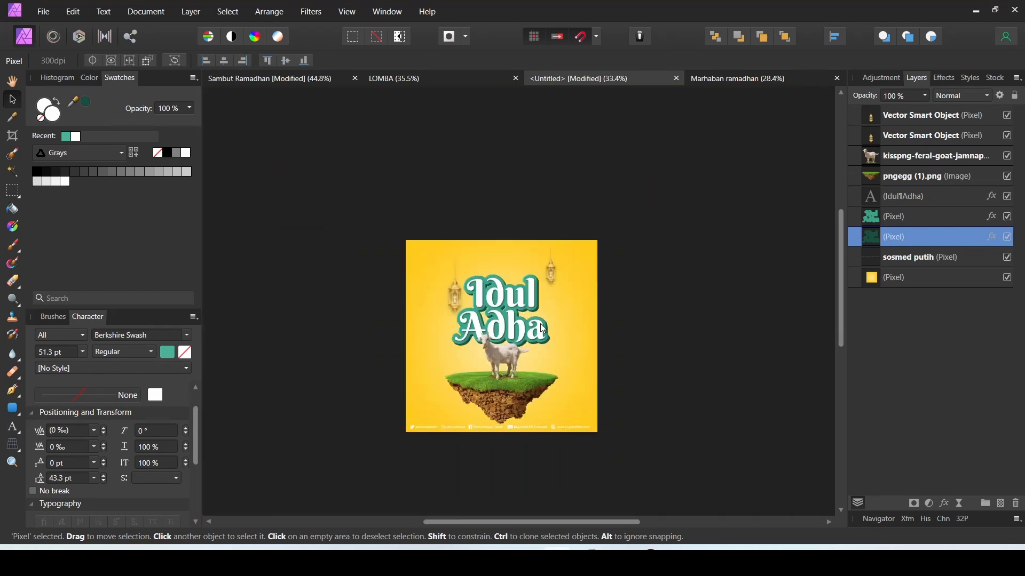
{"action": "scroll", "coordinate": [543, 326], "scroll_direction": "up", "scroll_amount": 2}
{"action": "left_click", "coordinate": [699, 332]}
{"action": "scroll", "coordinate": [507, 323], "scroll_direction": "down", "scroll_amount": 3}
{"action": "scroll", "coordinate": [499, 315], "scroll_direction": "up", "scroll_amount": 6}
{"action": "scroll", "coordinate": [475, 296], "scroll_direction": "down", "scroll_amount": 2}
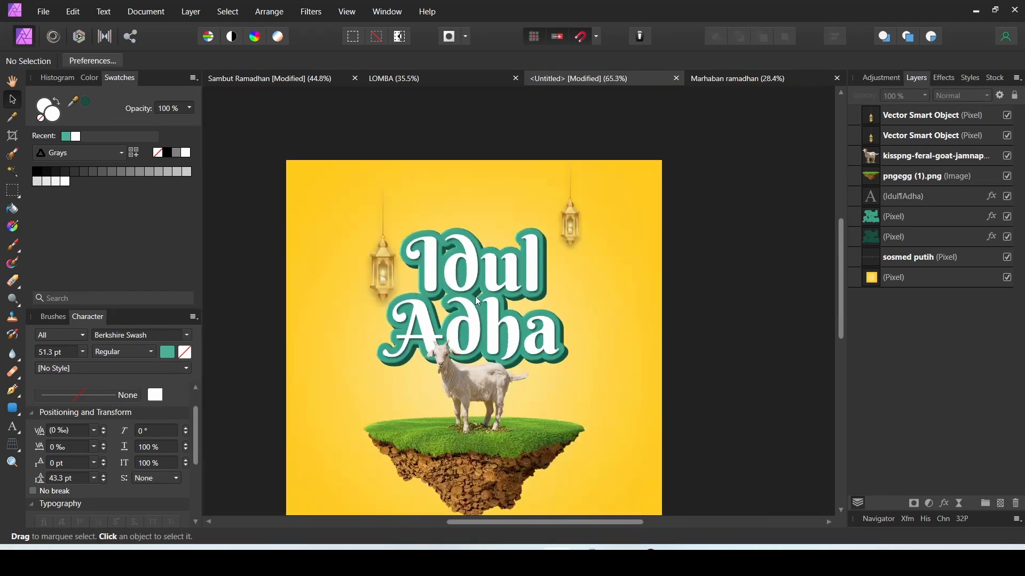
Examine the title's layered teal and dark green outline close up and within the whole post.
{"action": "scroll", "coordinate": [475, 297], "scroll_direction": "up", "scroll_amount": 1}
{"action": "scroll", "coordinate": [452, 355], "scroll_direction": "up", "scroll_amount": 2}
{"action": "scroll", "coordinate": [453, 355], "scroll_direction": "up", "scroll_amount": 2}
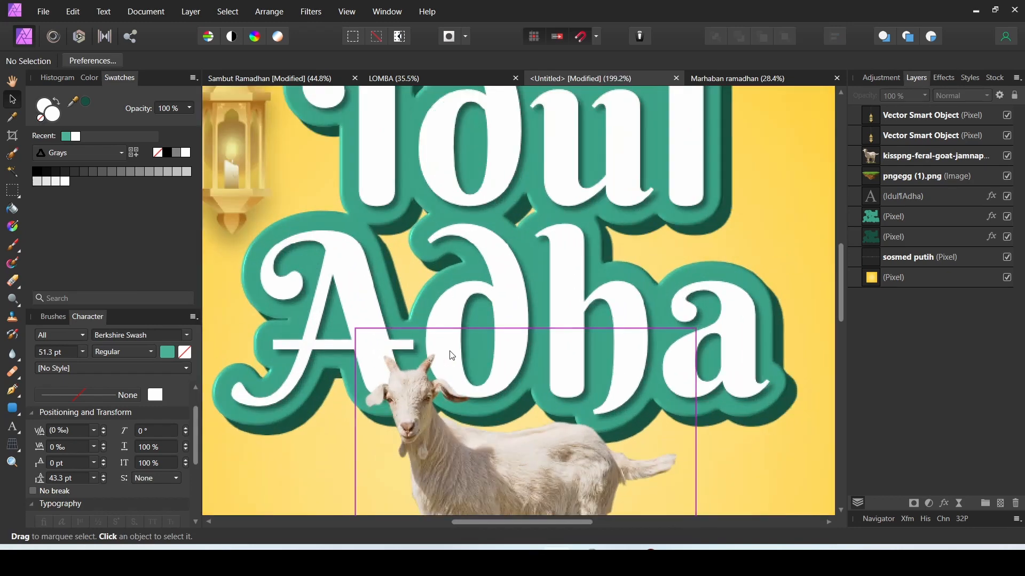
{"action": "scroll", "coordinate": [771, 391], "scroll_direction": "up", "scroll_amount": 6}
{"action": "scroll", "coordinate": [772, 391], "scroll_direction": "down", "scroll_amount": 3}
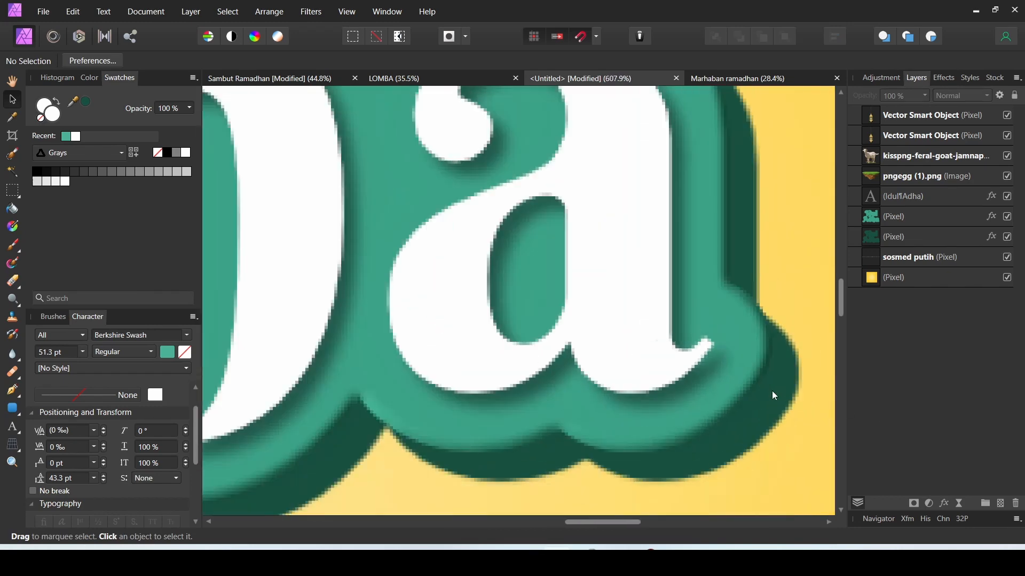
{"action": "scroll", "coordinate": [500, 402], "scroll_direction": "down", "scroll_amount": 2}
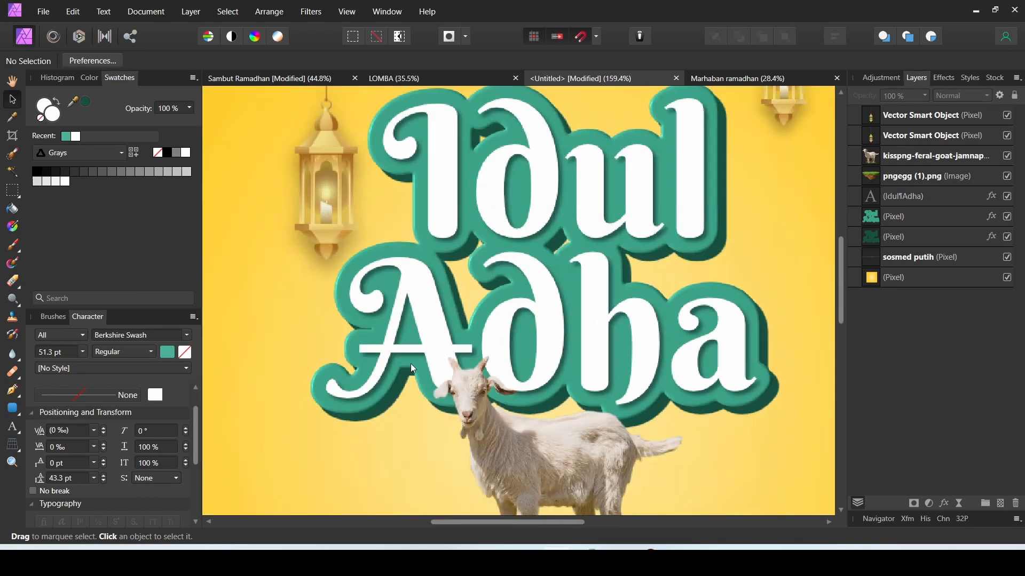
{"action": "scroll", "coordinate": [413, 369], "scroll_direction": "down", "scroll_amount": 3}
{"action": "scroll", "coordinate": [435, 325], "scroll_direction": "up", "scroll_amount": 2}
{"action": "scroll", "coordinate": [531, 283], "scroll_direction": "down", "scroll_amount": 4}
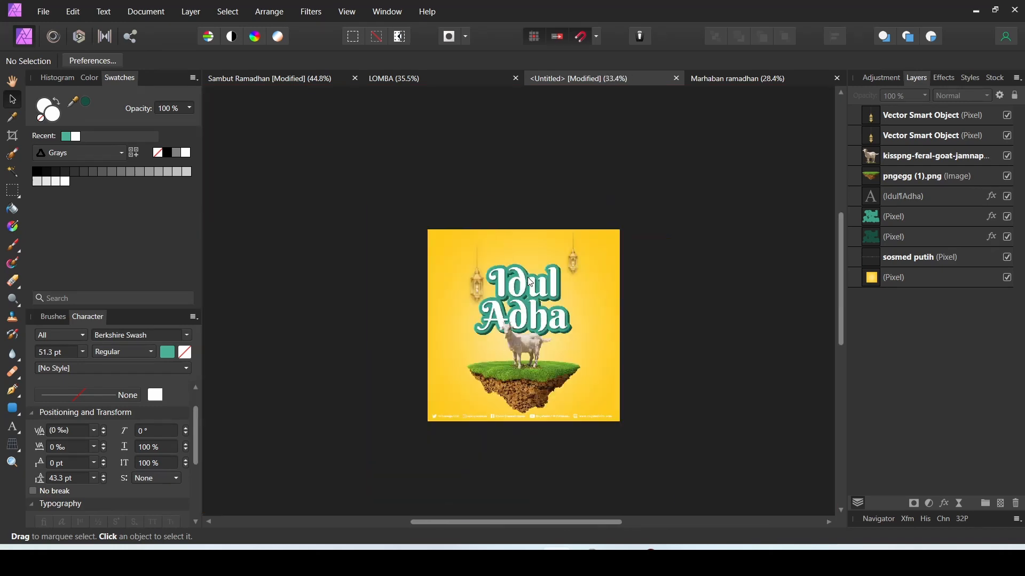
{"action": "scroll", "coordinate": [528, 279], "scroll_direction": "up", "scroll_amount": 2}
{"action": "scroll", "coordinate": [528, 277], "scroll_direction": "down", "scroll_amount": 2}
{"action": "scroll", "coordinate": [527, 277], "scroll_direction": "up", "scroll_amount": 2}
{"action": "scroll", "coordinate": [535, 417], "scroll_direction": "down", "scroll_amount": 1}
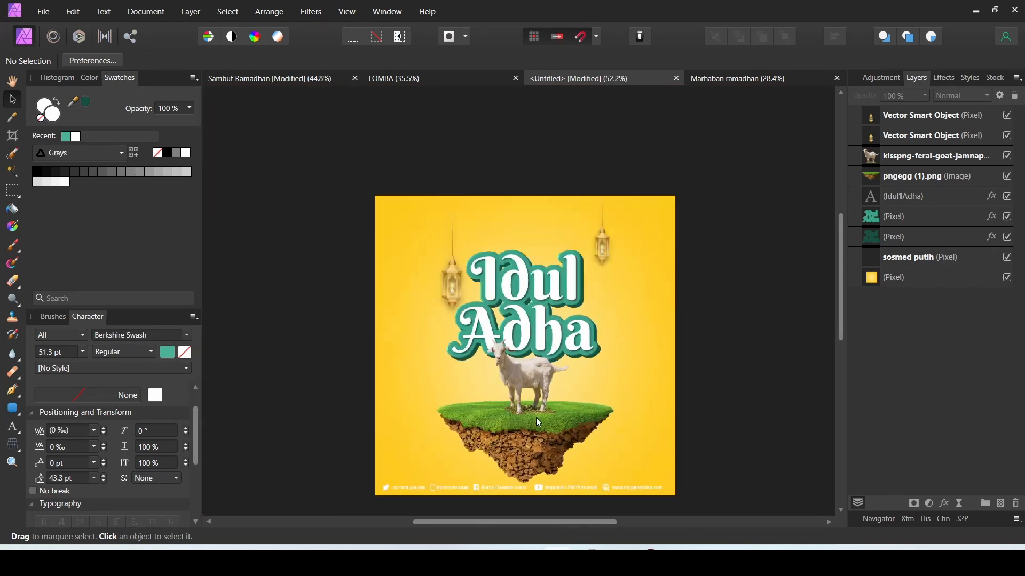
{"action": "scroll", "coordinate": [538, 422], "scroll_direction": "up", "scroll_amount": 2}
{"action": "scroll", "coordinate": [527, 419], "scroll_direction": "down", "scroll_amount": 1}
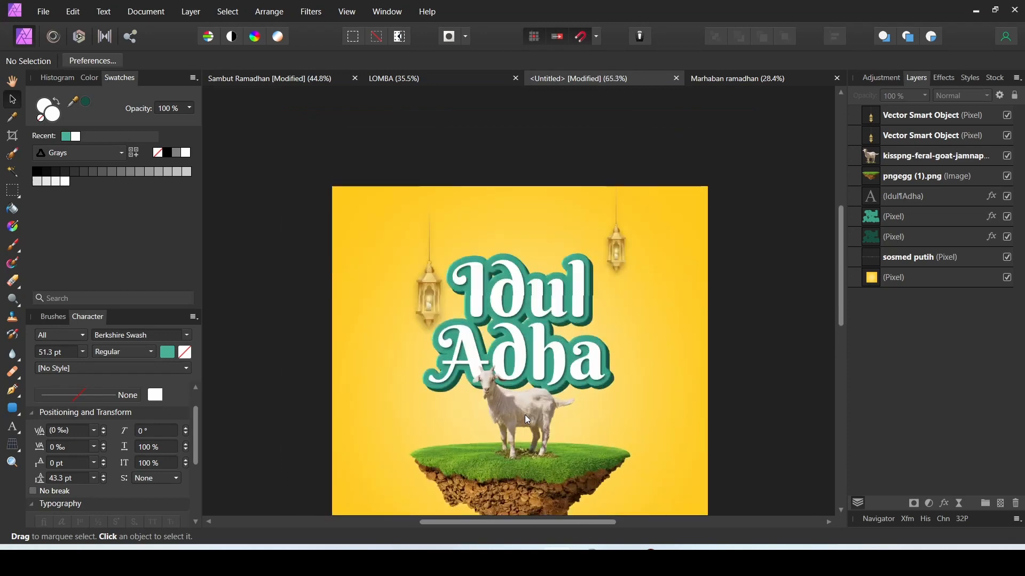
Move the goat and the floating island up together so the goat's head overlaps the word Adha, and deselect them.
{"action": "left_click", "coordinate": [528, 419]}
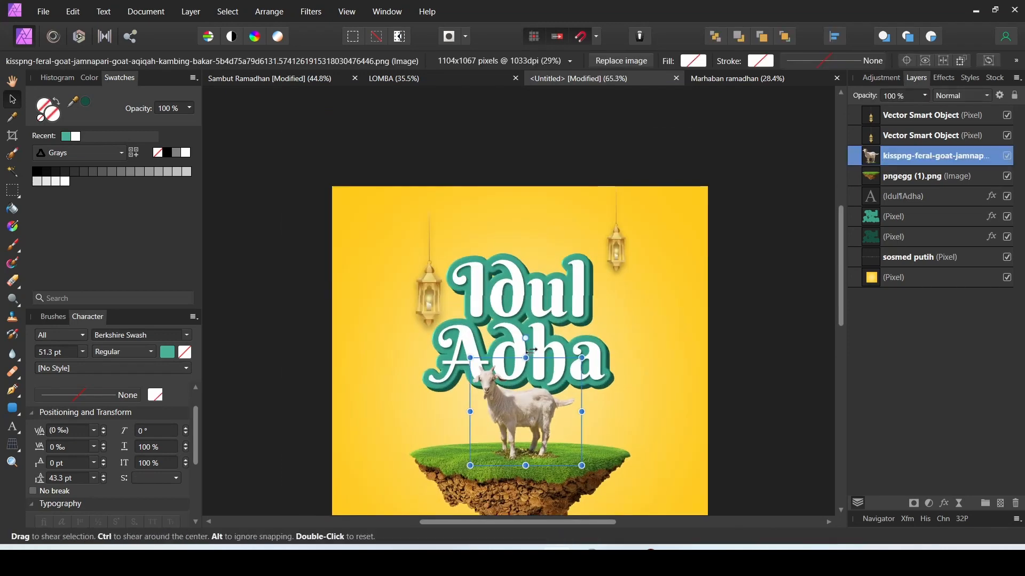
{"action": "left_click", "coordinate": [532, 481], "text": "shift"}
{"action": "left_click_drag", "start_coordinate": [533, 481], "coordinate": [530, 431]}
{"action": "scroll", "coordinate": [557, 389], "scroll_direction": "down", "scroll_amount": 3}
{"action": "scroll", "coordinate": [557, 389], "scroll_direction": "up", "scroll_amount": 2}
{"action": "left_click", "coordinate": [680, 390]}
{"action": "scroll", "coordinate": [505, 372], "scroll_direction": "up", "scroll_amount": 2}
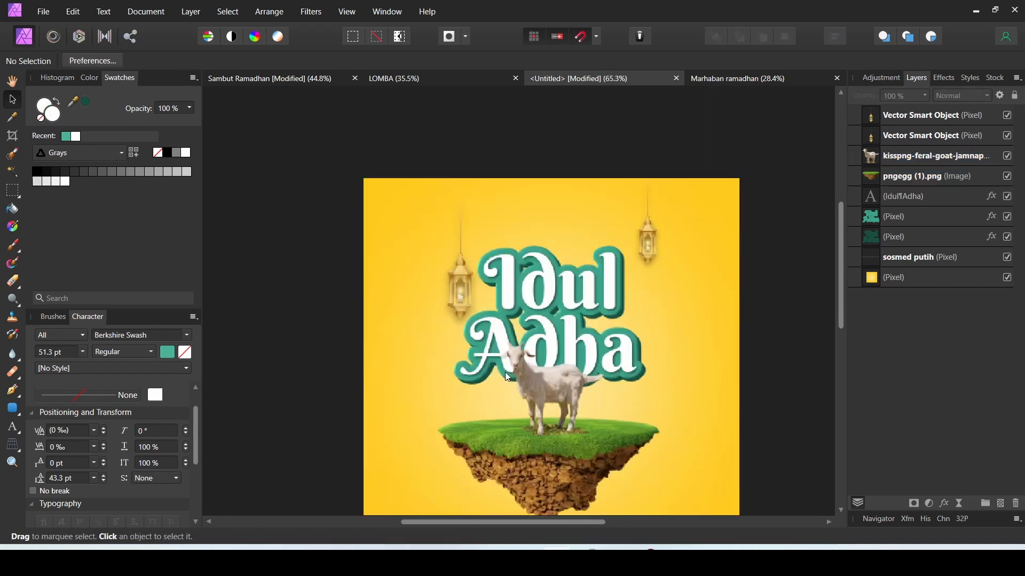
{"action": "scroll", "coordinate": [555, 370], "scroll_direction": "down", "scroll_amount": 3}
{"action": "scroll", "coordinate": [556, 398], "scroll_direction": "up", "scroll_amount": 3}
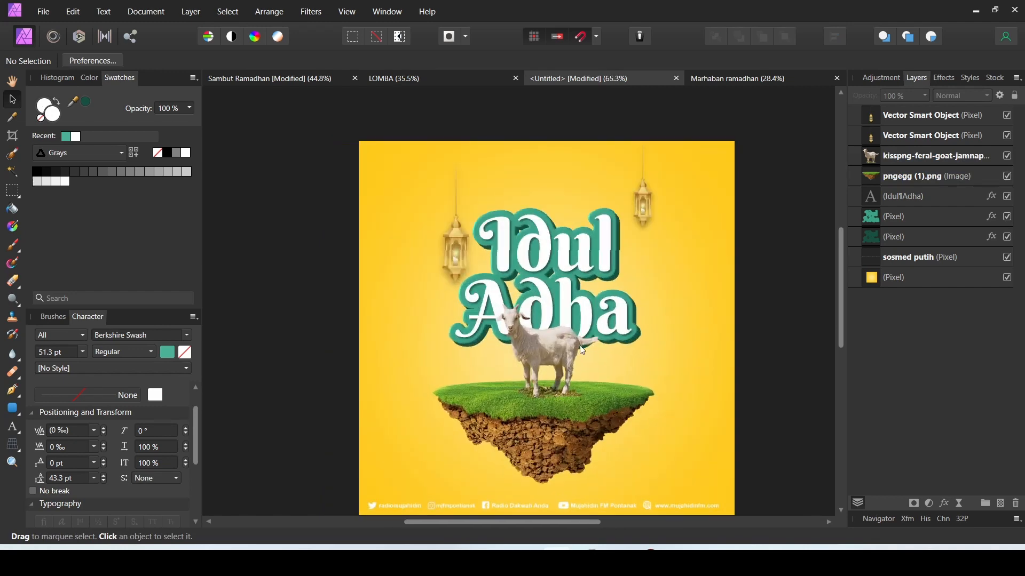
{"action": "scroll", "coordinate": [481, 310], "scroll_direction": "down", "scroll_amount": 3}
{"action": "scroll", "coordinate": [529, 281], "scroll_direction": "up", "scroll_amount": 5}
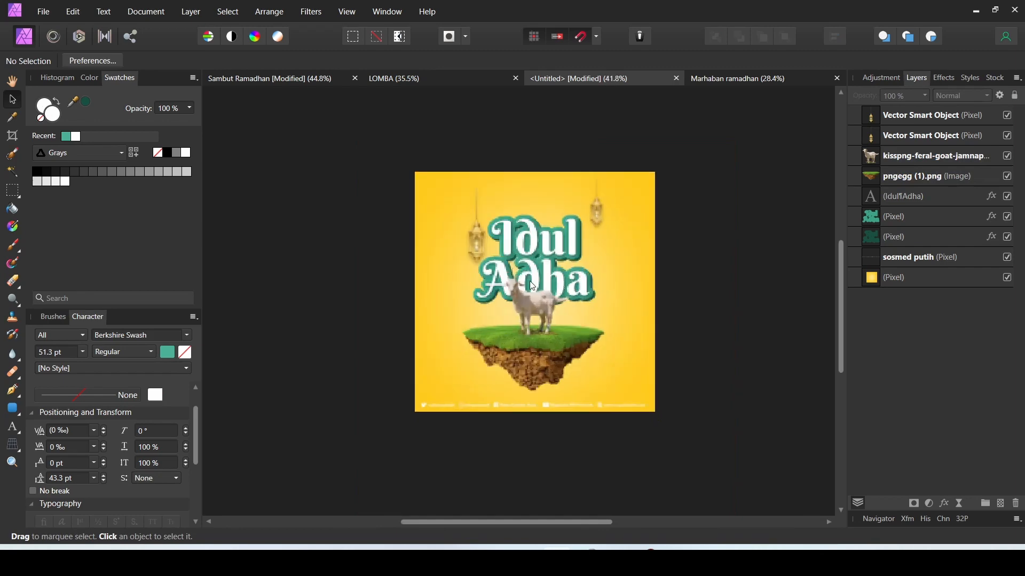
Erase the loose soil around the goat's hooves on the goat image with a soft Erase Brush about 88 px wide.
{"action": "scroll", "coordinate": [543, 328], "scroll_direction": "down", "scroll_amount": 3}
{"action": "scroll", "coordinate": [543, 346], "scroll_direction": "up", "scroll_amount": 2}
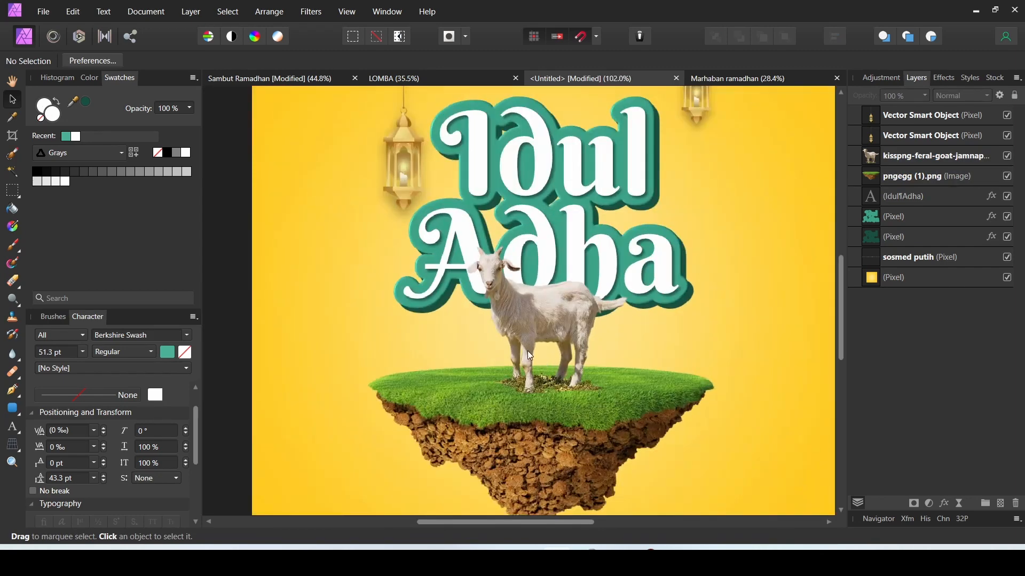
{"action": "left_click", "coordinate": [528, 351]}
{"action": "left_click", "coordinate": [11, 281]}
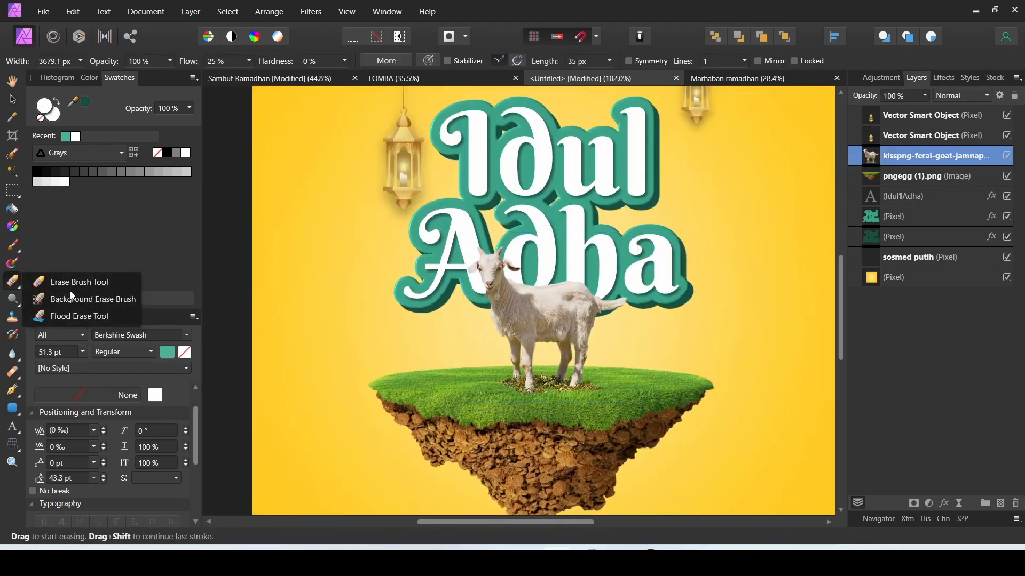
{"action": "left_click", "coordinate": [69, 299]}
{"action": "left_click", "coordinate": [15, 283]}
{"action": "left_click", "coordinate": [78, 282]}
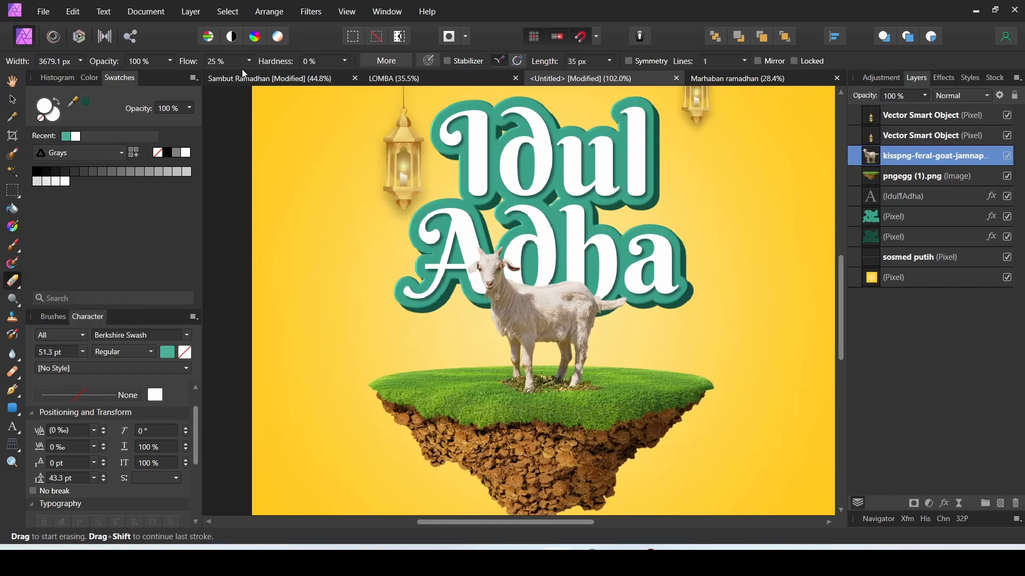
{"action": "scroll", "coordinate": [523, 415], "scroll_direction": "up", "scroll_amount": 2}
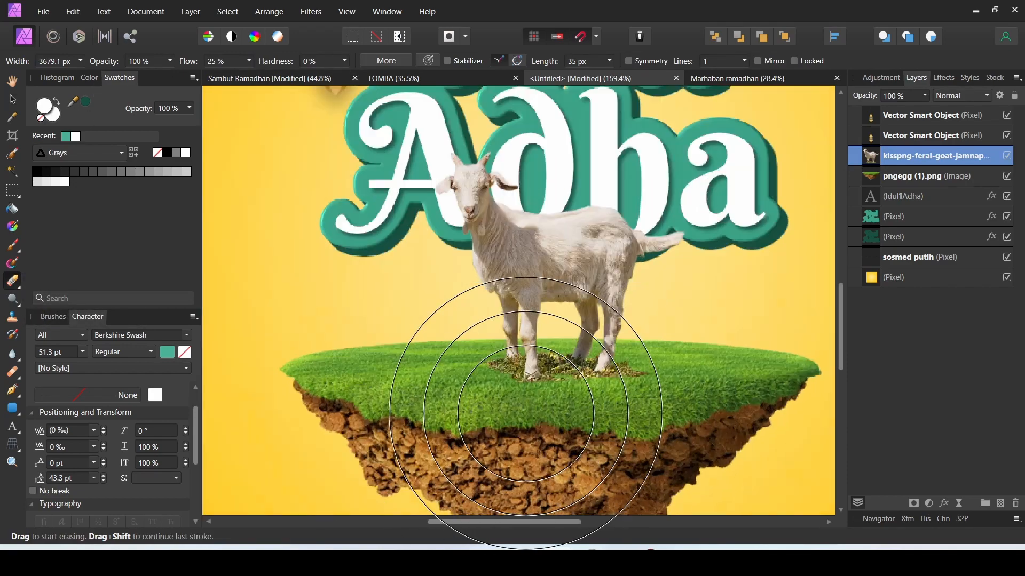
{"action": "key", "text": "["}
{"action": "key", "text": "["}
{"action": "key", "text": "["}
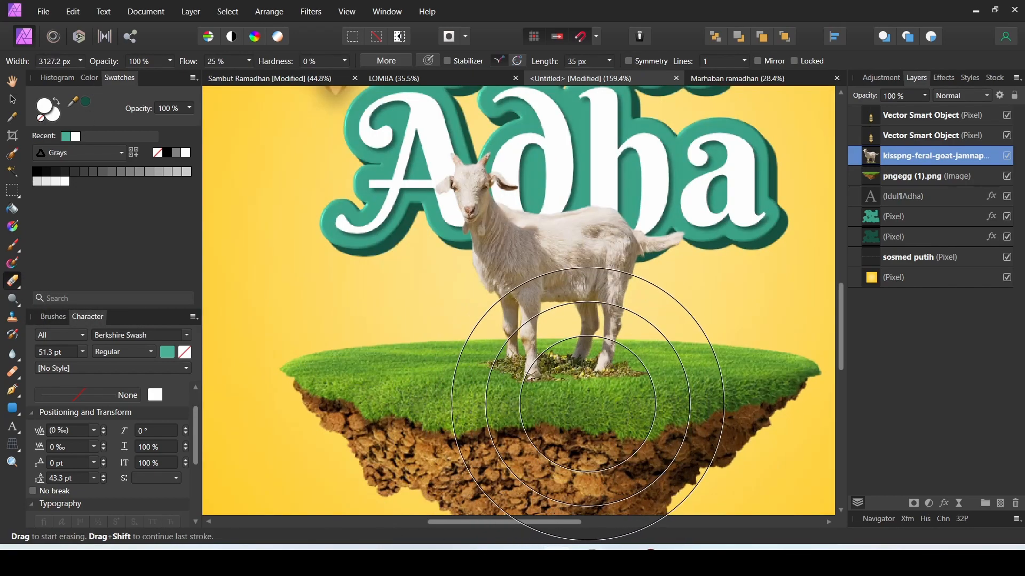
{"action": "key", "text": "["}
{"action": "key", "text": "["}
{"action": "left_click", "coordinate": [647, 391]}
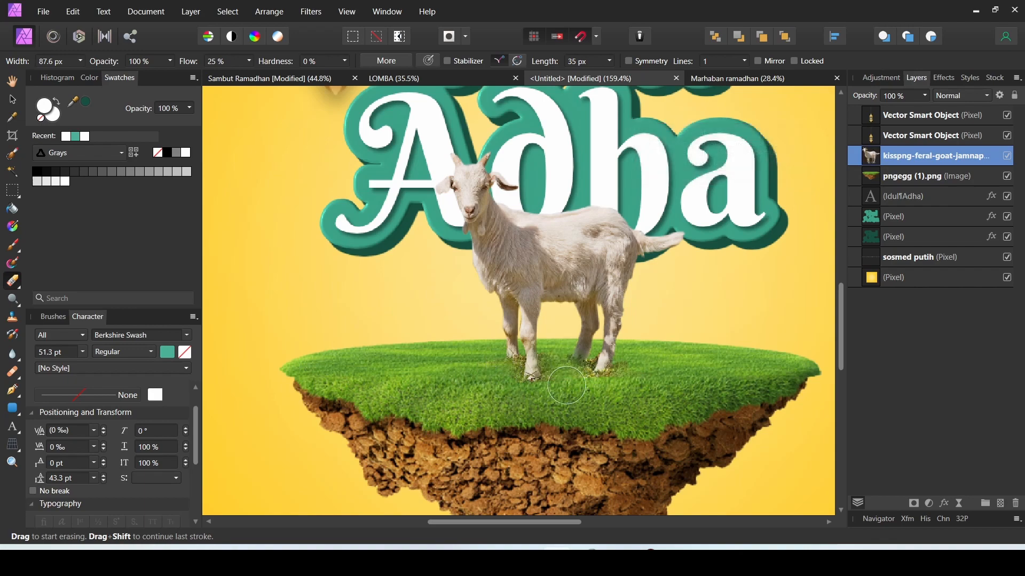
{"action": "scroll", "coordinate": [549, 359], "scroll_direction": "down", "scroll_amount": 8}
{"action": "scroll", "coordinate": [729, 362], "scroll_direction": "up", "scroll_amount": 8}
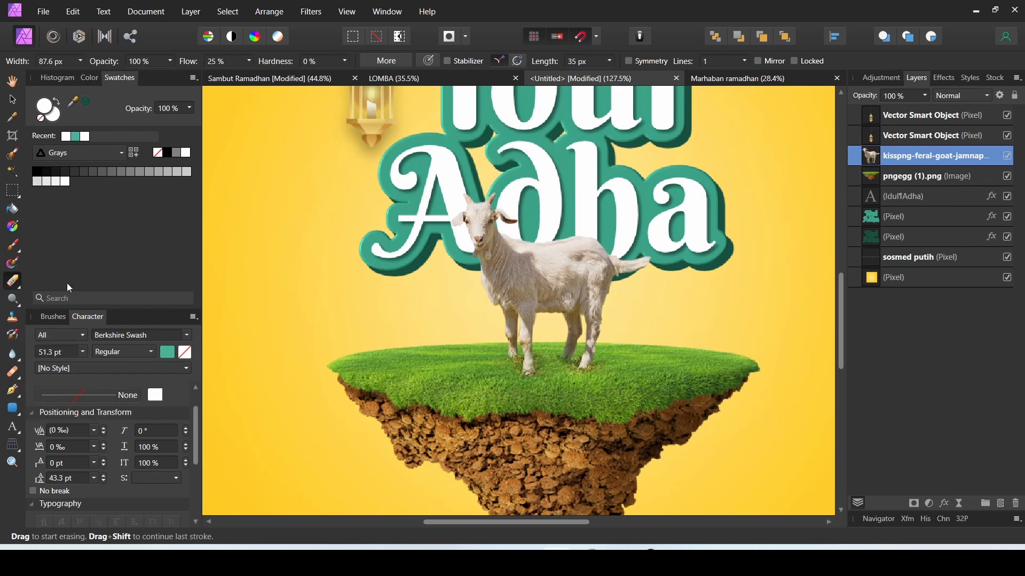
Add an empty pixel layer above the goat and set the Paint Brush colour to black (000000).
{"action": "left_click", "coordinate": [1001, 504]}
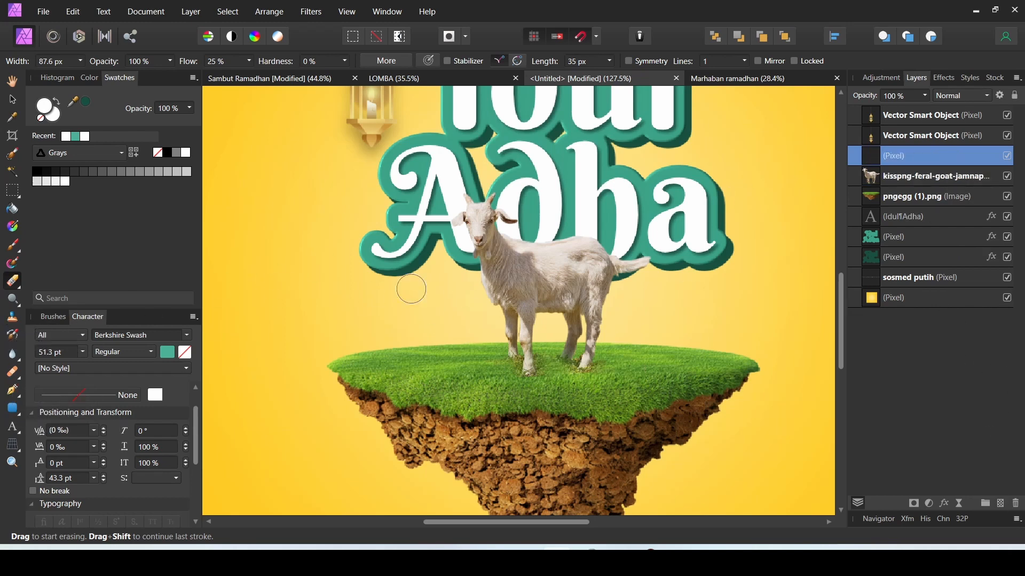
{"action": "left_click", "coordinate": [12, 245]}
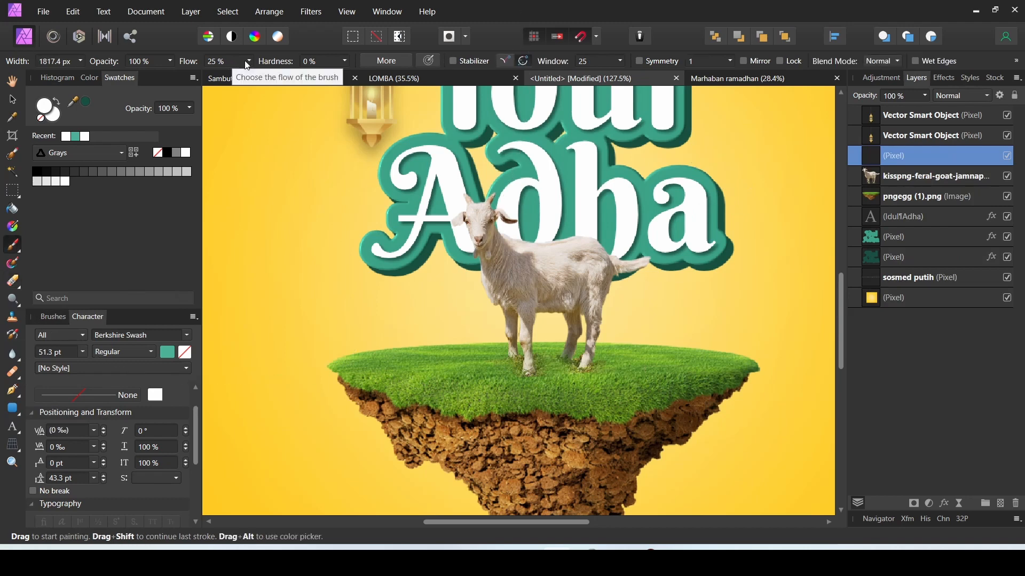
{"action": "double_click", "coordinate": [48, 108]}
{"action": "left_click_drag", "start_coordinate": [526, 435], "coordinate": [451, 485]}
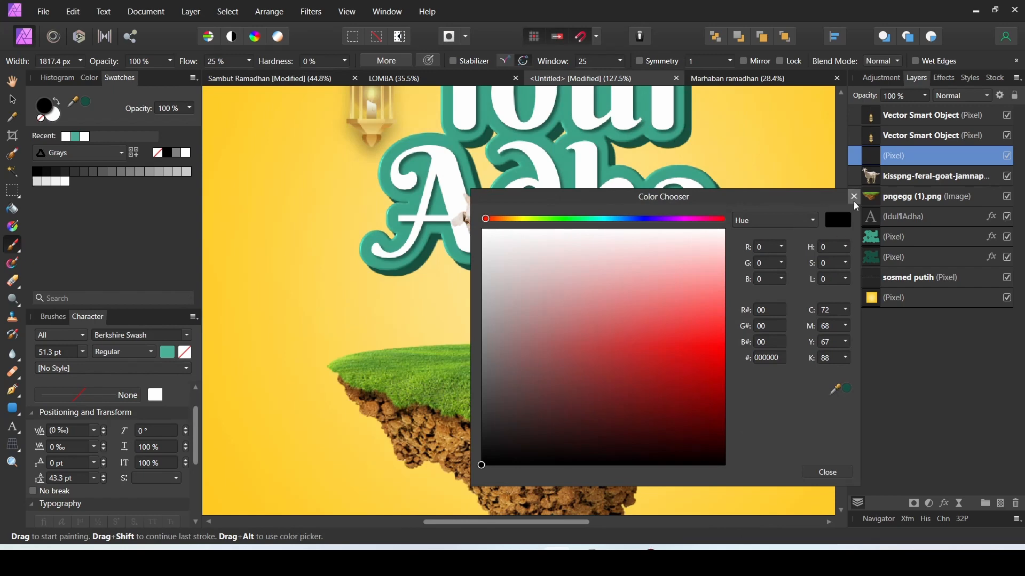
{"action": "left_click", "coordinate": [854, 198]}
Paint a soft black shadow on the new layer around the goat's legs with a reduced brush at 0% hardness.
{"action": "key", "text": "bracketleft"}
{"action": "key", "text": "bracketleft"}
{"action": "key", "text": "bracketleft"}
{"action": "key", "text": "bracketleft"}
{"action": "key", "text": "bracketleft"}
{"action": "key", "text": "bracketleft"}
{"action": "key", "text": "bracketleft"}
{"action": "key", "text": "bracketleft"}
{"action": "key", "text": "bracketleft"}
{"action": "key", "text": "bracketleft"}
{"action": "key", "text": "bracketleft"}
{"action": "key", "text": "bracketleft"}
{"action": "key", "text": "bracketleft"}
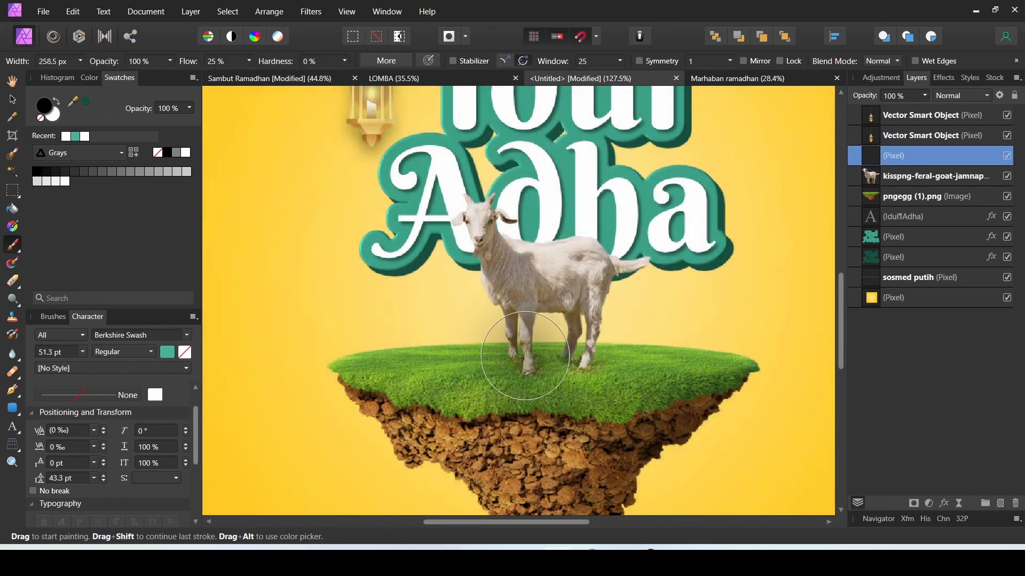
{"action": "key", "text": "bracketleft"}
{"action": "key", "text": "bracketleft"}
{"action": "mouse_move", "coordinate": [489, 368]}
{"action": "left_mouse_down"}
{"action": "mouse_move", "coordinate": [579, 361]}
{"action": "mouse_move", "coordinate": [698, 376]}
{"action": "mouse_move", "coordinate": [635, 389]}
{"action": "mouse_move", "coordinate": [533, 359]}
{"action": "mouse_move", "coordinate": [449, 367]}
{"action": "left_mouse_up"}
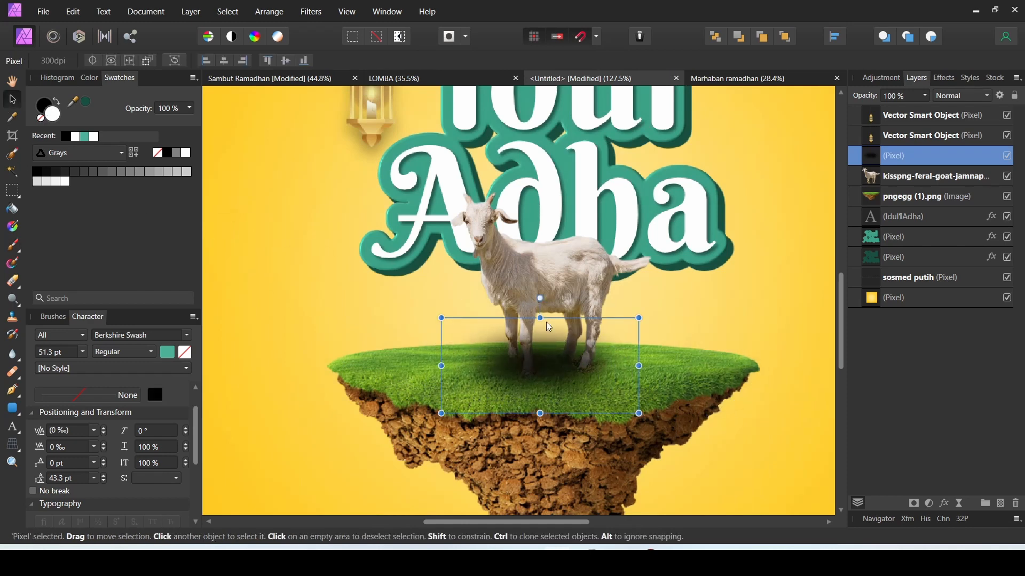
Flatten and widen the painted shadow under the goat's hooves and place its layer beneath the goat.
{"action": "left_click_drag", "start_coordinate": [540, 319], "coordinate": [661, 368]}
{"action": "key", "text": "ctrl+["}
{"action": "left_click_drag", "start_coordinate": [591, 371], "coordinate": [611, 371]}
Lower the goat shadow layer's opacity to 50%.
{"action": "left_click", "coordinate": [925, 95]}
{"action": "left_click_drag", "start_coordinate": [927, 110], "coordinate": [888, 118]}
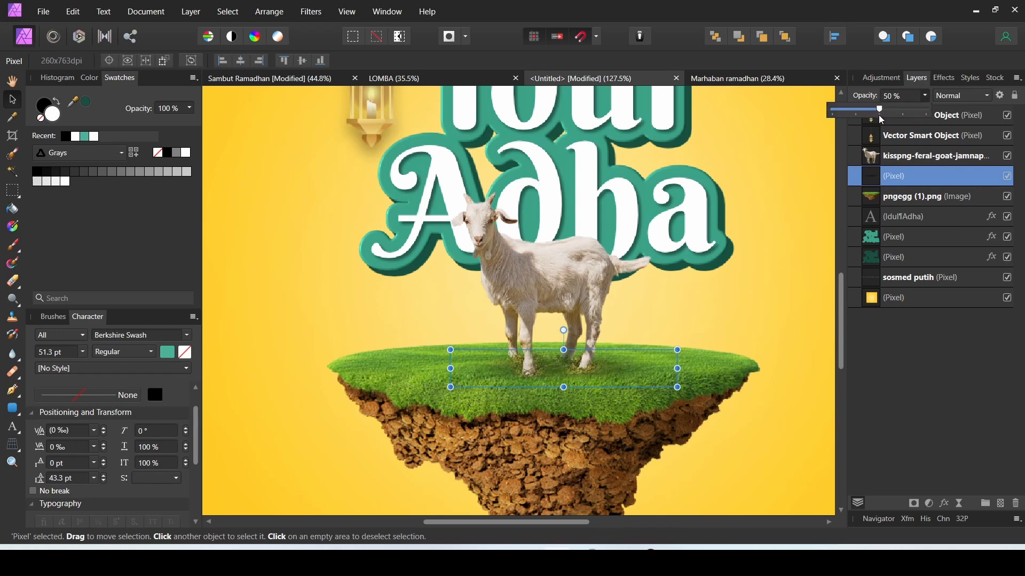
{"action": "left_click", "coordinate": [547, 427]}
Examine the goat's shadow on the grass and the overall composition with nothing selected.
{"action": "scroll", "coordinate": [521, 326], "scroll_direction": "down", "scroll_amount": 4}
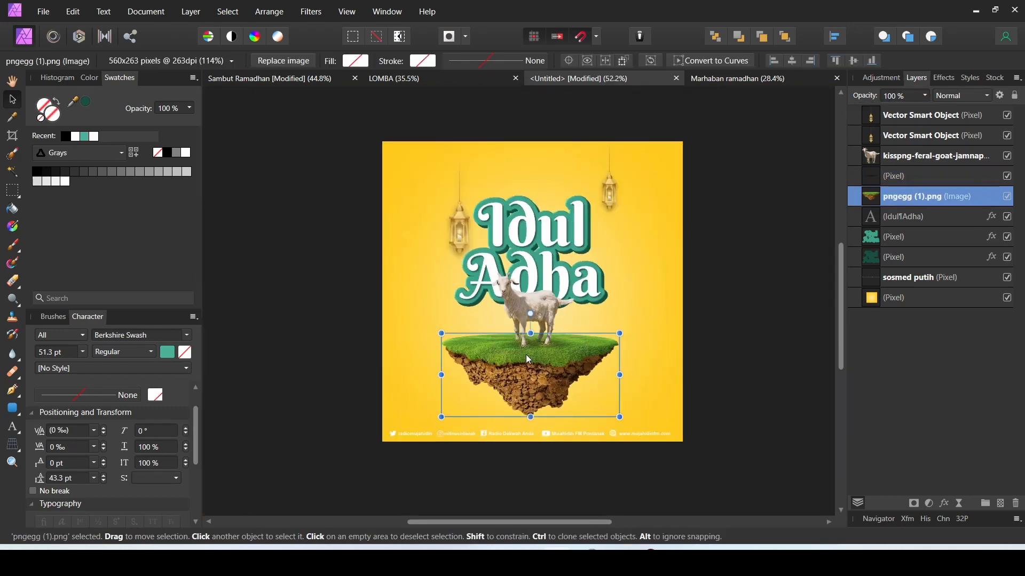
{"action": "scroll", "coordinate": [527, 354], "scroll_direction": "down", "scroll_amount": 2}
{"action": "scroll", "coordinate": [528, 355], "scroll_direction": "up", "scroll_amount": 3}
{"action": "scroll", "coordinate": [532, 355], "scroll_direction": "down", "scroll_amount": 2}
{"action": "scroll", "coordinate": [570, 346], "scroll_direction": "up", "scroll_amount": 2}
{"action": "left_click", "coordinate": [776, 338]}
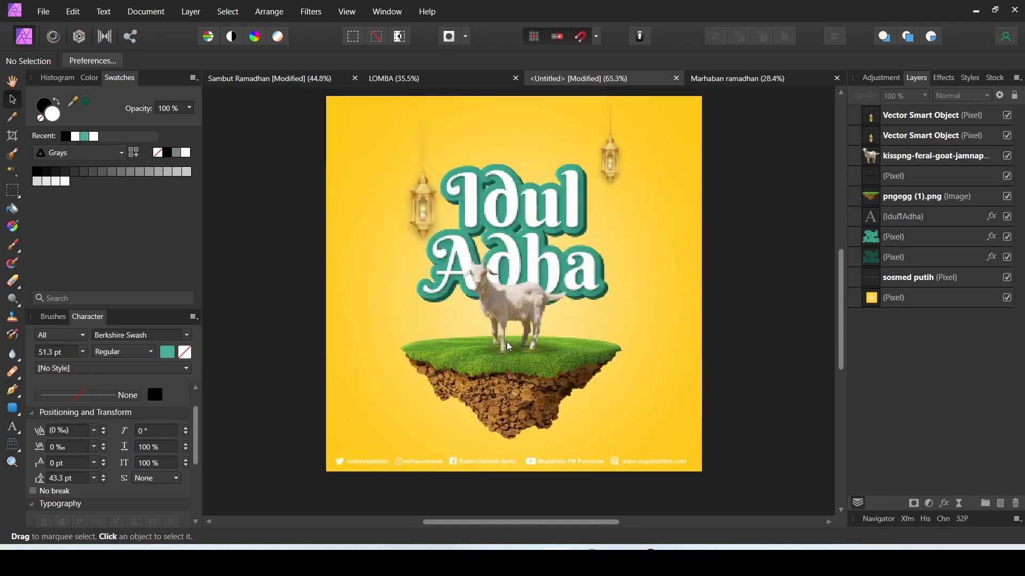
{"action": "scroll", "coordinate": [505, 344], "scroll_direction": "up", "scroll_amount": 1}
{"action": "scroll", "coordinate": [502, 347], "scroll_direction": "down", "scroll_amount": 2}
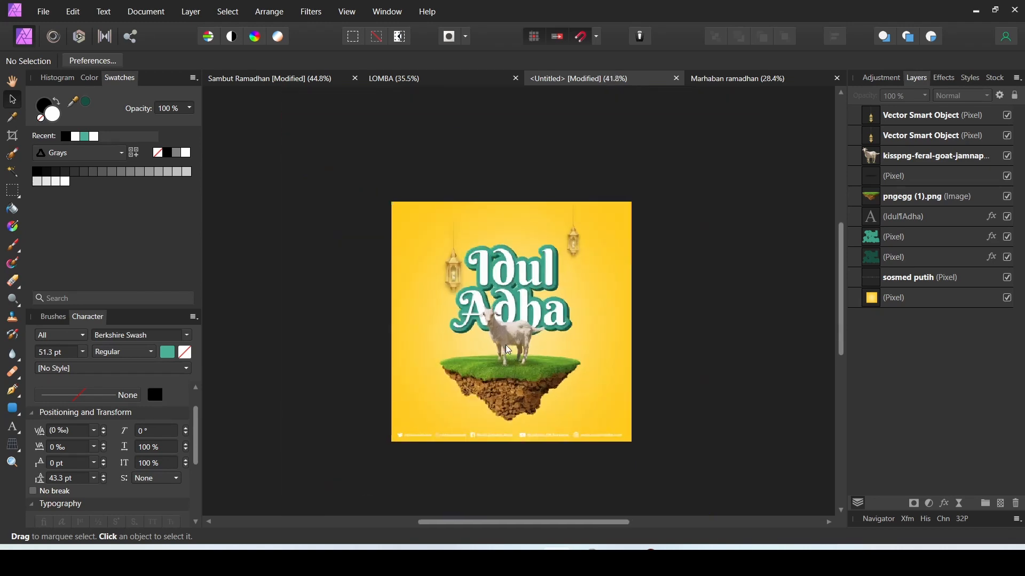
{"action": "scroll", "coordinate": [505, 345], "scroll_direction": "up", "scroll_amount": 1}
{"action": "scroll", "coordinate": [505, 345], "scroll_direction": "down", "scroll_amount": 1}
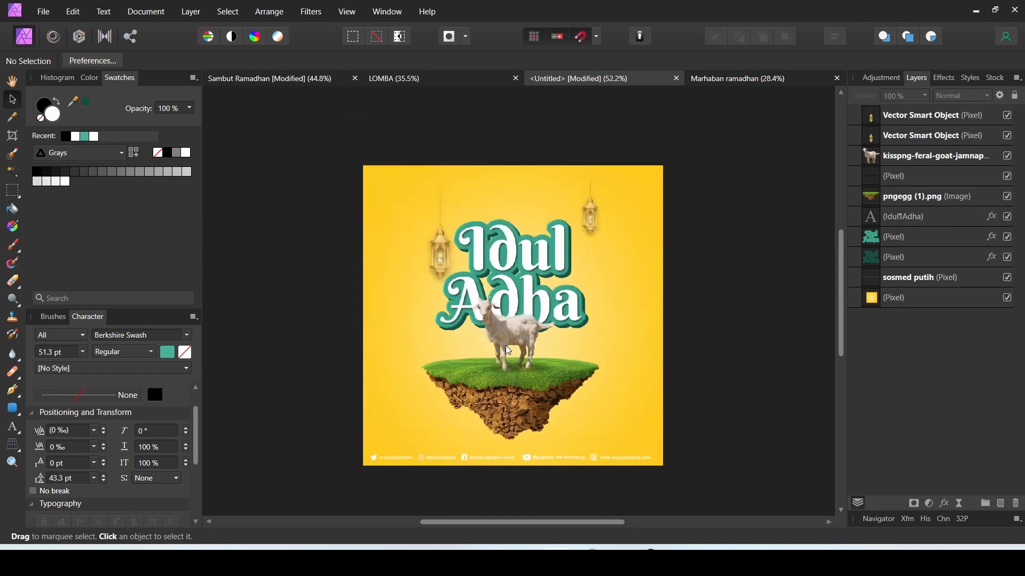
{"action": "scroll", "coordinate": [507, 347], "scroll_direction": "up", "scroll_amount": 1}
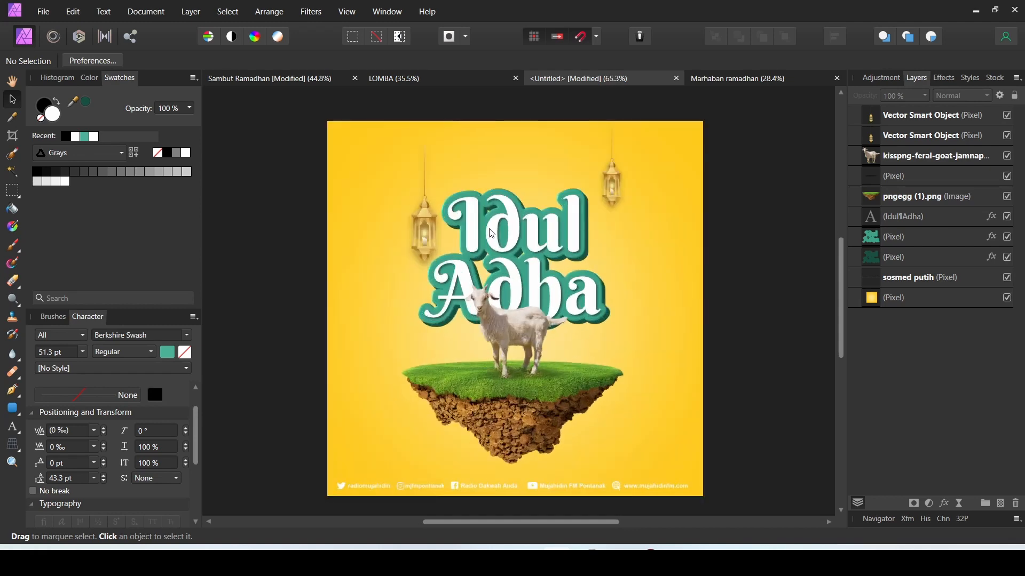
Copy the 105.8 FM radio logo from the Marhaban ramadhan document into the upper-left area of the Idul Adha post.
{"action": "left_click", "coordinate": [738, 79]}
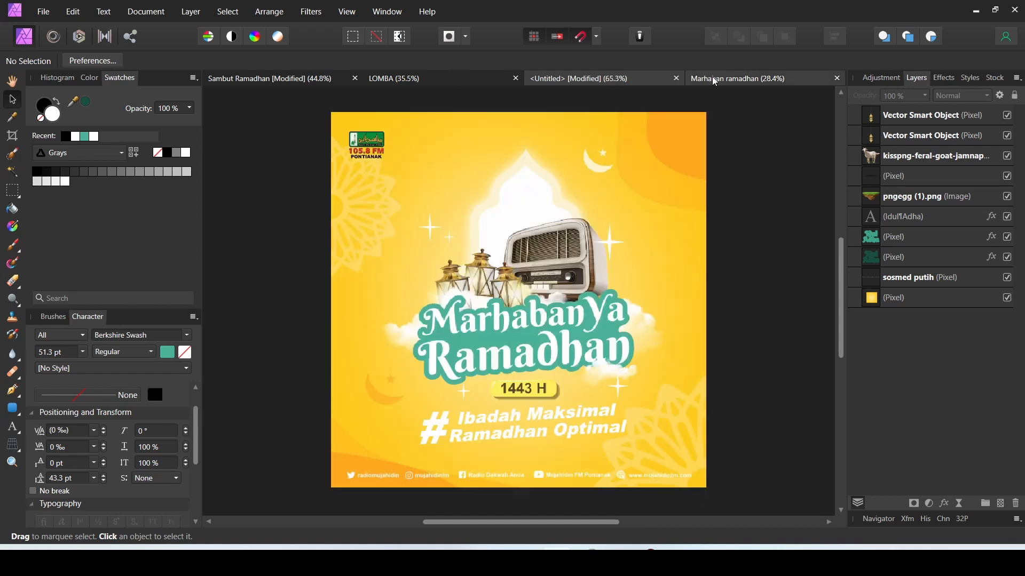
{"action": "left_click", "coordinate": [373, 149]}
{"action": "left_click", "coordinate": [459, 75]}
{"action": "left_click", "coordinate": [560, 80]}
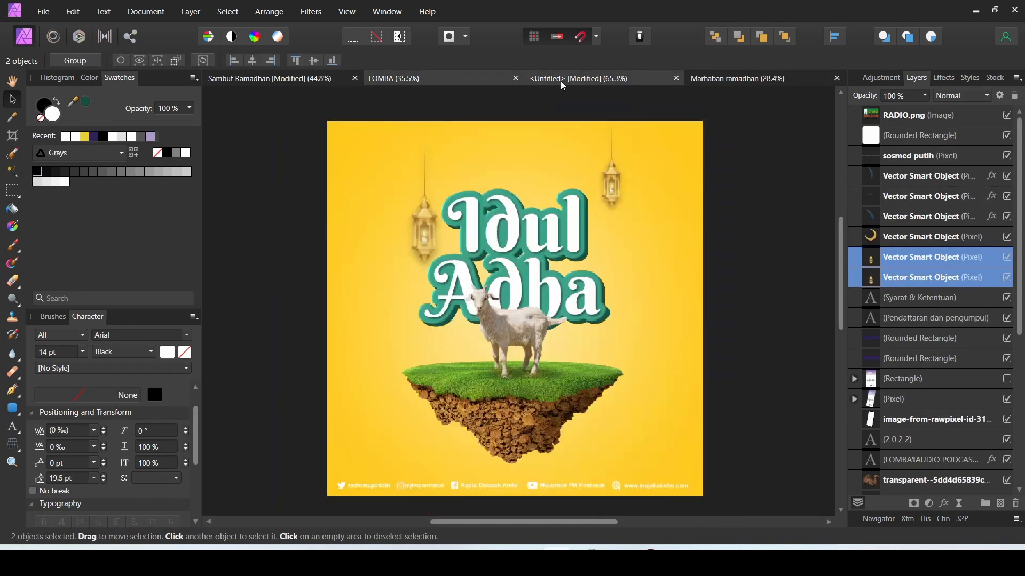
{"action": "key", "text": "ctrl+v"}
{"action": "left_click_drag", "start_coordinate": [428, 190], "coordinate": [403, 159]}
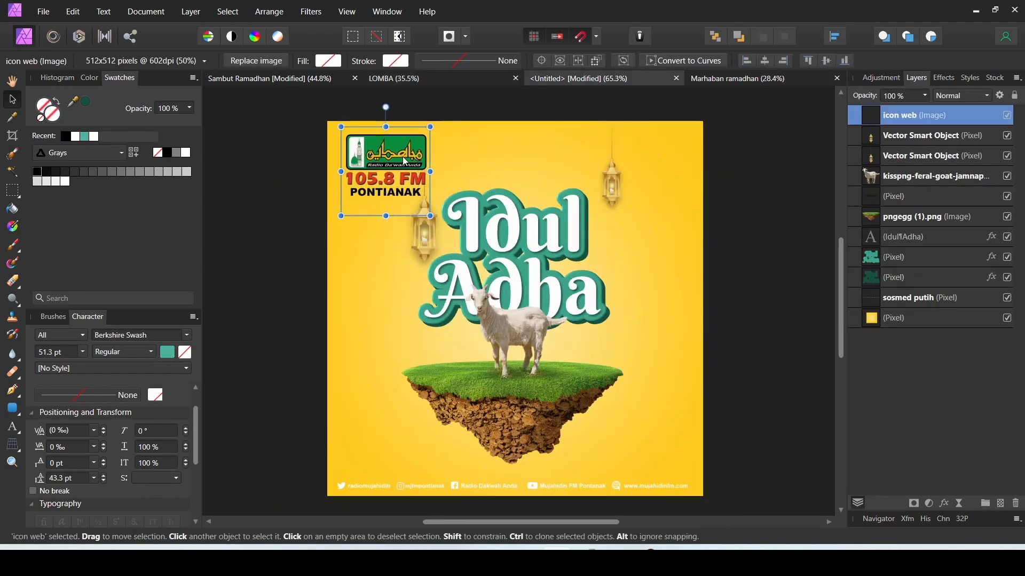
Shrink the radio logo and centre it near the upper edge of the post, above the title.
{"action": "left_click_drag", "start_coordinate": [425, 213], "coordinate": [502, 154]}
{"action": "left_click", "coordinate": [747, 224]}
{"action": "scroll", "coordinate": [507, 197], "scroll_direction": "down", "scroll_amount": 4}
{"action": "scroll", "coordinate": [514, 196], "scroll_direction": "up", "scroll_amount": 5}
{"action": "scroll", "coordinate": [483, 181], "scroll_direction": "down", "scroll_amount": 4}
{"action": "scroll", "coordinate": [483, 210], "scroll_direction": "up", "scroll_amount": 2}
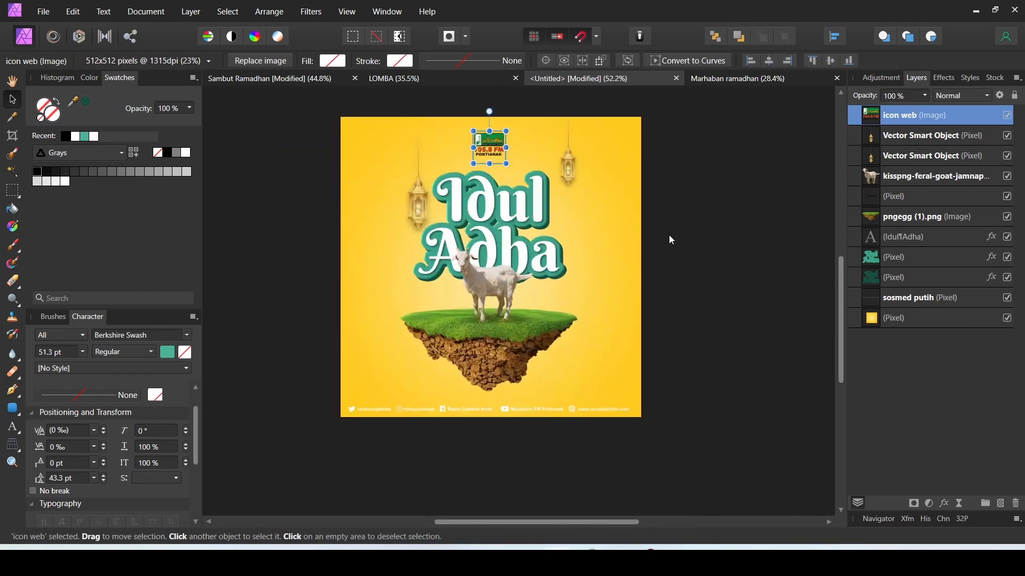
Examine the whole poster composition closely, from the logo and title to the island, with nothing selected.
{"action": "left_click", "coordinate": [670, 238]}
{"action": "scroll", "coordinate": [517, 197], "scroll_direction": "down", "scroll_amount": 3}
{"action": "scroll", "coordinate": [516, 208], "scroll_direction": "up", "scroll_amount": 3}
{"action": "scroll", "coordinate": [507, 238], "scroll_direction": "up", "scroll_amount": 2}
{"action": "scroll", "coordinate": [497, 246], "scroll_direction": "down", "scroll_amount": 3}
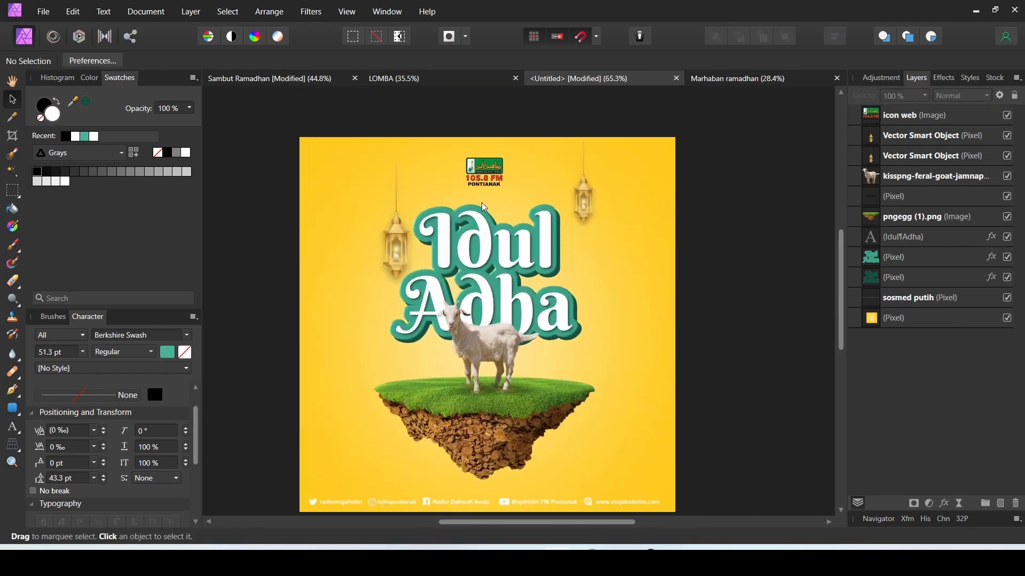
{"action": "scroll", "coordinate": [480, 264], "scroll_direction": "up", "scroll_amount": 3}
{"action": "scroll", "coordinate": [469, 321], "scroll_direction": "up", "scroll_amount": 1}
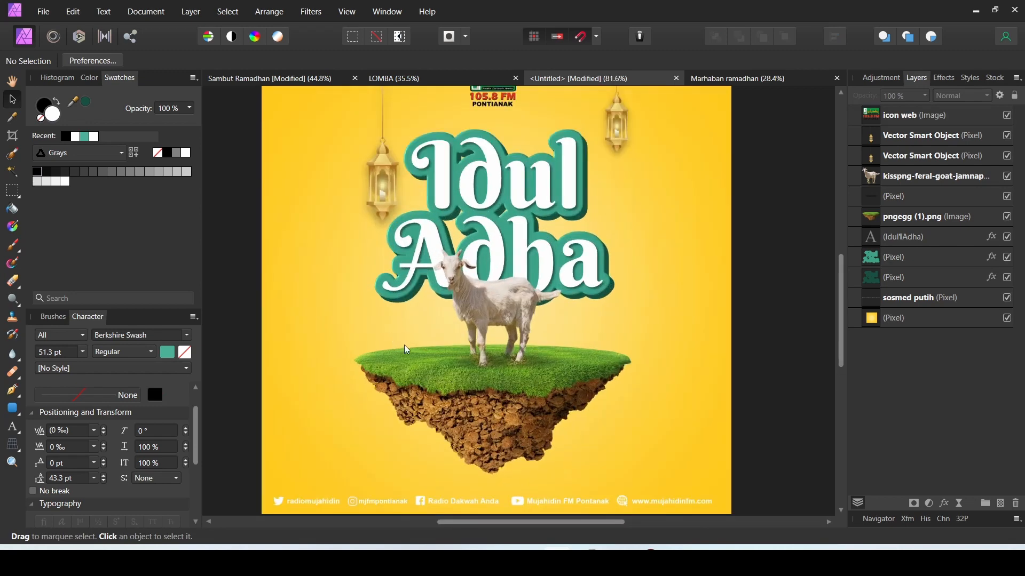
{"action": "scroll", "coordinate": [514, 312], "scroll_direction": "down", "scroll_amount": 1}
{"action": "scroll", "coordinate": [515, 312], "scroll_direction": "up", "scroll_amount": 1}
{"action": "scroll", "coordinate": [501, 320], "scroll_direction": "down", "scroll_amount": 1}
{"action": "scroll", "coordinate": [499, 363], "scroll_direction": "up", "scroll_amount": 1}
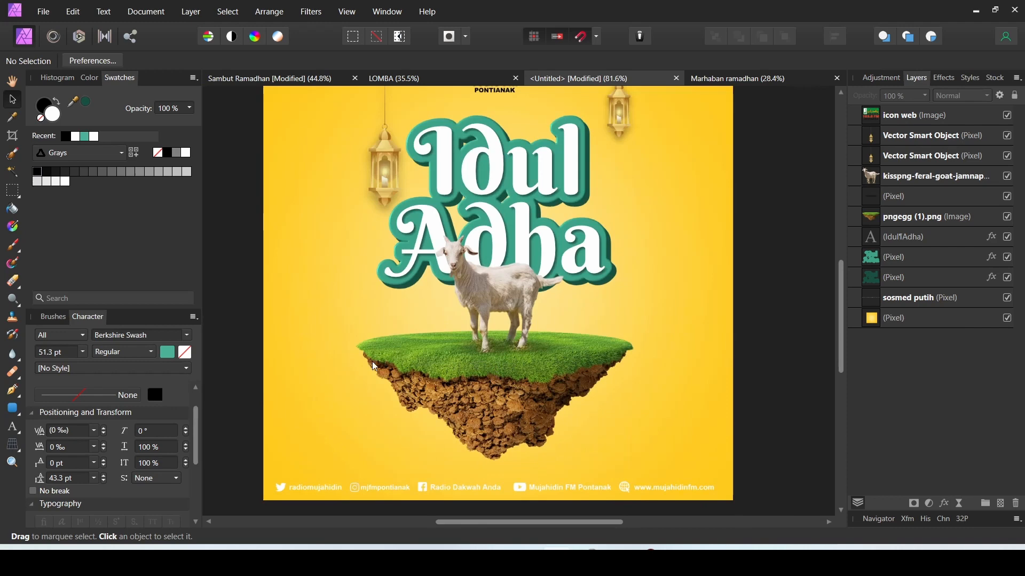
Draw a wide, flat rounded rectangle across the island's rock and fill it with the yellow sampled from the background.
{"action": "left_click", "coordinate": [13, 410]}
{"action": "left_click_drag", "start_coordinate": [446, 415], "coordinate": [566, 434]}
{"action": "left_click", "coordinate": [81, 61]}
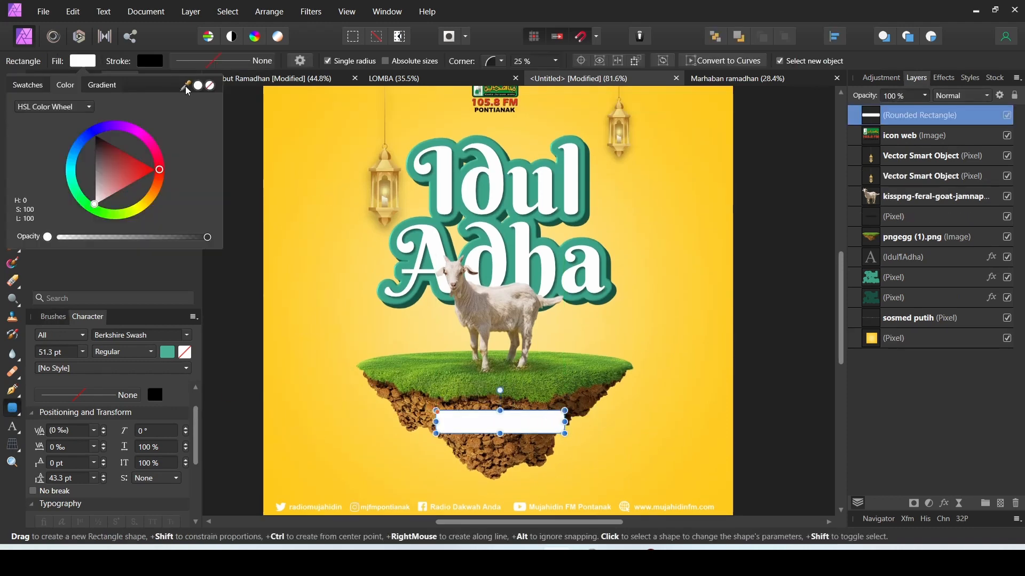
{"action": "left_click_drag", "start_coordinate": [184, 85], "coordinate": [307, 187]}
{"action": "left_click", "coordinate": [197, 86]}
{"action": "left_click", "coordinate": [362, 74]}
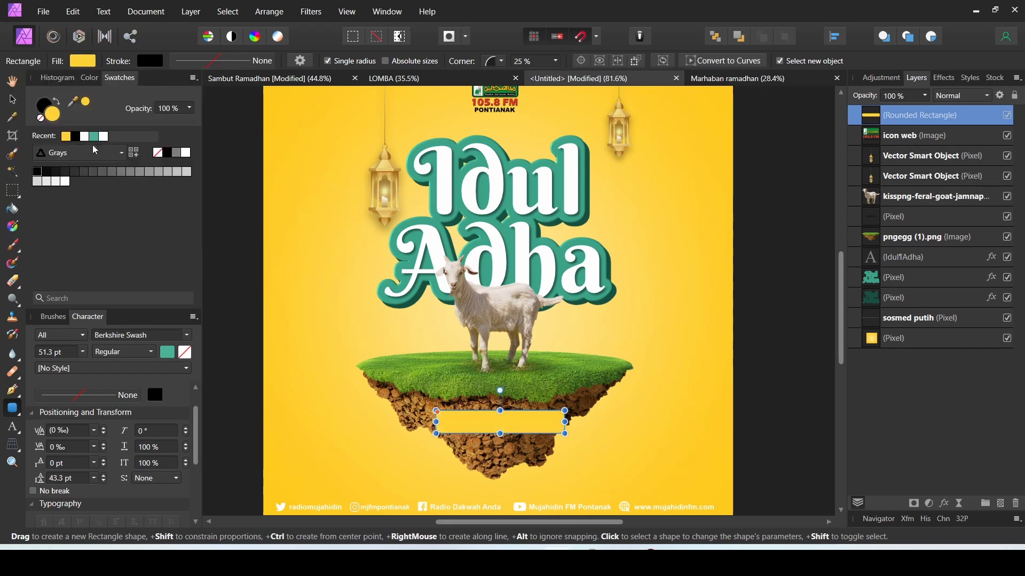
Narrow the yellow rounded rectangle and centre it on the grass just beneath the goat's feet.
{"action": "left_click", "coordinate": [12, 101]}
{"action": "left_click", "coordinate": [234, 179]}
{"action": "scroll", "coordinate": [481, 273], "scroll_direction": "down", "scroll_amount": 3}
{"action": "scroll", "coordinate": [493, 347], "scroll_direction": "up", "scroll_amount": 2}
{"action": "mouse_move", "coordinate": [494, 348]}
{"action": "left_mouse_down"}
{"action": "mouse_move", "coordinate": [487, 285]}
{"action": "mouse_move", "coordinate": [490, 336]}
{"action": "left_mouse_up"}
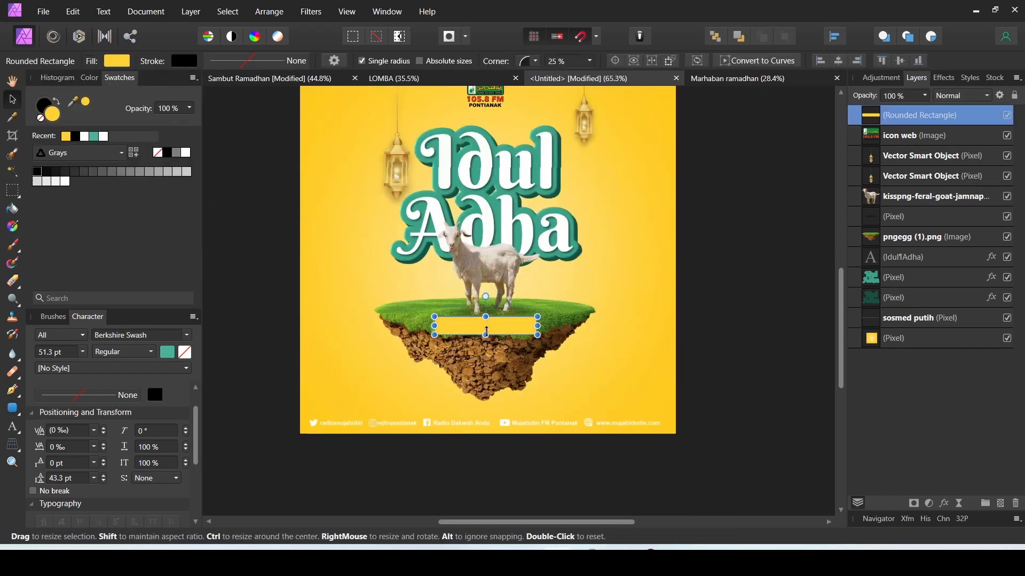
{"action": "scroll", "coordinate": [489, 333], "scroll_direction": "up", "scroll_amount": 3}
{"action": "left_click_drag", "start_coordinate": [385, 339], "coordinate": [437, 334]}
{"action": "left_click_drag", "start_coordinate": [500, 324], "coordinate": [479, 322]}
{"action": "scroll", "coordinate": [518, 318], "scroll_direction": "down", "scroll_amount": 4}
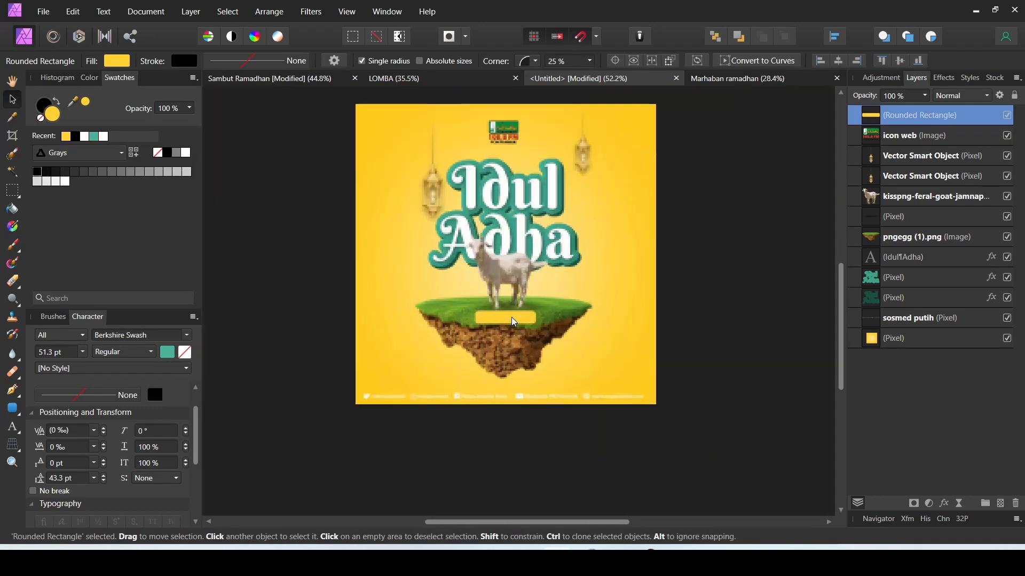
Add the art text "1443 H" beside the title.
{"action": "scroll", "coordinate": [511, 317], "scroll_direction": "up", "scroll_amount": 2}
{"action": "left_click", "coordinate": [12, 427]}
{"action": "scroll", "coordinate": [460, 353], "scroll_direction": "up", "scroll_amount": 2}
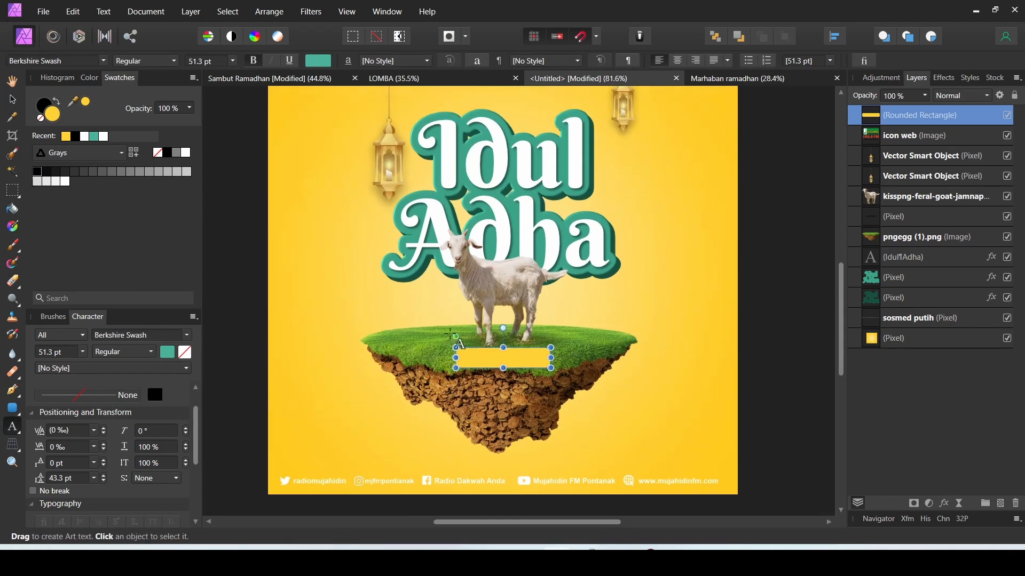
{"action": "left_click_drag", "start_coordinate": [302, 267], "coordinate": [322, 277]}
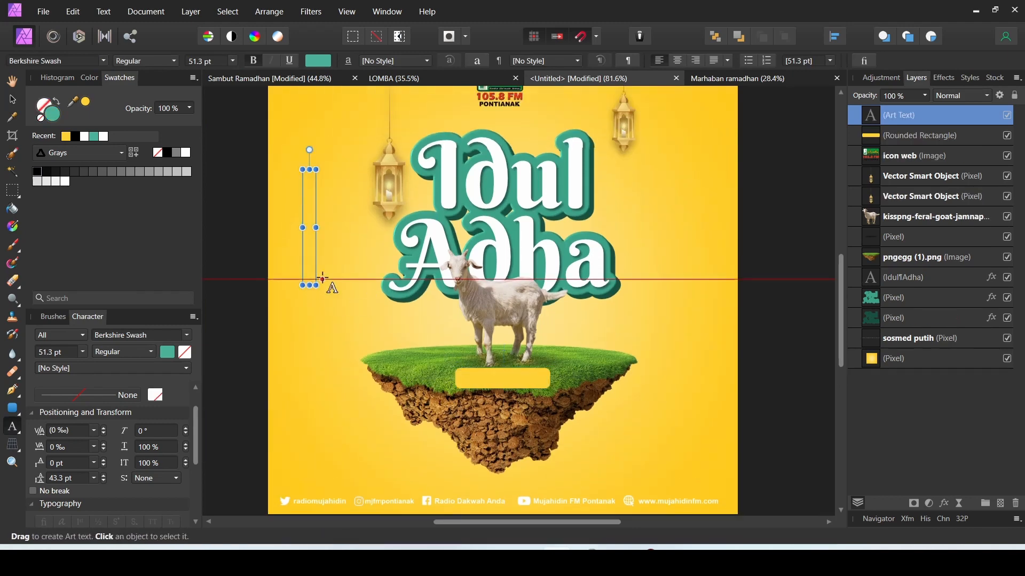
{"action": "type", "text": "10"}
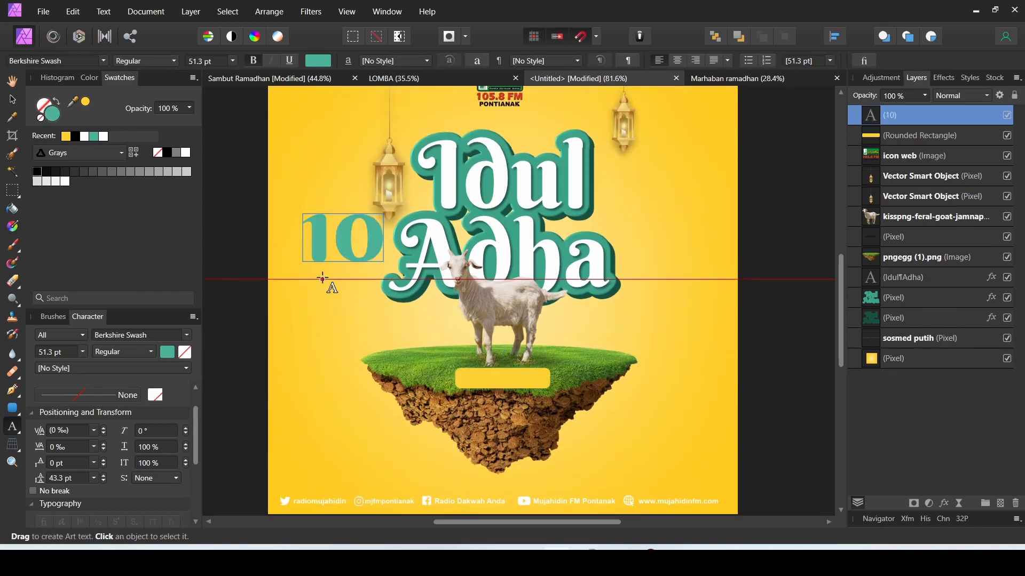
{"action": "key", "text": "BackSpace"}
{"action": "type", "text": "44"}
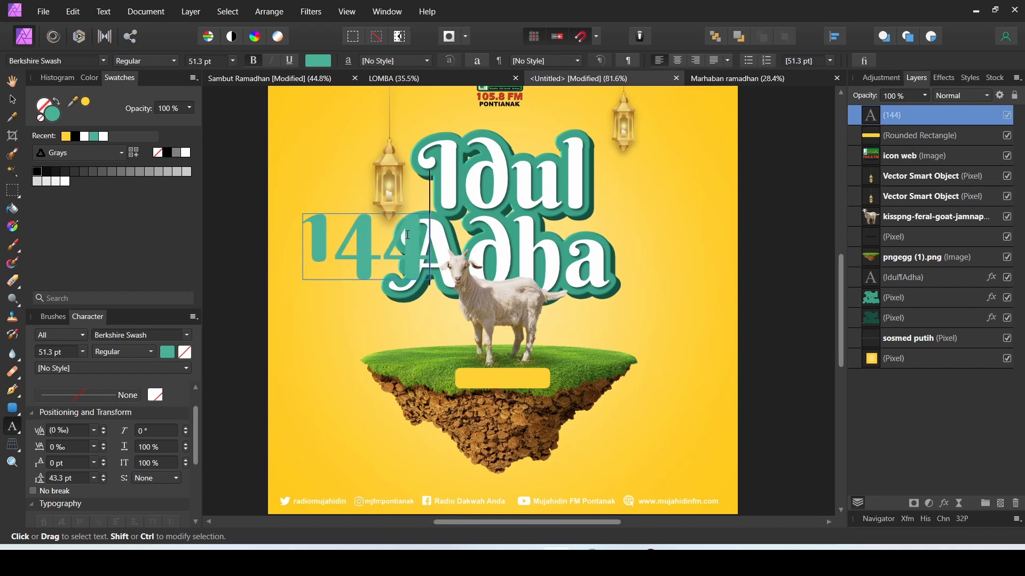
{"action": "type", "text": "3 "}
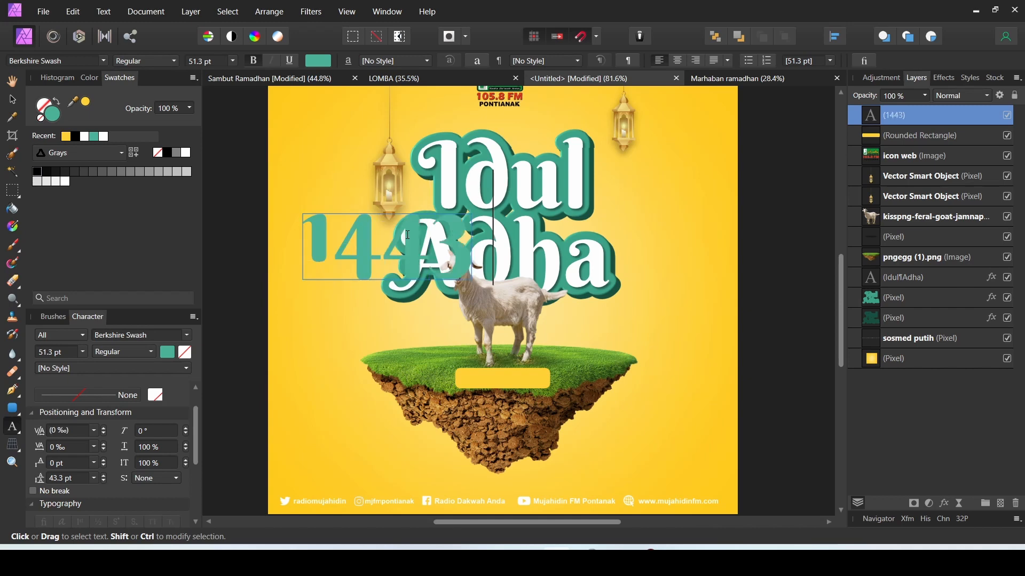
{"action": "type", "text": "H"}
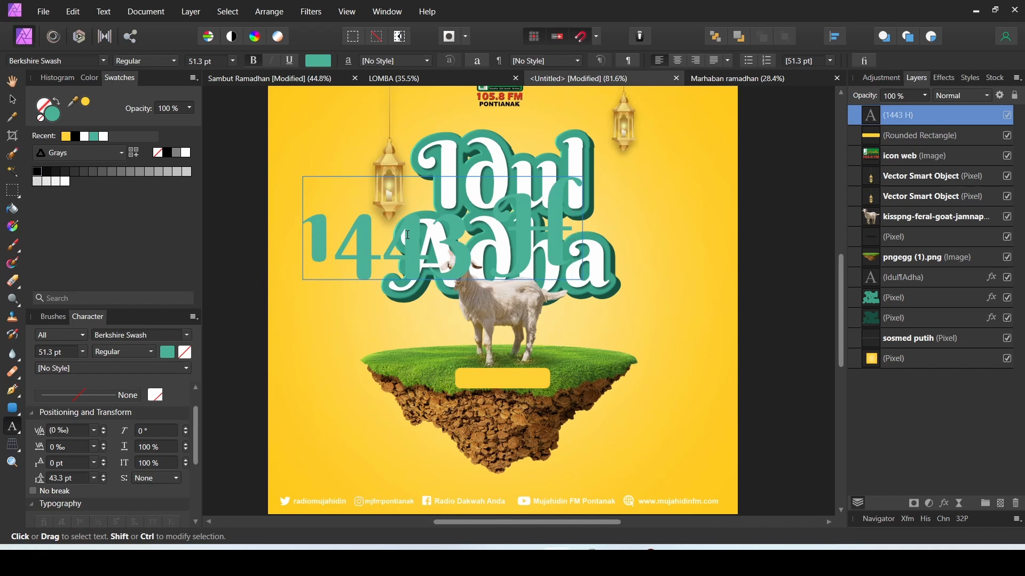
Format the whole "1443 H" text in Arial Bold with a black fill.
{"action": "key", "text": "ctrl+a"}
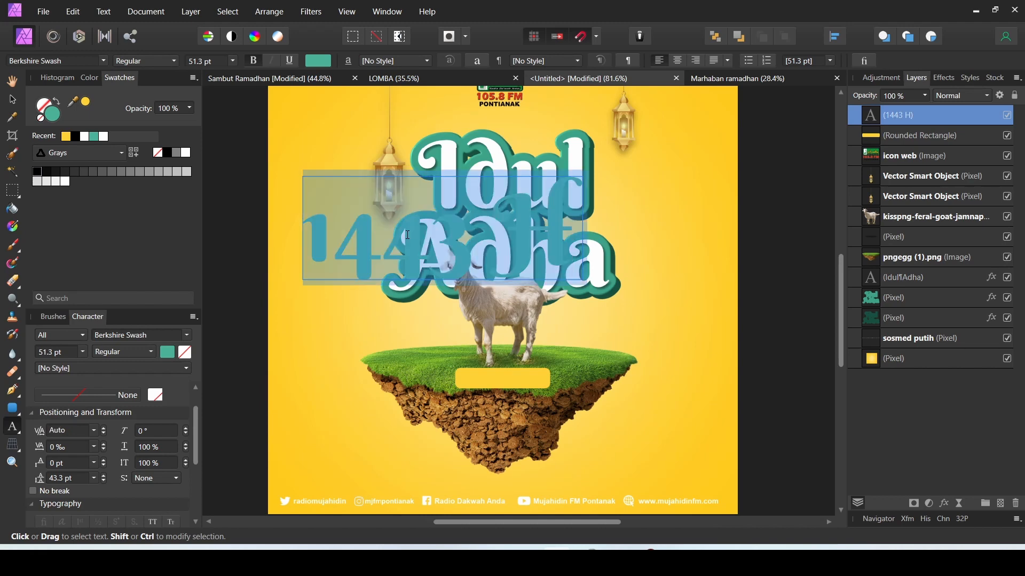
{"action": "left_click", "coordinate": [71, 62]}
{"action": "type", "text": "arial"}
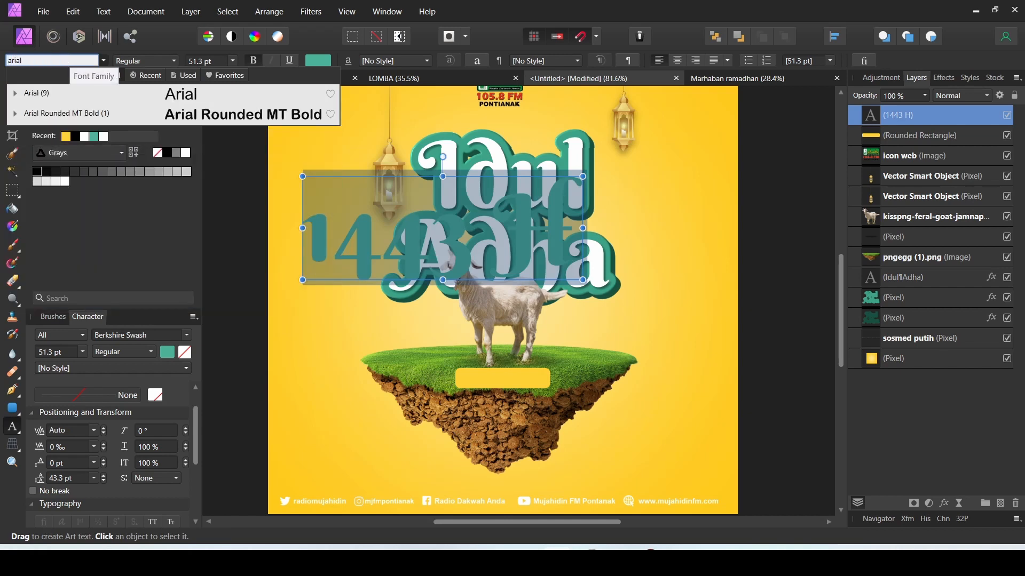
{"action": "left_click", "coordinate": [79, 99]}
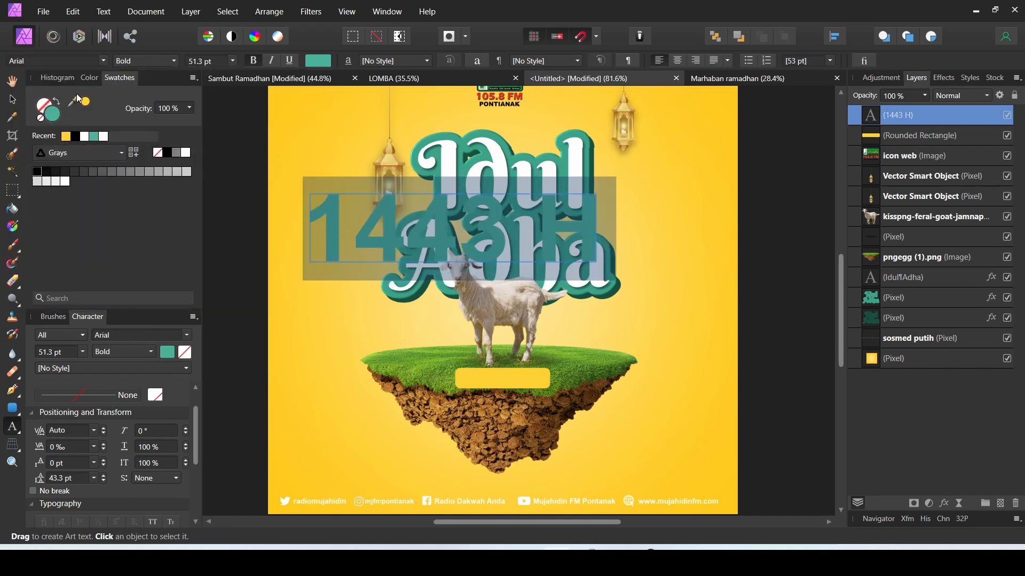
{"action": "left_click", "coordinate": [319, 65]}
{"action": "left_click_drag", "start_coordinate": [334, 154], "coordinate": [417, 199]}
Shrink the "1443 H" text to about 9 pt and place it on the yellow rounded rectangle, near its left end.
{"action": "left_click", "coordinate": [10, 99]}
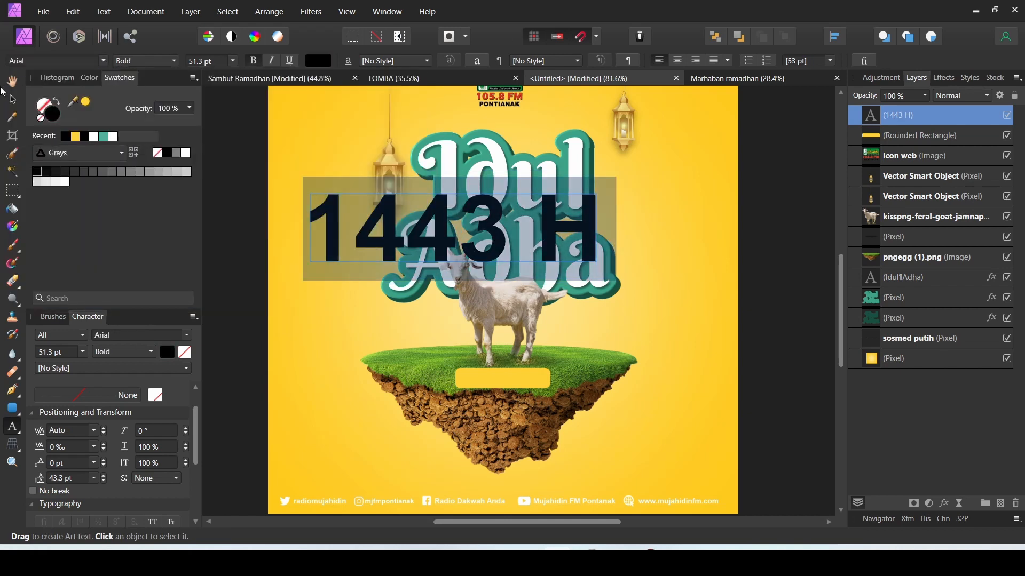
{"action": "left_click_drag", "start_coordinate": [597, 263], "coordinate": [598, 447]}
{"action": "scroll", "coordinate": [354, 262], "scroll_direction": "up", "scroll_amount": 2}
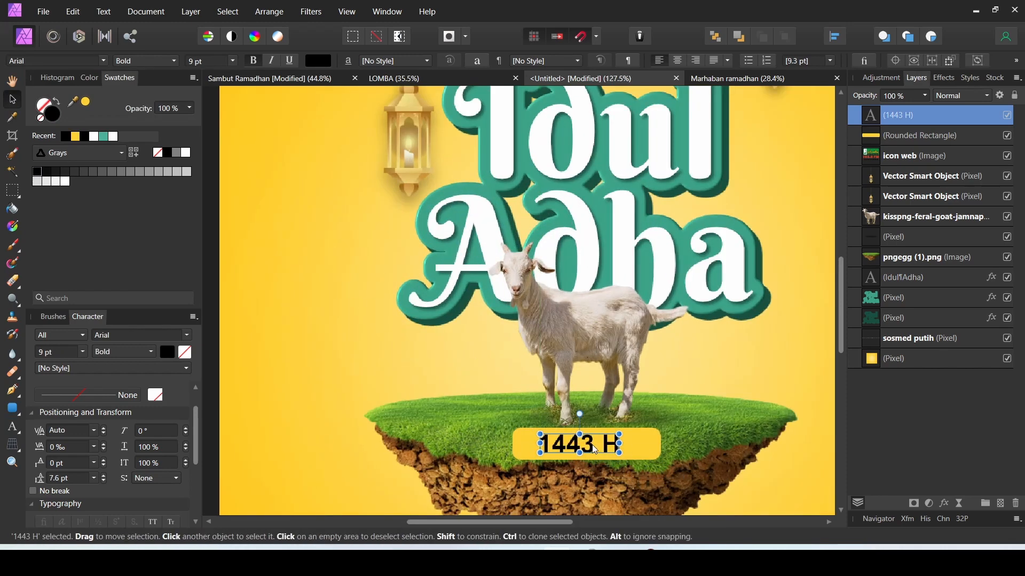
{"action": "left_click", "coordinate": [488, 409]}
{"action": "scroll", "coordinate": [480, 363], "scroll_direction": "down", "scroll_amount": 6}
{"action": "scroll", "coordinate": [524, 386], "scroll_direction": "up", "scroll_amount": 8}
{"action": "left_click", "coordinate": [482, 399]}
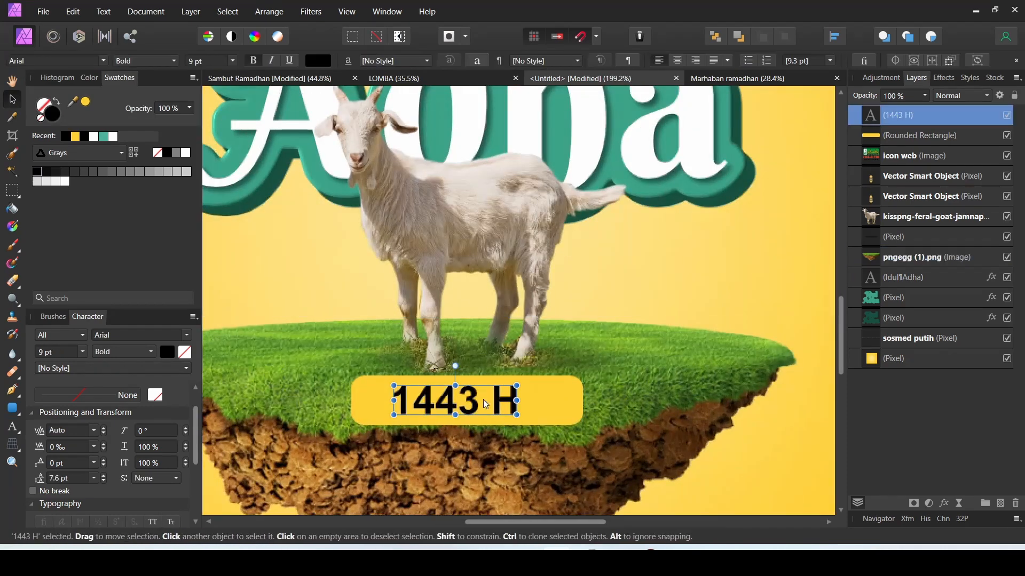
Extend the year text to read "1443 H / 2022".
{"action": "key", "text": "t"}
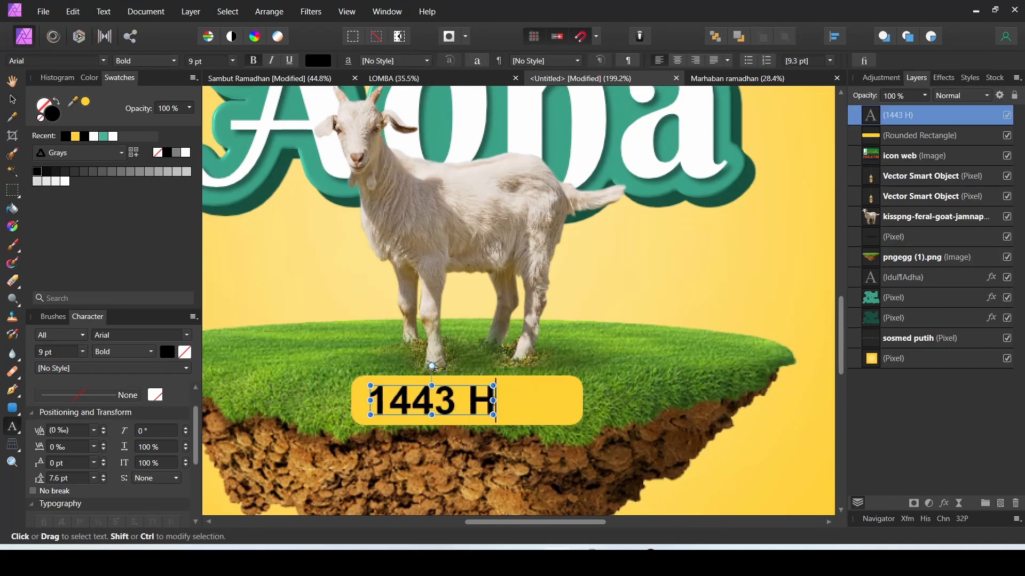
{"action": "type", "text": "/ 2022"}
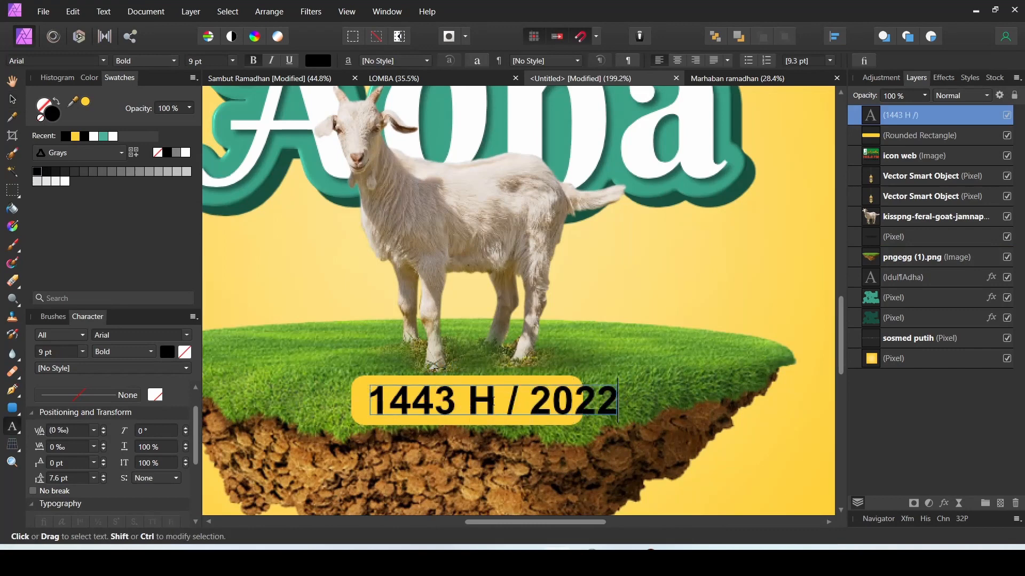
{"action": "key", "text": "Escape"}
Widen the yellow rounded rectangle to the right so it encloses the full "1443 H / 2022" text.
{"action": "left_click", "coordinate": [14, 98]}
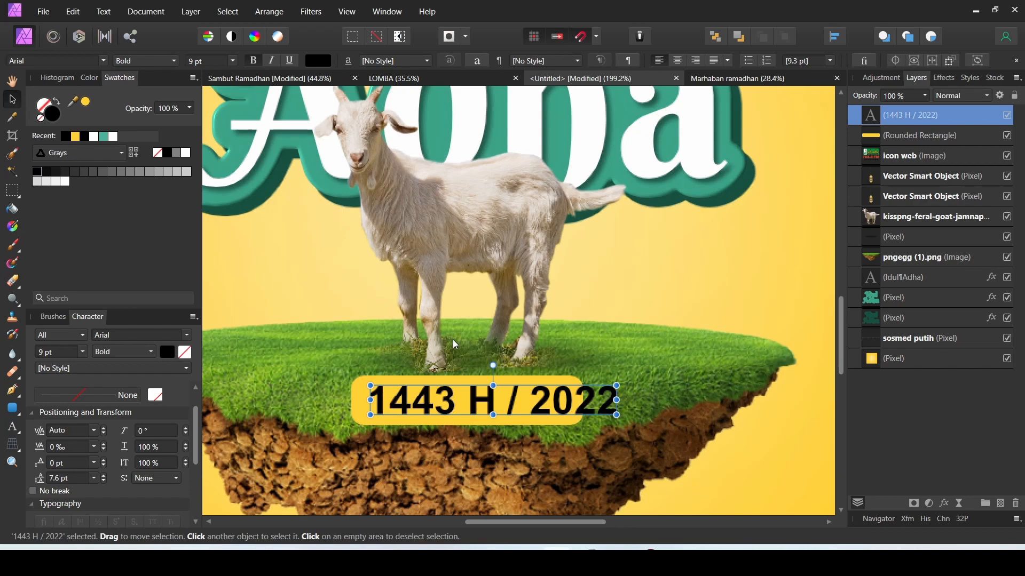
{"action": "left_click", "coordinate": [457, 380]}
{"action": "left_click_drag", "start_coordinate": [585, 400], "coordinate": [639, 400]}
{"action": "scroll", "coordinate": [496, 385], "scroll_direction": "down", "scroll_amount": 5}
{"action": "scroll", "coordinate": [495, 385], "scroll_direction": "up", "scroll_amount": 5}
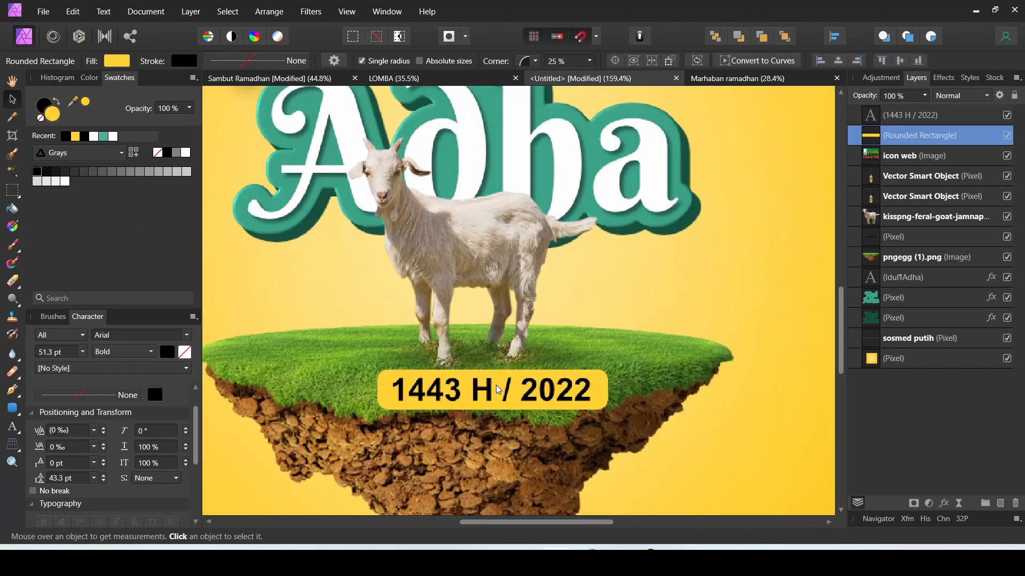
Move the year text and its yellow rectangle together up to the goat's hooves, centred on the poster.
{"action": "left_click", "coordinate": [492, 387]}
{"action": "left_click", "coordinate": [522, 375], "text": "shift"}
{"action": "left_click_drag", "start_coordinate": [522, 375], "coordinate": [506, 363]}
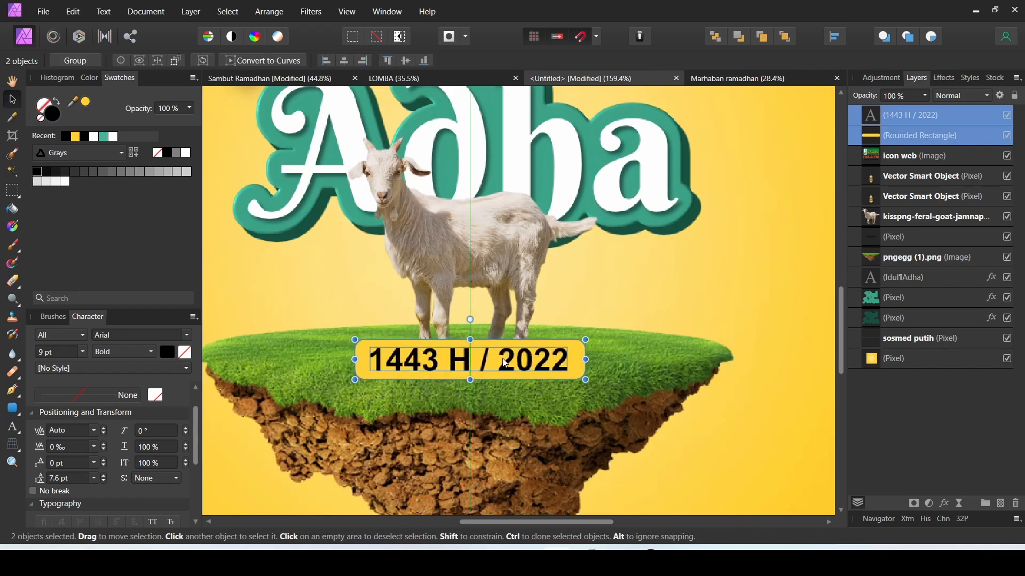
{"action": "scroll", "coordinate": [501, 351], "scroll_direction": "down", "scroll_amount": 5}
{"action": "scroll", "coordinate": [496, 342], "scroll_direction": "up", "scroll_amount": 4}
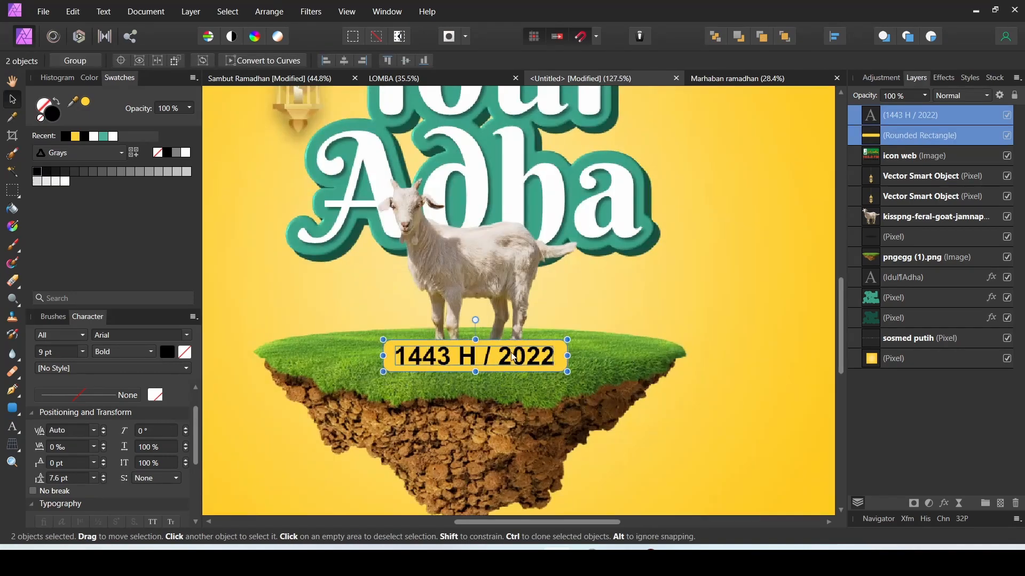
{"action": "scroll", "coordinate": [469, 347], "scroll_direction": "down", "scroll_amount": 3}
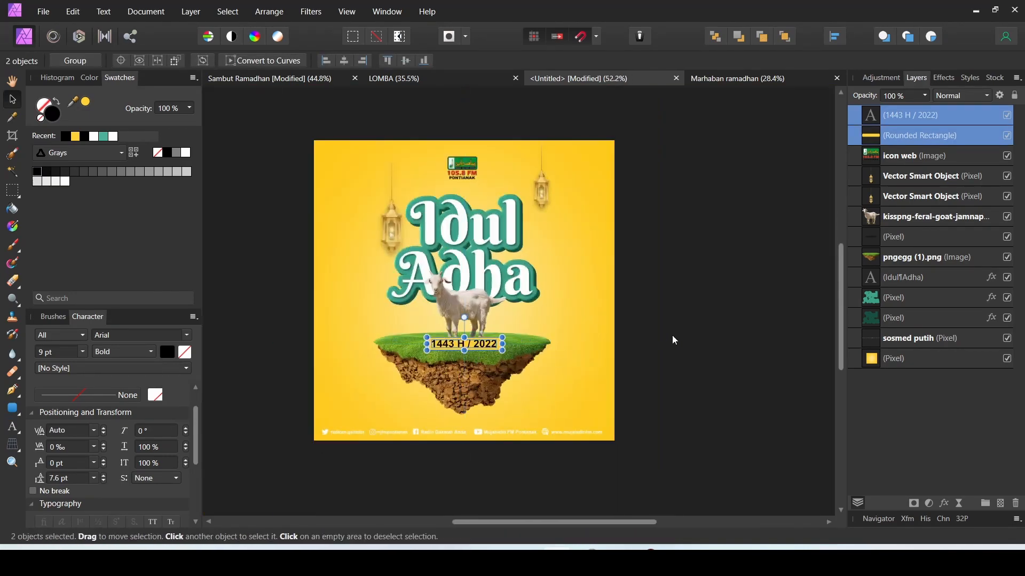
Examine the year label's placement within the overall poster with nothing selected.
{"action": "left_click", "coordinate": [672, 339]}
{"action": "scroll", "coordinate": [537, 311], "scroll_direction": "down", "scroll_amount": 3}
{"action": "scroll", "coordinate": [535, 306], "scroll_direction": "up", "scroll_amount": 4}
{"action": "scroll", "coordinate": [486, 332], "scroll_direction": "up", "scroll_amount": 2}
{"action": "scroll", "coordinate": [486, 332], "scroll_direction": "down", "scroll_amount": 3}
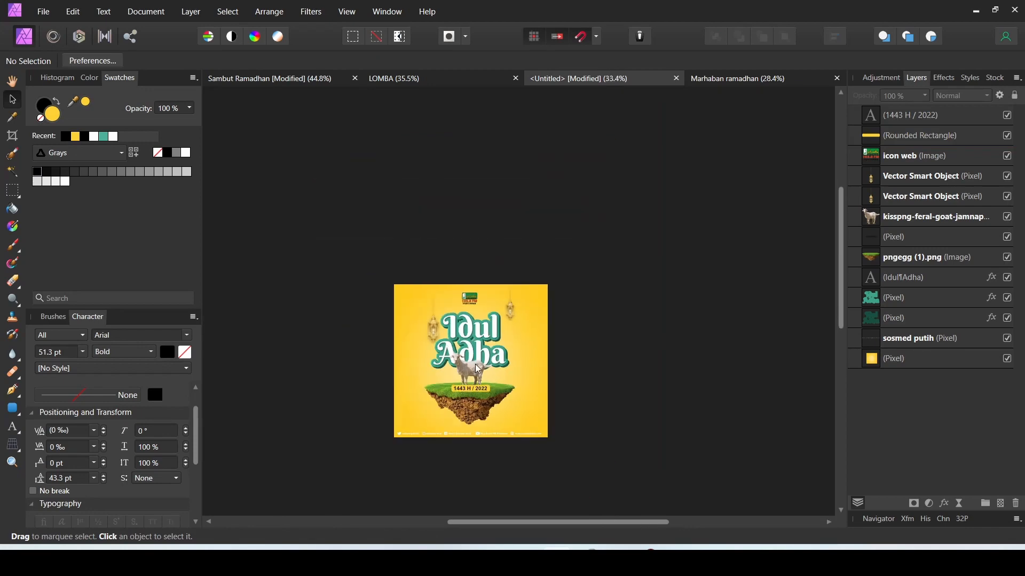
{"action": "scroll", "coordinate": [471, 374], "scroll_direction": "up", "scroll_amount": 5}
{"action": "scroll", "coordinate": [469, 378], "scroll_direction": "up", "scroll_amount": 2}
{"action": "scroll", "coordinate": [447, 282], "scroll_direction": "down", "scroll_amount": 3}
{"action": "scroll", "coordinate": [447, 282], "scroll_direction": "down", "scroll_amount": 3}
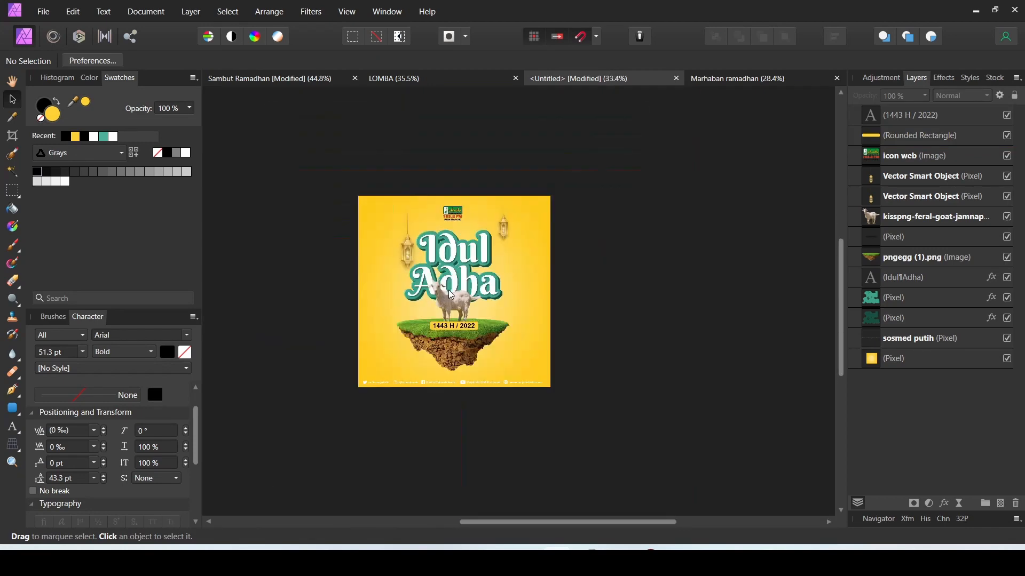
Duplicate the yellow rounded rectangle, flip the copy down beneath the original and shear its lower edge to the right.
{"action": "scroll", "coordinate": [472, 383], "scroll_direction": "up", "scroll_amount": 3}
{"action": "scroll", "coordinate": [476, 388], "scroll_direction": "up", "scroll_amount": 3}
{"action": "left_click", "coordinate": [411, 351]}
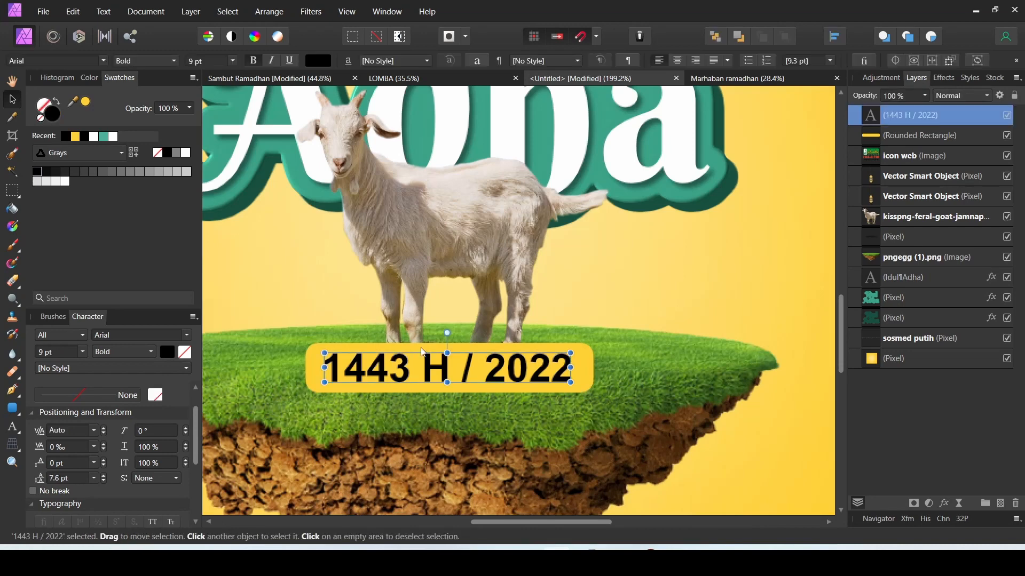
{"action": "left_click", "coordinate": [426, 350]}
{"action": "key", "text": "ctrl+j"}
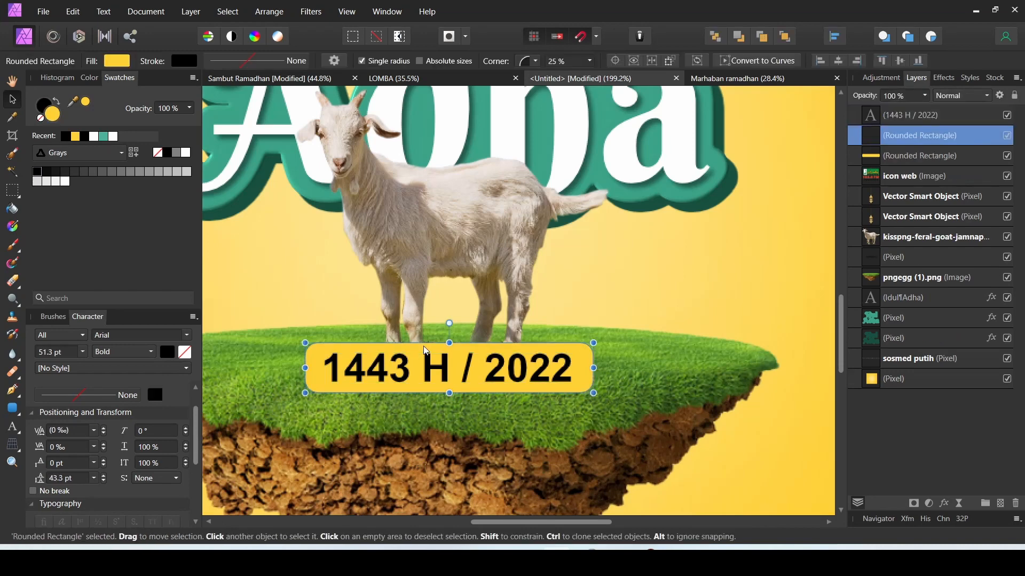
{"action": "left_click_drag", "start_coordinate": [440, 348], "coordinate": [473, 393]}
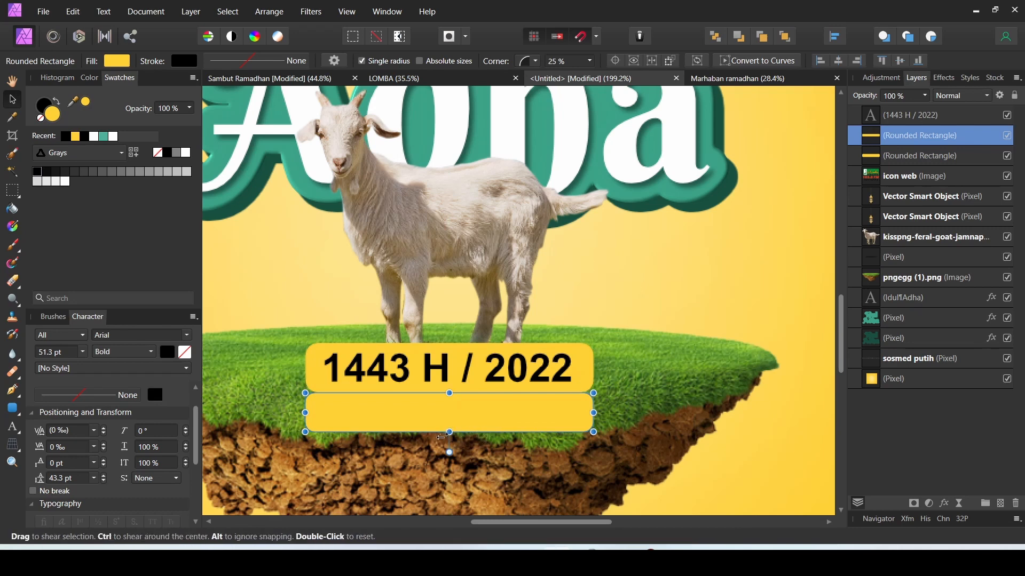
{"action": "left_click_drag", "start_coordinate": [442, 432], "coordinate": [467, 438]}
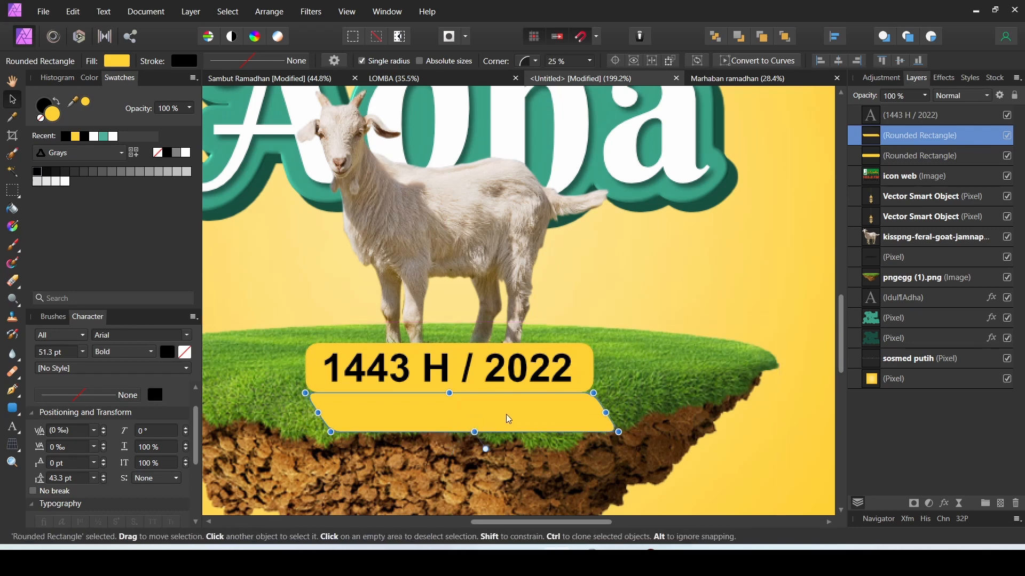
Fill the sheared rectangle copy with black and lower its layer opacity to 40%.
{"action": "left_click", "coordinate": [114, 61]}
{"action": "left_click_drag", "start_coordinate": [129, 145], "coordinate": [164, 72]}
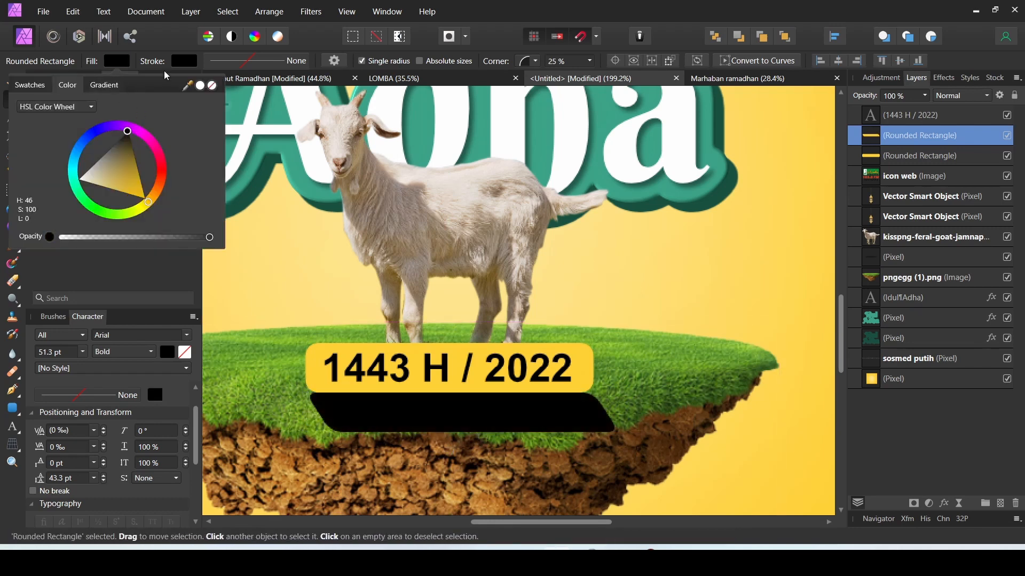
{"action": "left_click", "coordinate": [924, 95]}
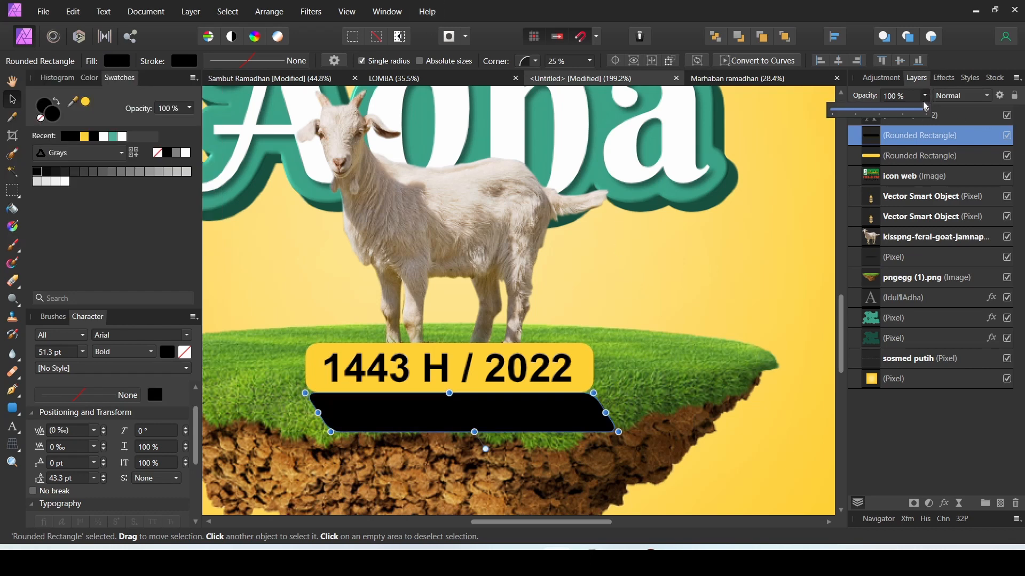
{"action": "left_click_drag", "start_coordinate": [922, 110], "coordinate": [872, 111]}
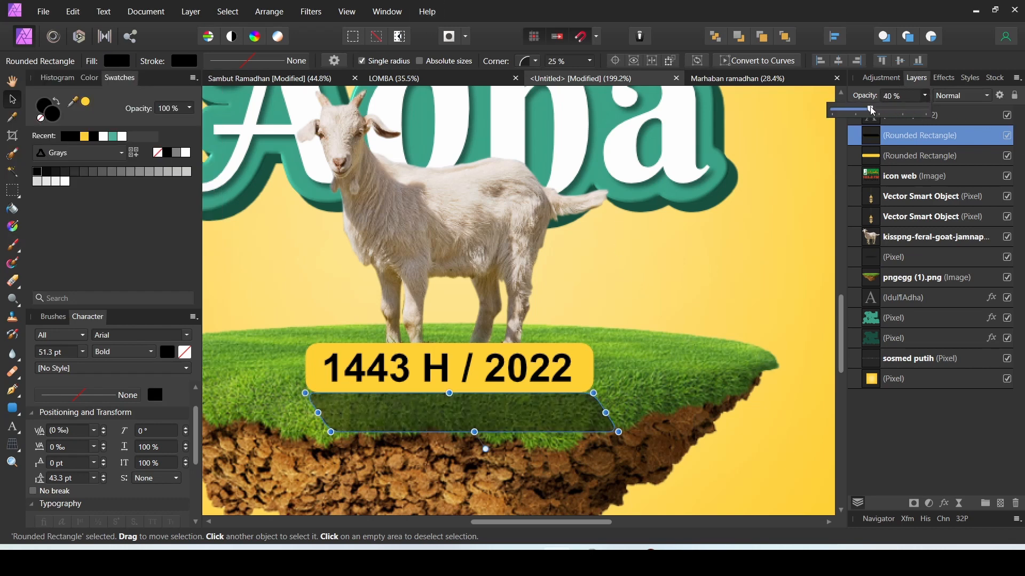
Fade out the black shadow's lower part beneath the year label using the soft Erase Brush enlarged to about 268 px.
{"action": "left_click", "coordinate": [12, 281]}
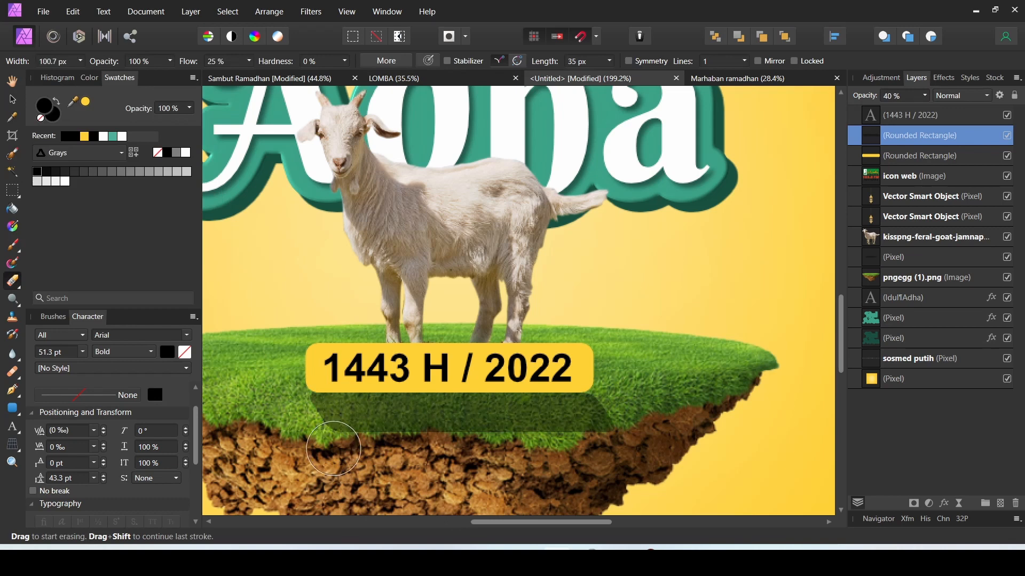
{"action": "key", "text": "bracketright"}
{"action": "key", "text": "bracketright"}
{"action": "key", "text": "bracketright"}
{"action": "key", "text": "bracketright"}
{"action": "key", "text": "bracketright"}
{"action": "key", "text": "bracketright"}
{"action": "key", "text": "bracketright"}
{"action": "mouse_move", "coordinate": [308, 453]}
{"action": "left_mouse_down"}
{"action": "mouse_move", "coordinate": [569, 461]}
{"action": "mouse_move", "coordinate": [573, 485]}
{"action": "left_mouse_up"}
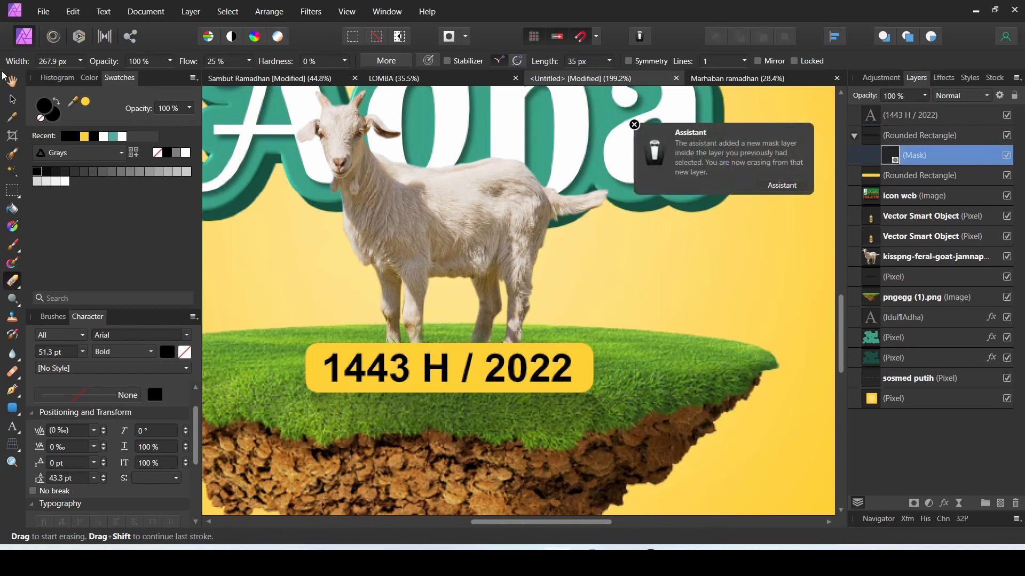
{"action": "left_click", "coordinate": [13, 99]}
{"action": "left_click", "coordinate": [550, 277]}
Examine the erased shadow under the year label, both close up and within the whole poster.
{"action": "scroll", "coordinate": [552, 306], "scroll_direction": "down", "scroll_amount": 7}
{"action": "scroll", "coordinate": [526, 312], "scroll_direction": "up", "scroll_amount": 6}
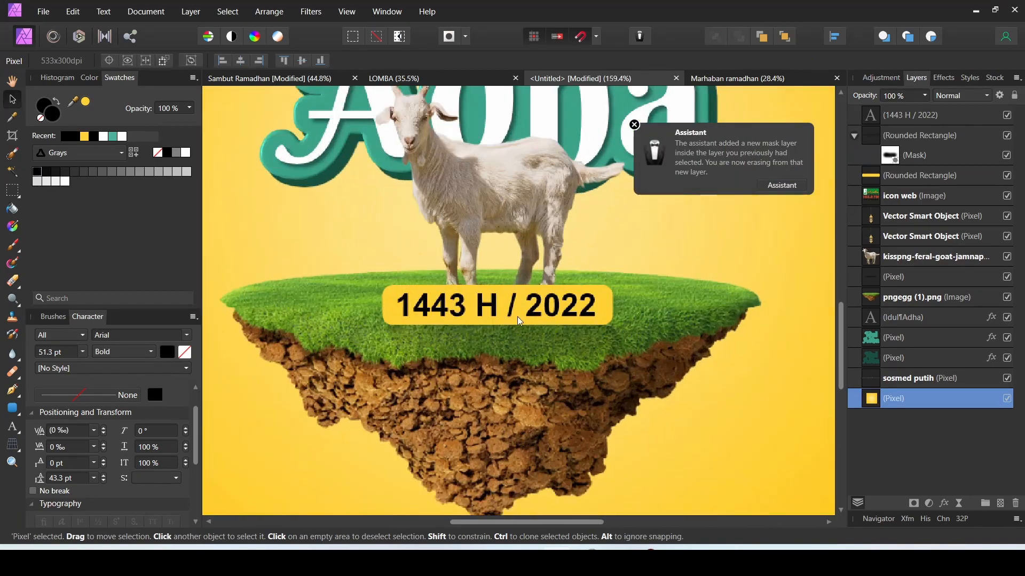
{"action": "scroll", "coordinate": [518, 320], "scroll_direction": "up", "scroll_amount": 1}
{"action": "left_click", "coordinate": [495, 336]}
{"action": "left_click_drag", "start_coordinate": [519, 364], "coordinate": [509, 350]}
{"action": "left_click", "coordinate": [611, 373]}
{"action": "scroll", "coordinate": [528, 326], "scroll_direction": "down", "scroll_amount": 7}
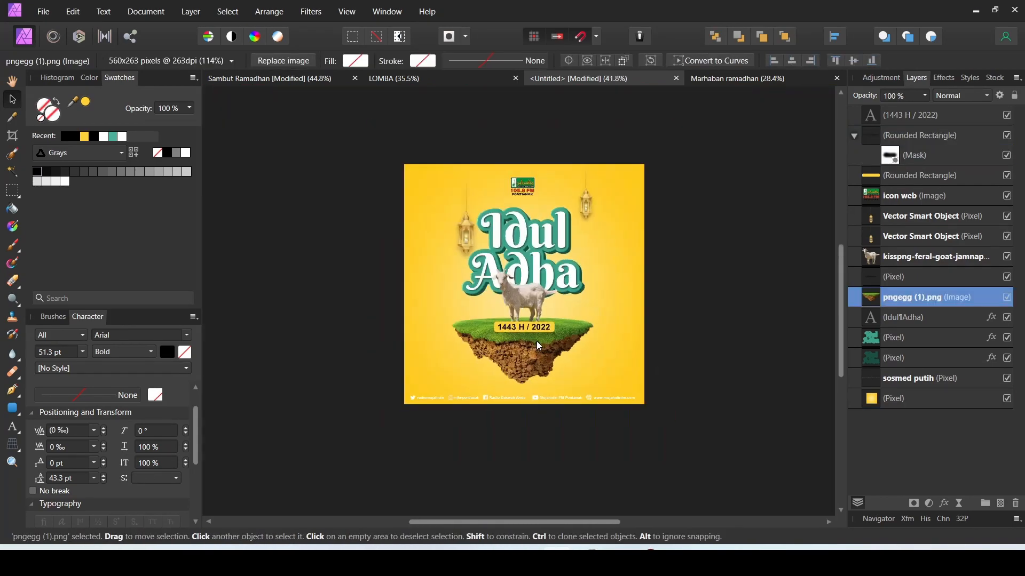
{"action": "scroll", "coordinate": [536, 341], "scroll_direction": "up", "scroll_amount": 4}
{"action": "scroll", "coordinate": [535, 336], "scroll_direction": "down", "scroll_amount": 2}
{"action": "scroll", "coordinate": [534, 331], "scroll_direction": "up", "scroll_amount": 3}
{"action": "scroll", "coordinate": [532, 327], "scroll_direction": "down", "scroll_amount": 4}
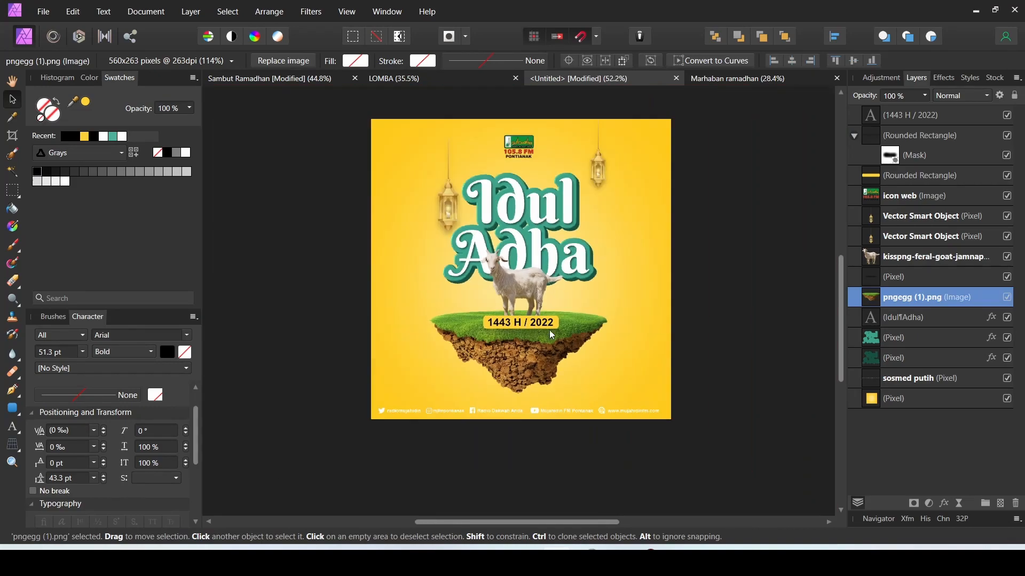
{"action": "left_click", "coordinate": [684, 300]}
{"action": "scroll", "coordinate": [530, 274], "scroll_direction": "up", "scroll_amount": 2}
{"action": "scroll", "coordinate": [531, 310], "scroll_direction": "up", "scroll_amount": 3}
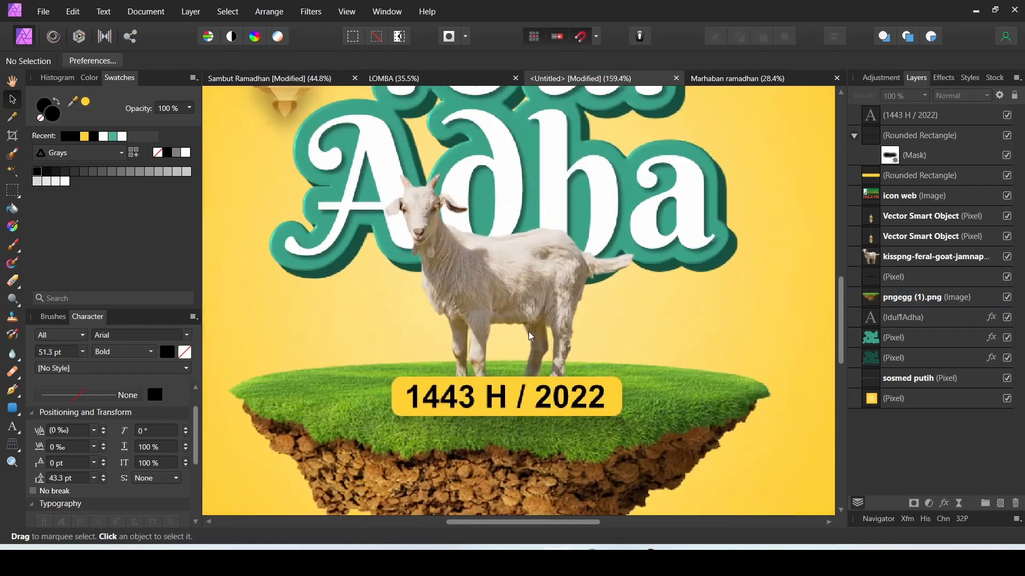
Add a linear Gradient Overlay to the yellow rounded rectangle at 90° and reduce the overlay's opacity.
{"action": "left_click", "coordinate": [523, 381]}
{"action": "left_click", "coordinate": [945, 503]}
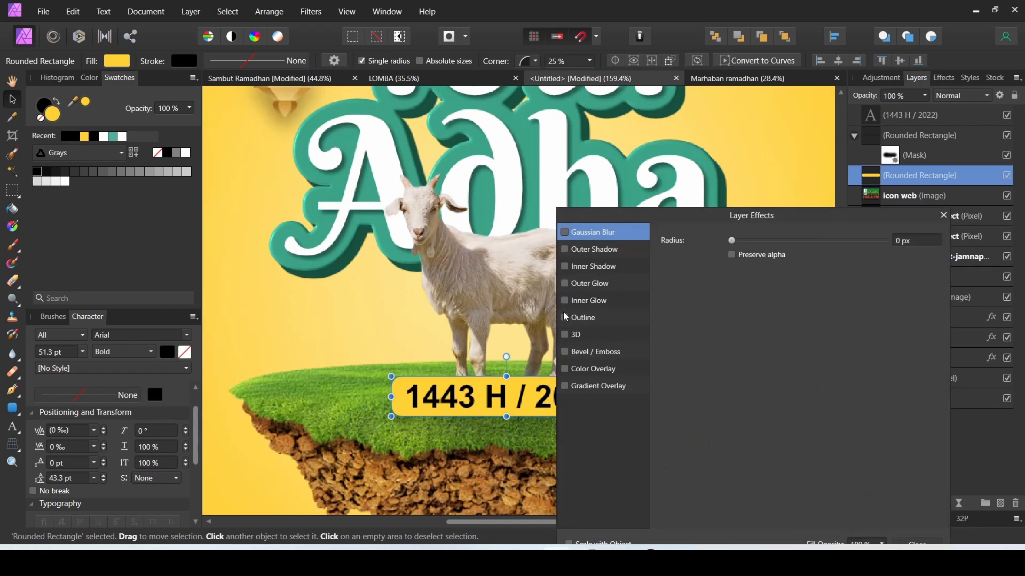
{"action": "left_click", "coordinate": [565, 386]}
{"action": "left_click_drag", "start_coordinate": [647, 219], "coordinate": [774, 190]}
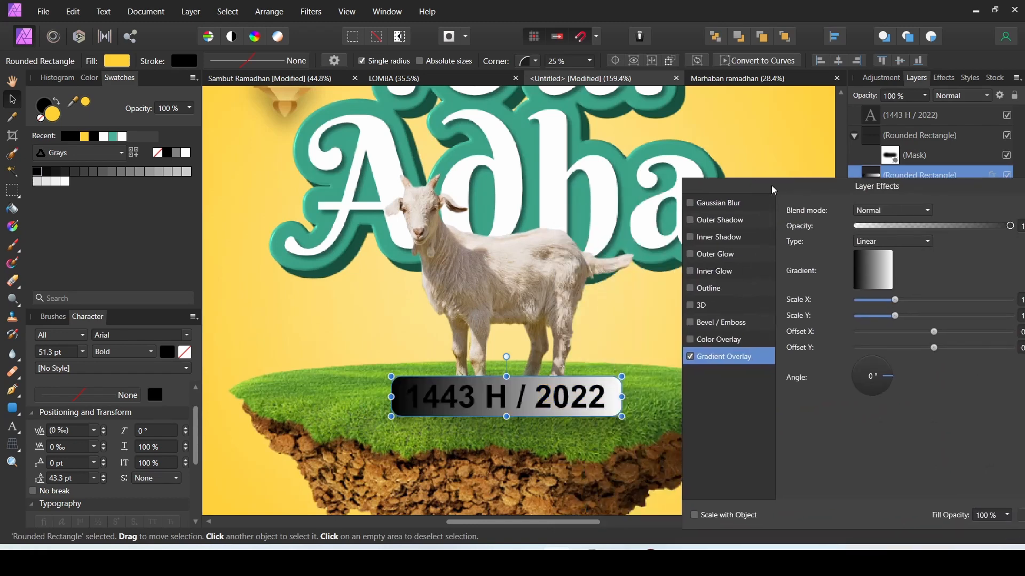
{"action": "left_click_drag", "start_coordinate": [860, 376], "coordinate": [870, 360]}
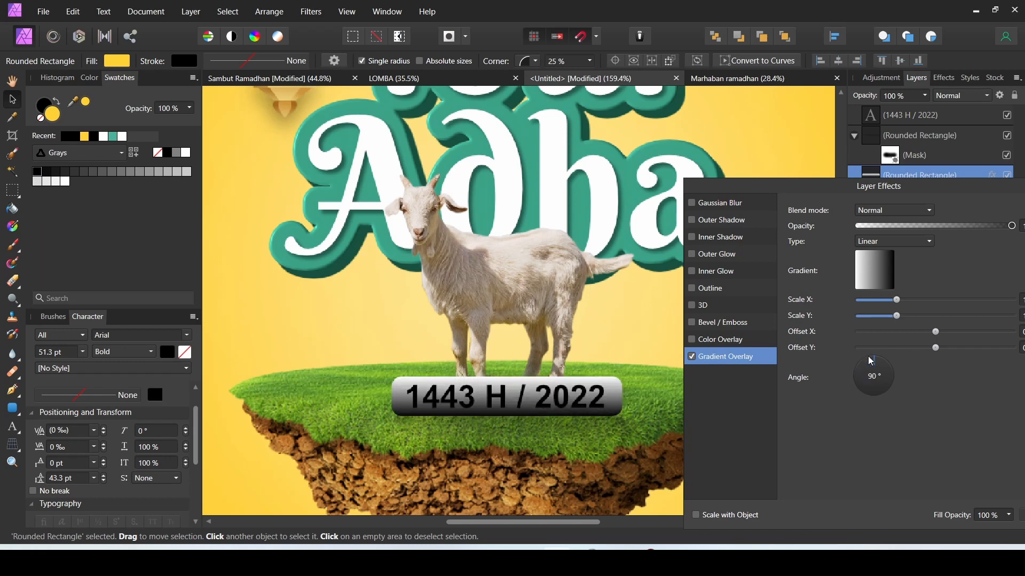
{"action": "mouse_move", "coordinate": [863, 197]}
{"action": "left_mouse_down"}
{"action": "mouse_move", "coordinate": [767, 172]}
{"action": "mouse_move", "coordinate": [867, 201]}
{"action": "left_mouse_up"}
{"action": "left_click_drag", "start_coordinate": [922, 230], "coordinate": [901, 237]}
Set the angle of the label rectangle's Gradient Overlay to 120°.
{"action": "left_click", "coordinate": [860, 369]}
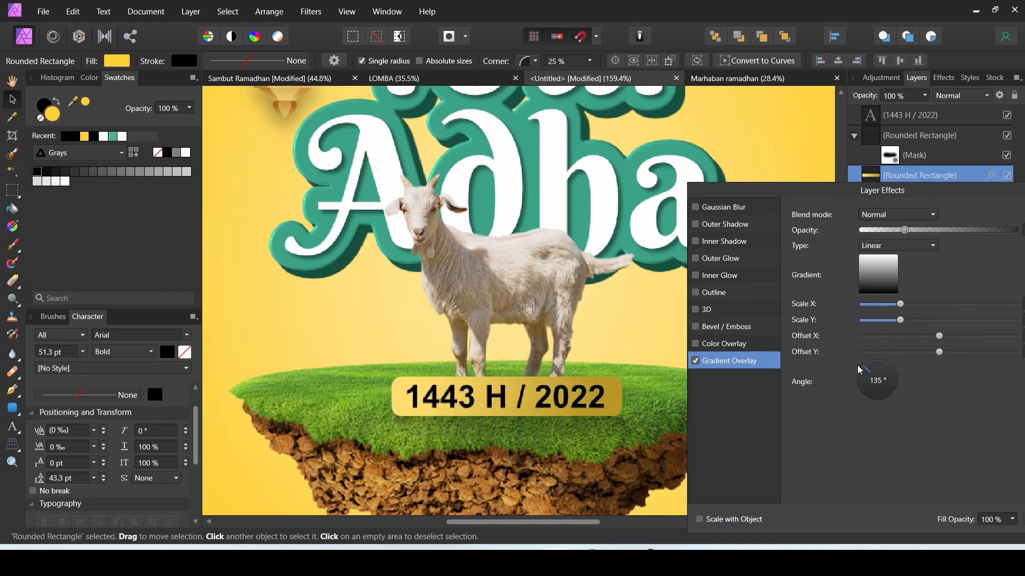
{"action": "left_click_drag", "start_coordinate": [867, 357], "coordinate": [868, 372]}
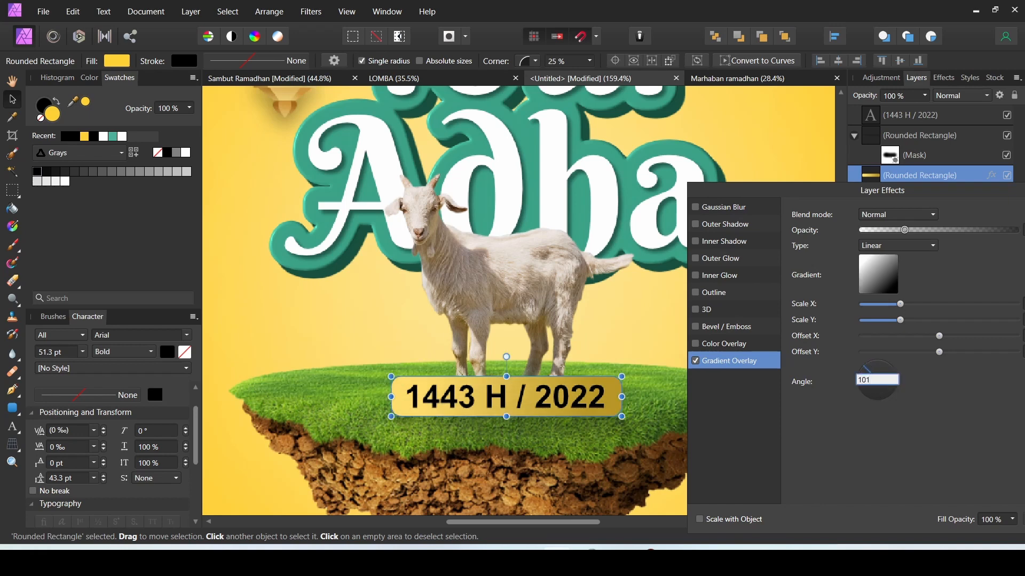
{"action": "key", "text": "Return"}
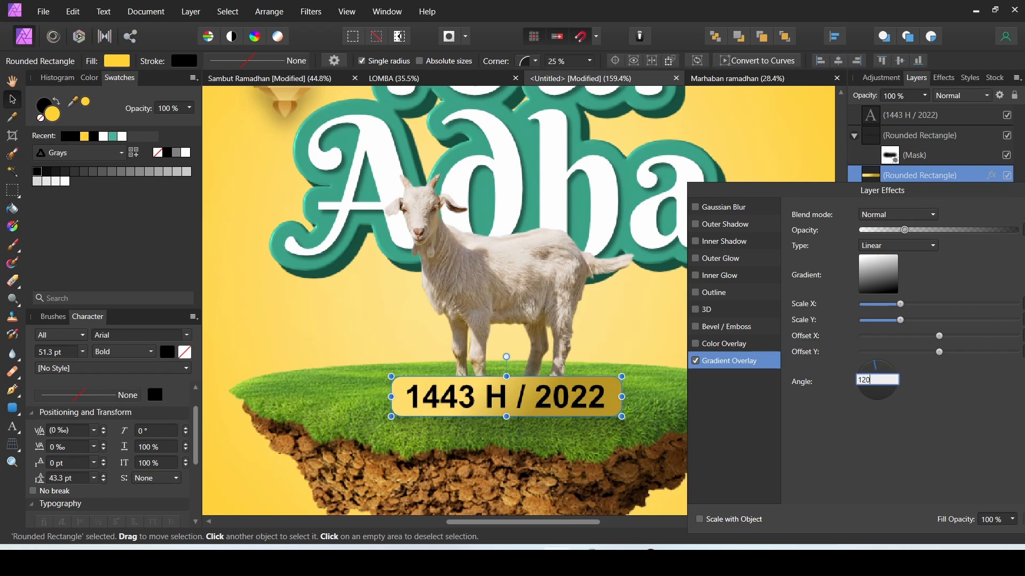
{"action": "key", "text": "Return"}
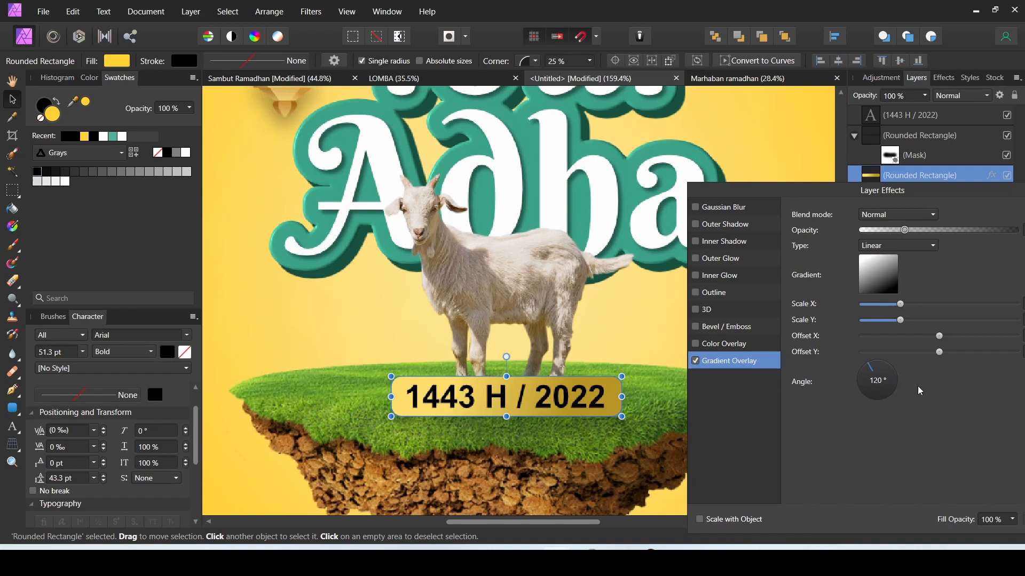
Examine the year label's gradient against the whole poster and close the layer effects settings.
{"action": "scroll", "coordinate": [424, 367], "scroll_direction": "down", "scroll_amount": 4}
{"action": "scroll", "coordinate": [426, 368], "scroll_direction": "up", "scroll_amount": 3}
{"action": "scroll", "coordinate": [431, 368], "scroll_direction": "down", "scroll_amount": 7}
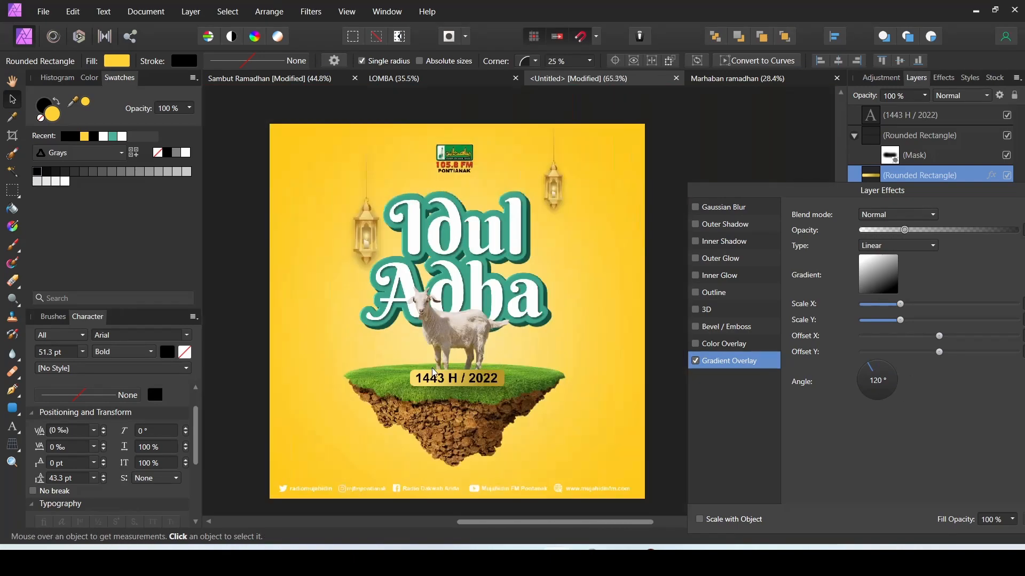
{"action": "scroll", "coordinate": [450, 384], "scroll_direction": "up", "scroll_amount": 6}
{"action": "scroll", "coordinate": [442, 373], "scroll_direction": "down", "scroll_amount": 3}
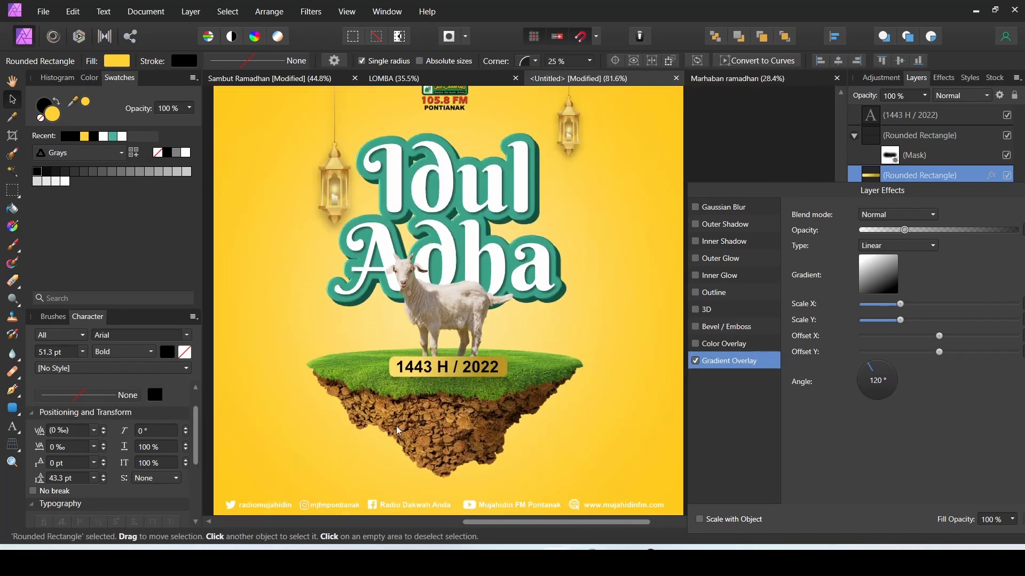
{"action": "left_click", "coordinate": [577, 376]}
{"action": "scroll", "coordinate": [405, 380], "scroll_direction": "down", "scroll_amount": 3}
{"action": "scroll", "coordinate": [405, 380], "scroll_direction": "up", "scroll_amount": 3}
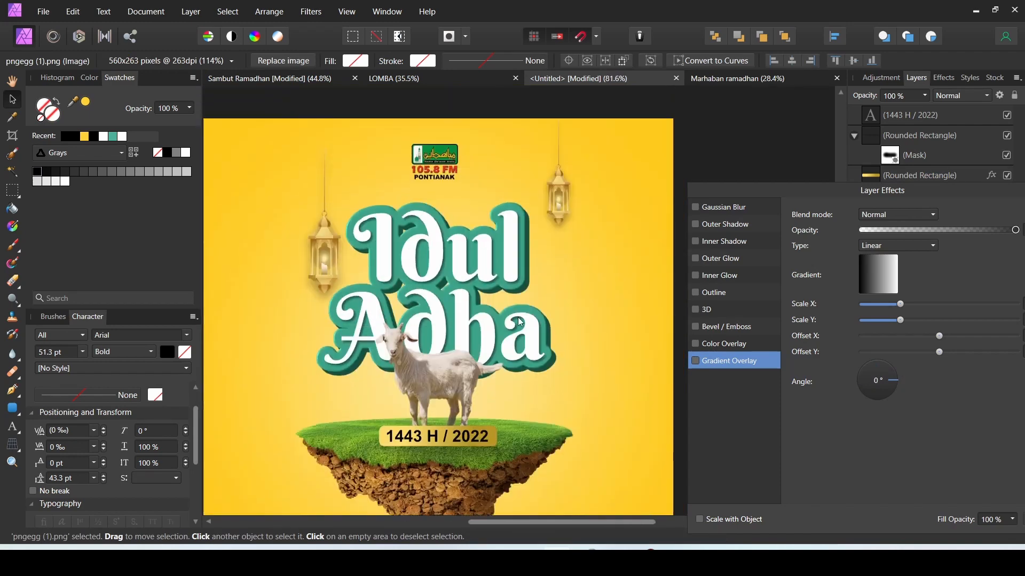
{"action": "left_click_drag", "start_coordinate": [836, 188], "coordinate": [587, 241]}
{"action": "left_click", "coordinate": [800, 240]}
{"action": "scroll", "coordinate": [504, 305], "scroll_direction": "down", "scroll_amount": 3}
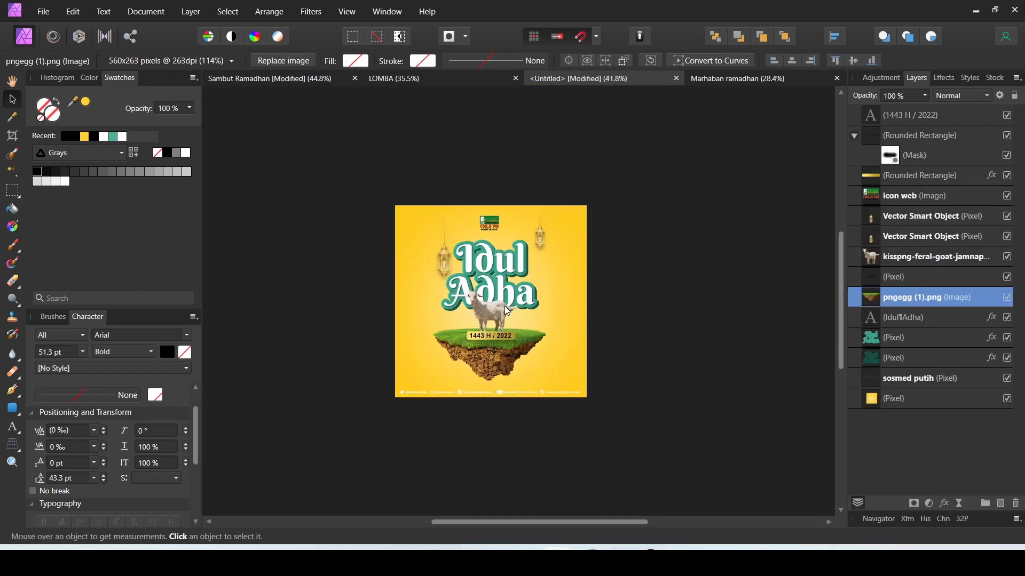
{"action": "scroll", "coordinate": [503, 305], "scroll_direction": "up", "scroll_amount": 3}
{"action": "scroll", "coordinate": [470, 341], "scroll_direction": "down", "scroll_amount": 3}
{"action": "scroll", "coordinate": [469, 264], "scroll_direction": "up", "scroll_amount": 3}
Move the radio logo from the top centre to the poster's upper-left corner.
{"action": "left_click", "coordinate": [469, 181]}
{"action": "scroll", "coordinate": [463, 222], "scroll_direction": "down", "scroll_amount": 3}
{"action": "scroll", "coordinate": [463, 222], "scroll_direction": "up", "scroll_amount": 3}
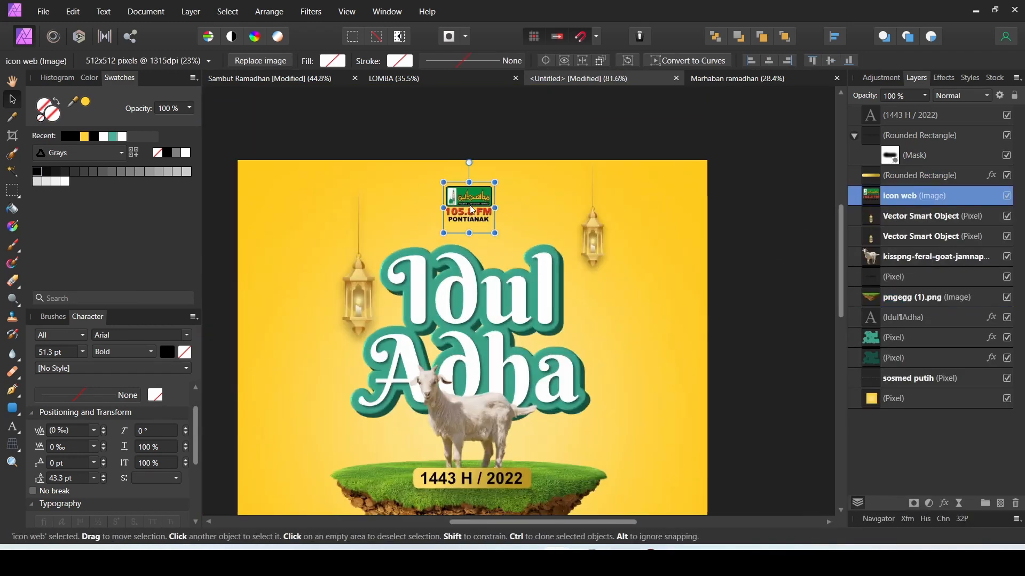
{"action": "left_click_drag", "start_coordinate": [473, 182], "coordinate": [277, 187]}
Place a copy of the year text centred above the Idul Adha title, reading "Selamat Hari Raya".
{"action": "left_click", "coordinate": [461, 482]}
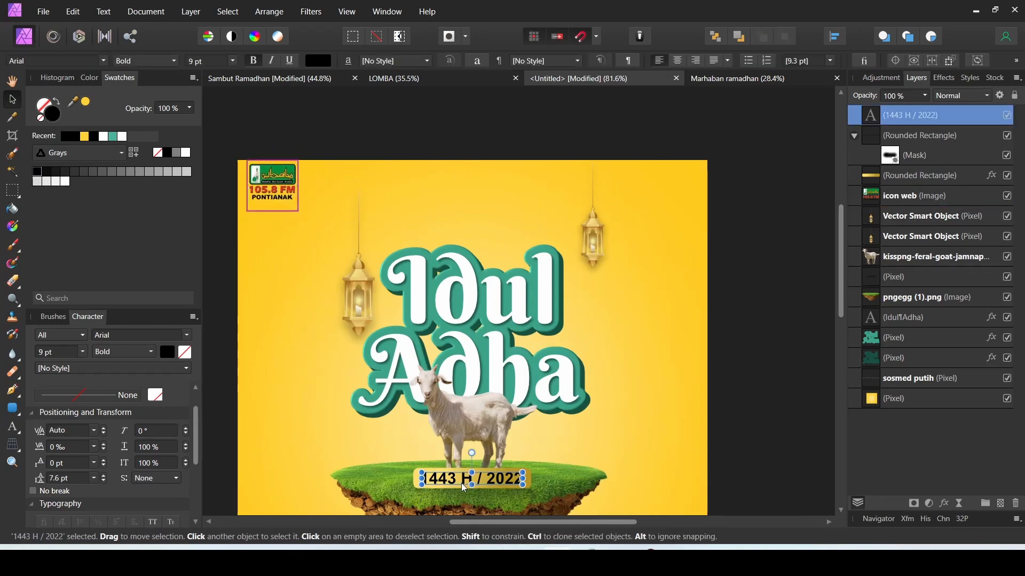
{"action": "left_click_drag", "start_coordinate": [461, 482], "coordinate": [461, 220]}
{"action": "double_click", "coordinate": [461, 220]}
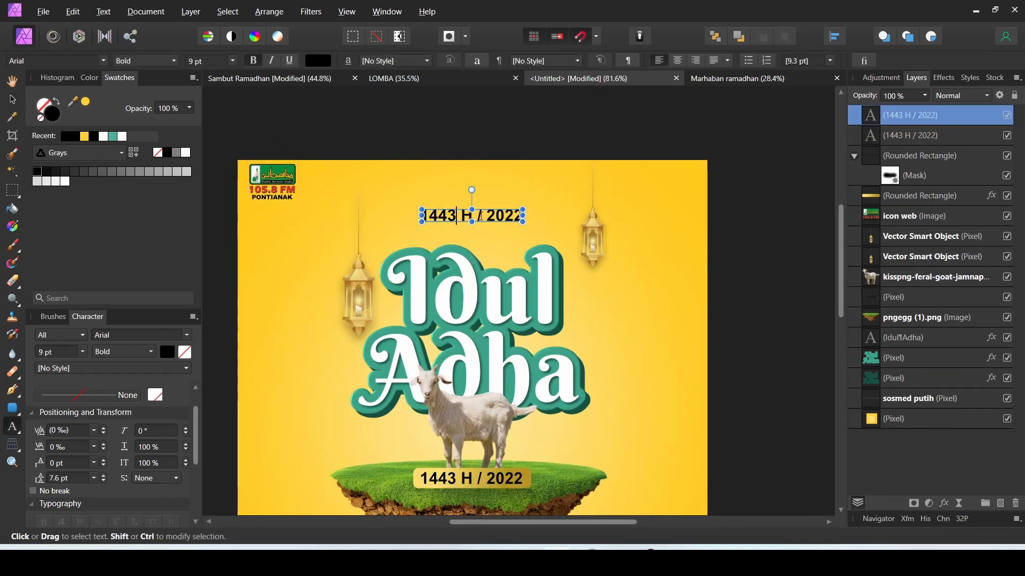
{"action": "key", "text": "ctrl+a"}
{"action": "type", "text": "S"}
{"action": "type", "text": "amat Hari"}
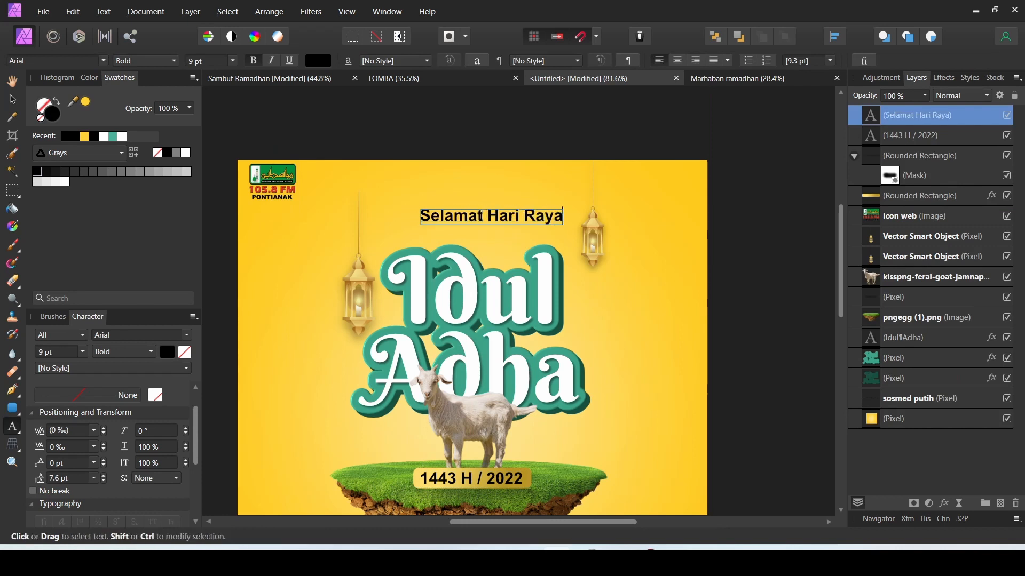
{"action": "left_click_drag", "start_coordinate": [501, 215], "coordinate": [478, 225]}
{"action": "left_click", "coordinate": [459, 160]}
Select the greeting, title, lanterns, goat, island and year label together and shift them slightly, keeping them horizontally centred on the poster.
{"action": "scroll", "coordinate": [453, 152], "scroll_direction": "down", "scroll_amount": 4}
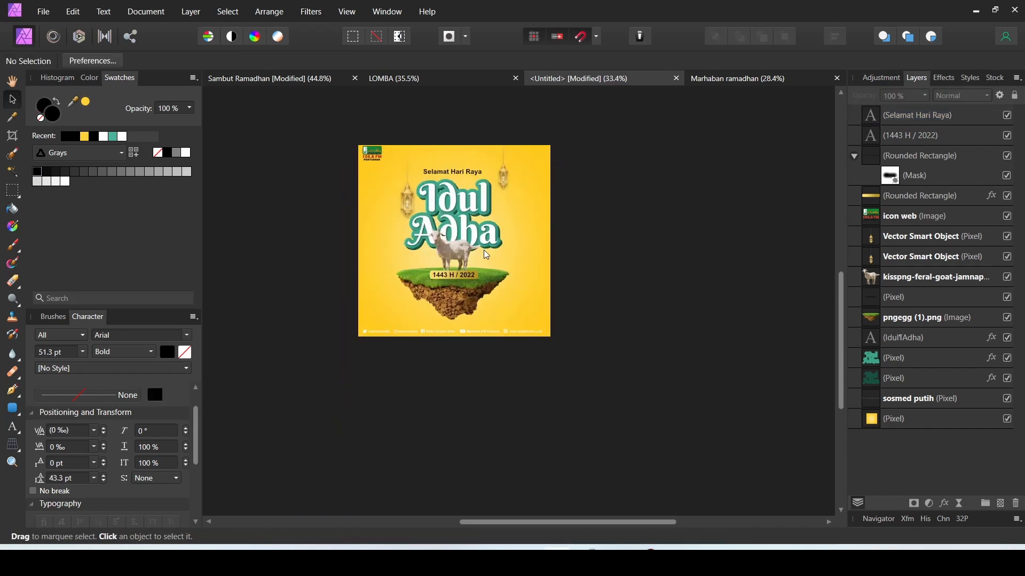
{"action": "scroll", "coordinate": [411, 219], "scroll_direction": "up", "scroll_amount": 2}
{"action": "left_click_drag", "start_coordinate": [373, 134], "coordinate": [582, 400]}
{"action": "left_click_drag", "start_coordinate": [492, 362], "coordinate": [491, 355]}
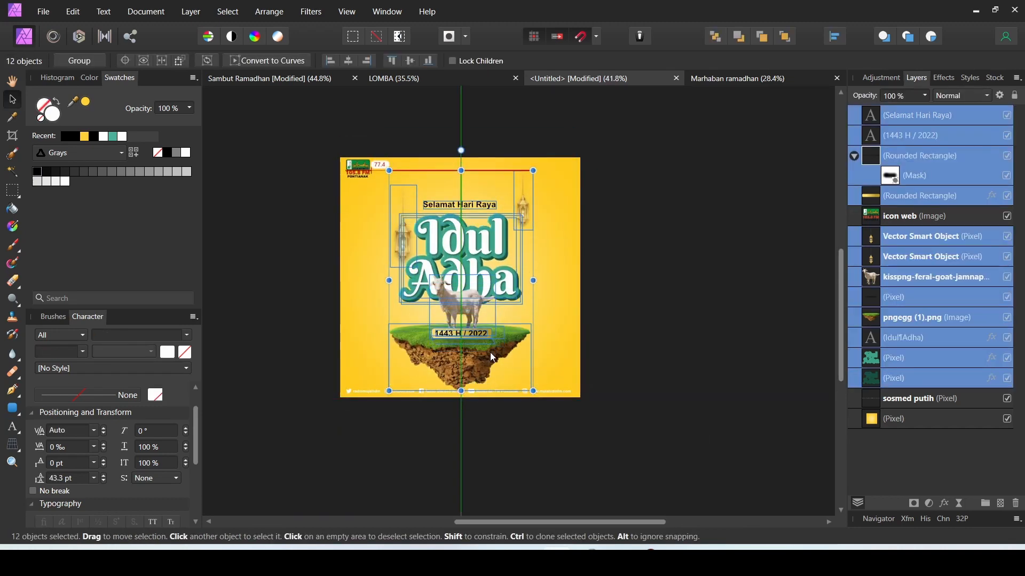
{"action": "left_click", "coordinate": [601, 263]}
{"action": "scroll", "coordinate": [488, 261], "scroll_direction": "up", "scroll_amount": 1}
{"action": "scroll", "coordinate": [374, 202], "scroll_direction": "up", "scroll_amount": 1}
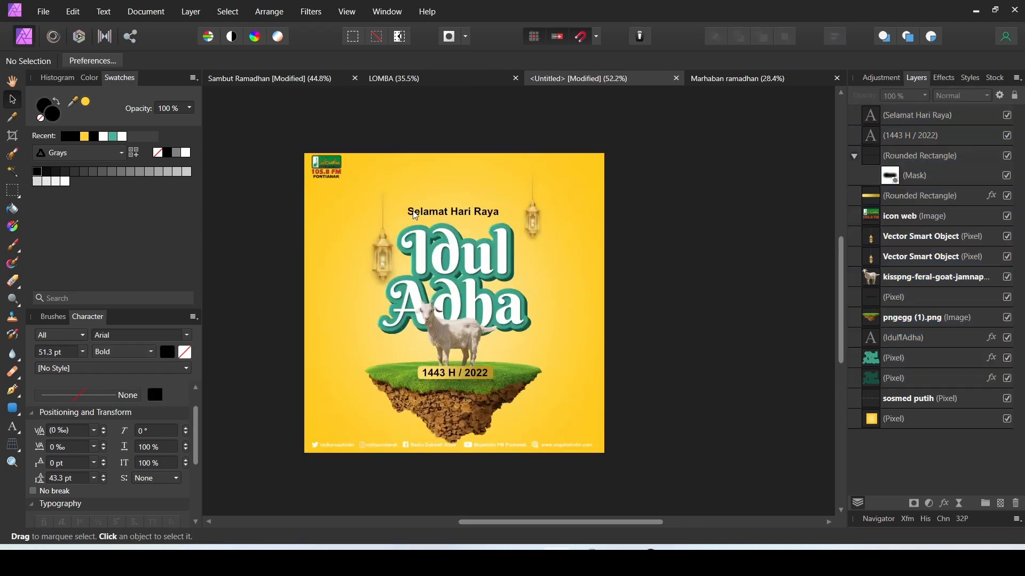
Move the radio logo to the top centre above "Selamat Hari Raya" and enlarge it slightly.
{"action": "left_click", "coordinate": [324, 167]}
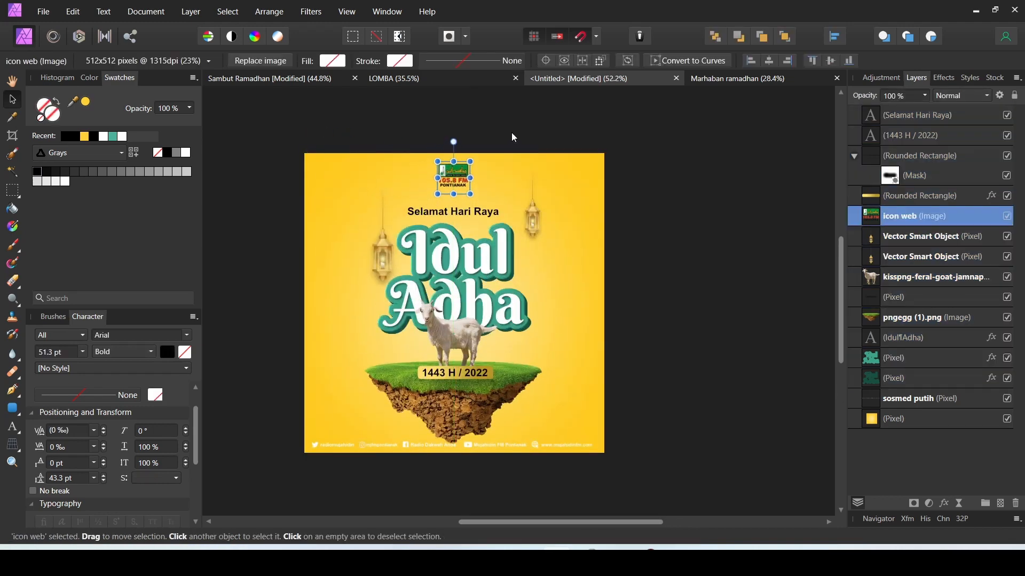
{"action": "left_click", "coordinate": [512, 137]}
{"action": "scroll", "coordinate": [506, 216], "scroll_direction": "down", "scroll_amount": 5}
{"action": "scroll", "coordinate": [504, 230], "scroll_direction": "up", "scroll_amount": 5}
{"action": "scroll", "coordinate": [466, 189], "scroll_direction": "up", "scroll_amount": 1}
{"action": "left_click", "coordinate": [465, 194]}
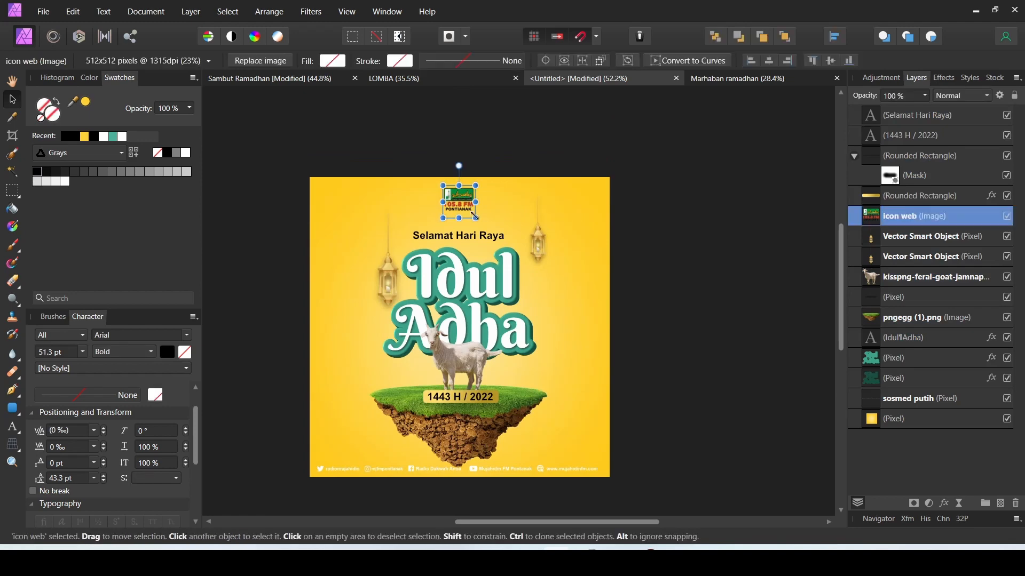
{"action": "left_click_drag", "start_coordinate": [475, 216], "coordinate": [483, 227]}
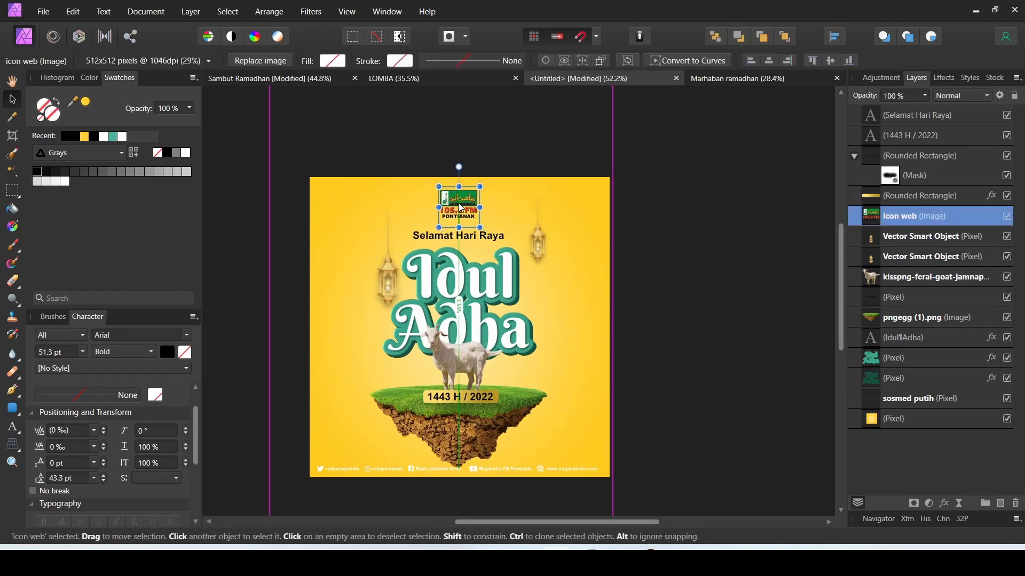
Examine the overall poster layout with the enlarged logo and greeting line at different zoom levels.
{"action": "left_click", "coordinate": [474, 160]}
{"action": "scroll", "coordinate": [477, 224], "scroll_direction": "down", "scroll_amount": 5}
{"action": "scroll", "coordinate": [481, 266], "scroll_direction": "up", "scroll_amount": 4}
{"action": "scroll", "coordinate": [480, 277], "scroll_direction": "down", "scroll_amount": 4}
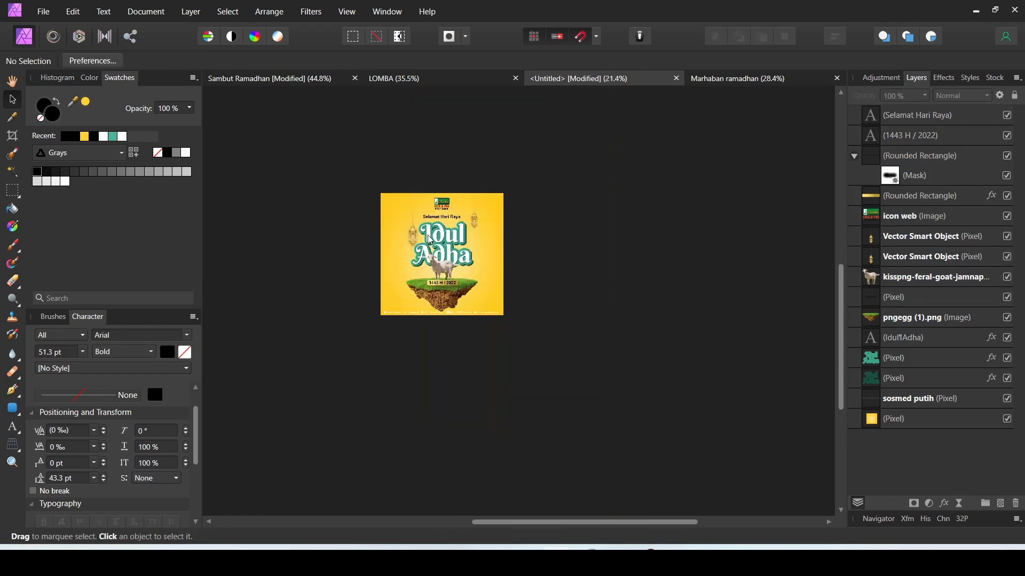
{"action": "scroll", "coordinate": [482, 288], "scroll_direction": "up", "scroll_amount": 3}
{"action": "scroll", "coordinate": [482, 289], "scroll_direction": "up", "scroll_amount": 4}
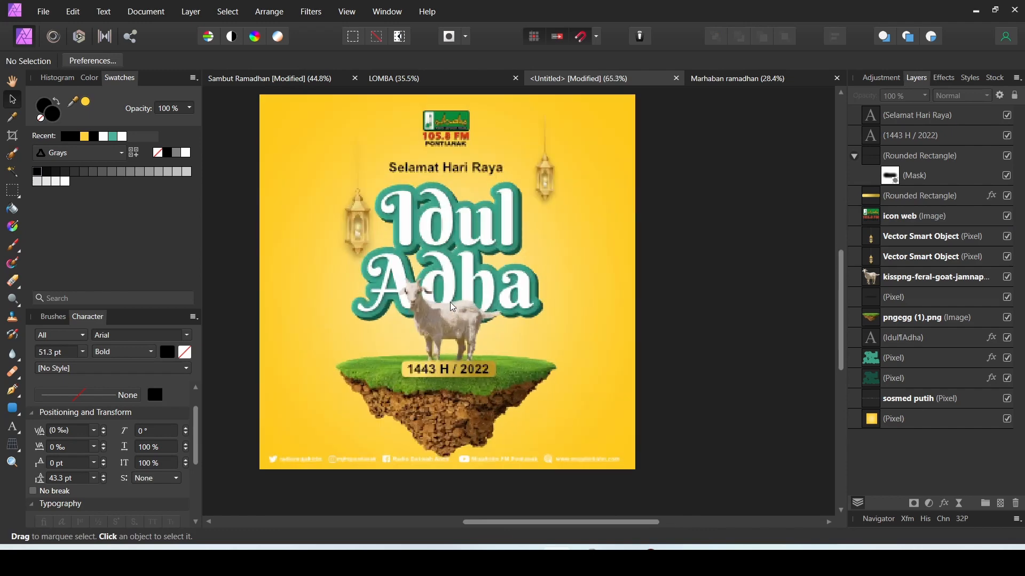
{"action": "scroll", "coordinate": [467, 335], "scroll_direction": "down", "scroll_amount": 3}
Copy a white cloud image from the Marhaban ramadhan document into the Idul Adha poster.
{"action": "left_click", "coordinate": [738, 78]}
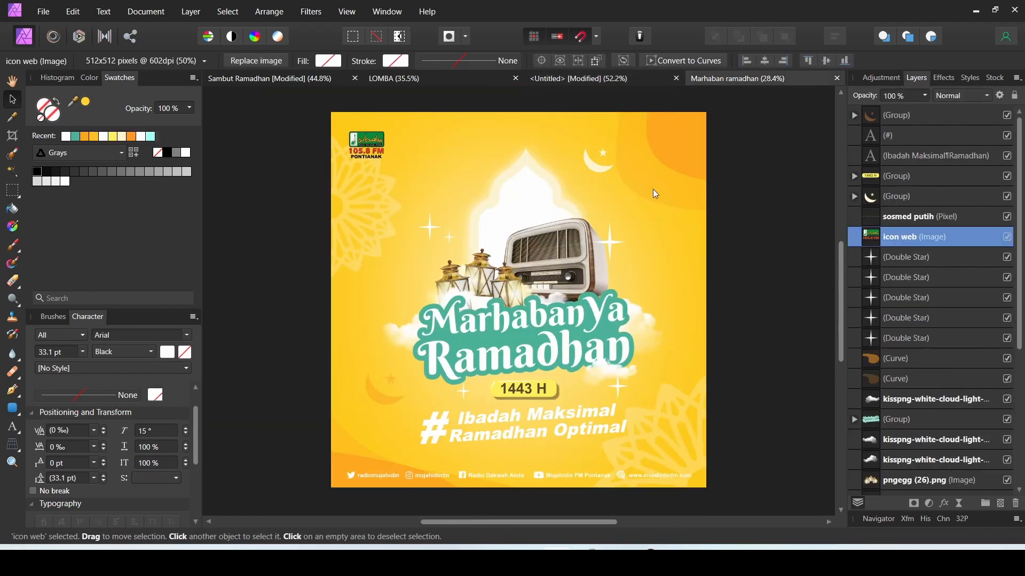
{"action": "left_click", "coordinate": [434, 231]}
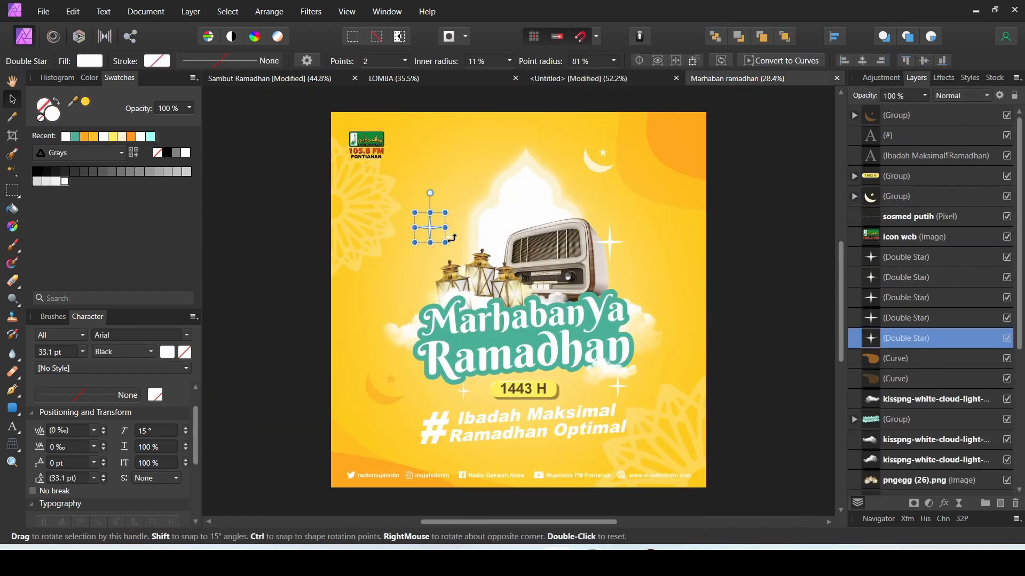
{"action": "left_click", "coordinate": [455, 241], "text": "shift"}
{"action": "left_click", "coordinate": [646, 324]}
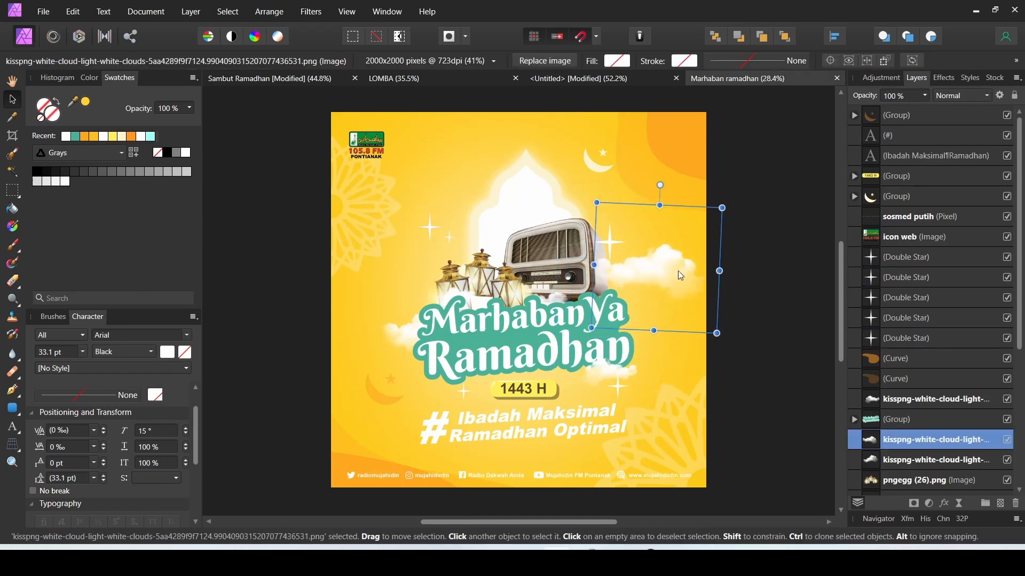
{"action": "left_click_drag", "start_coordinate": [679, 275], "coordinate": [521, 193]}
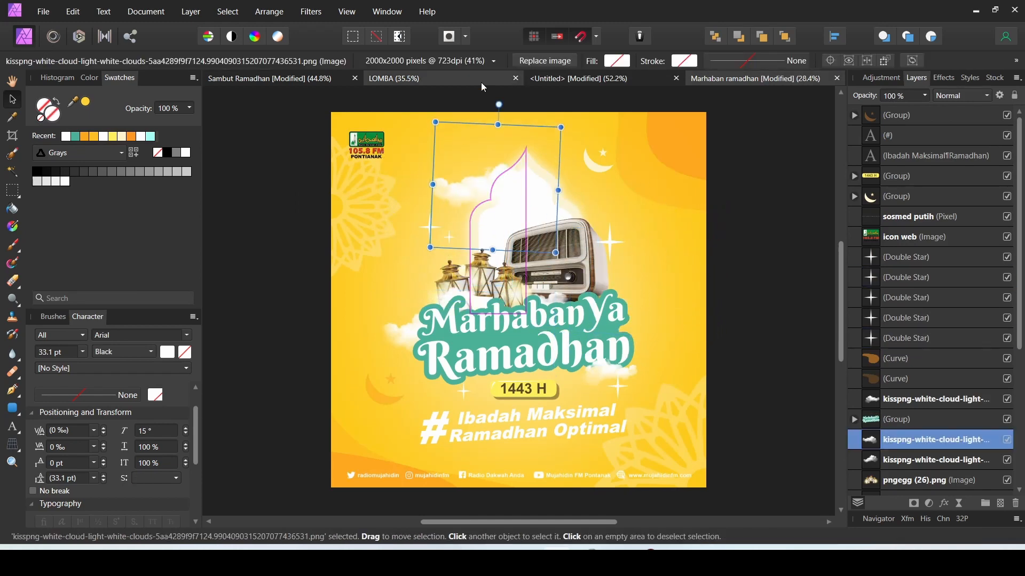
{"action": "left_click", "coordinate": [574, 79]}
{"action": "key", "text": "ctrl+v"}
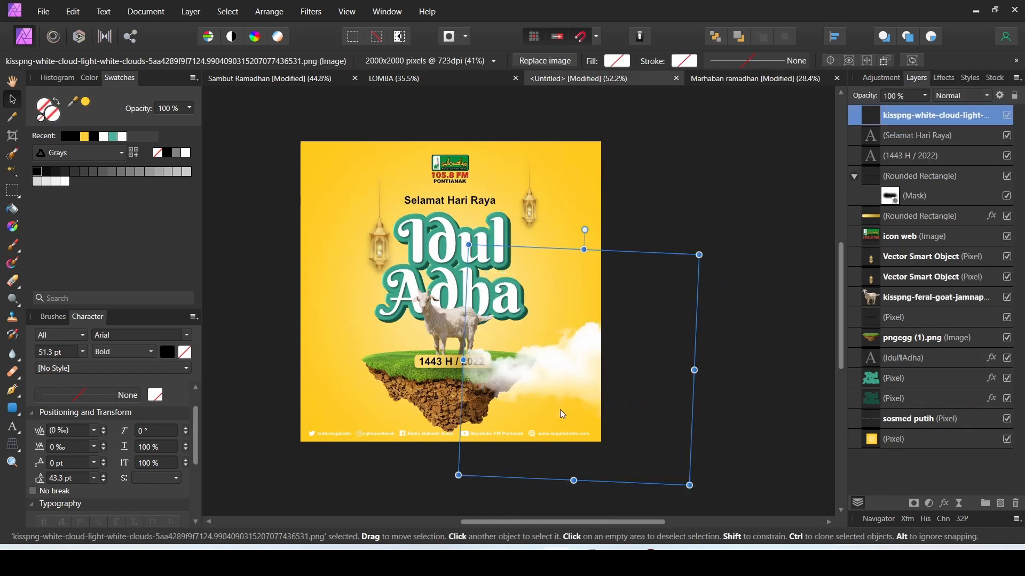
Move the cloud to the poster's lower-right corner and place its layer directly above the yellow background.
{"action": "left_click_drag", "start_coordinate": [562, 413], "coordinate": [573, 477]}
{"action": "left_click_drag", "start_coordinate": [927, 128], "coordinate": [863, 427]}
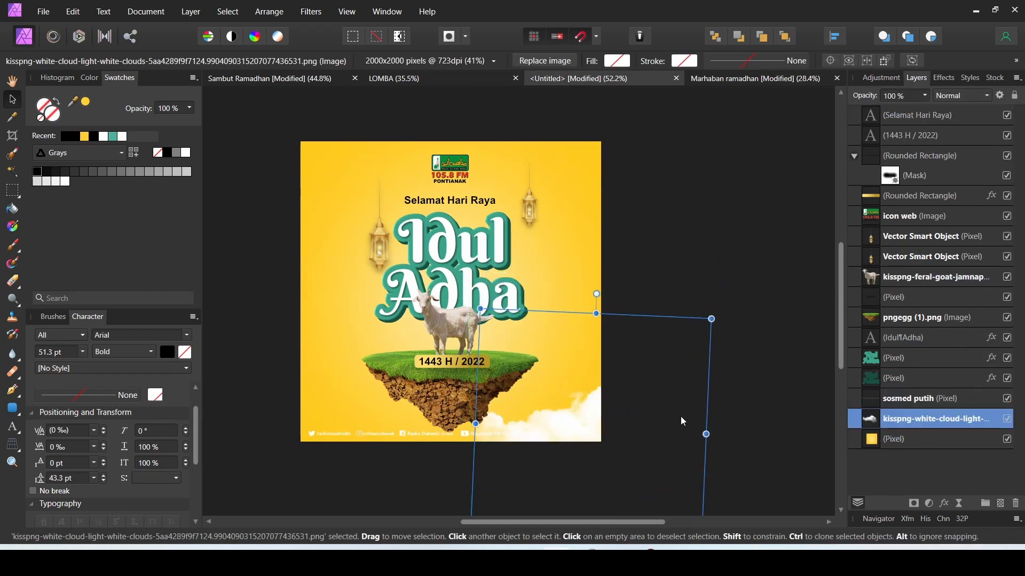
Move the cloud so it sits behind the left side of the floating island.
{"action": "left_click_drag", "start_coordinate": [657, 414], "coordinate": [488, 350]}
{"action": "scroll", "coordinate": [435, 310], "scroll_direction": "down", "scroll_amount": 3}
{"action": "scroll", "coordinate": [430, 321], "scroll_direction": "up", "scroll_amount": 3}
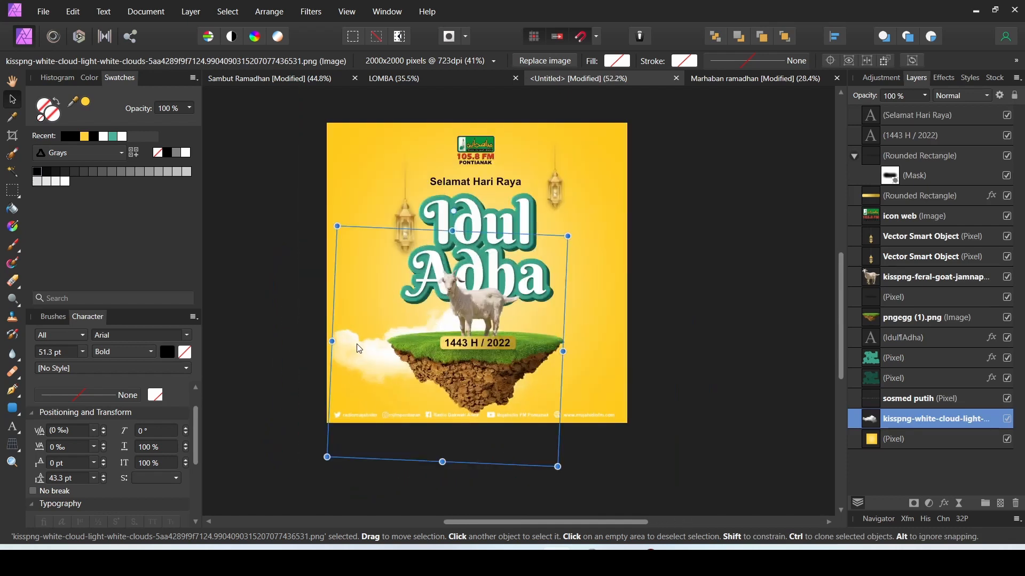
Duplicate the cloud to the island's right side, flip the copy horizontally and scale it down behind the rock.
{"action": "left_click_drag", "start_coordinate": [364, 353], "coordinate": [453, 348]}
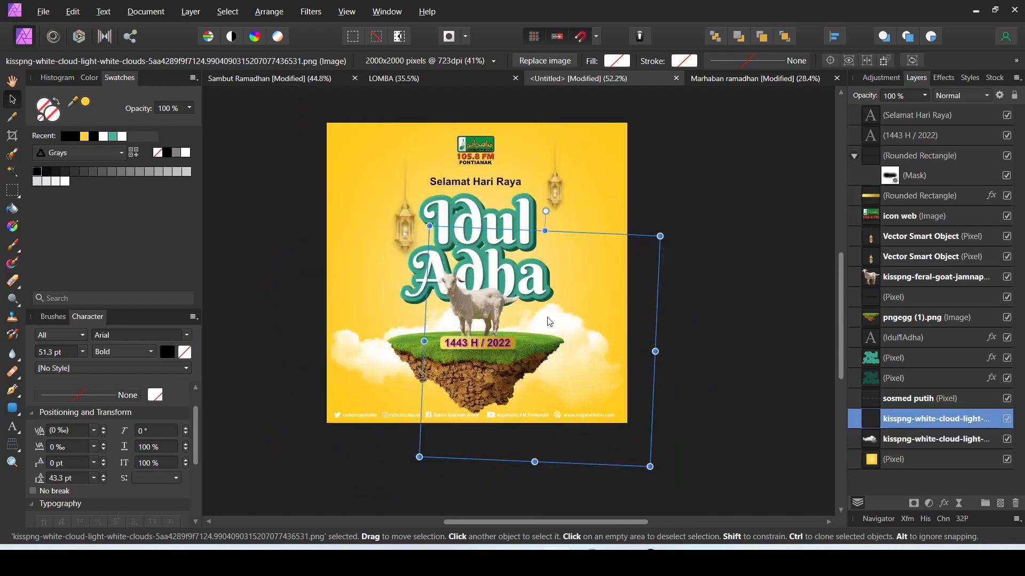
{"action": "right_click", "coordinate": [550, 334]}
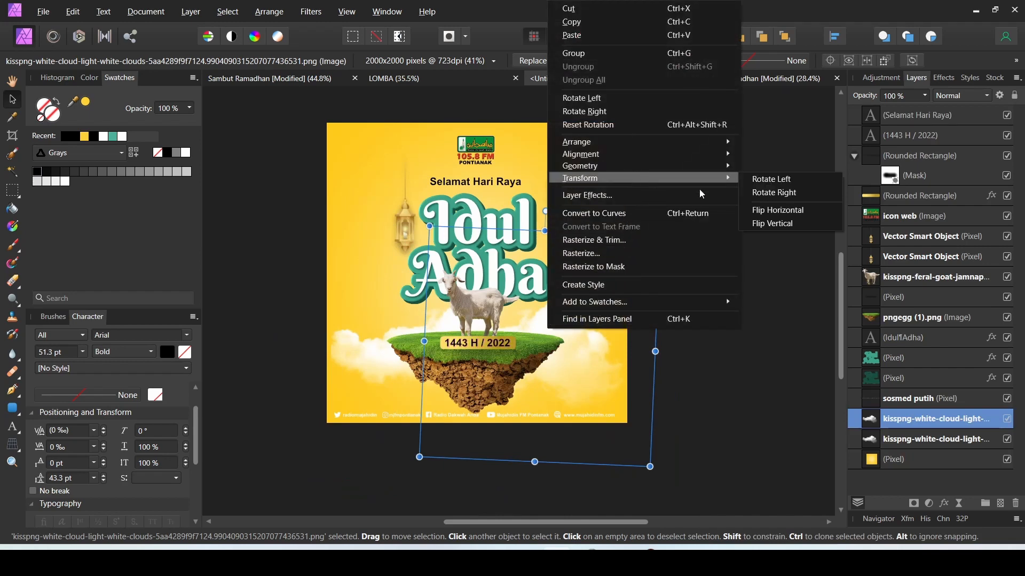
{"action": "left_click", "coordinate": [778, 209]}
{"action": "left_click_drag", "start_coordinate": [650, 226], "coordinate": [583, 299]}
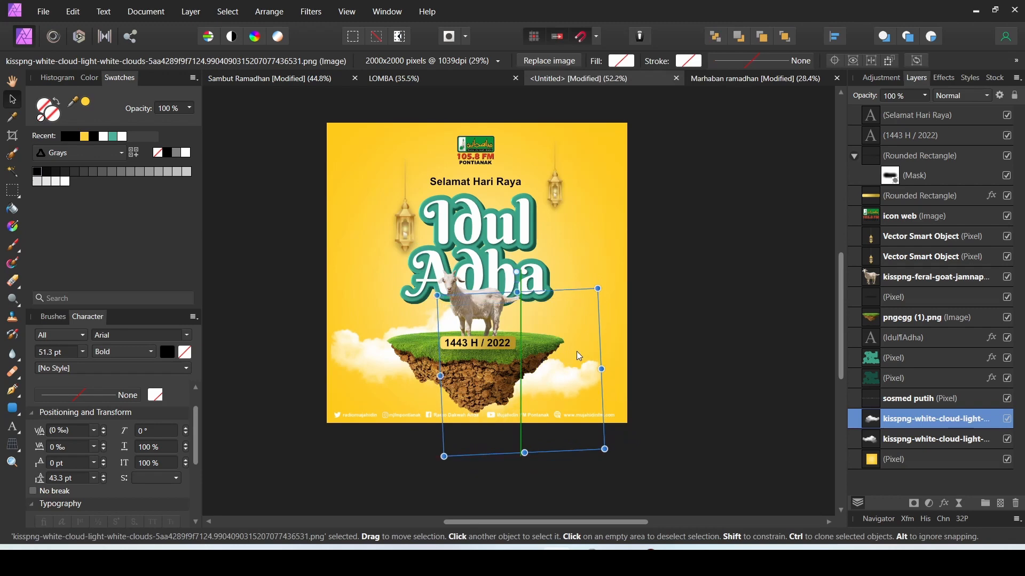
{"action": "left_click", "coordinate": [632, 318]}
{"action": "scroll", "coordinate": [575, 281], "scroll_direction": "up", "scroll_amount": 1}
Duplicate the right-hand cloud slightly up and right, and place the copy's layer directly above the floating island image.
{"action": "left_click", "coordinate": [549, 398]}
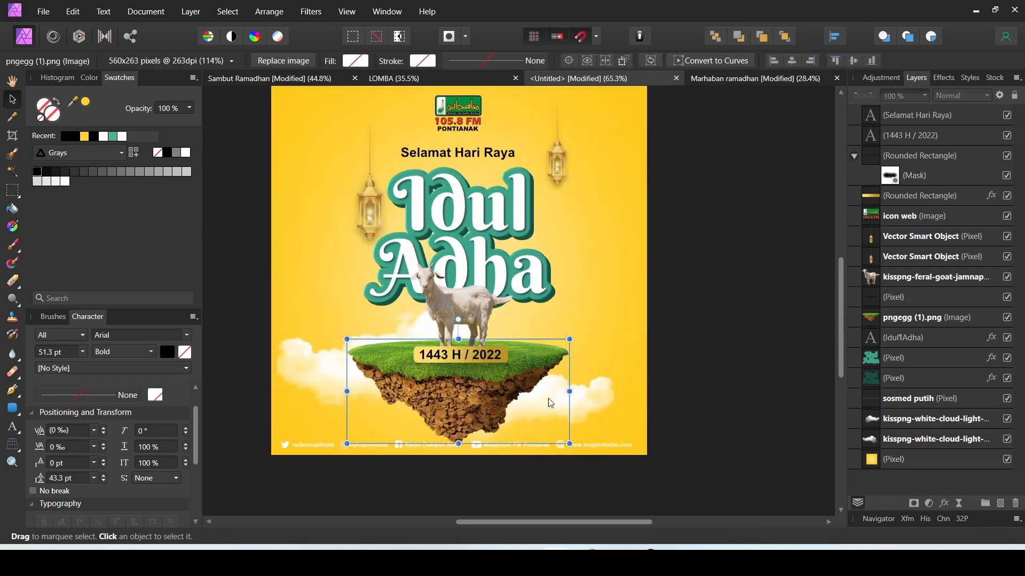
{"action": "left_click", "coordinate": [587, 396]}
{"action": "left_click_drag", "start_coordinate": [587, 396], "coordinate": [608, 385]}
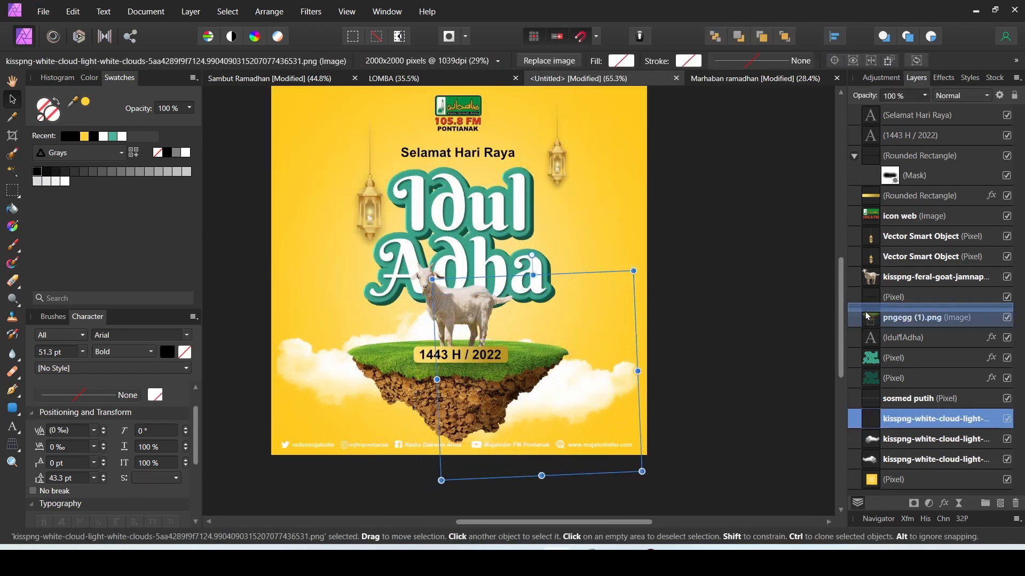
{"action": "mouse_move", "coordinate": [866, 313]}
{"action": "left_mouse_down"}
{"action": "mouse_move", "coordinate": [871, 214]}
{"action": "mouse_move", "coordinate": [870, 309]}
{"action": "left_mouse_up"}
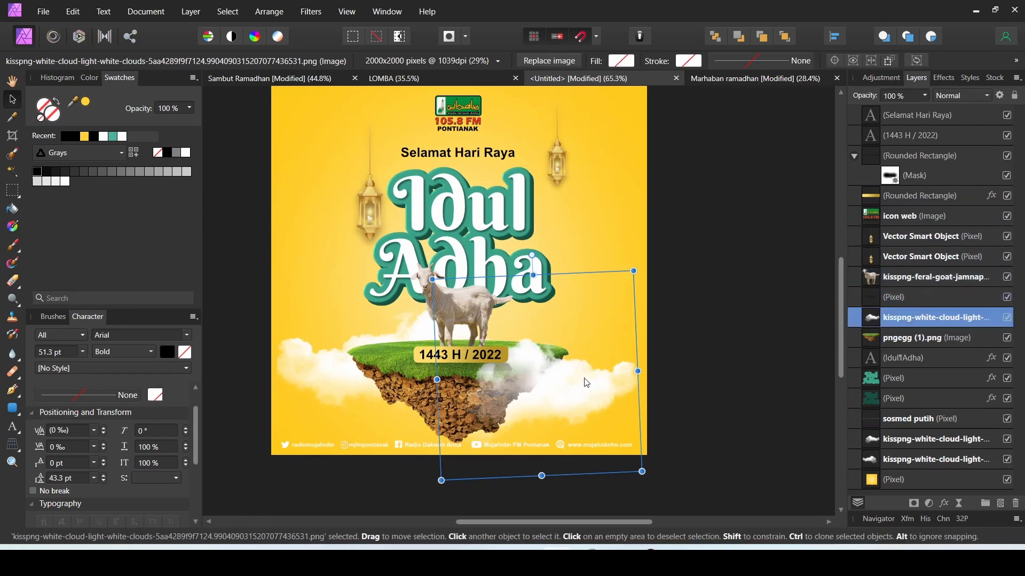
Adjust the front cloud's size and position so it overlaps the right edge of the grassy island.
{"action": "left_click_drag", "start_coordinate": [584, 379], "coordinate": [561, 408]}
{"action": "left_click_drag", "start_coordinate": [610, 300], "coordinate": [506, 411]}
{"action": "scroll", "coordinate": [431, 336], "scroll_direction": "down", "scroll_amount": 5}
{"action": "scroll", "coordinate": [428, 333], "scroll_direction": "up", "scroll_amount": 7}
{"action": "left_click_drag", "start_coordinate": [535, 455], "coordinate": [692, 540]}
{"action": "scroll", "coordinate": [571, 320], "scroll_direction": "down", "scroll_amount": 3}
{"action": "left_click_drag", "start_coordinate": [550, 337], "coordinate": [595, 230]}
{"action": "scroll", "coordinate": [602, 227], "scroll_direction": "up", "scroll_amount": 2}
{"action": "left_click_drag", "start_coordinate": [588, 289], "coordinate": [634, 275]}
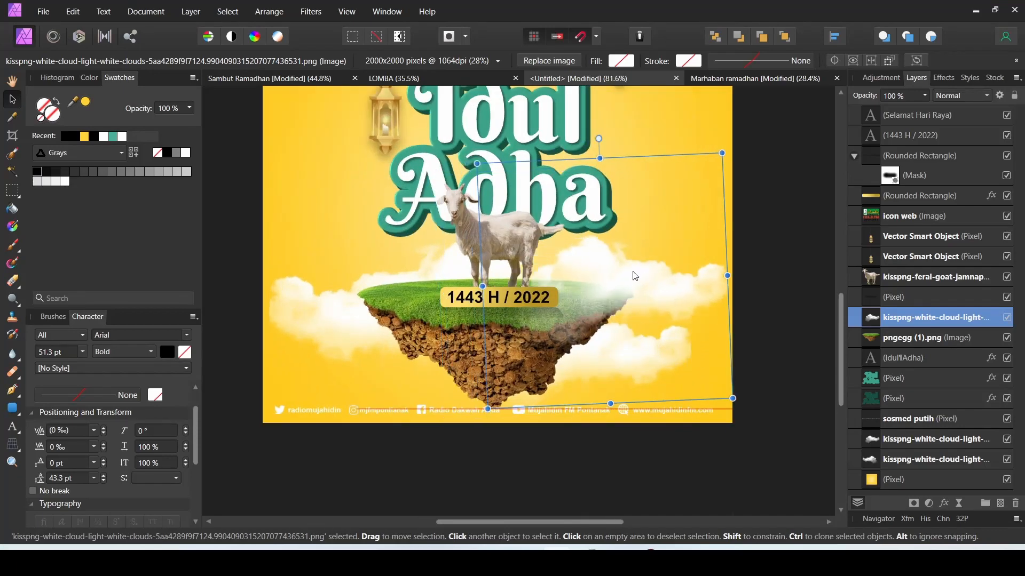
Scale down the front cloud and move it over to the island's left side.
{"action": "scroll", "coordinate": [618, 237], "scroll_direction": "down", "scroll_amount": 1}
{"action": "left_click_drag", "start_coordinate": [665, 194], "coordinate": [604, 233]}
{"action": "left_click_drag", "start_coordinate": [563, 171], "coordinate": [577, 172]}
{"action": "left_click_drag", "start_coordinate": [598, 232], "coordinate": [422, 272]}
{"action": "scroll", "coordinate": [593, 231], "scroll_direction": "down", "scroll_amount": 1}
{"action": "scroll", "coordinate": [557, 299], "scroll_direction": "up", "scroll_amount": 2}
{"action": "scroll", "coordinate": [504, 213], "scroll_direction": "down", "scroll_amount": 1}
{"action": "scroll", "coordinate": [504, 213], "scroll_direction": "up", "scroll_amount": 1}
Rotate the front cloud slightly, shrink it further and place it across the island's lower-left rock.
{"action": "left_click_drag", "start_coordinate": [483, 219], "coordinate": [498, 185]}
{"action": "left_click_drag", "start_coordinate": [430, 248], "coordinate": [455, 287]}
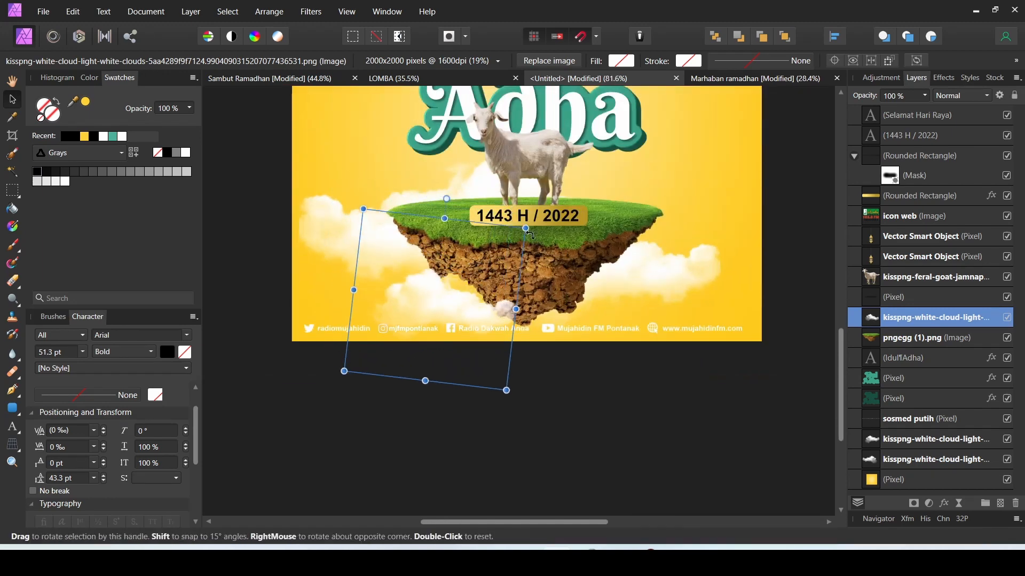
{"action": "left_click_drag", "start_coordinate": [505, 389], "coordinate": [480, 358]}
{"action": "left_click_drag", "start_coordinate": [471, 253], "coordinate": [479, 253]}
{"action": "scroll", "coordinate": [536, 228], "scroll_direction": "down", "scroll_amount": 5}
{"action": "scroll", "coordinate": [601, 206], "scroll_direction": "up", "scroll_amount": 4}
{"action": "left_click_drag", "start_coordinate": [373, 272], "coordinate": [373, 236]}
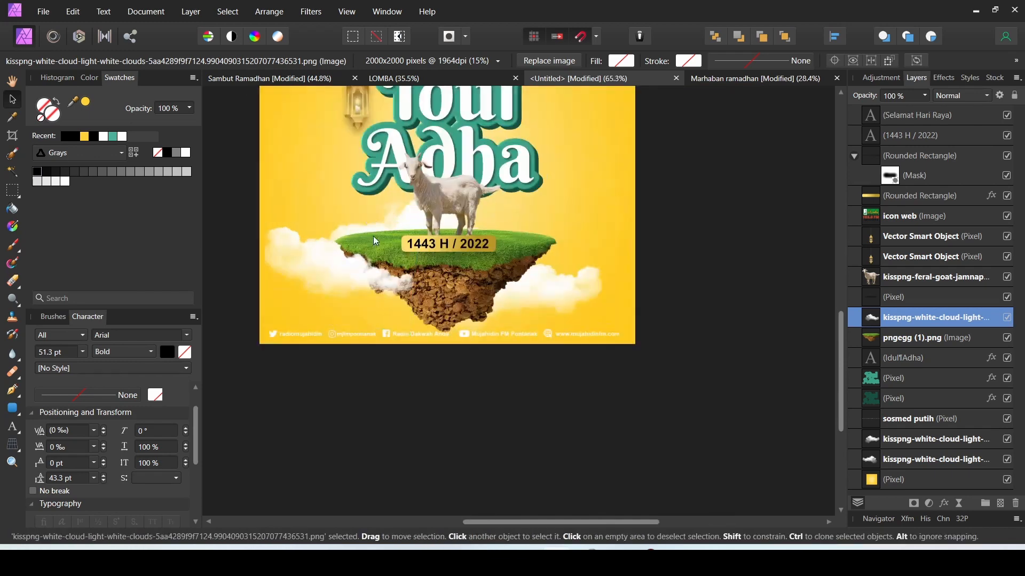
{"action": "scroll", "coordinate": [373, 236], "scroll_direction": "up", "scroll_amount": 2}
Nudge the small front cloud slightly lower on the island's left rock, undoing any accidental move of the background.
{"action": "scroll", "coordinate": [429, 315], "scroll_direction": "down", "scroll_amount": 5}
{"action": "scroll", "coordinate": [461, 238], "scroll_direction": "up", "scroll_amount": 1}
{"action": "left_click_drag", "start_coordinate": [528, 242], "coordinate": [527, 315]}
{"action": "key", "text": "ctrl+z"}
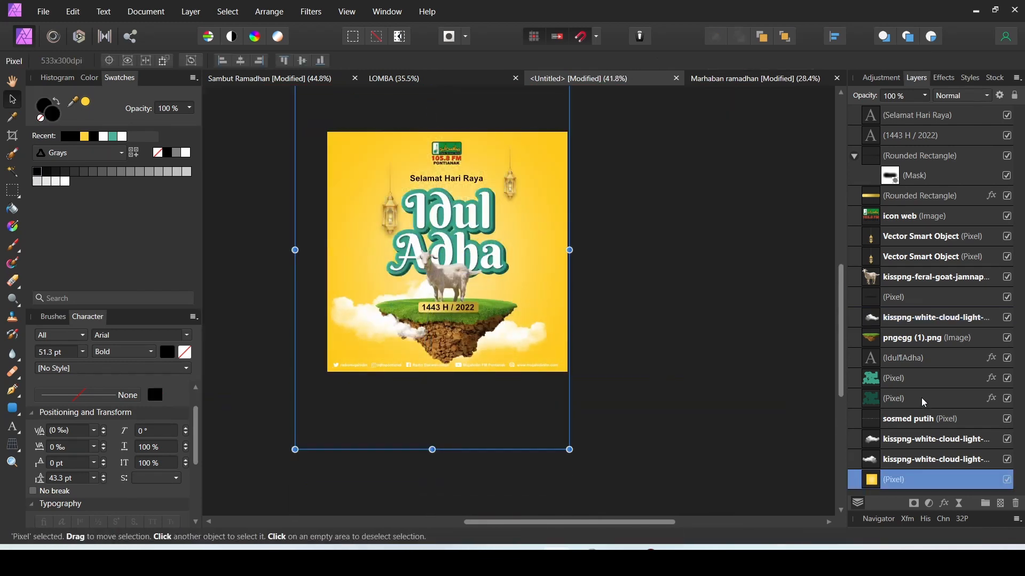
{"action": "scroll", "coordinate": [383, 328], "scroll_direction": "up", "scroll_amount": 3}
{"action": "left_click_drag", "start_coordinate": [385, 328], "coordinate": [402, 356]}
{"action": "scroll", "coordinate": [423, 269], "scroll_direction": "down", "scroll_amount": 1}
{"action": "left_click_drag", "start_coordinate": [423, 271], "coordinate": [402, 266]}
{"action": "left_click", "coordinate": [409, 315]}
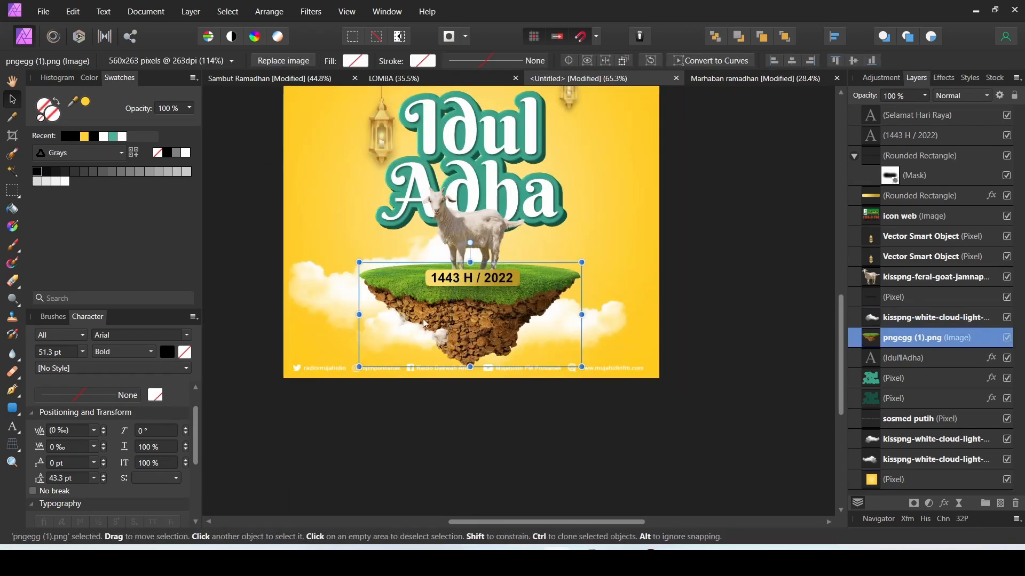
Make an enlarged copy of the small front cloud over the title and place its layer beneath the title's dark green layer.
{"action": "mouse_move", "coordinate": [398, 330]}
{"action": "left_mouse_down"}
{"action": "mouse_move", "coordinate": [526, 235]}
{"action": "mouse_move", "coordinate": [541, 238]}
{"action": "left_mouse_up"}
{"action": "left_click_drag", "start_coordinate": [596, 187], "coordinate": [684, 118]}
{"action": "left_click_drag", "start_coordinate": [617, 209], "coordinate": [558, 189]}
{"action": "scroll", "coordinate": [558, 189], "scroll_direction": "down", "scroll_amount": 1}
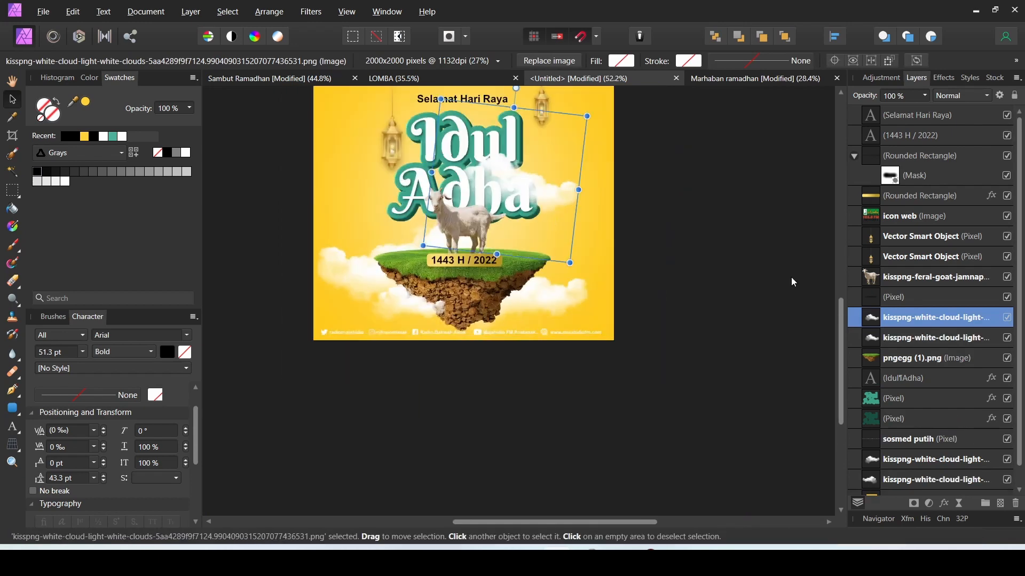
{"action": "left_click_drag", "start_coordinate": [861, 426], "coordinate": [860, 426]}
{"action": "scroll", "coordinate": [560, 248], "scroll_direction": "down", "scroll_amount": 3}
{"action": "scroll", "coordinate": [559, 225], "scroll_direction": "up", "scroll_amount": 3}
Enlarge the cloud behind the title and position it so it peeks out on the right between "Idul" and "Adha".
{"action": "left_click_drag", "start_coordinate": [559, 225], "coordinate": [495, 203]}
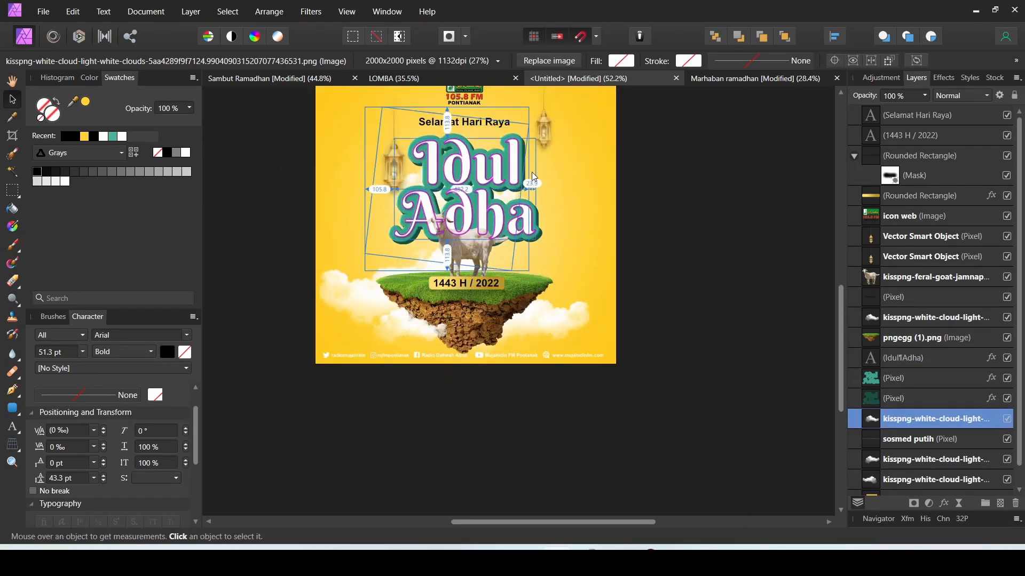
{"action": "scroll", "coordinate": [530, 176], "scroll_direction": "up", "scroll_amount": 4}
{"action": "scroll", "coordinate": [521, 208], "scroll_direction": "down", "scroll_amount": 4}
{"action": "left_click_drag", "start_coordinate": [508, 285], "coordinate": [564, 356]}
{"action": "left_click_drag", "start_coordinate": [544, 240], "coordinate": [521, 198]}
{"action": "scroll", "coordinate": [510, 190], "scroll_direction": "up", "scroll_amount": 1}
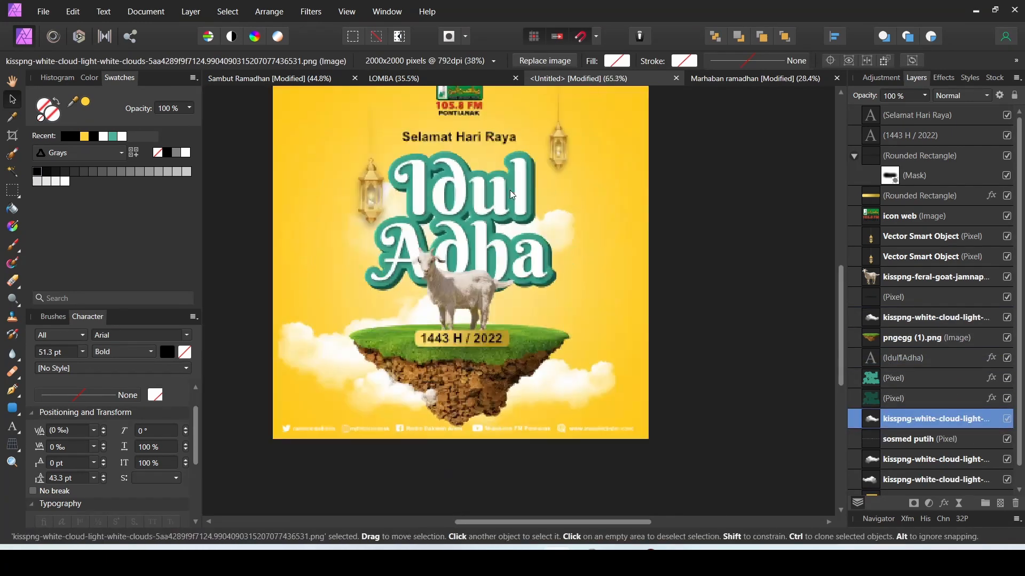
Shrink the cloud behind the title slightly and tuck it in against the title's right edge.
{"action": "scroll", "coordinate": [522, 200], "scroll_direction": "down", "scroll_amount": 2}
{"action": "scroll", "coordinate": [521, 200], "scroll_direction": "up", "scroll_amount": 2}
{"action": "left_click_drag", "start_coordinate": [601, 137], "coordinate": [559, 170]}
{"action": "left_click_drag", "start_coordinate": [528, 219], "coordinate": [556, 192]}
{"action": "left_click", "coordinate": [560, 196]}
{"action": "scroll", "coordinate": [566, 204], "scroll_direction": "down", "scroll_amount": 2}
{"action": "scroll", "coordinate": [592, 302], "scroll_direction": "up", "scroll_amount": 2}
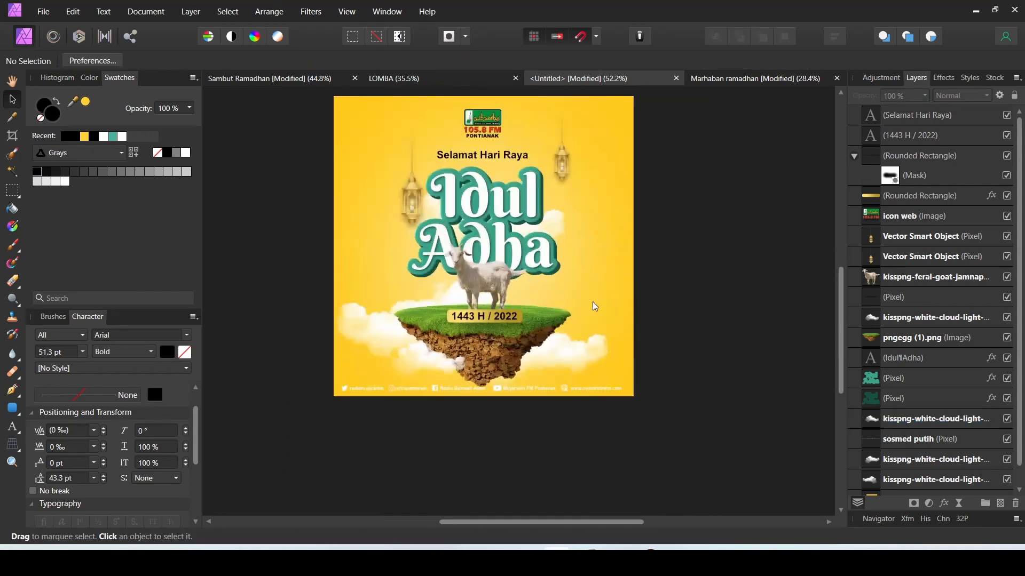
Shift the lower-right cloud inward and move the small front cloud onto the island's right edge, undoing misplaced changes.
{"action": "left_click", "coordinate": [591, 367]}
{"action": "left_click_drag", "start_coordinate": [591, 366], "coordinate": [546, 368]}
{"action": "scroll", "coordinate": [574, 293], "scroll_direction": "down", "scroll_amount": 2}
{"action": "scroll", "coordinate": [580, 299], "scroll_direction": "up", "scroll_amount": 2}
{"action": "left_click_drag", "start_coordinate": [435, 376], "coordinate": [537, 309]}
{"action": "scroll", "coordinate": [536, 255], "scroll_direction": "down", "scroll_amount": 6}
{"action": "left_click", "coordinate": [585, 272]}
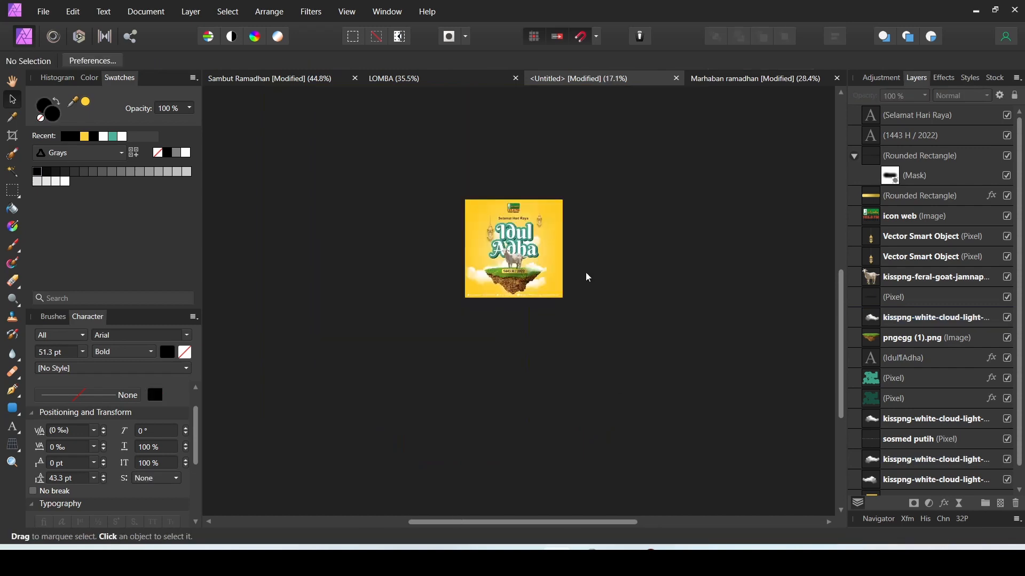
{"action": "scroll", "coordinate": [582, 274], "scroll_direction": "up", "scroll_amount": 4}
{"action": "key", "text": "ctrl+z"}
{"action": "key", "text": "ctrl+z"}
{"action": "scroll", "coordinate": [506, 284], "scroll_direction": "up", "scroll_amount": 3}
{"action": "left_click", "coordinate": [610, 208]}
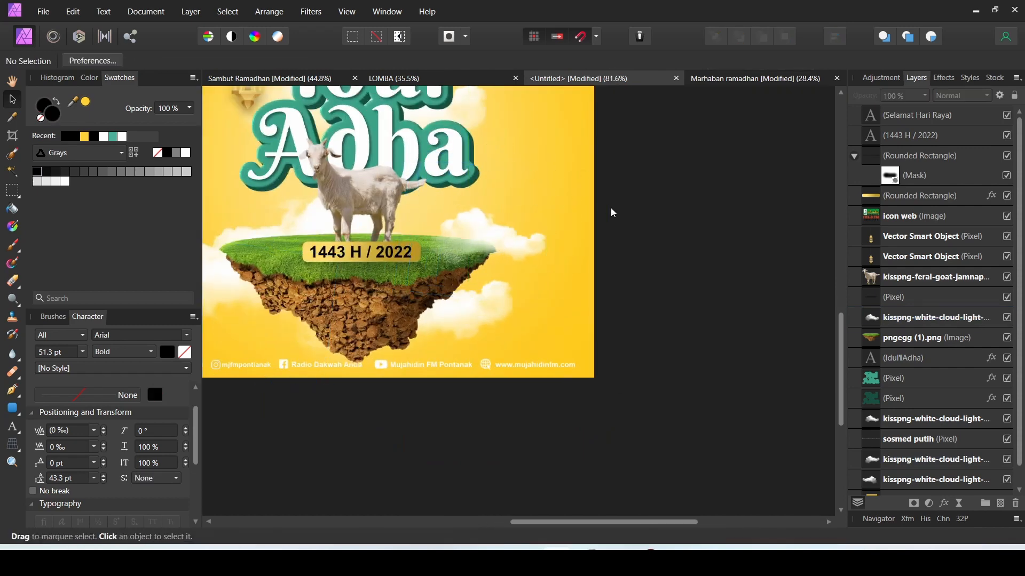
Enlarge the lower-right cloud and reposition it behind the right side of the island.
{"action": "scroll", "coordinate": [608, 245], "scroll_direction": "down", "scroll_amount": 2}
{"action": "left_click", "coordinate": [601, 283]}
{"action": "left_click_drag", "start_coordinate": [617, 285], "coordinate": [641, 289]}
{"action": "scroll", "coordinate": [607, 225], "scroll_direction": "down", "scroll_amount": 1}
{"action": "left_click_drag", "start_coordinate": [644, 338], "coordinate": [718, 408]}
{"action": "left_click_drag", "start_coordinate": [656, 343], "coordinate": [576, 295]}
{"action": "left_click", "coordinate": [674, 155]}
{"action": "scroll", "coordinate": [609, 213], "scroll_direction": "down", "scroll_amount": 5}
{"action": "scroll", "coordinate": [598, 201], "scroll_direction": "up", "scroll_amount": 7}
Move the left cloud and the upper-right cloud inward, closer to the island.
{"action": "left_click", "coordinate": [348, 291]}
{"action": "left_click_drag", "start_coordinate": [310, 289], "coordinate": [396, 277]}
{"action": "scroll", "coordinate": [646, 242], "scroll_direction": "down", "scroll_amount": 1}
{"action": "left_click_drag", "start_coordinate": [649, 247], "coordinate": [586, 245]}
{"action": "scroll", "coordinate": [584, 227], "scroll_direction": "up", "scroll_amount": 1}
{"action": "left_click", "coordinate": [604, 251]}
{"action": "left_click", "coordinate": [663, 174]}
{"action": "scroll", "coordinate": [546, 214], "scroll_direction": "down", "scroll_amount": 5}
{"action": "scroll", "coordinate": [516, 203], "scroll_direction": "up", "scroll_amount": 5}
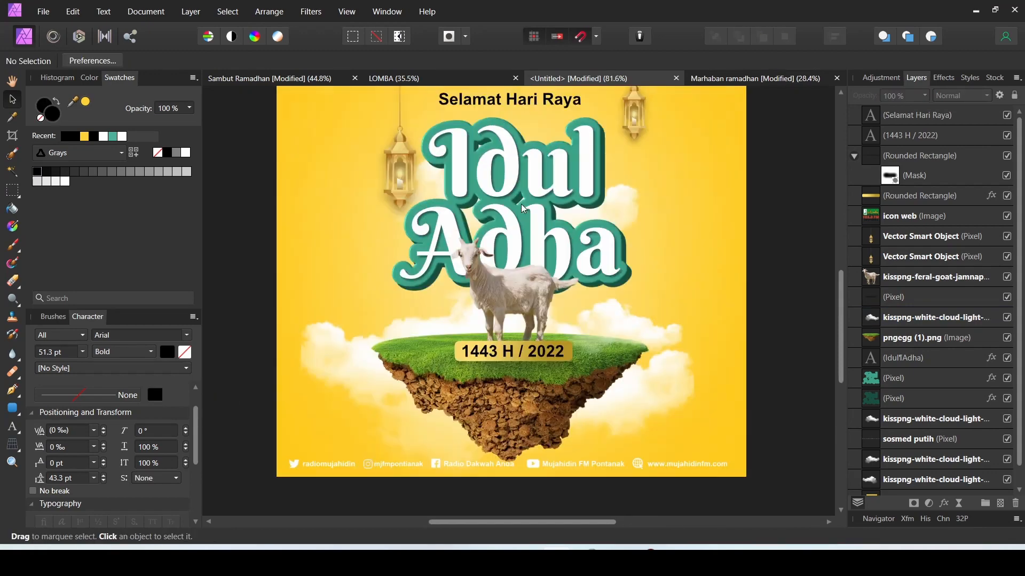
{"action": "scroll", "coordinate": [528, 213], "scroll_direction": "down", "scroll_amount": 4}
{"action": "scroll", "coordinate": [530, 213], "scroll_direction": "up", "scroll_amount": 2}
{"action": "scroll", "coordinate": [533, 216], "scroll_direction": "up", "scroll_amount": 1}
Add a new pixel layer directly above the yellow background and set the paint brush colour to white.
{"action": "left_click", "coordinate": [1001, 503]}
{"action": "key", "text": "b"}
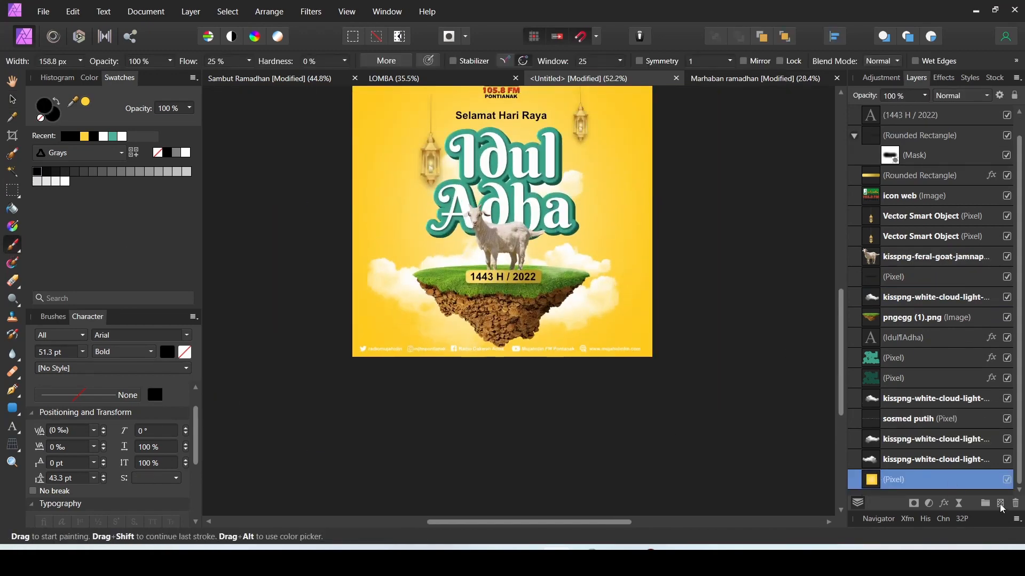
{"action": "double_click", "coordinate": [44, 107]}
{"action": "left_click", "coordinate": [481, 225]}
{"action": "left_click", "coordinate": [850, 197]}
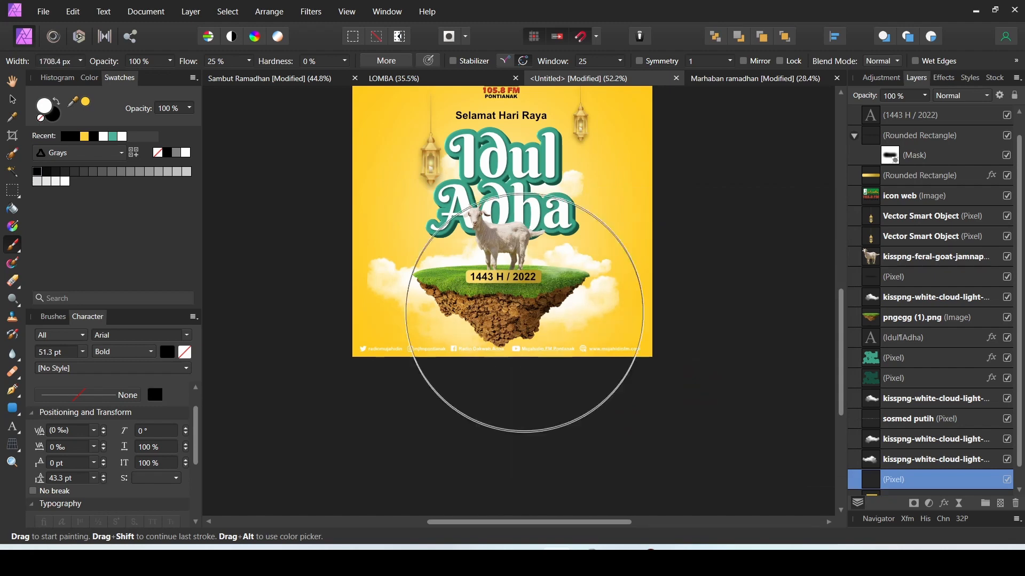
Paint a soft white glow behind the title and island using a brush about 1596 px wide.
{"action": "key", "text": "bracketright"}
{"action": "key", "text": "bracketright"}
{"action": "key", "text": "bracketright"}
{"action": "key", "text": "bracketleft"}
{"action": "key", "text": "bracketleft"}
{"action": "key", "text": "bracketleft"}
{"action": "left_click_drag", "start_coordinate": [441, 322], "coordinate": [703, 338]}
{"action": "scroll", "coordinate": [678, 211], "scroll_direction": "down", "scroll_amount": 2}
{"action": "scroll", "coordinate": [710, 220], "scroll_direction": "up", "scroll_amount": 1}
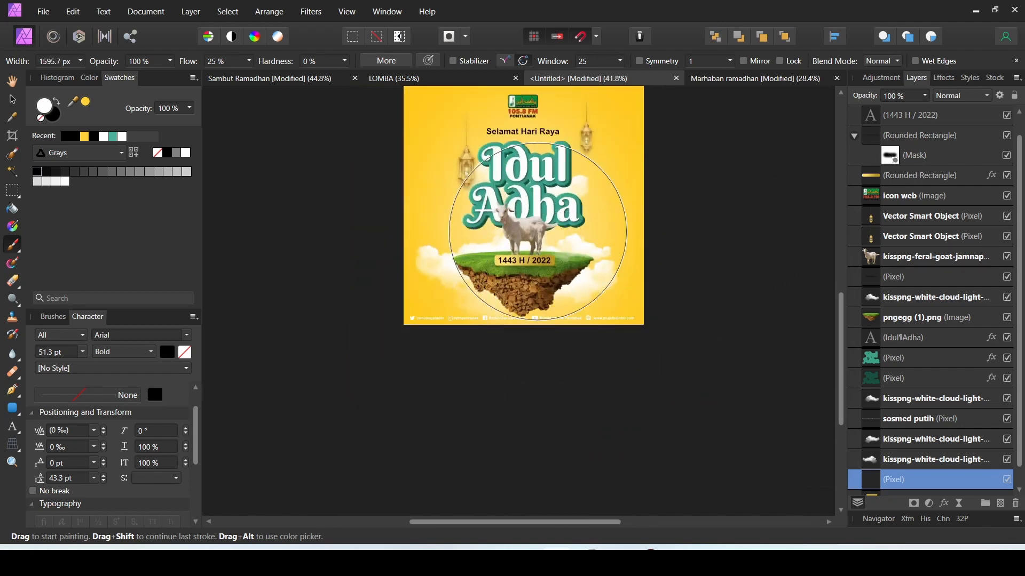
{"action": "left_click", "coordinate": [526, 262]}
{"action": "scroll", "coordinate": [752, 223], "scroll_direction": "up", "scroll_amount": 1}
{"action": "scroll", "coordinate": [794, 210], "scroll_direction": "down", "scroll_amount": 2}
{"action": "scroll", "coordinate": [735, 210], "scroll_direction": "up", "scroll_amount": 1}
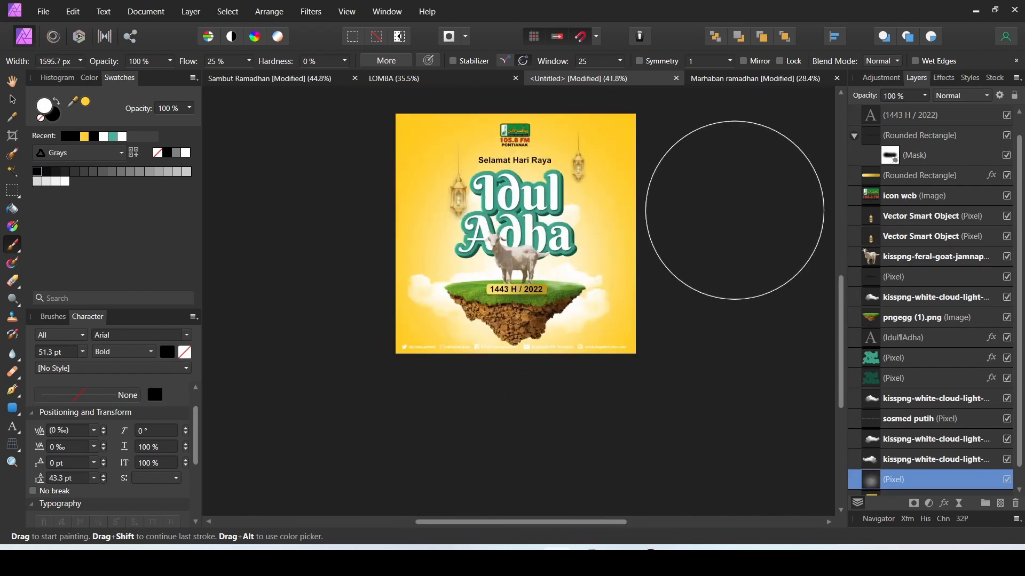
{"action": "key", "text": "v"}
{"action": "scroll", "coordinate": [411, 210], "scroll_direction": "up", "scroll_amount": 4}
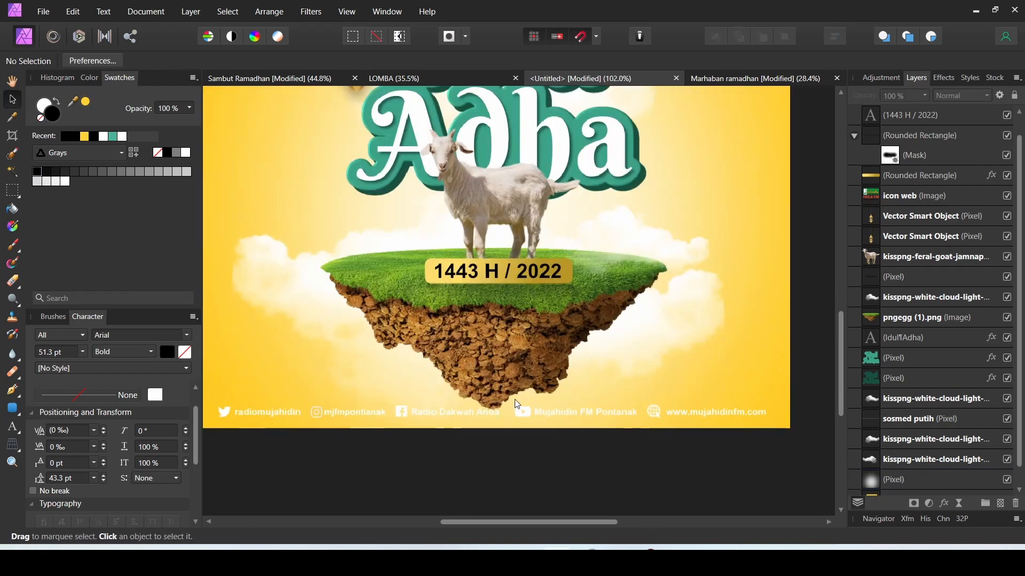
{"action": "scroll", "coordinate": [517, 404], "scroll_direction": "down", "scroll_amount": 4}
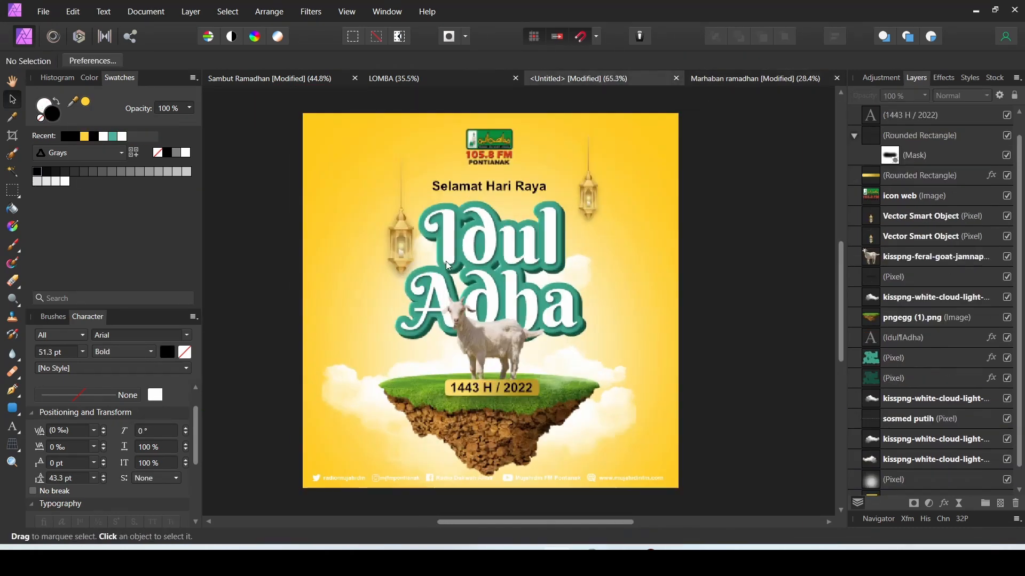
Draw a four-pointed star with inward-curving sides next to the left lantern using the Pen tool and fill it white.
{"action": "key", "text": "p"}
{"action": "scroll", "coordinate": [354, 217], "scroll_direction": "up", "scroll_amount": 2}
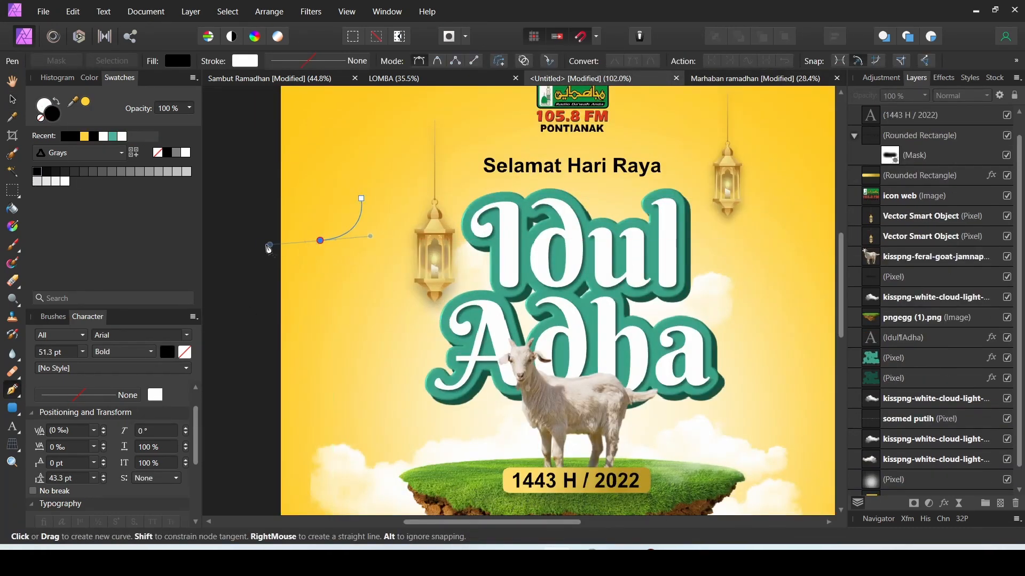
{"action": "left_click_drag", "start_coordinate": [283, 245], "coordinate": [282, 245]}
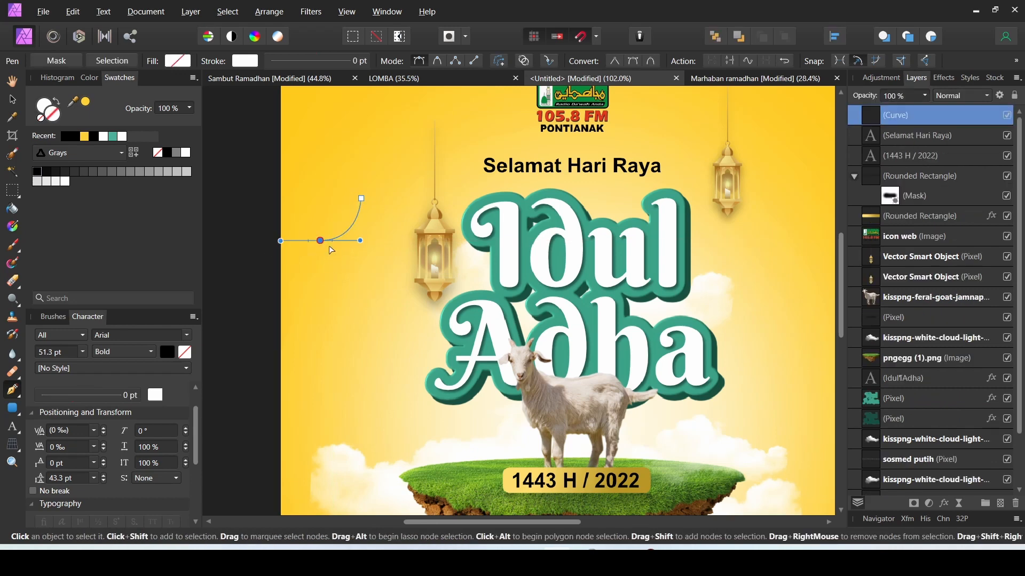
{"action": "key", "text": "ctrl+z"}
{"action": "left_click", "coordinate": [315, 241]}
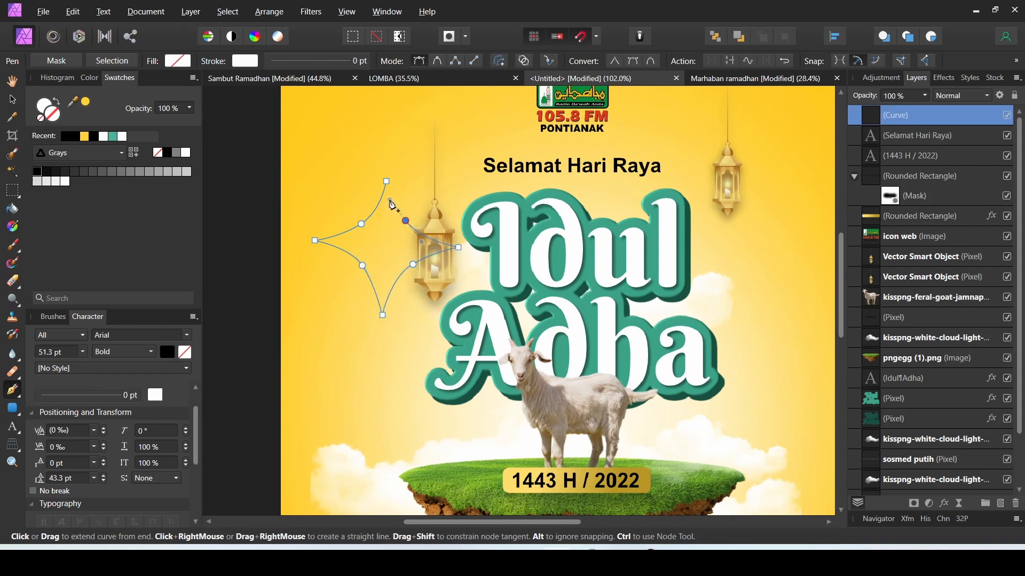
{"action": "left_click", "coordinate": [178, 61]}
{"action": "left_click", "coordinate": [274, 124]}
{"action": "left_click", "coordinate": [606, 5]}
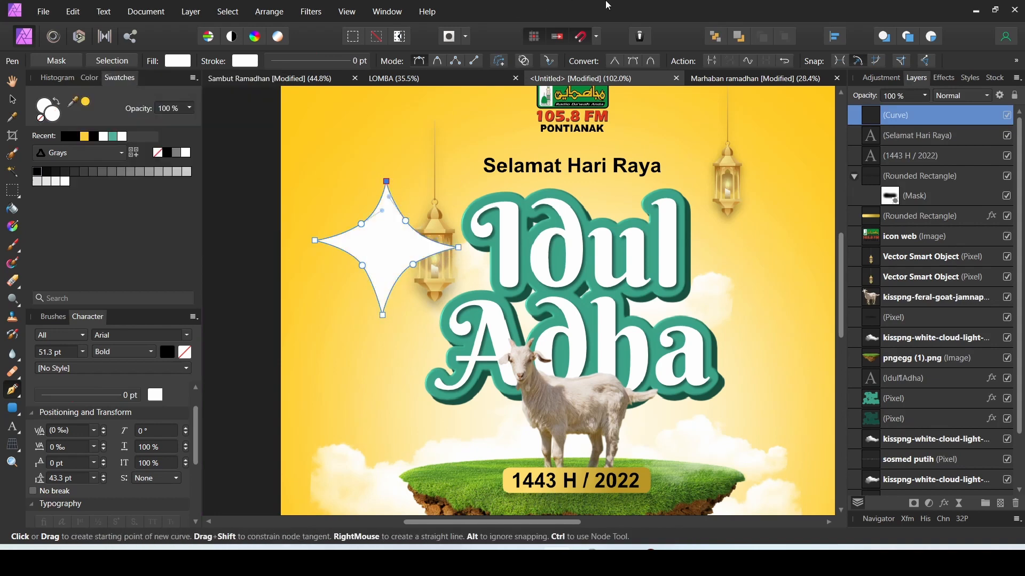
Scale the white star down to about 38 × 35 px, leaving it left of the title.
{"action": "left_click", "coordinate": [12, 100]}
{"action": "left_click_drag", "start_coordinate": [460, 183], "coordinate": [357, 285]}
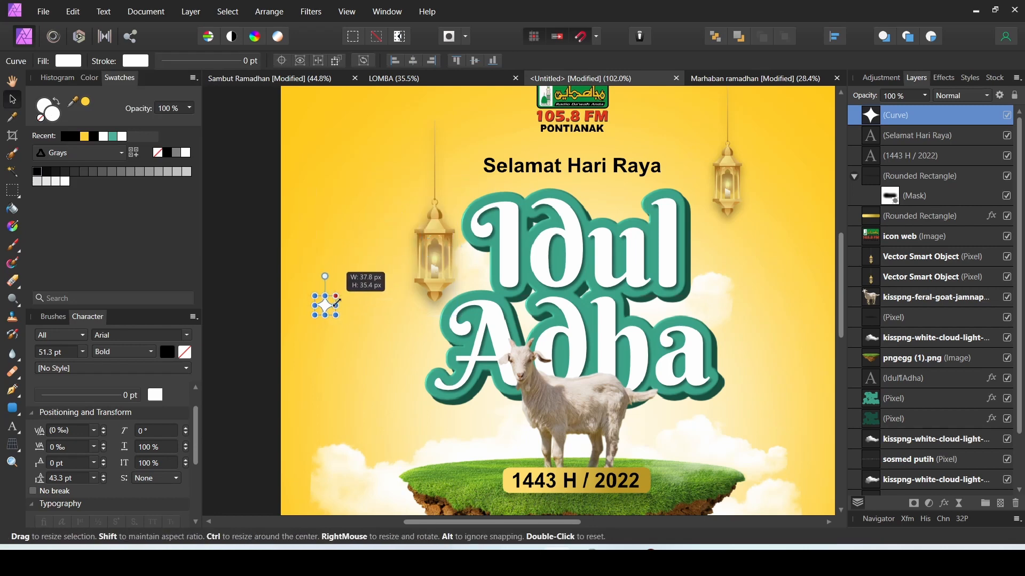
{"action": "left_click", "coordinate": [345, 265]}
{"action": "scroll", "coordinate": [345, 263], "scroll_direction": "down", "scroll_amount": 2}
Pull the star's four inner curve nodes and their handles toward its centre to make the points slimmer.
{"action": "left_click", "coordinate": [311, 292]}
{"action": "scroll", "coordinate": [313, 293], "scroll_direction": "up", "scroll_amount": 10}
{"action": "key", "text": "a"}
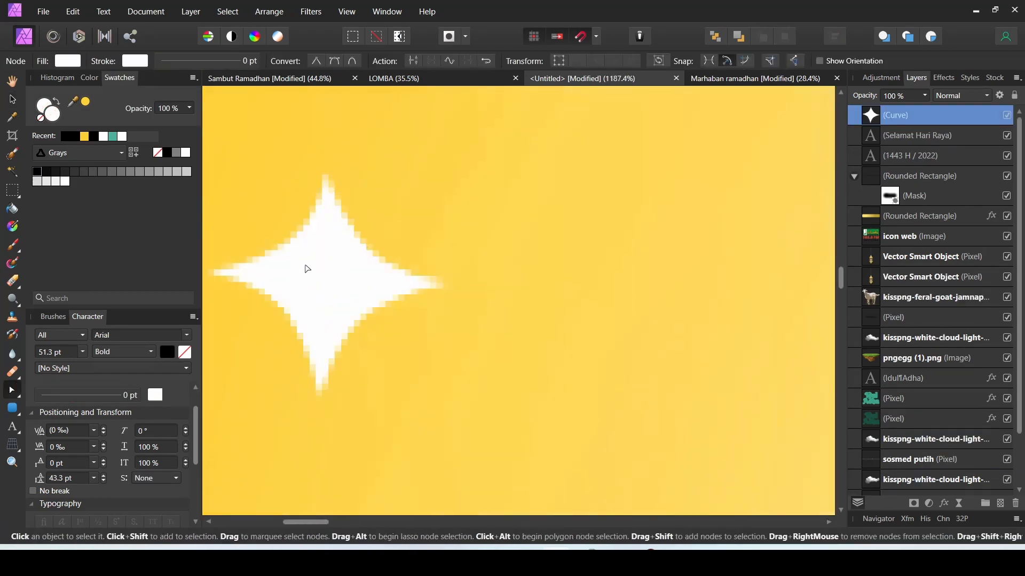
{"action": "left_click_drag", "start_coordinate": [361, 238], "coordinate": [313, 240]}
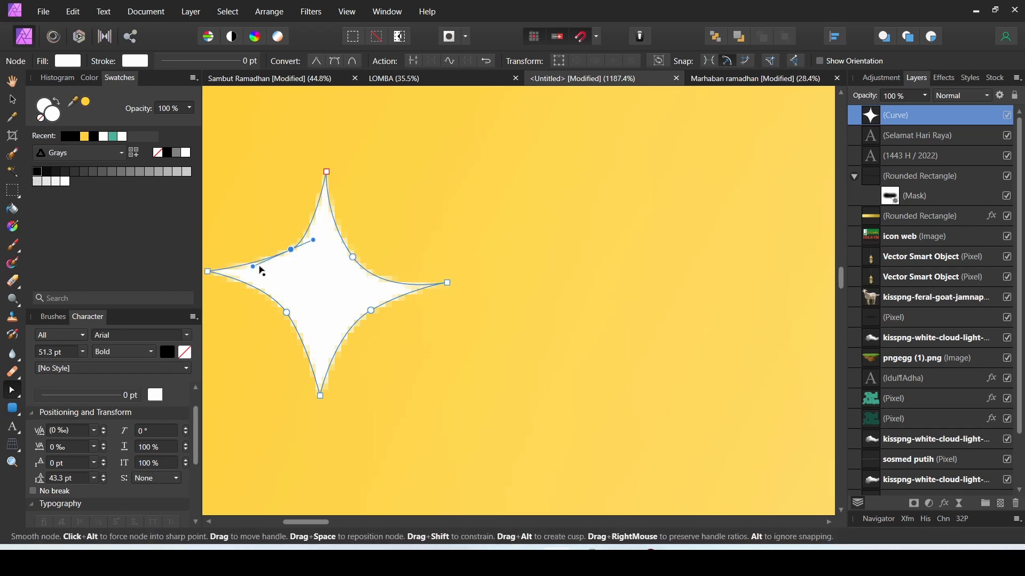
{"action": "left_click_drag", "start_coordinate": [253, 268], "coordinate": [302, 259]}
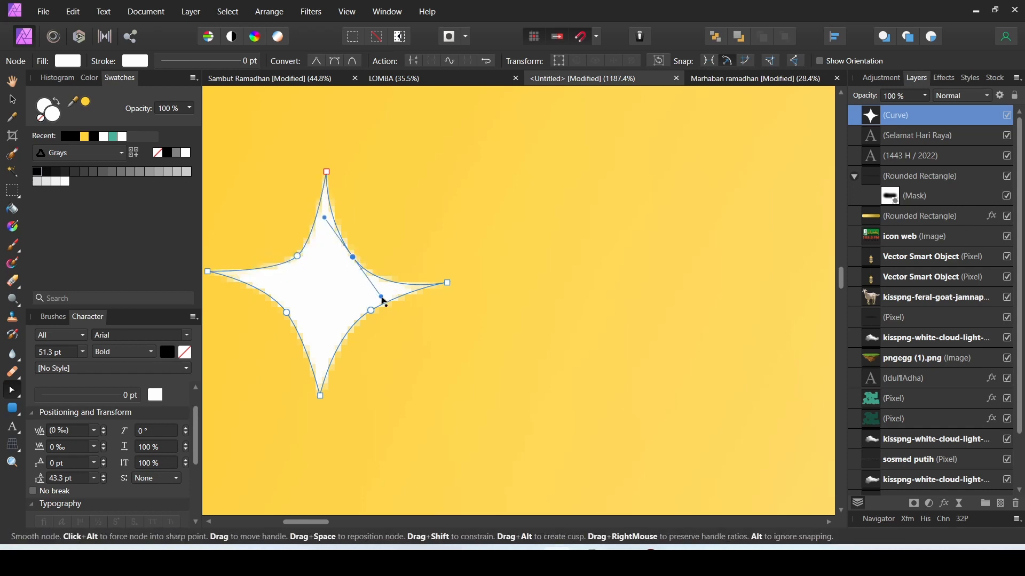
{"action": "left_click", "coordinate": [353, 257]}
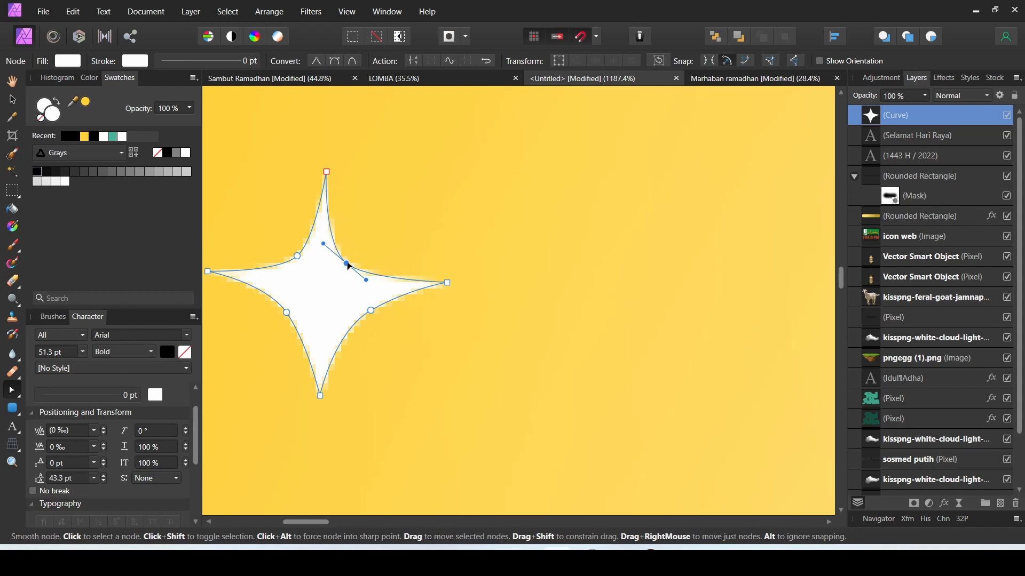
{"action": "left_click_drag", "start_coordinate": [371, 310], "coordinate": [375, 287]}
{"action": "left_click_drag", "start_coordinate": [319, 328], "coordinate": [301, 307]}
{"action": "left_click", "coordinate": [288, 313]}
{"action": "scroll", "coordinate": [373, 253], "scroll_direction": "down", "scroll_amount": 7}
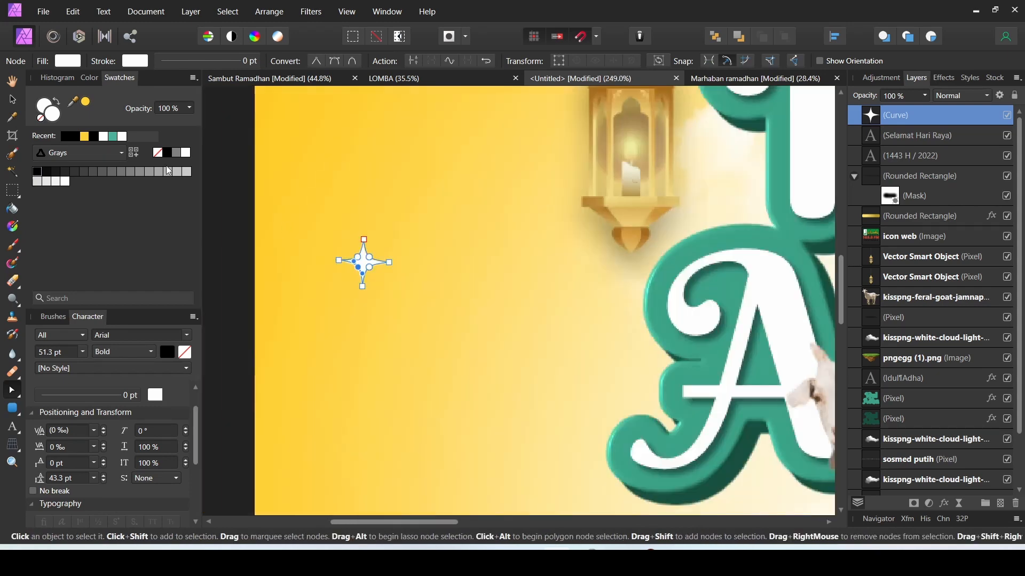
Duplicate the white star five times and place the copies in varied sizes beside the left lantern and on both sides of the title.
{"action": "key", "text": "v"}
{"action": "scroll", "coordinate": [375, 256], "scroll_direction": "down", "scroll_amount": 3}
{"action": "scroll", "coordinate": [427, 278], "scroll_direction": "down", "scroll_amount": 2}
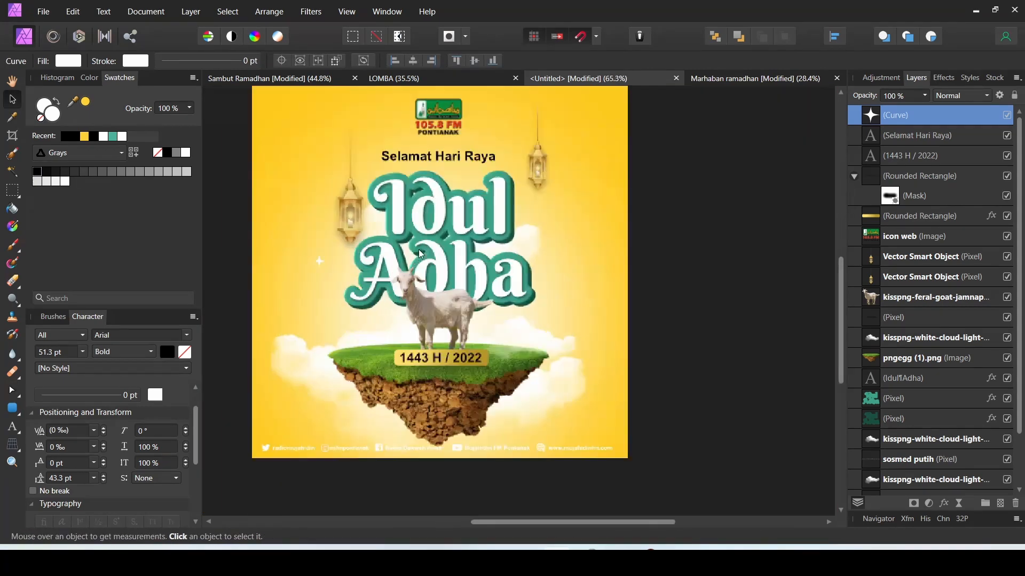
{"action": "left_click_drag", "start_coordinate": [559, 203], "coordinate": [319, 182]}
{"action": "left_click", "coordinate": [298, 246]}
{"action": "left_click_drag", "start_coordinate": [320, 235], "coordinate": [284, 215]}
{"action": "left_click_drag", "start_coordinate": [283, 160], "coordinate": [364, 297]}
{"action": "left_click", "coordinate": [240, 158]}
{"action": "scroll", "coordinate": [241, 158], "scroll_direction": "down", "scroll_amount": 2}
{"action": "scroll", "coordinate": [291, 151], "scroll_direction": "up", "scroll_amount": 3}
{"action": "left_click", "coordinate": [578, 290]}
{"action": "scroll", "coordinate": [577, 272], "scroll_direction": "down", "scroll_amount": 3}
{"action": "scroll", "coordinate": [506, 268], "scroll_direction": "up", "scroll_amount": 2}
{"action": "scroll", "coordinate": [496, 271], "scroll_direction": "down", "scroll_amount": 1}
{"action": "scroll", "coordinate": [497, 271], "scroll_direction": "up", "scroll_amount": 2}
{"action": "left_click", "coordinate": [320, 309]}
{"action": "scroll", "coordinate": [320, 310], "scroll_direction": "down", "scroll_amount": 4}
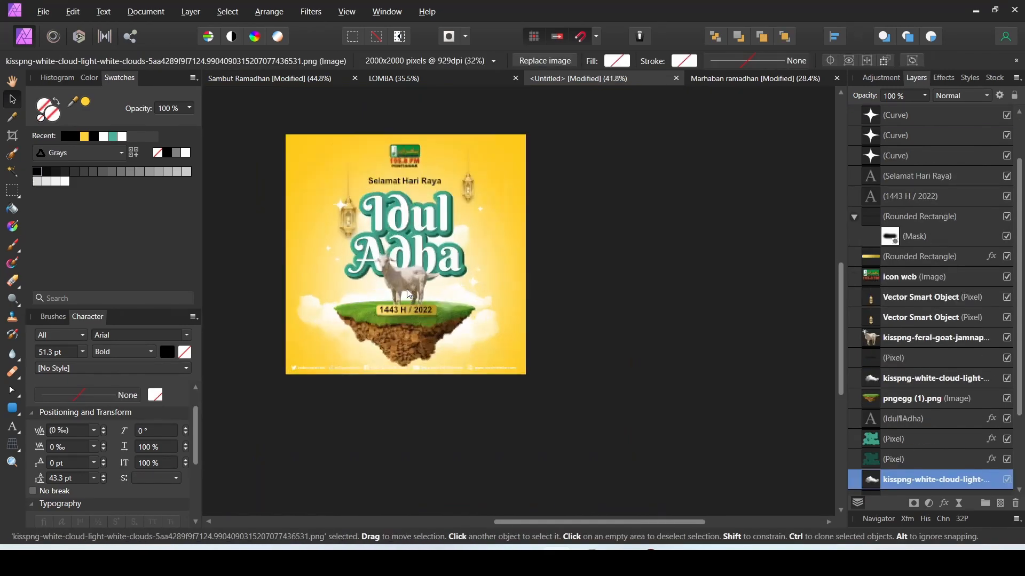
{"action": "scroll", "coordinate": [470, 250], "scroll_direction": "up", "scroll_amount": 2}
{"action": "scroll", "coordinate": [402, 282], "scroll_direction": "down", "scroll_amount": 2}
{"action": "scroll", "coordinate": [402, 281], "scroll_direction": "up", "scroll_amount": 2}
{"action": "scroll", "coordinate": [435, 309], "scroll_direction": "down", "scroll_amount": 2}
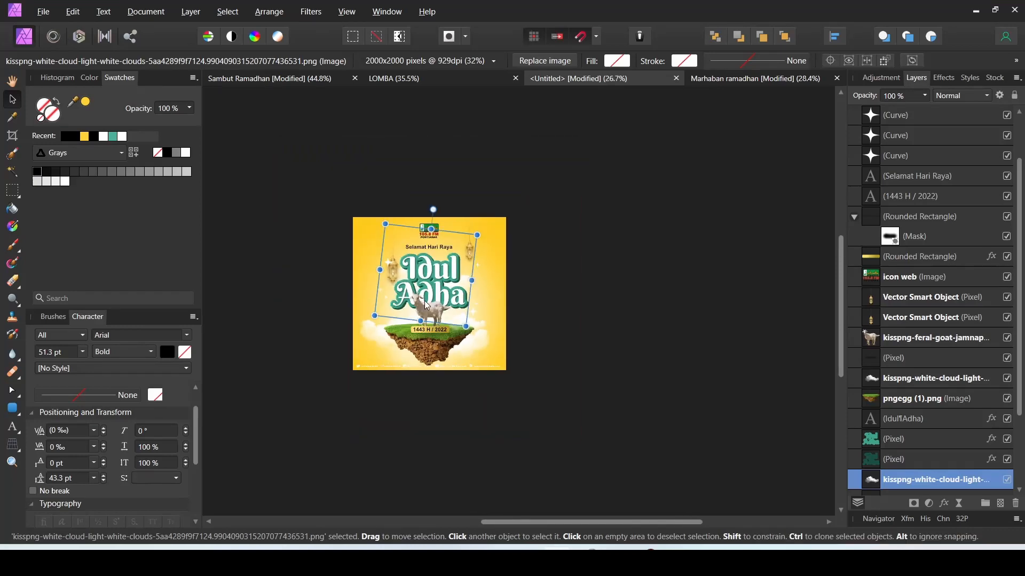
{"action": "scroll", "coordinate": [432, 294], "scroll_direction": "up", "scroll_amount": 2}
{"action": "key", "text": "ctrl+d"}
{"action": "scroll", "coordinate": [448, 288], "scroll_direction": "up", "scroll_amount": 1}
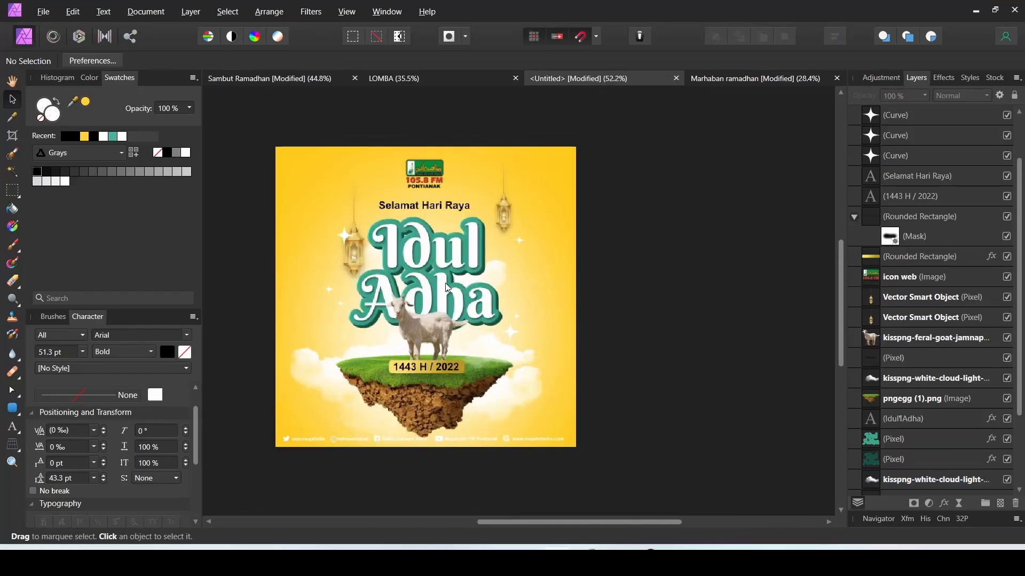
Copy the translucent Islamic geometric pattern from the Marhaban ramadhan document and paste it into the Idul Adha post.
{"action": "left_click", "coordinate": [726, 80]}
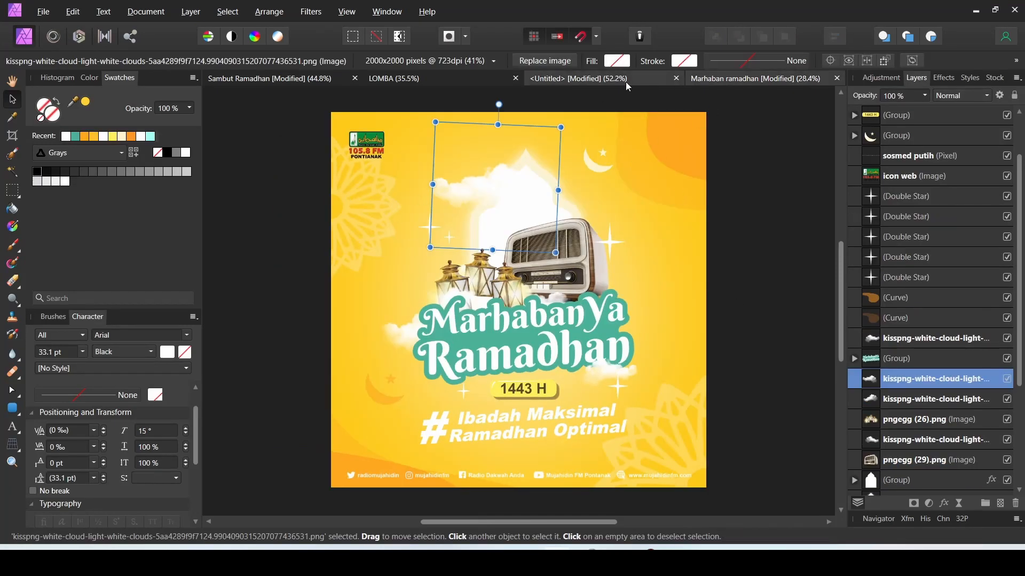
{"action": "left_click", "coordinate": [627, 80]}
{"action": "key", "text": "ctrl+Tab"}
{"action": "left_click", "coordinate": [376, 212]}
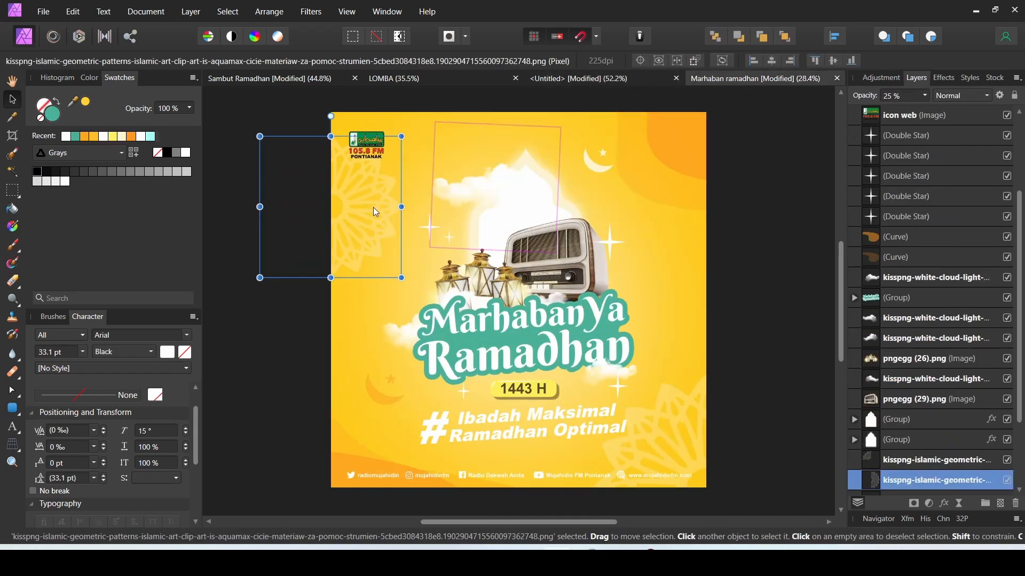
{"action": "key", "text": "ctrl+c"}
{"action": "key", "text": "ctrl+Tab"}
{"action": "key", "text": "ctrl+v"}
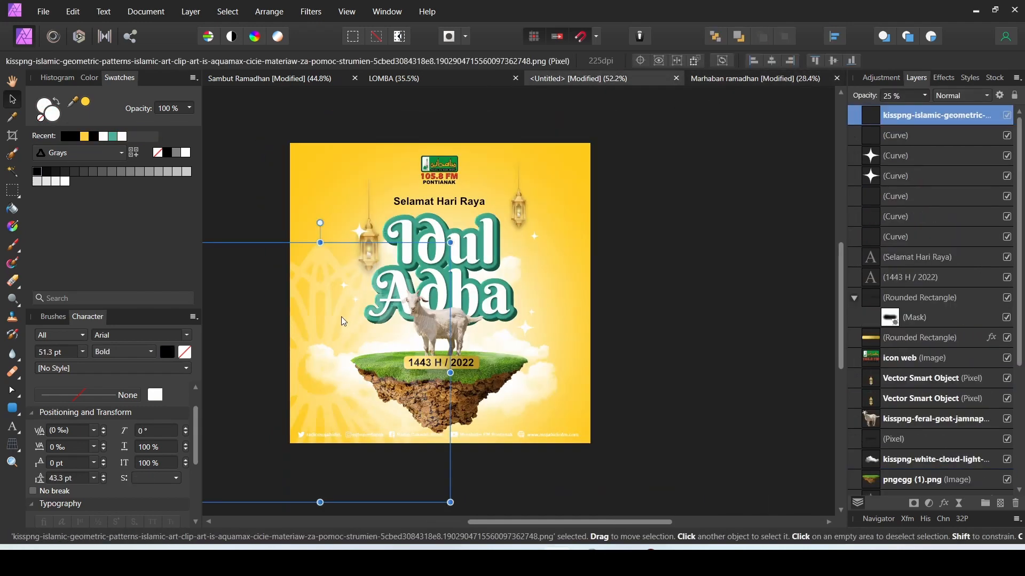
Move the pattern to the artwork's upper-left corner and stack its layer between the clouds and the white glow.
{"action": "left_click_drag", "start_coordinate": [336, 428], "coordinate": [295, 214]}
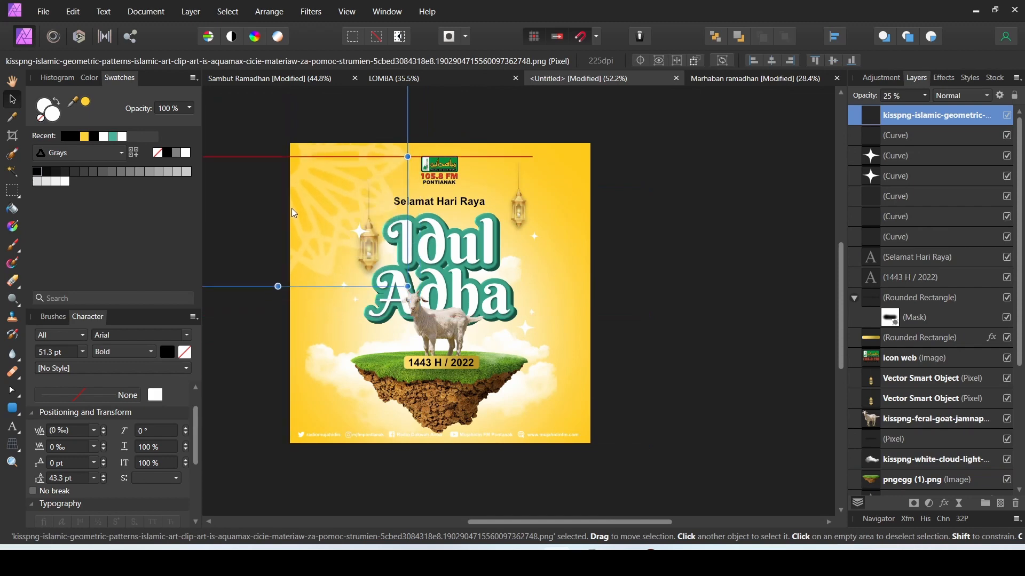
{"action": "scroll", "coordinate": [928, 256], "scroll_direction": "down", "scroll_amount": 5}
{"action": "left_click_drag", "start_coordinate": [929, 115], "coordinate": [872, 450]}
Scale the geometric pattern down so it fits tightly in the artwork's upper-left corner.
{"action": "scroll", "coordinate": [477, 249], "scroll_direction": "down", "scroll_amount": 2}
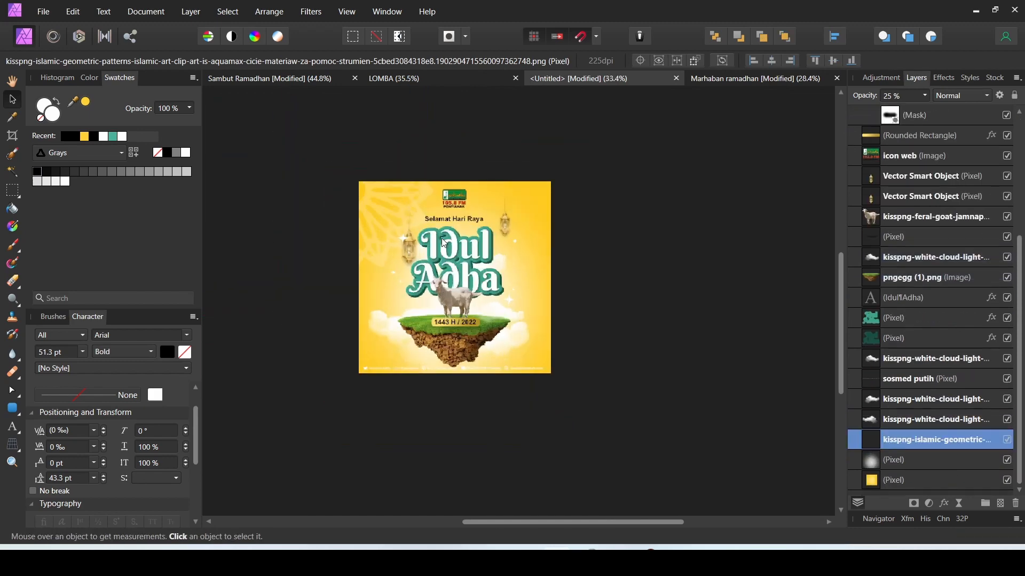
{"action": "scroll", "coordinate": [442, 240], "scroll_direction": "up", "scroll_amount": 2}
{"action": "left_click_drag", "start_coordinate": [430, 293], "coordinate": [387, 229]}
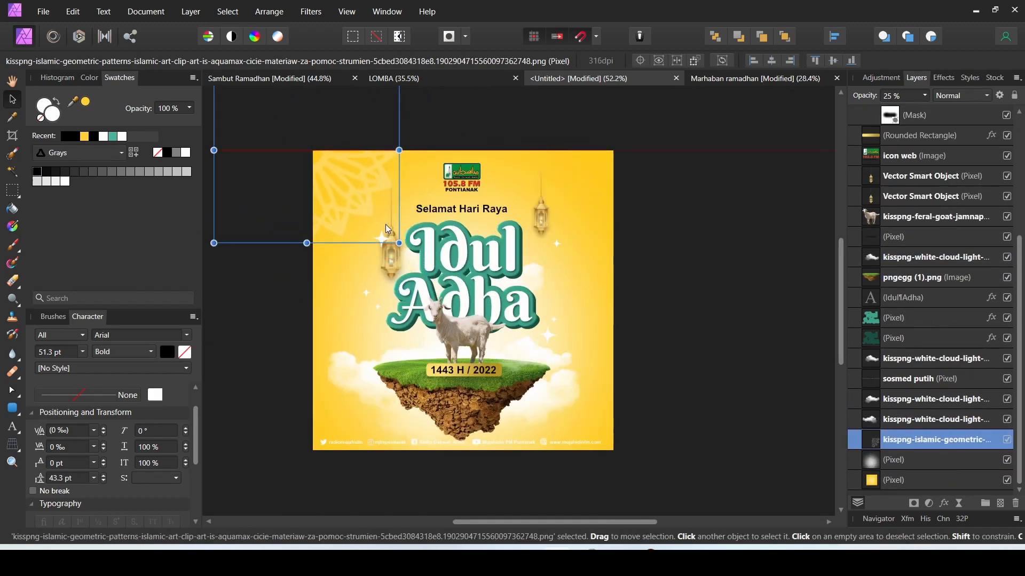
{"action": "key", "text": "ctrl+d"}
Place a copy of the geometric pattern in the artwork's lower-right corner, with only its edge inside the canvas.
{"action": "scroll", "coordinate": [423, 197], "scroll_direction": "down", "scroll_amount": 2}
{"action": "left_click", "coordinate": [370, 187]}
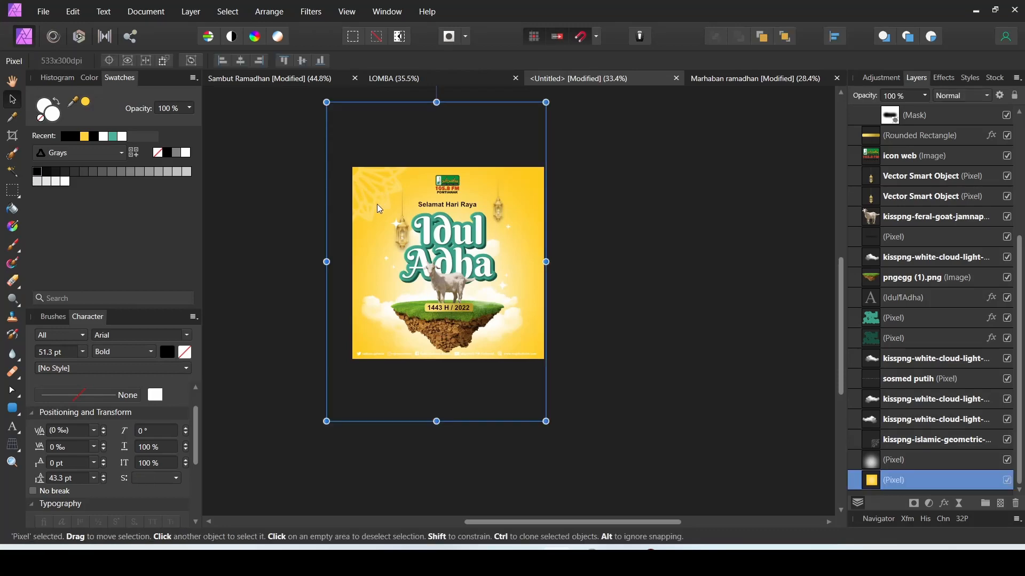
{"action": "left_click", "coordinate": [622, 215]}
{"action": "left_click", "coordinate": [365, 182]}
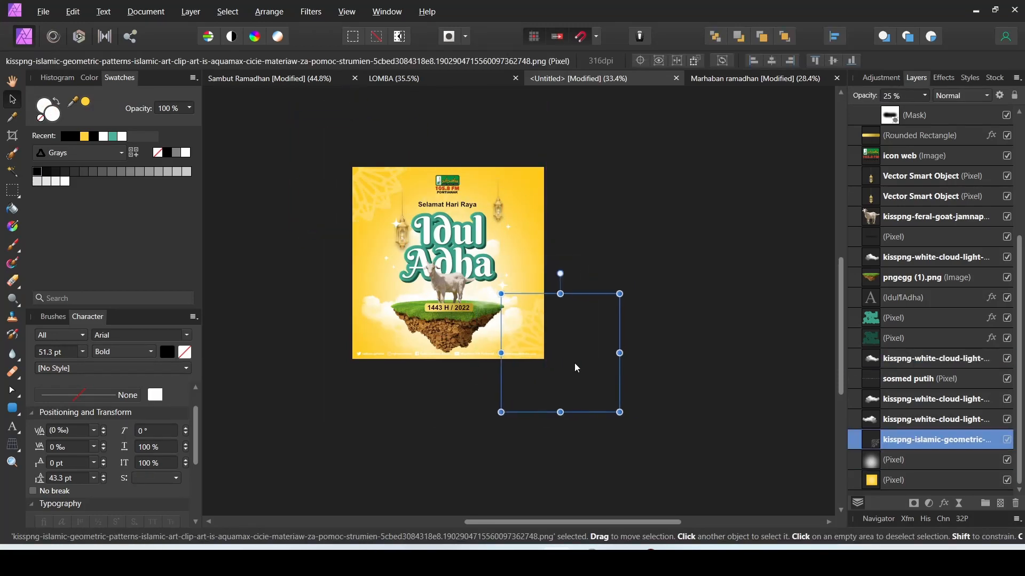
{"action": "left_click_drag", "start_coordinate": [575, 364], "coordinate": [579, 389]}
{"action": "left_click", "coordinate": [596, 299]}
Examine the overall balance of the title, island, stars, lanterns and corner patterns.
{"action": "scroll", "coordinate": [469, 255], "scroll_direction": "up", "scroll_amount": 2}
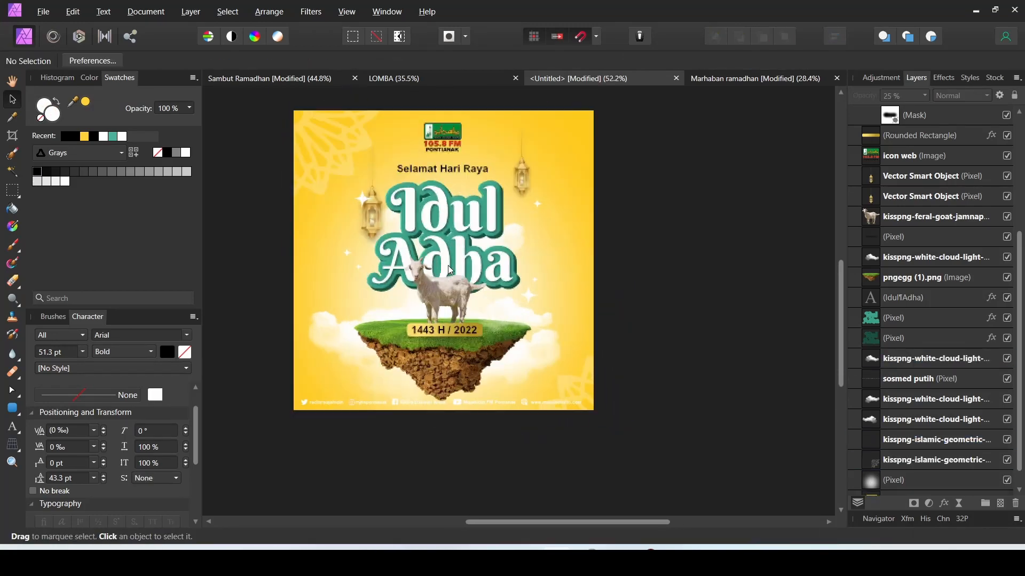
{"action": "scroll", "coordinate": [449, 267], "scroll_direction": "up", "scroll_amount": 1}
{"action": "scroll", "coordinate": [463, 274], "scroll_direction": "down", "scroll_amount": 3}
{"action": "scroll", "coordinate": [463, 274], "scroll_direction": "up", "scroll_amount": 2}
{"action": "scroll", "coordinate": [465, 272], "scroll_direction": "down", "scroll_amount": 4}
{"action": "scroll", "coordinate": [466, 271], "scroll_direction": "up", "scroll_amount": 5}
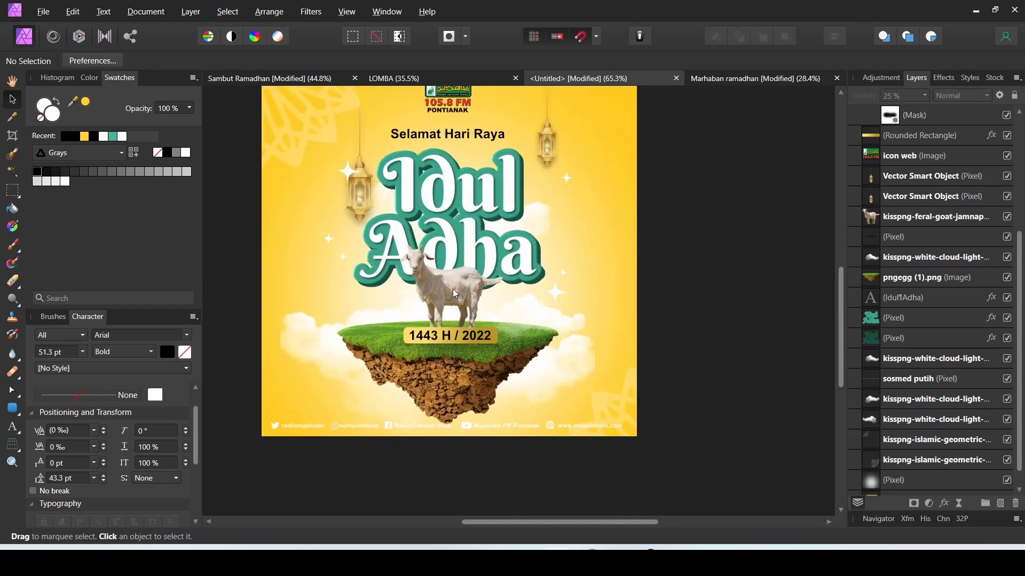
{"action": "scroll", "coordinate": [455, 293], "scroll_direction": "down", "scroll_amount": 3}
{"action": "scroll", "coordinate": [467, 256], "scroll_direction": "up", "scroll_amount": 2}
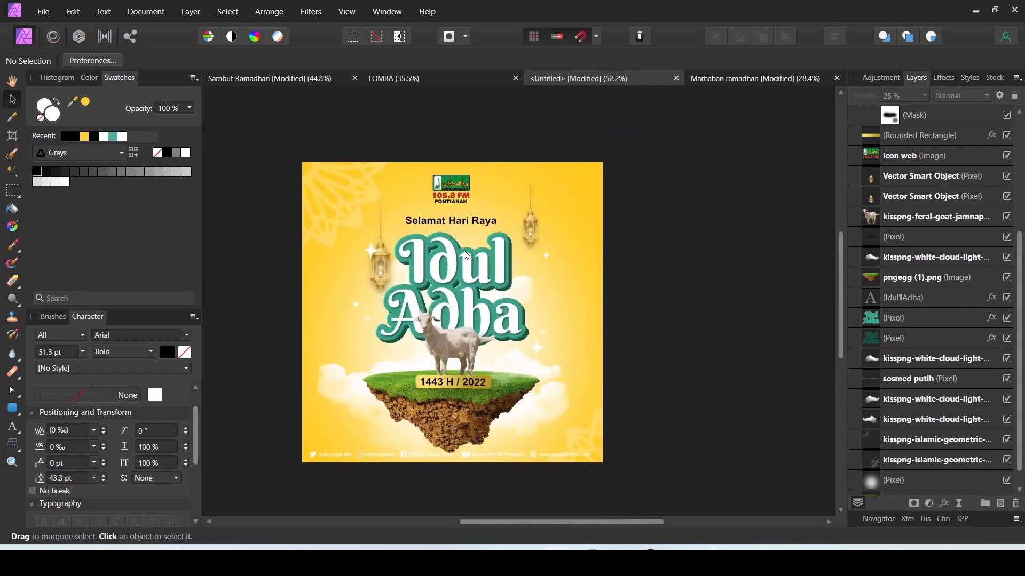
{"action": "scroll", "coordinate": [447, 312], "scroll_direction": "down", "scroll_amount": 1}
{"action": "scroll", "coordinate": [491, 324], "scroll_direction": "up", "scroll_amount": 1}
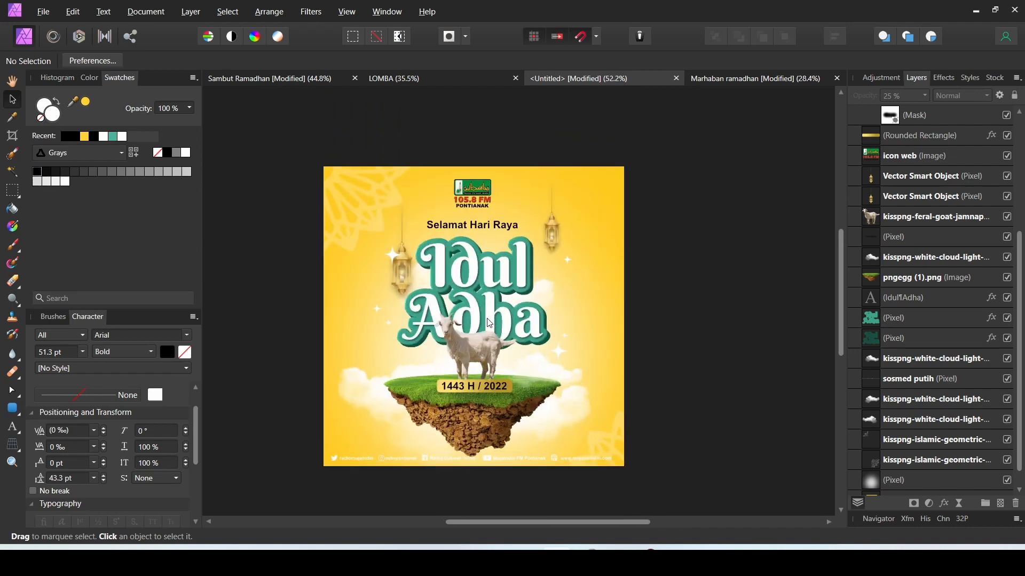
{"action": "scroll", "coordinate": [490, 323], "scroll_direction": "up", "scroll_amount": 1}
Save the document as IDUL ADHA in the QURBAN DAYS 2022 folder.
{"action": "left_click", "coordinate": [44, 11]}
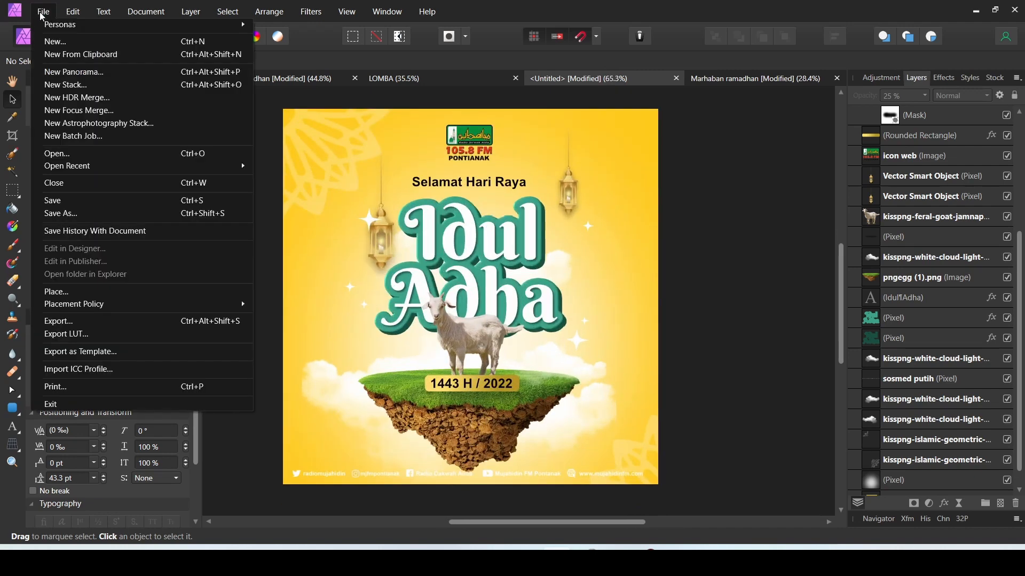
{"action": "left_click", "coordinate": [72, 200]}
{"action": "double_click", "coordinate": [764, 187]}
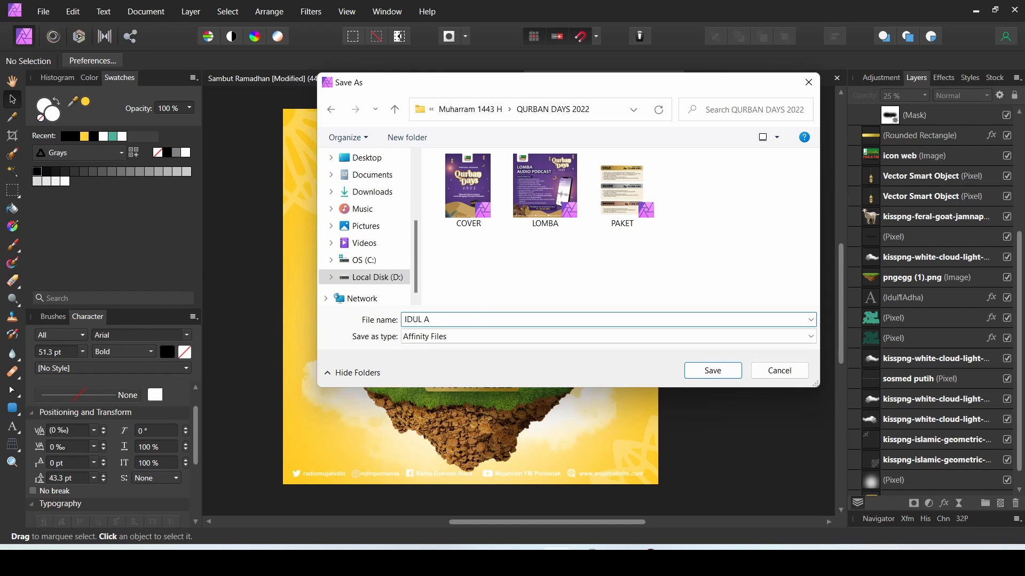
{"action": "scroll", "coordinate": [419, 252], "scroll_direction": "down", "scroll_amount": 1}
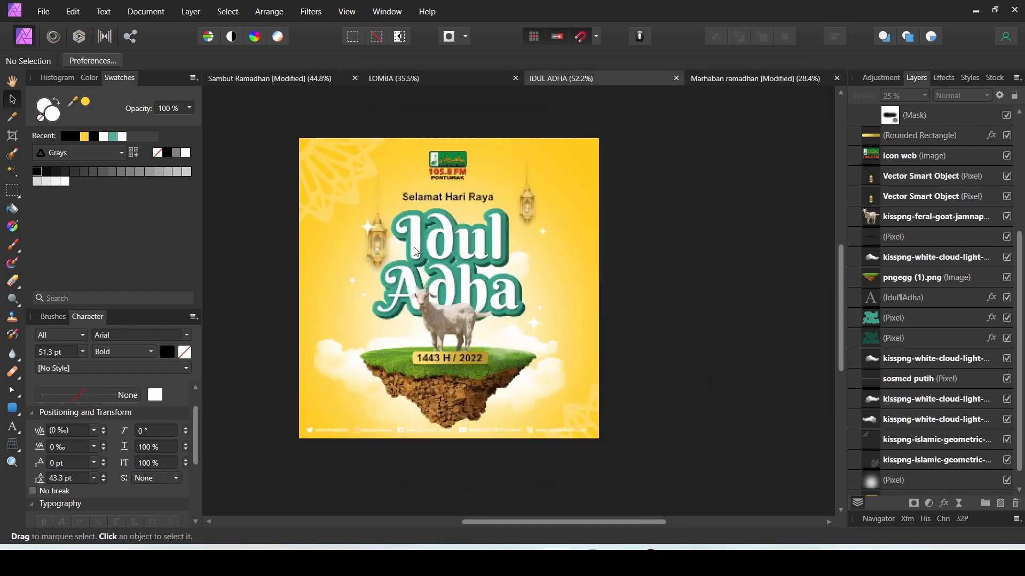
Draw a wavy freeform shape across the artwork's upper-right edge with the Pen tool.
{"action": "left_click", "coordinate": [13, 391]}
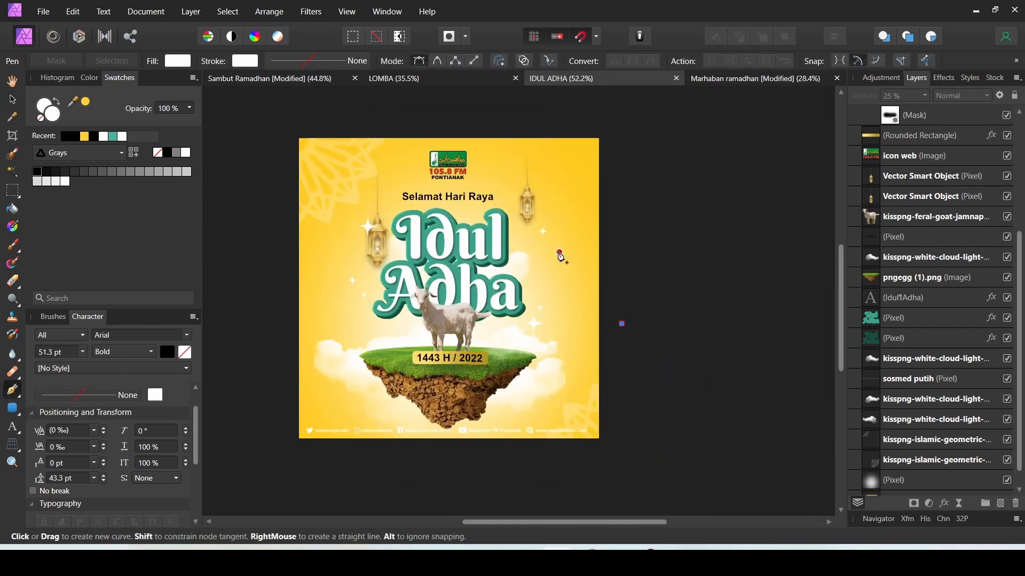
{"action": "left_click_drag", "start_coordinate": [588, 191], "coordinate": [589, 189]}
{"action": "left_click_drag", "start_coordinate": [537, 134], "coordinate": [502, 120]}
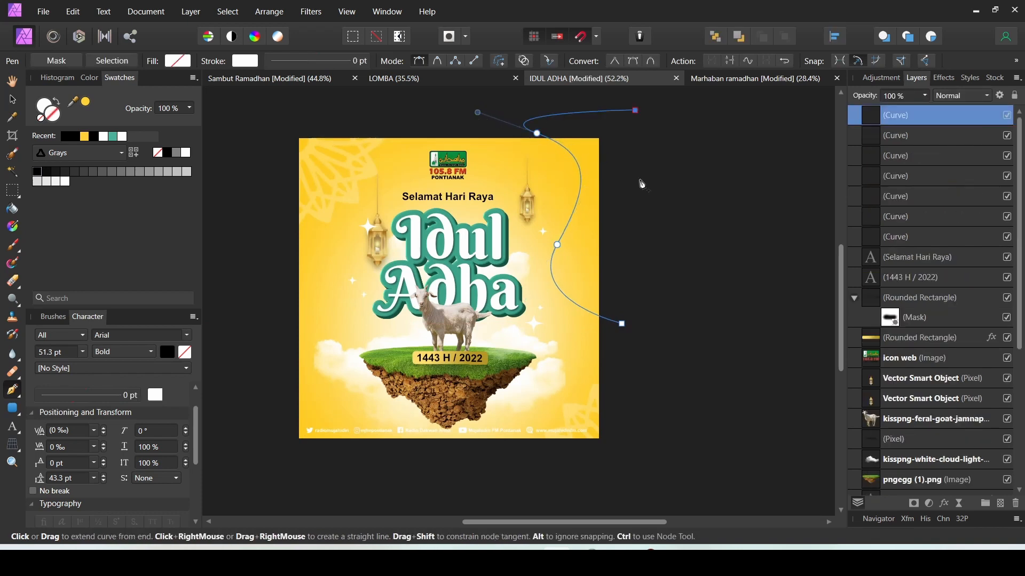
Fill the wavy shape with a solid light orange.
{"action": "left_click", "coordinate": [178, 60]}
{"action": "left_click", "coordinate": [128, 85]}
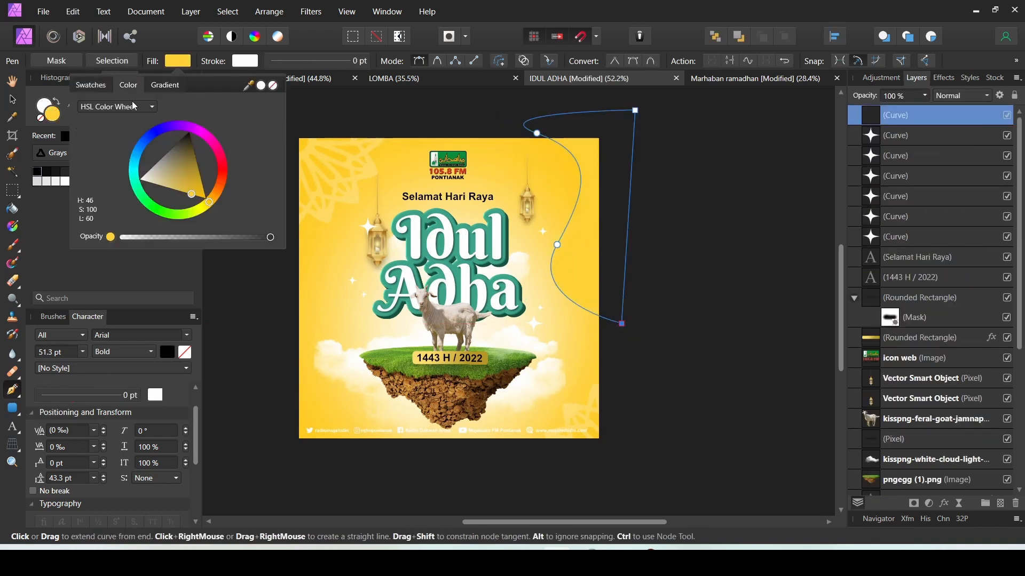
{"action": "left_click", "coordinate": [213, 199]}
{"action": "left_click", "coordinate": [189, 188]}
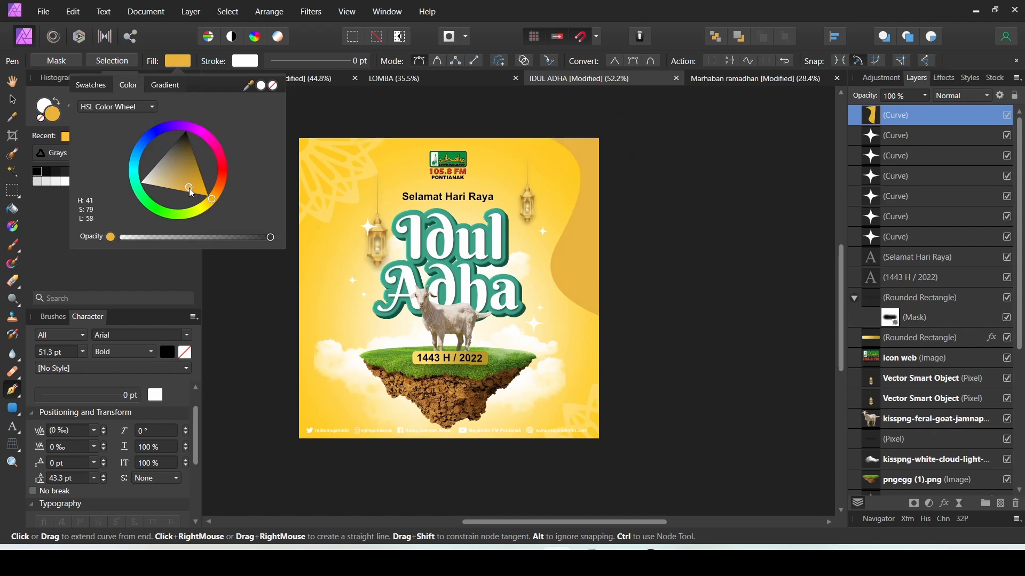
{"action": "left_click_drag", "start_coordinate": [213, 197], "coordinate": [215, 196]}
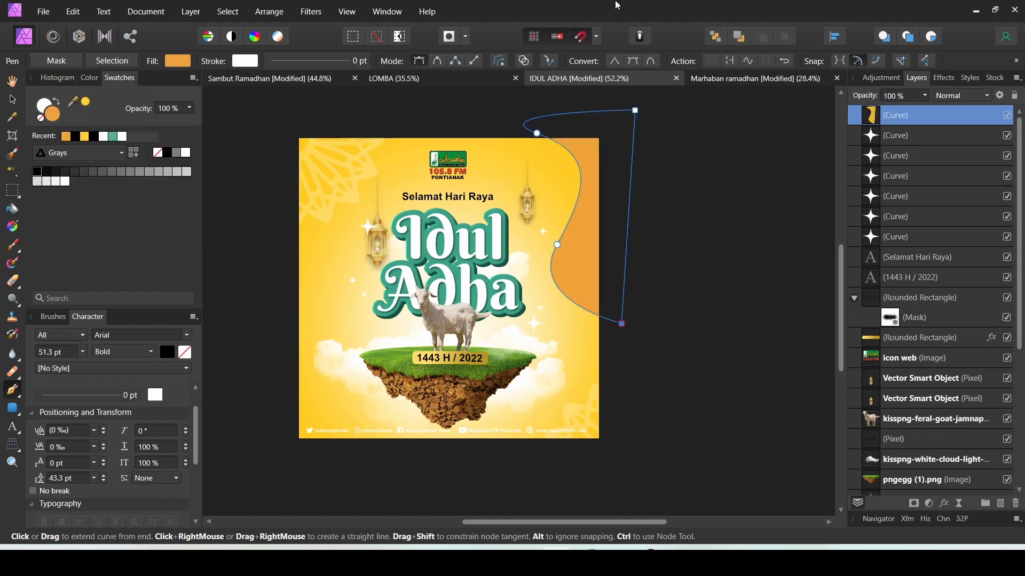
Rotate the orange shape and position it so its wavy edge curves around the artwork's upper-right corner.
{"action": "left_click", "coordinate": [12, 99]}
{"action": "scroll", "coordinate": [567, 259], "scroll_direction": "down", "scroll_amount": 3}
{"action": "scroll", "coordinate": [566, 260], "scroll_direction": "up", "scroll_amount": 4}
{"action": "left_click", "coordinate": [568, 258]}
{"action": "left_click_drag", "start_coordinate": [578, 149], "coordinate": [554, 152]}
{"action": "left_click_drag", "start_coordinate": [583, 212], "coordinate": [585, 178]}
{"action": "left_click", "coordinate": [678, 226]}
{"action": "left_click", "coordinate": [577, 264]}
{"action": "left_click_drag", "start_coordinate": [575, 256], "coordinate": [576, 295]}
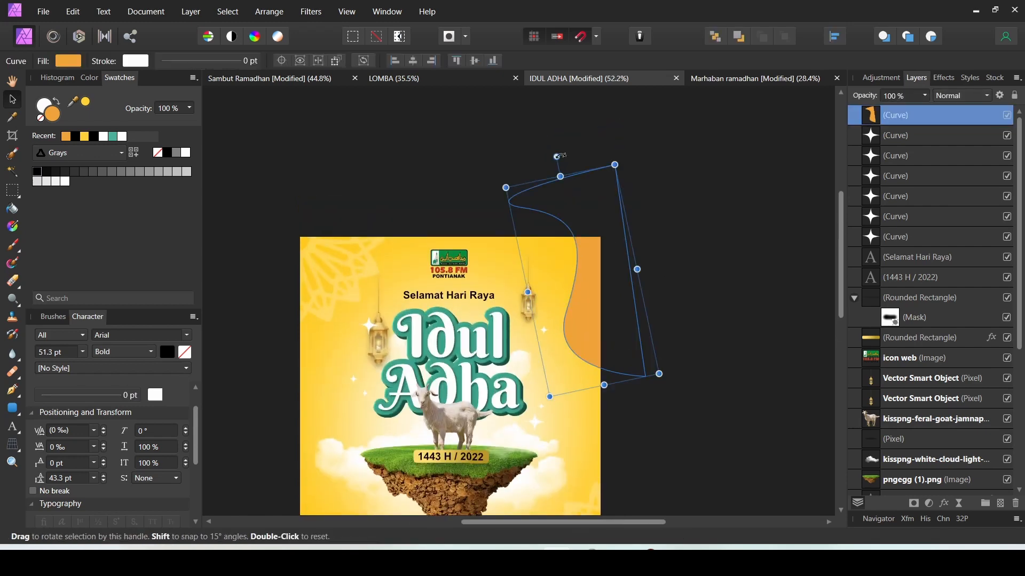
{"action": "left_click_drag", "start_coordinate": [556, 157], "coordinate": [513, 174]}
{"action": "mouse_move", "coordinate": [595, 234]}
{"action": "left_mouse_down"}
{"action": "mouse_move", "coordinate": [583, 241]}
{"action": "mouse_move", "coordinate": [587, 228]}
{"action": "left_mouse_up"}
{"action": "left_click", "coordinate": [707, 250]}
Copy the orange shape to the artwork's lower-left corner and rotate it so its wavy edge faces the island.
{"action": "mouse_move", "coordinate": [582, 276]}
{"action": "left_mouse_down"}
{"action": "mouse_move", "coordinate": [576, 196]}
{"action": "mouse_move", "coordinate": [561, 231]}
{"action": "mouse_move", "coordinate": [315, 363]}
{"action": "left_mouse_up"}
{"action": "left_click", "coordinate": [581, 220]}
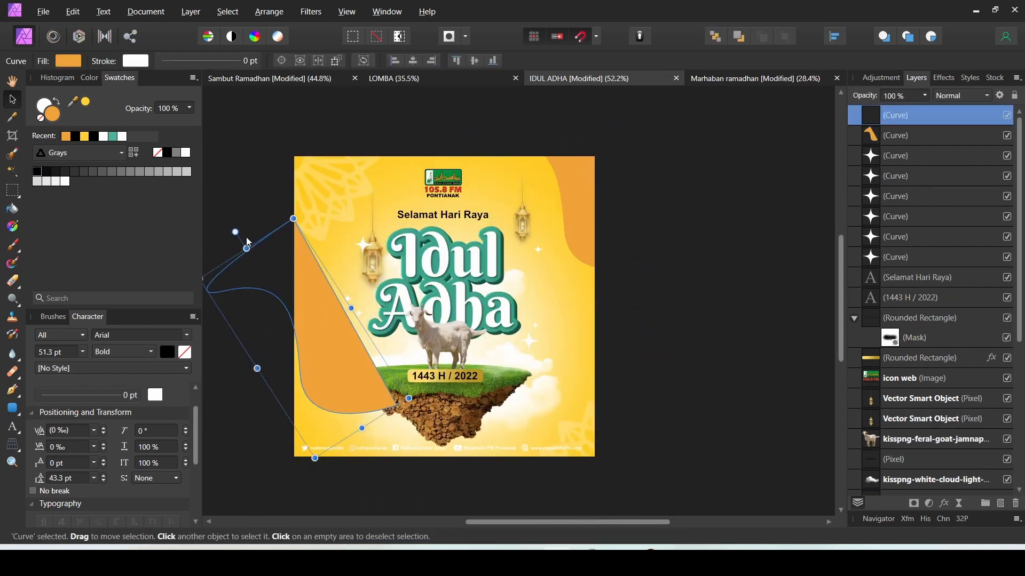
{"action": "mouse_move", "coordinate": [233, 231]}
{"action": "left_mouse_down"}
{"action": "mouse_move", "coordinate": [524, 501]}
{"action": "mouse_move", "coordinate": [371, 482]}
{"action": "left_mouse_up"}
{"action": "left_click_drag", "start_coordinate": [326, 429], "coordinate": [315, 469]}
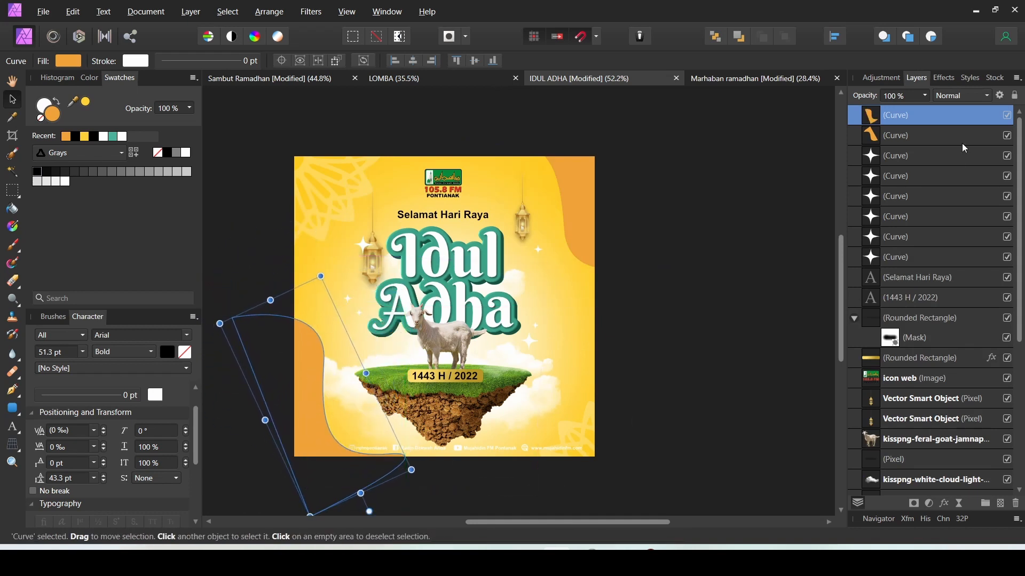
Stack both orange shape layers beneath the white glow, directly above the yellow background.
{"action": "left_click", "coordinate": [903, 134], "text": "shift"}
{"action": "scroll", "coordinate": [919, 449], "scroll_direction": "down", "scroll_amount": 5}
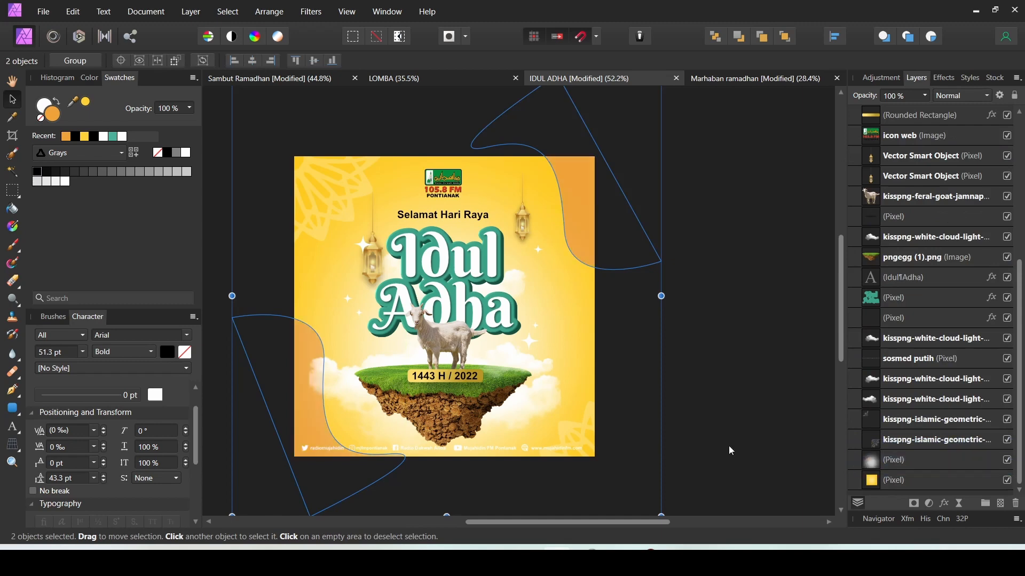
{"action": "left_click", "coordinate": [635, 328]}
{"action": "scroll", "coordinate": [563, 311], "scroll_direction": "down", "scroll_amount": 1}
Fade the inner edge of the upper-right orange shape with a soft eraser about 1505 px wide.
{"action": "left_click", "coordinate": [572, 208]}
{"action": "scroll", "coordinate": [570, 210], "scroll_direction": "up", "scroll_amount": 1}
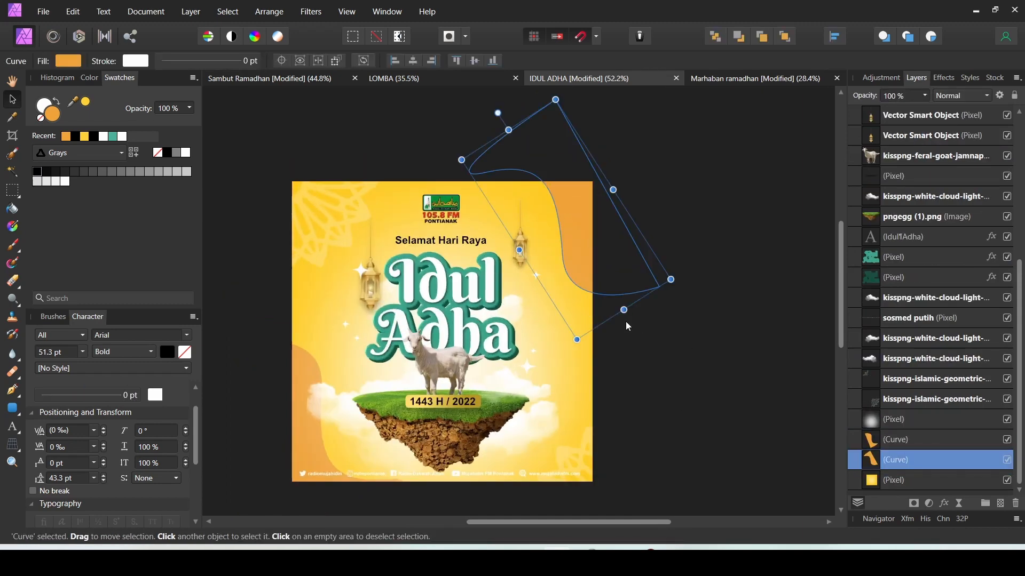
{"action": "left_click", "coordinate": [13, 280]}
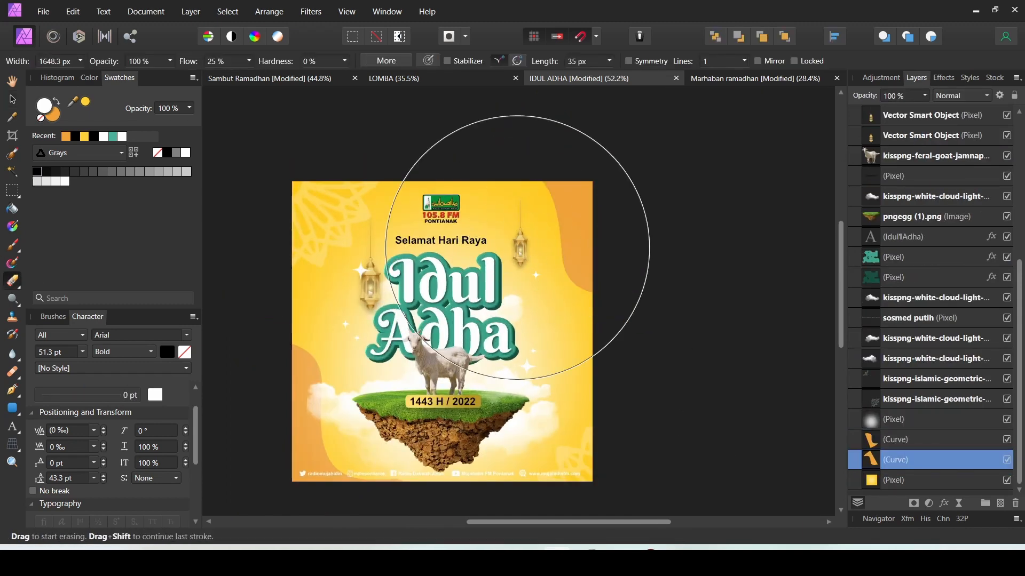
{"action": "key", "text": "bracketleft"}
{"action": "key", "text": "bracketleft"}
{"action": "key", "text": "bracketleft"}
{"action": "left_click", "coordinate": [539, 295]}
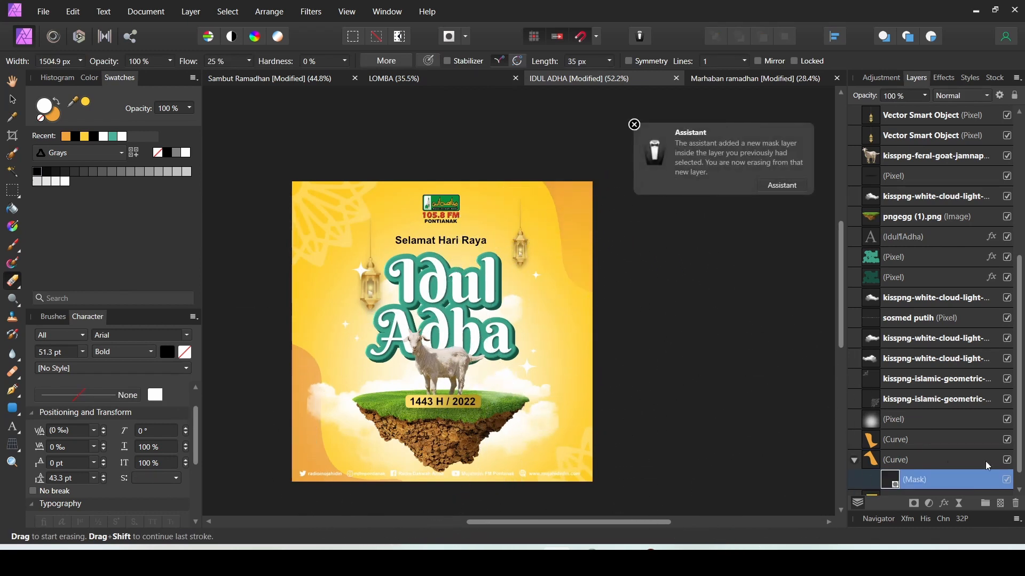
Fade the inner edge of the lower-left orange shape with the same soft eraser.
{"action": "scroll", "coordinate": [987, 466], "scroll_direction": "down", "scroll_amount": 1}
{"action": "left_click", "coordinate": [909, 421]}
{"action": "left_click_drag", "start_coordinate": [386, 454], "coordinate": [407, 419]}
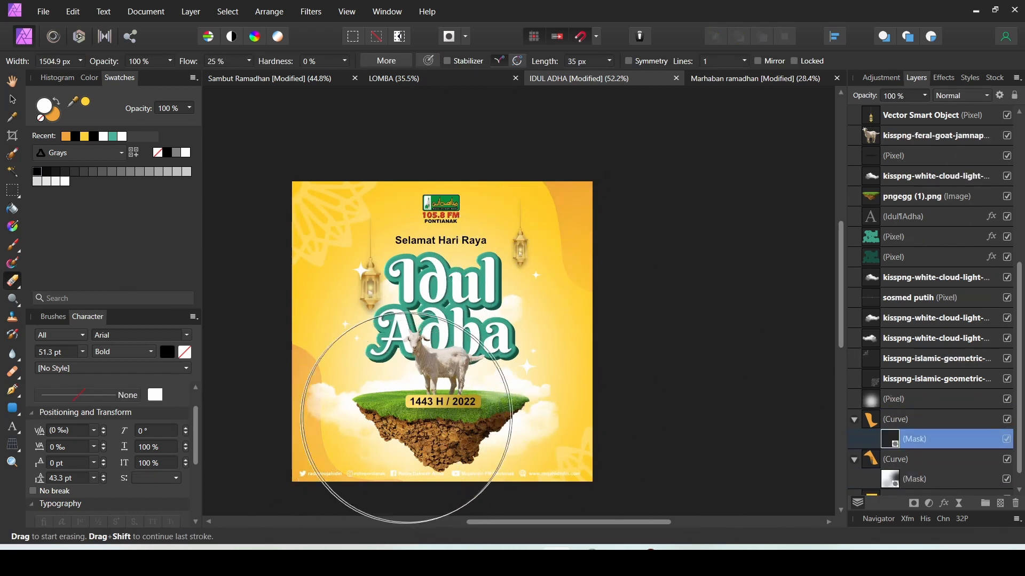
Duplicate the upper-right orange shape, enlarge the copy, and shift it up so it extends beyond the original's wavy edge.
{"action": "left_click", "coordinate": [12, 101]}
{"action": "left_click", "coordinate": [559, 193]}
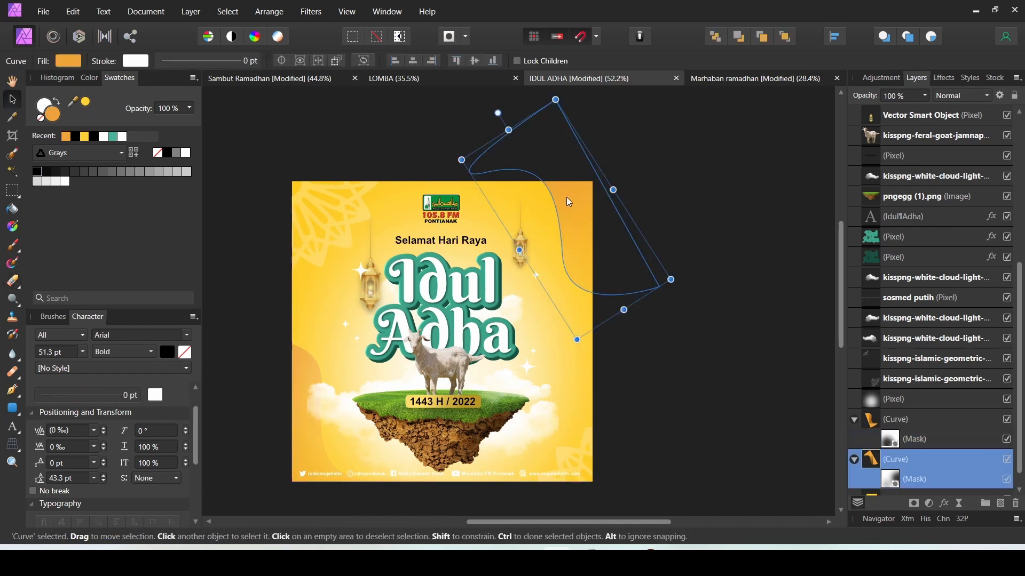
{"action": "key", "text": "ctrl+j"}
{"action": "left_click_drag", "start_coordinate": [577, 339], "coordinate": [529, 500]}
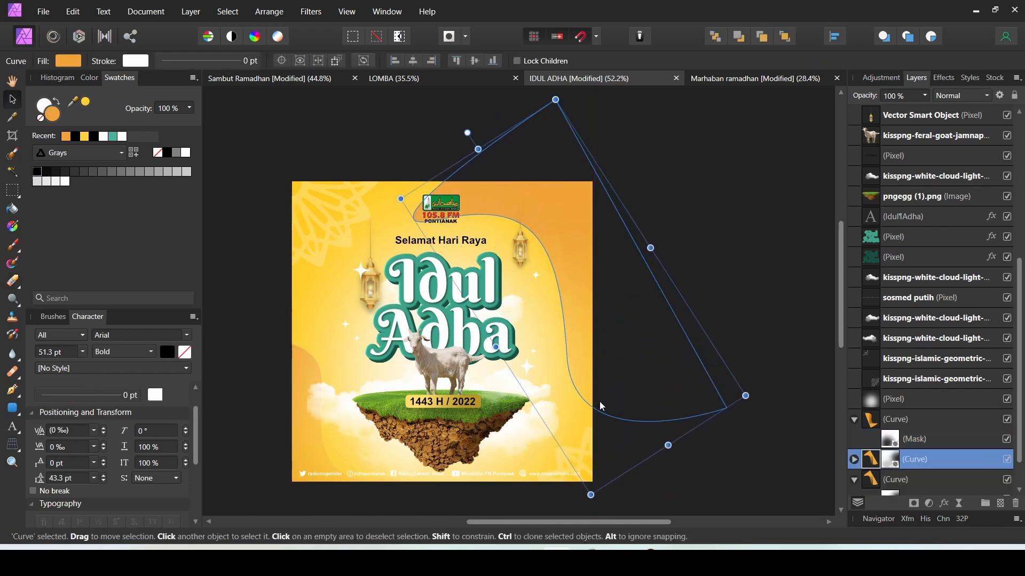
{"action": "left_click_drag", "start_coordinate": [629, 380], "coordinate": [607, 314]}
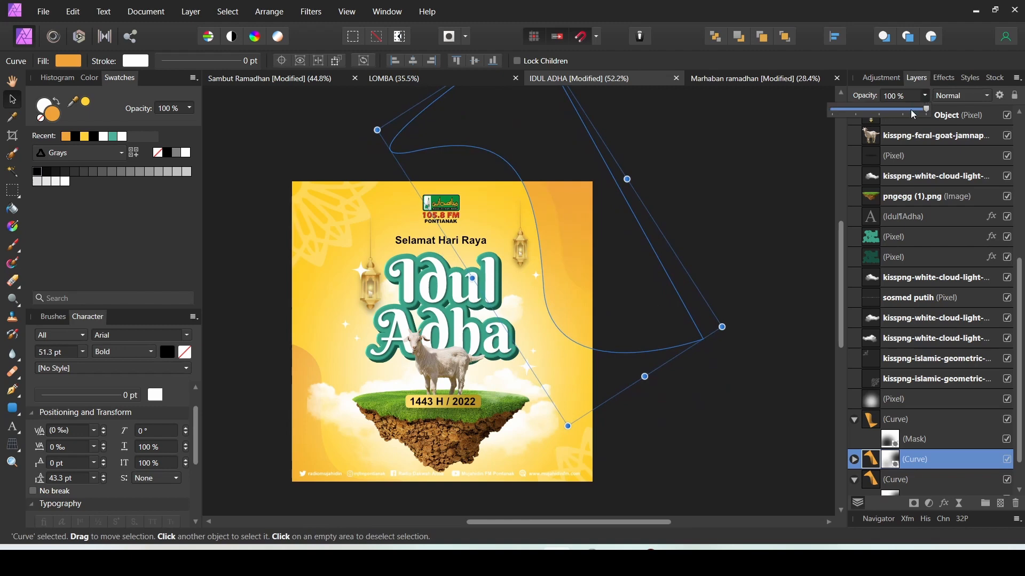
Lower the opacity of the duplicated upper-right orange shape to 58% and deselect it.
{"action": "left_click", "coordinate": [667, 192]}
{"action": "scroll", "coordinate": [605, 214], "scroll_direction": "down", "scroll_amount": 2}
{"action": "scroll", "coordinate": [555, 256], "scroll_direction": "up", "scroll_amount": 2}
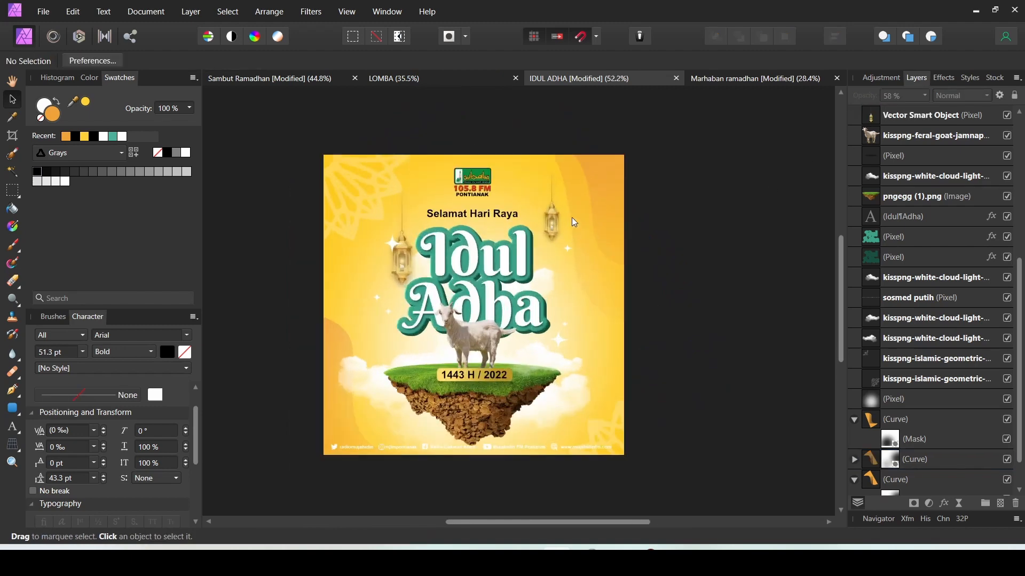
Rotate, shift and resize the semi-transparent orange copy around the poster's upper-right corner.
{"action": "left_click", "coordinate": [578, 214]}
{"action": "scroll", "coordinate": [581, 207], "scroll_direction": "up", "scroll_amount": 2}
{"action": "left_click_drag", "start_coordinate": [476, 98], "coordinate": [532, 115]}
{"action": "mouse_move", "coordinate": [612, 205]}
{"action": "left_mouse_down"}
{"action": "mouse_move", "coordinate": [636, 199]}
{"action": "mouse_move", "coordinate": [626, 209]}
{"action": "left_mouse_up"}
{"action": "left_click_drag", "start_coordinate": [654, 428], "coordinate": [671, 475]}
{"action": "left_click", "coordinate": [653, 331]}
{"action": "scroll", "coordinate": [626, 216], "scroll_direction": "down", "scroll_amount": 2}
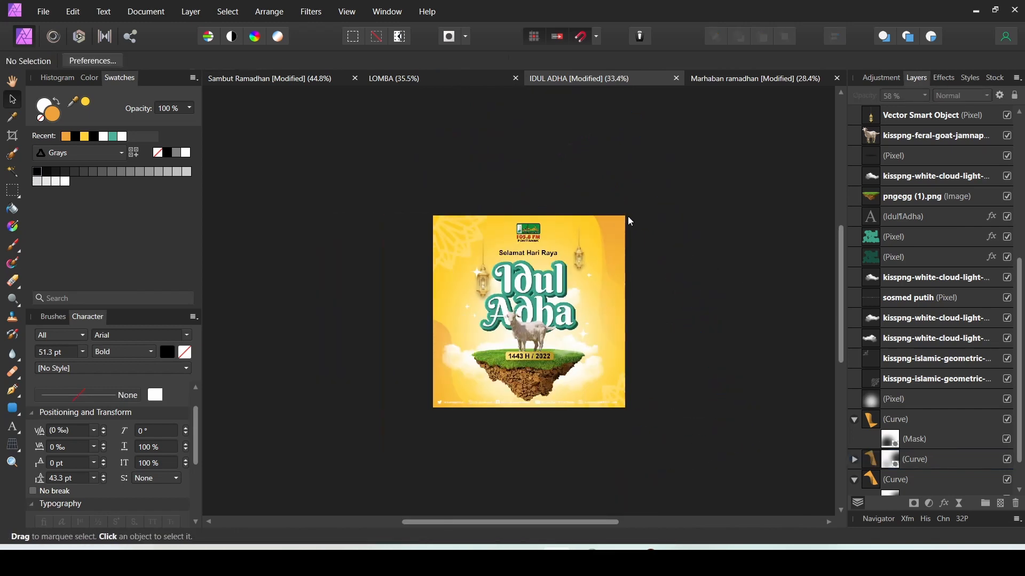
Undo the last adjustment of the orange copy, rotate it counter-clockwise instead and shift it slightly left.
{"action": "scroll", "coordinate": [623, 240], "scroll_direction": "up", "scroll_amount": 1}
{"action": "key", "text": "ctrl+z"}
{"action": "left_click_drag", "start_coordinate": [547, 96], "coordinate": [479, 125]}
{"action": "left_click_drag", "start_coordinate": [605, 169], "coordinate": [594, 169]}
{"action": "left_click", "coordinate": [673, 140]}
{"action": "scroll", "coordinate": [614, 200], "scroll_direction": "up", "scroll_amount": 1}
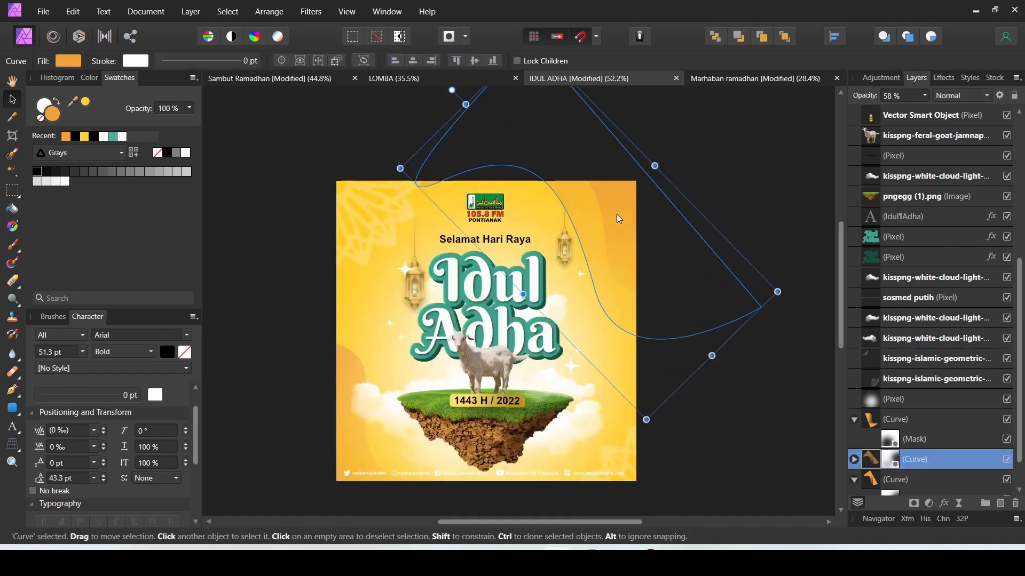
{"action": "left_click", "coordinate": [650, 256], "text": "shift"}
{"action": "left_click", "coordinate": [892, 473], "text": "shift"}
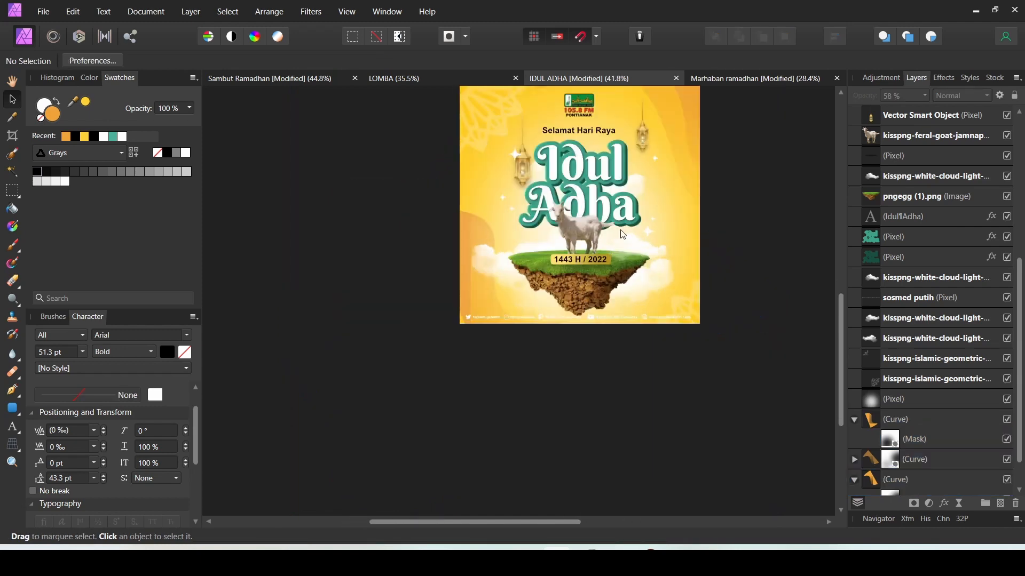
Scale the semi-transparent orange copy down slightly from its lower corner and deselect it.
{"action": "scroll", "coordinate": [623, 235], "scroll_direction": "up", "scroll_amount": 2}
{"action": "left_click", "coordinate": [667, 176]}
{"action": "scroll", "coordinate": [667, 176], "scroll_direction": "up", "scroll_amount": 1}
{"action": "left_click_drag", "start_coordinate": [721, 390], "coordinate": [689, 349]}
{"action": "left_click", "coordinate": [667, 199]}
{"action": "scroll", "coordinate": [668, 201], "scroll_direction": "up", "scroll_amount": 1}
{"action": "scroll", "coordinate": [697, 210], "scroll_direction": "down", "scroll_amount": 2}
{"action": "scroll", "coordinate": [670, 256], "scroll_direction": "up", "scroll_amount": 2}
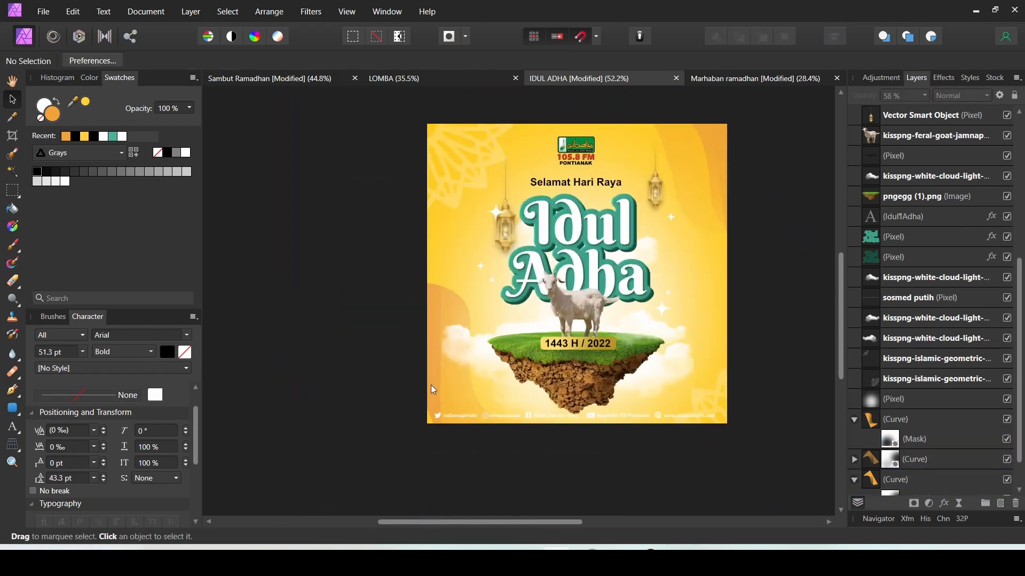
Check the lower-left orange shape and the whole poster at several zoom levels, and save the document.
{"action": "left_click", "coordinate": [428, 382]}
{"action": "left_click", "coordinate": [416, 374]}
{"action": "scroll", "coordinate": [540, 257], "scroll_direction": "down", "scroll_amount": 3}
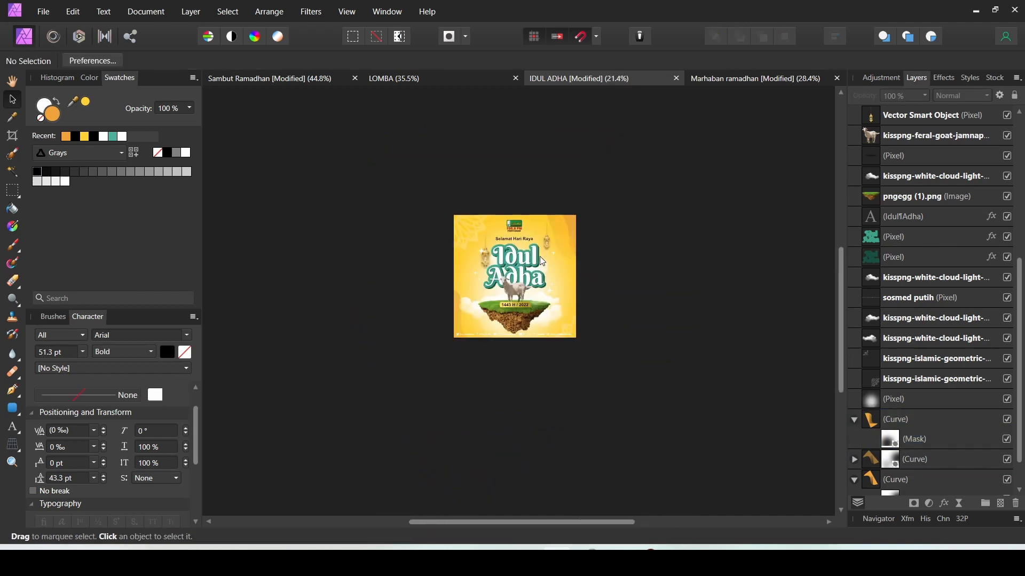
{"action": "scroll", "coordinate": [540, 256], "scroll_direction": "up", "scroll_amount": 3}
{"action": "scroll", "coordinate": [540, 256], "scroll_direction": "down", "scroll_amount": 1}
{"action": "scroll", "coordinate": [511, 282], "scroll_direction": "up", "scroll_amount": 1}
{"action": "scroll", "coordinate": [510, 283], "scroll_direction": "down", "scroll_amount": 1}
{"action": "scroll", "coordinate": [511, 283], "scroll_direction": "up", "scroll_amount": 1}
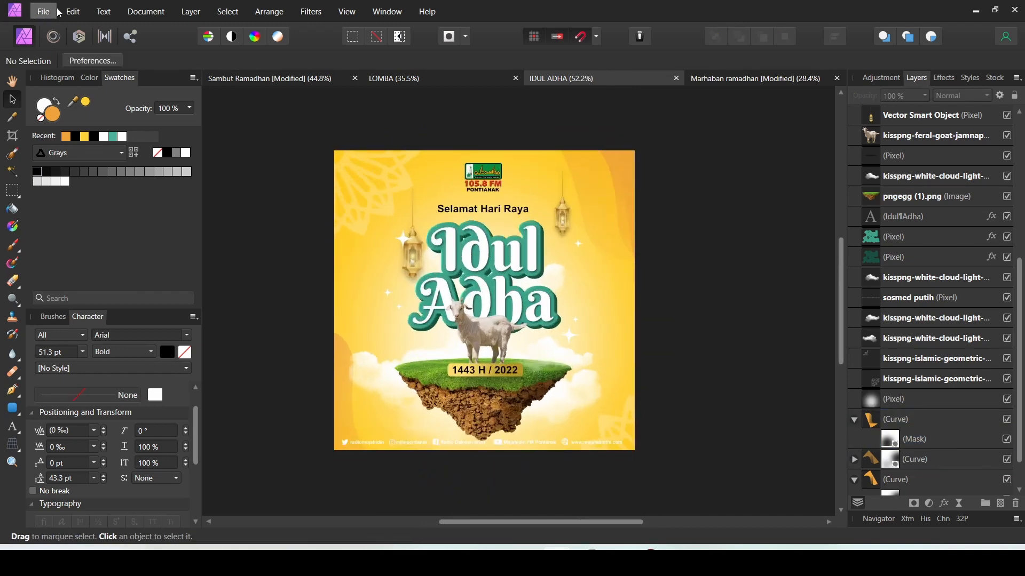
Export the whole document as the 1080 × 1080 px JPEG IDUL ADHA with best quality, 100.
{"action": "left_click", "coordinate": [59, 13]}
{"action": "left_click", "coordinate": [86, 318]}
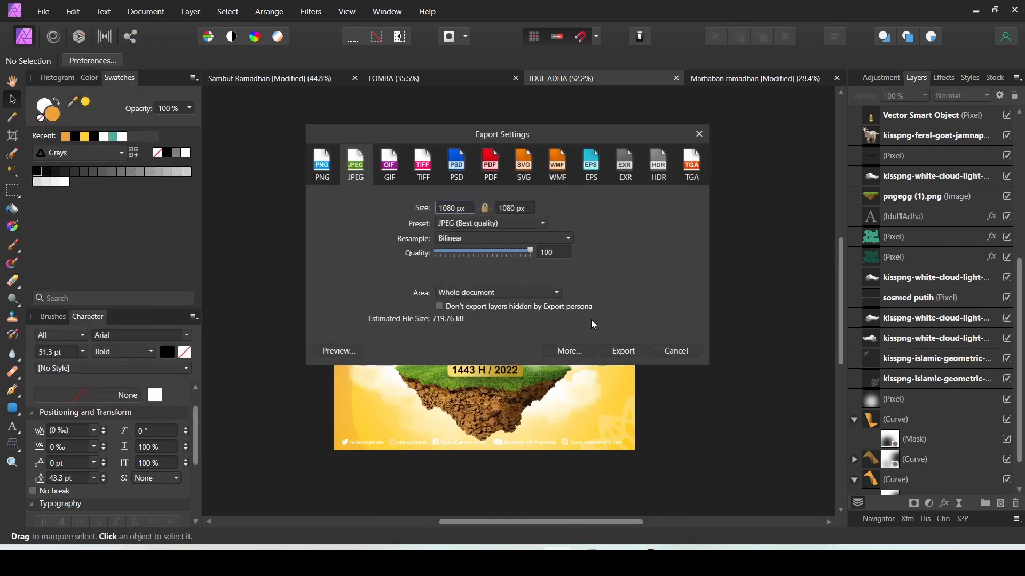
{"action": "left_click", "coordinate": [623, 351]}
{"action": "left_click", "coordinate": [710, 370]}
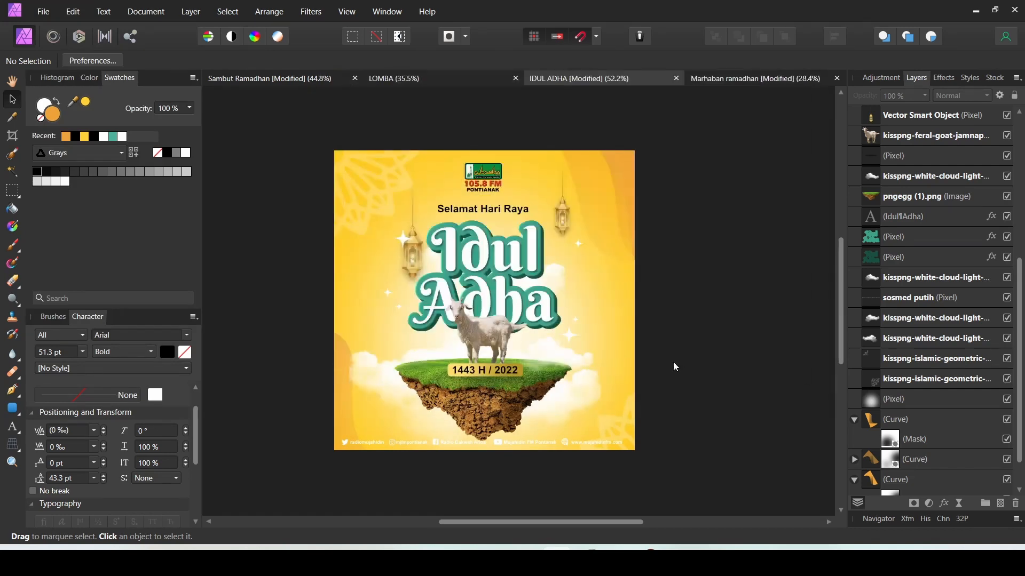
Switch to File Explorer, go to the QURBAN DAYS 2022 folder and open the exported IDUL ADHA.jpg for viewing.
{"action": "left_click", "coordinate": [467, 561]}
{"action": "left_click", "coordinate": [535, 489]}
{"action": "scroll", "coordinate": [574, 427], "scroll_direction": "up", "scroll_amount": 10}
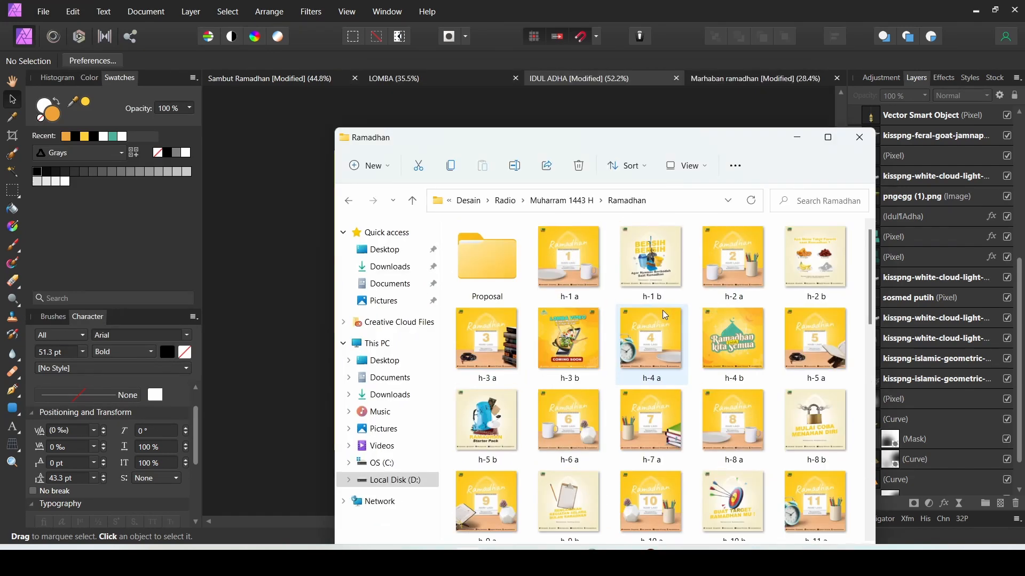
{"action": "left_click", "coordinate": [571, 198]}
{"action": "double_click", "coordinate": [800, 270]}
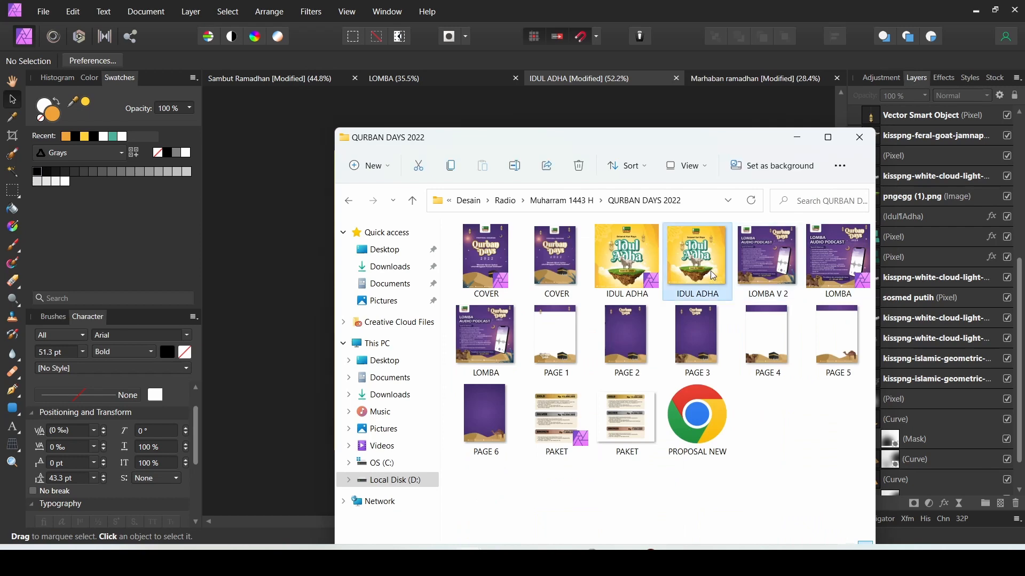
{"action": "double_click", "coordinate": [705, 275]}
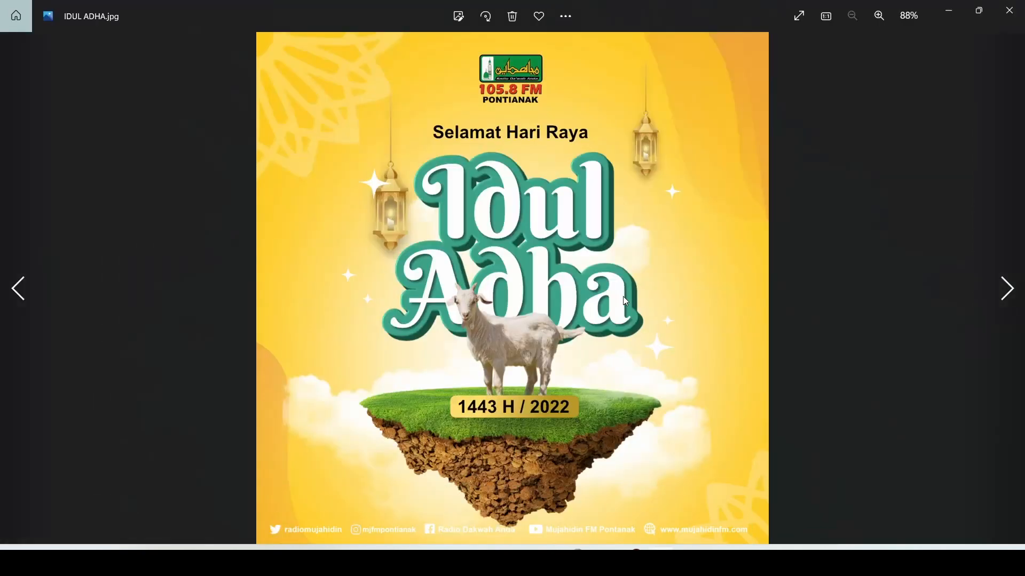